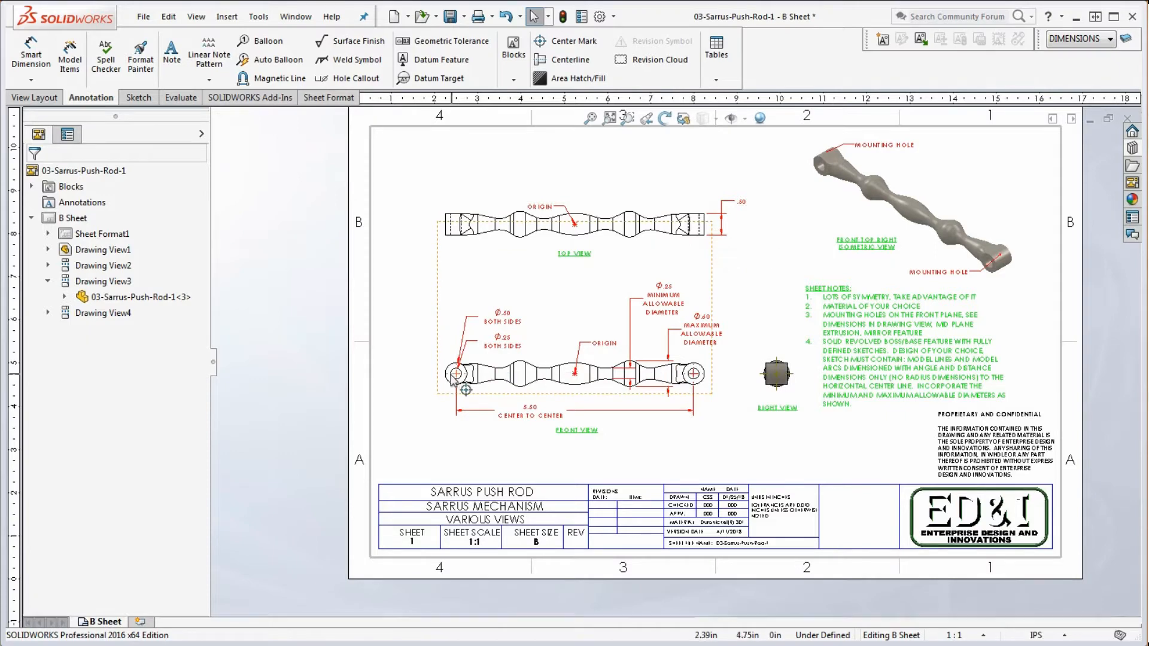
Switch from the push rod drawing to the Part1 document and start a sketch on the Front Plane.
{"action": "left_click", "coordinate": [764, 460]}
{"action": "key", "text": "ctrl+Tab"}
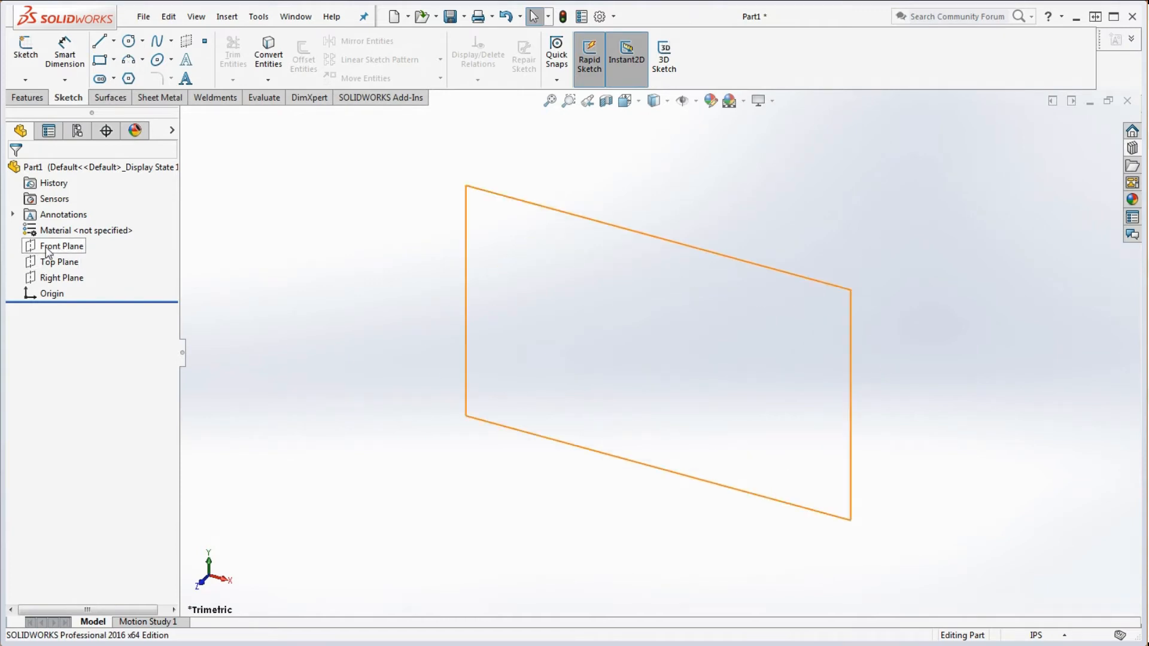
{"action": "left_click", "coordinate": [67, 249]}
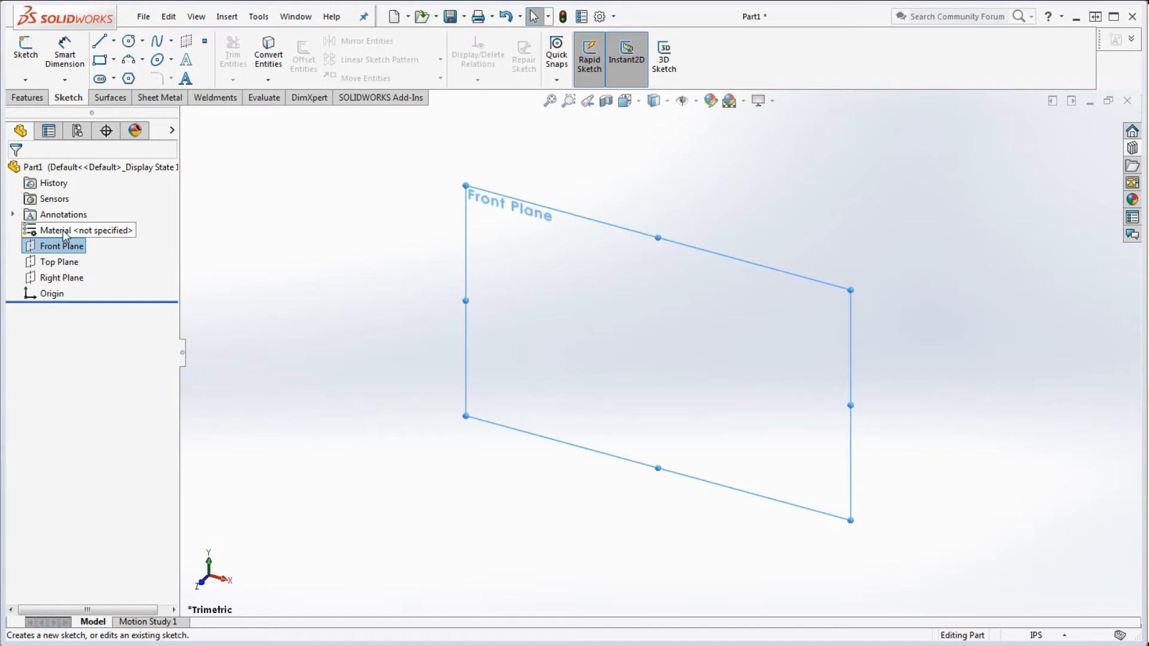
{"action": "left_click", "coordinate": [509, 204]}
{"action": "left_click", "coordinate": [24, 47]}
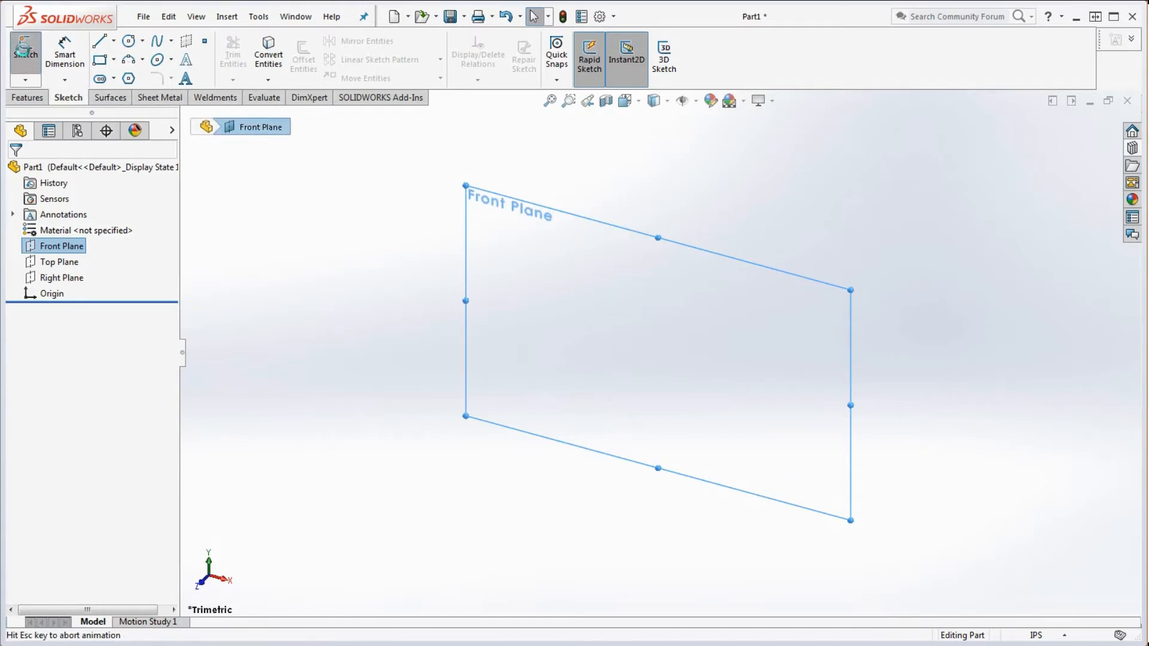
Sketch a horizontal centerline about 7.67 in long just below the origin.
{"action": "left_click", "coordinate": [113, 40]}
{"action": "left_click", "coordinate": [135, 75]}
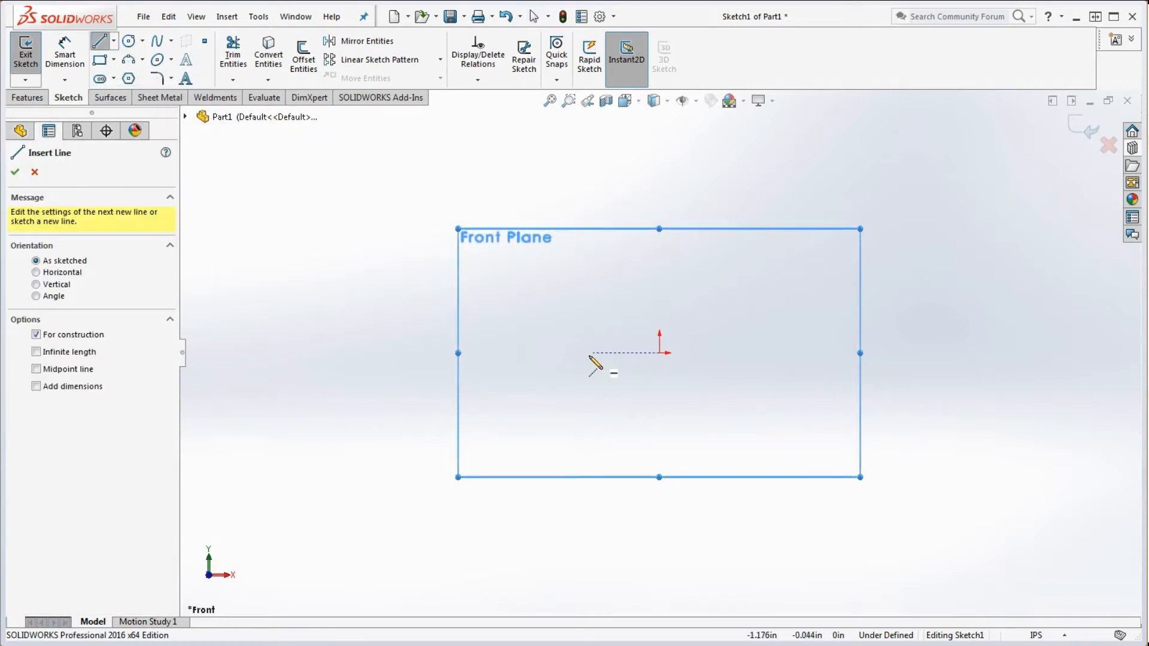
{"action": "left_click_drag", "start_coordinate": [542, 383], "coordinate": [983, 383]}
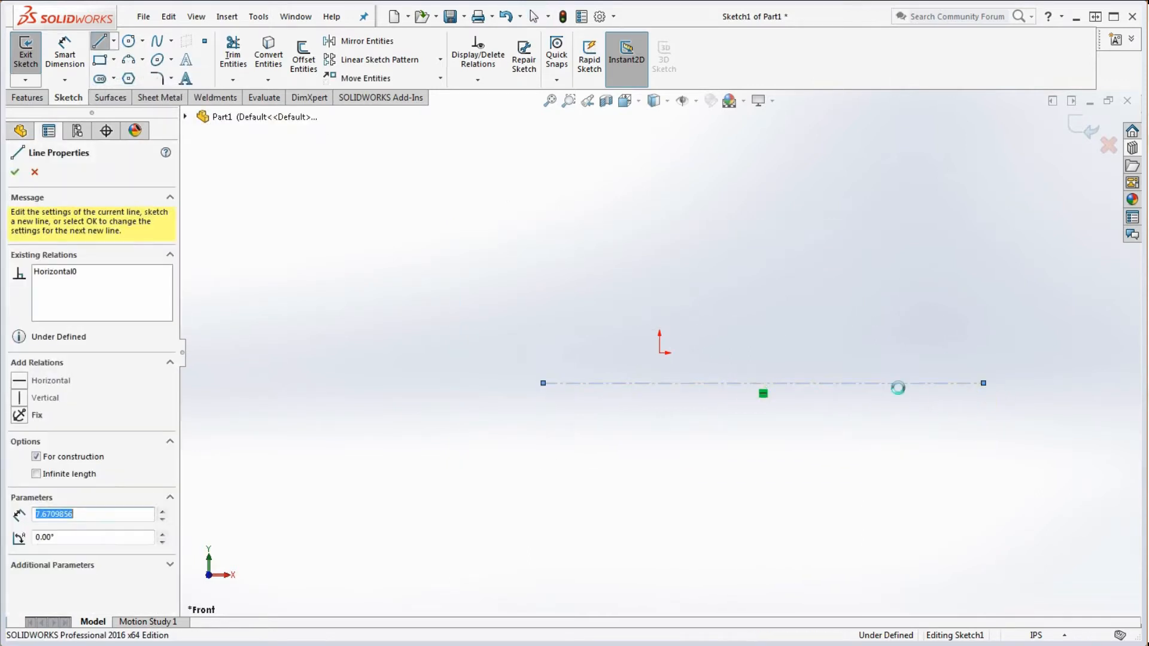
{"action": "key", "text": "Escape"}
Make the centerline's midpoint coincident with the origin, and stretch the line outward by its left endpoint.
{"action": "right_click", "coordinate": [877, 384]}
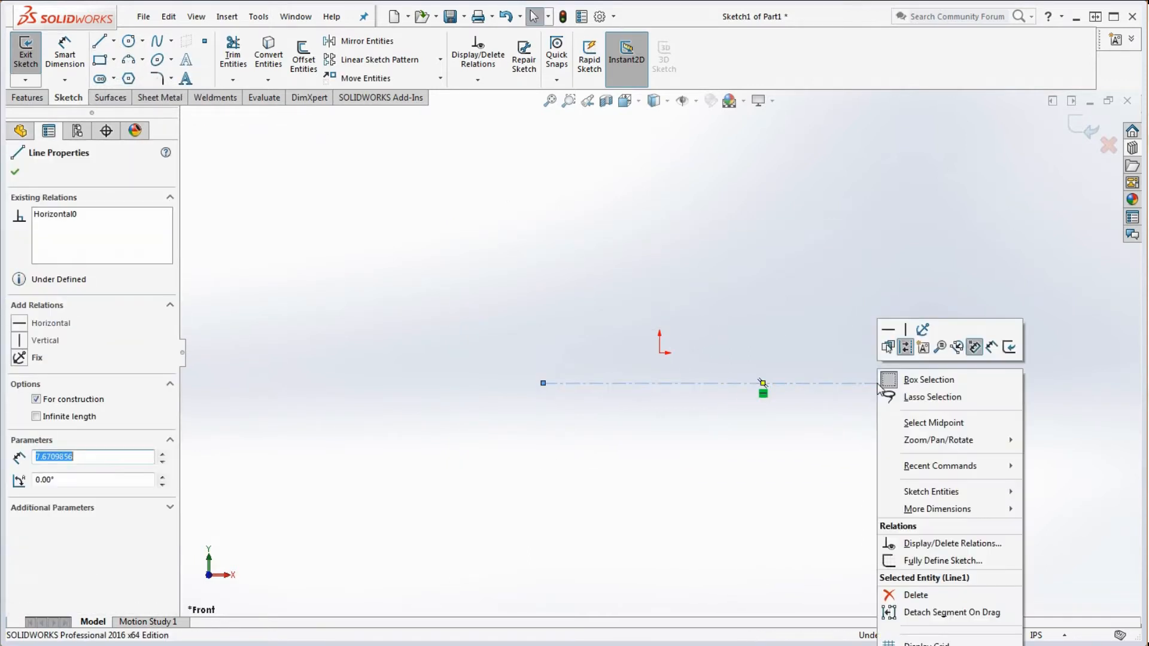
{"action": "left_click", "coordinate": [953, 425]}
{"action": "left_click", "coordinate": [660, 354], "text": "ctrl"}
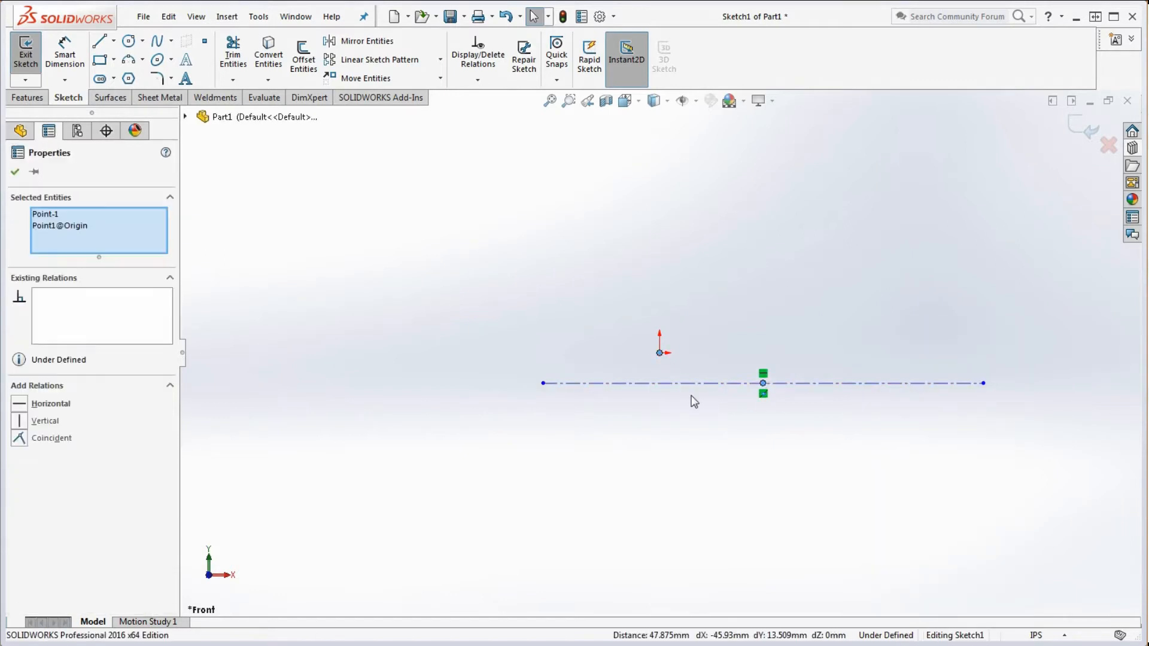
{"action": "left_click", "coordinate": [21, 440]}
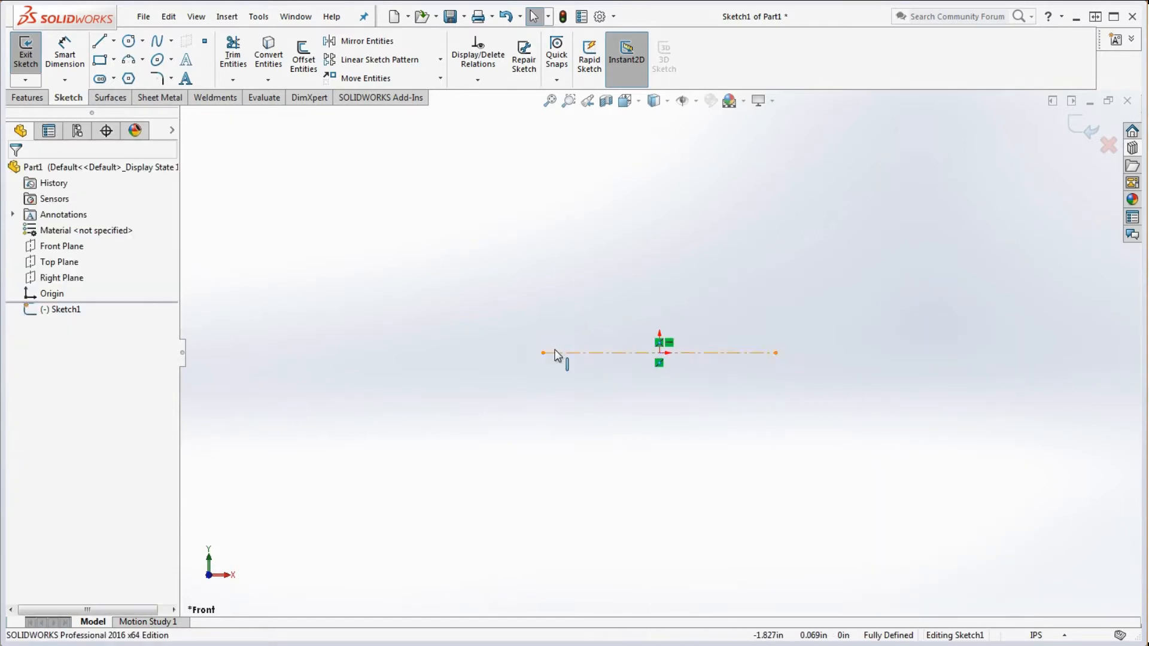
{"action": "left_click_drag", "start_coordinate": [543, 353], "coordinate": [462, 367]}
{"action": "left_click", "coordinate": [609, 394]}
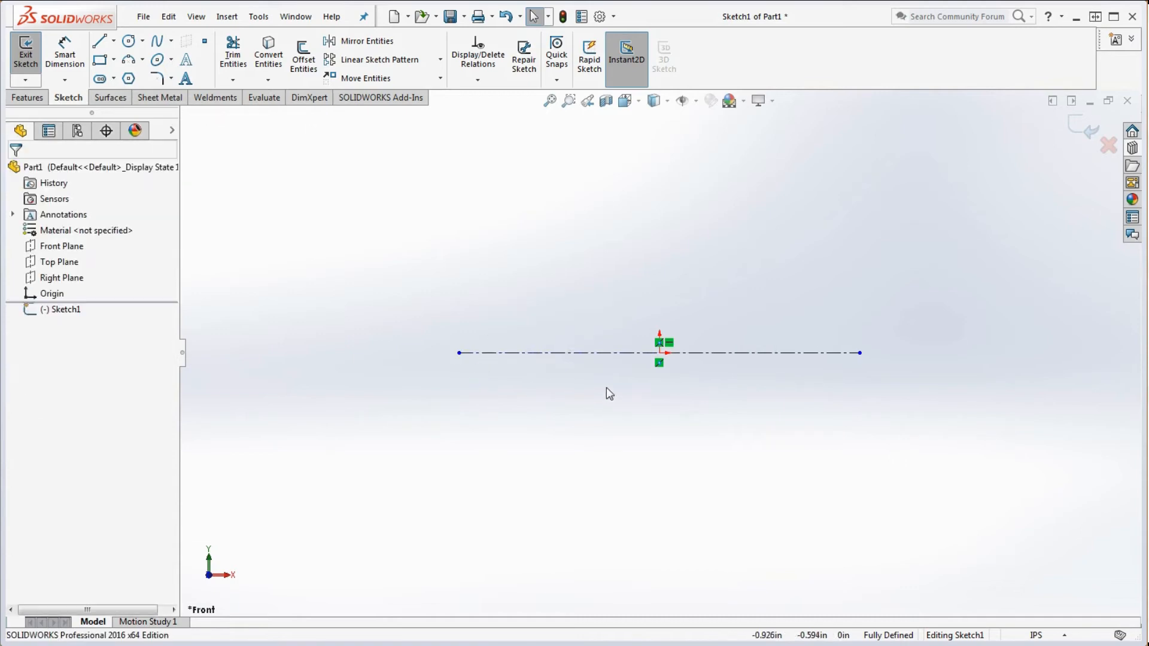
Sketch a vertical midpoint line about 2.72 in long centred on the origin and convert it to construction geometry.
{"action": "left_click", "coordinate": [113, 41]}
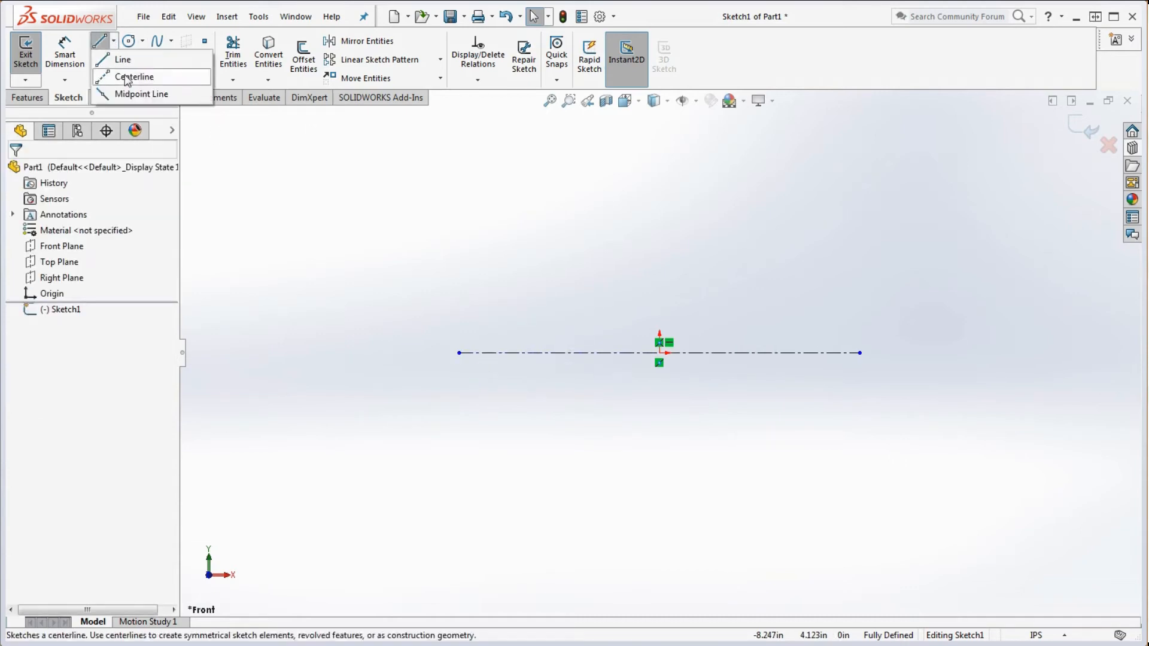
{"action": "left_click", "coordinate": [103, 95]}
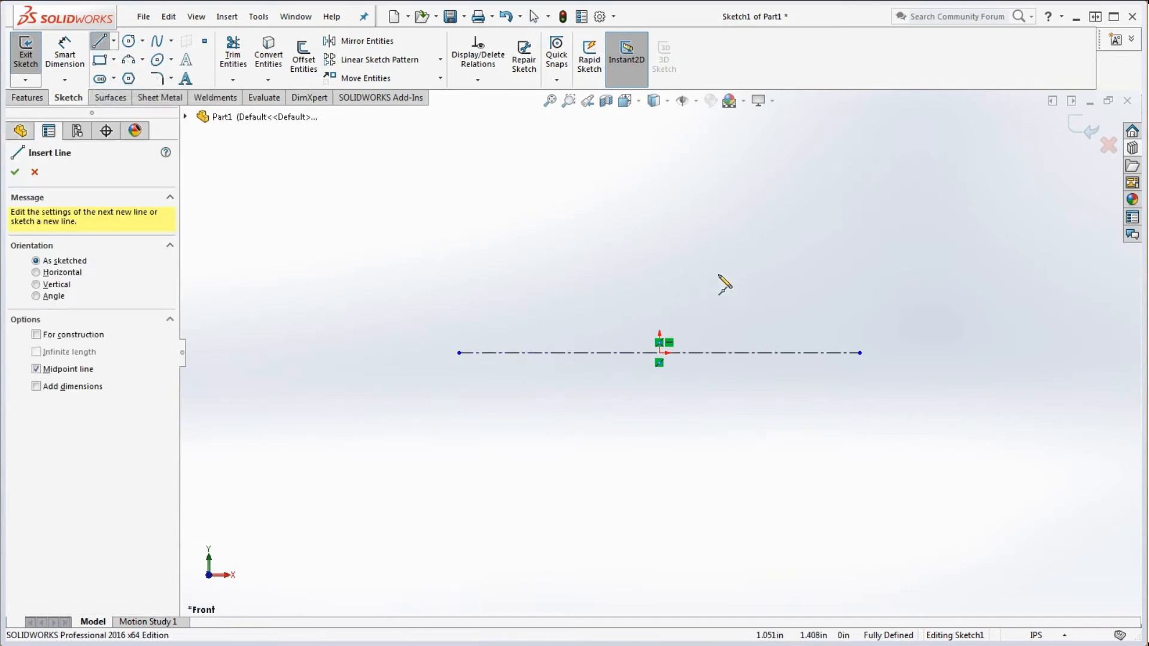
{"action": "left_click", "coordinate": [659, 353]}
{"action": "left_click", "coordinate": [660, 274]}
{"action": "key", "text": "Escape"}
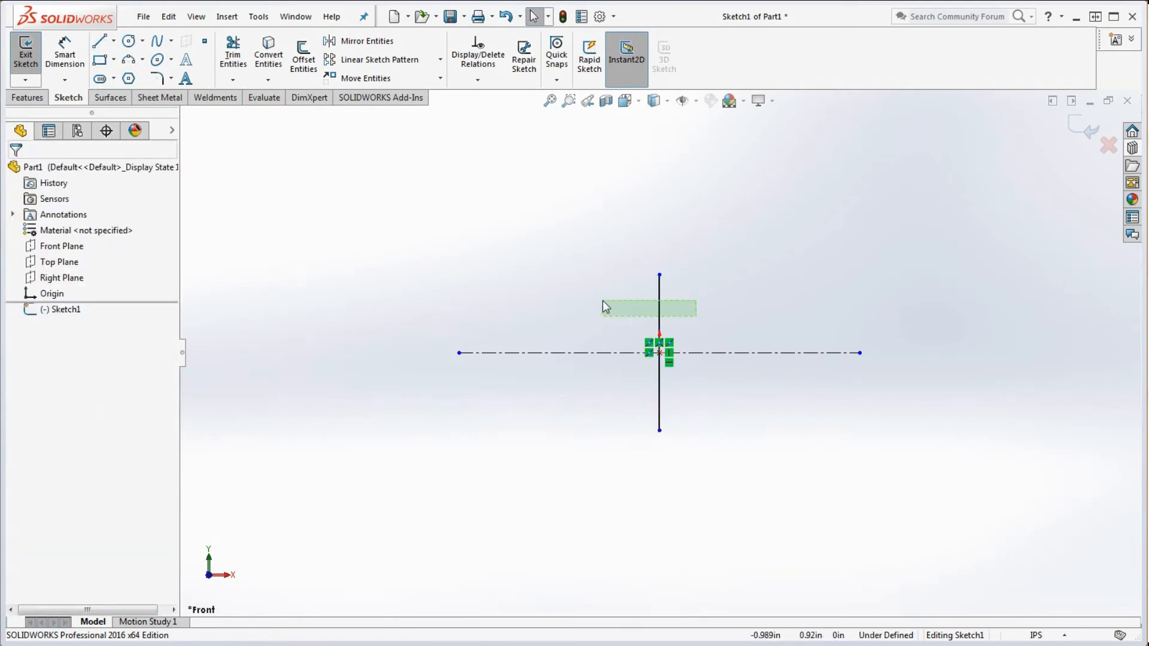
{"action": "left_click_drag", "start_coordinate": [603, 301], "coordinate": [602, 304]}
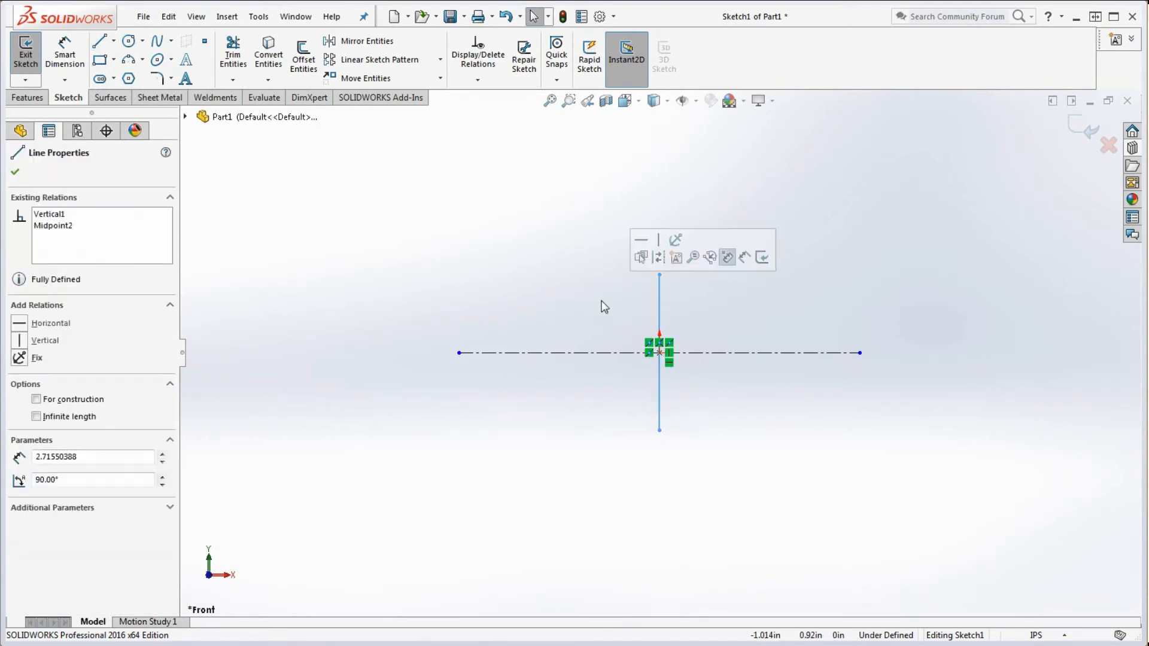
{"action": "left_click", "coordinate": [730, 305]}
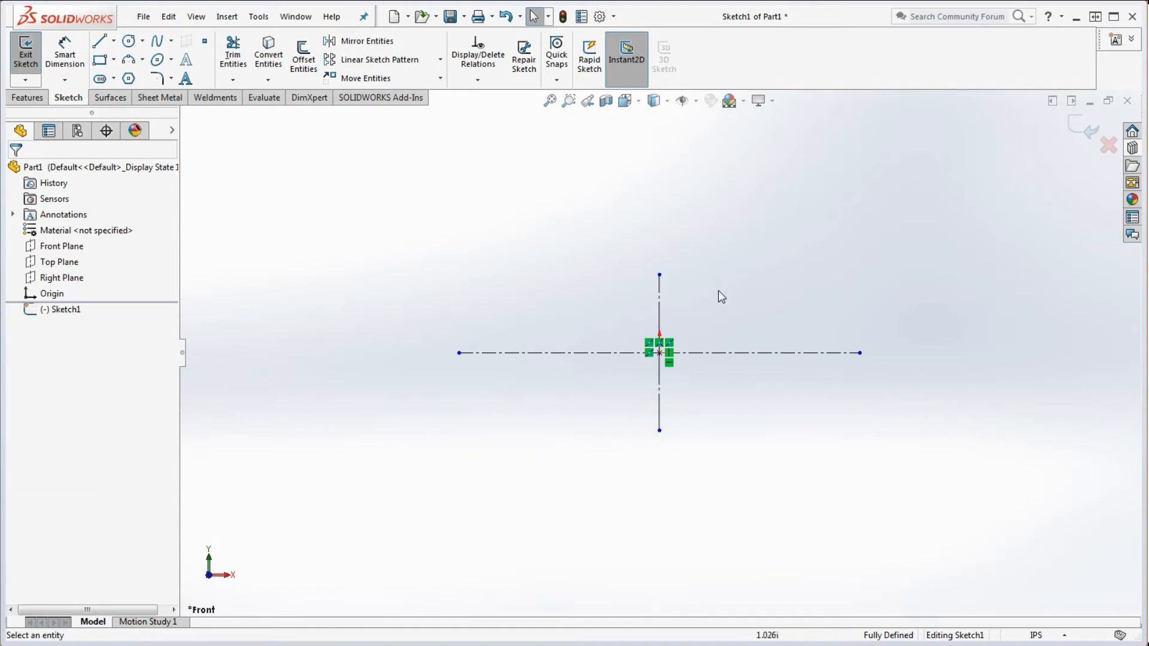
Sketch two concentric circles centred on the horizontal centerline near its left end, the outer one about 0.39 in in radius.
{"action": "left_click", "coordinate": [129, 41]}
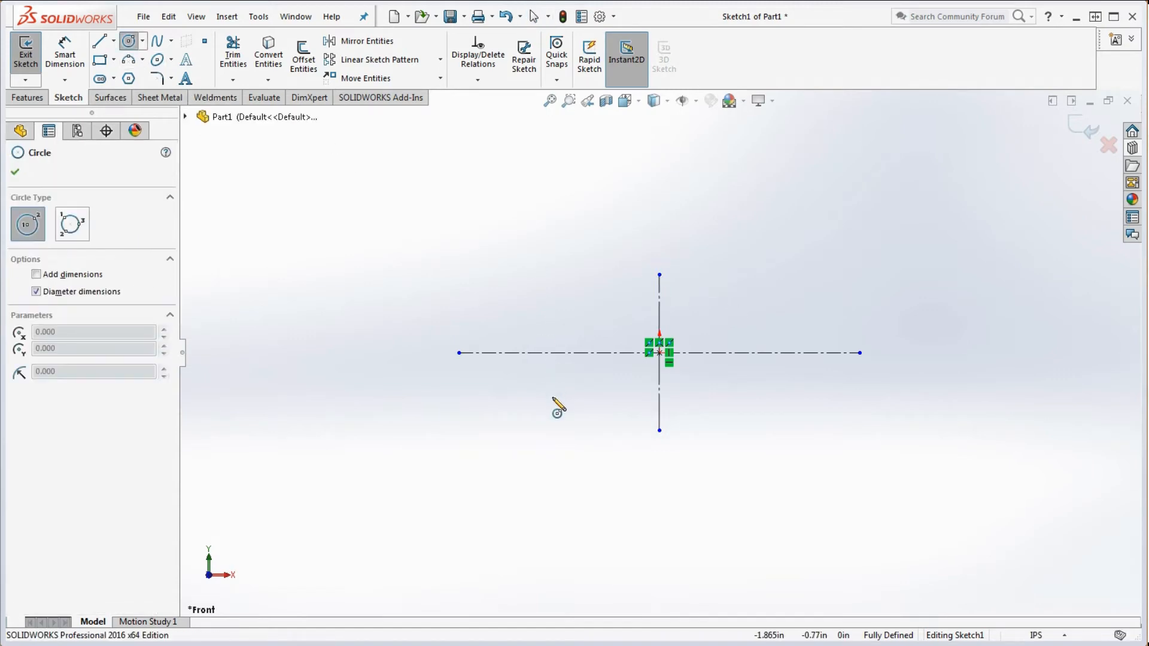
{"action": "left_click", "coordinate": [490, 353]}
{"action": "left_click", "coordinate": [493, 331]}
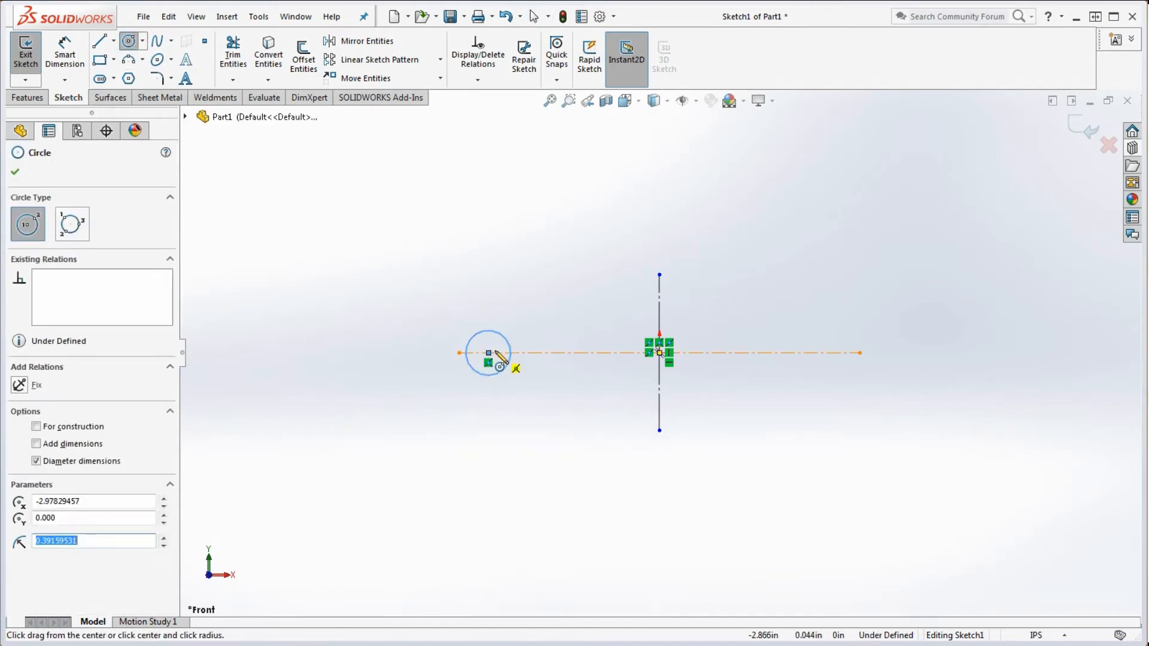
{"action": "left_click", "coordinate": [488, 353]}
{"action": "left_click", "coordinate": [491, 341]}
{"action": "key", "text": "Escape"}
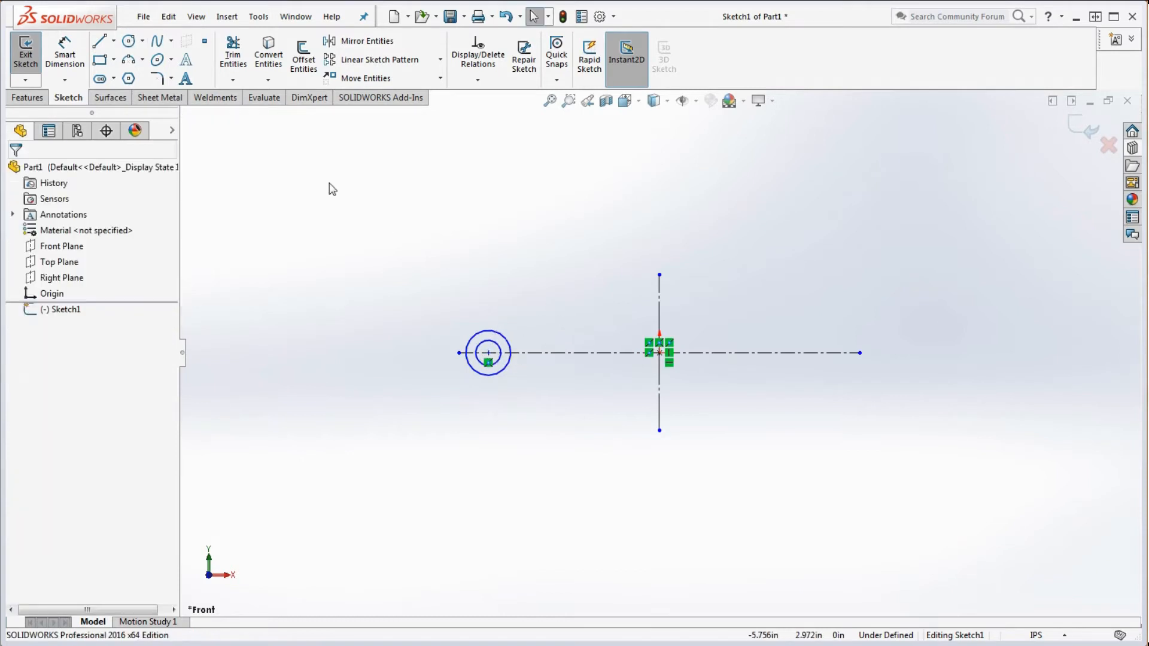
Dimension the inner circle's diameter as 0.25 in.
{"action": "left_click", "coordinate": [75, 51]}
{"action": "scroll", "coordinate": [433, 315], "scroll_direction": "up", "scroll_amount": 3}
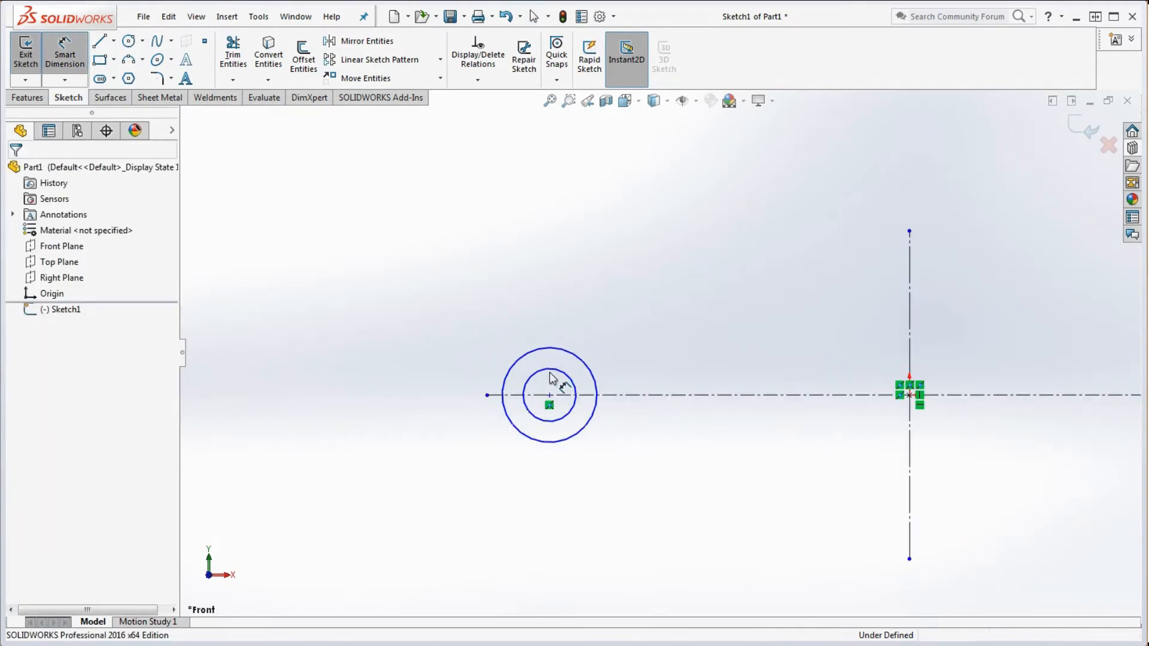
{"action": "left_click", "coordinate": [531, 376]}
{"action": "left_click", "coordinate": [428, 320]}
{"action": "type", "text": ".25"}
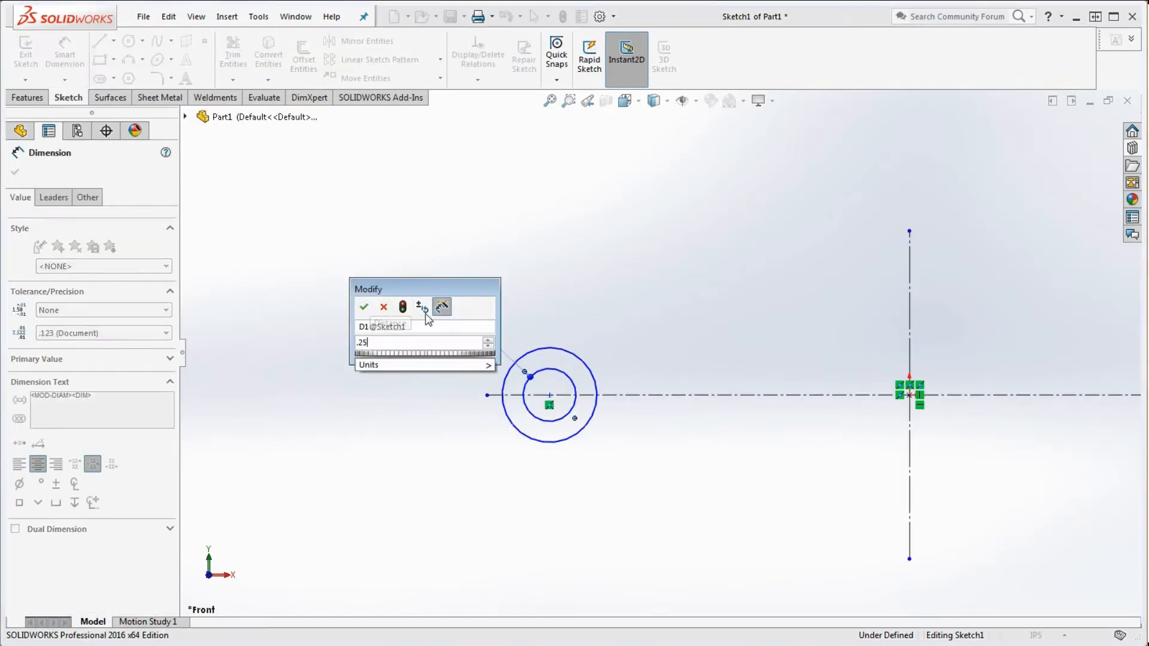
{"action": "key", "text": "Return"}
Dimension the outer circle's diameter as 0.5 in.
{"action": "left_click", "coordinate": [564, 353]}
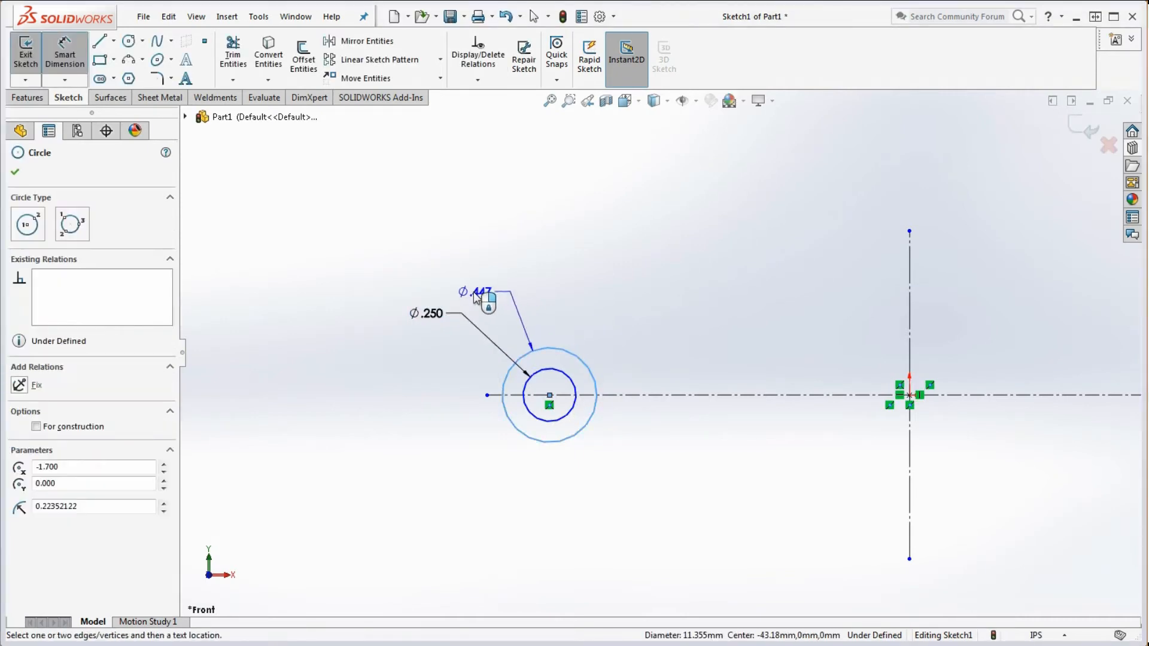
{"action": "left_click", "coordinate": [473, 292]}
{"action": "type", "text": ".5"}
{"action": "key", "text": "Return"}
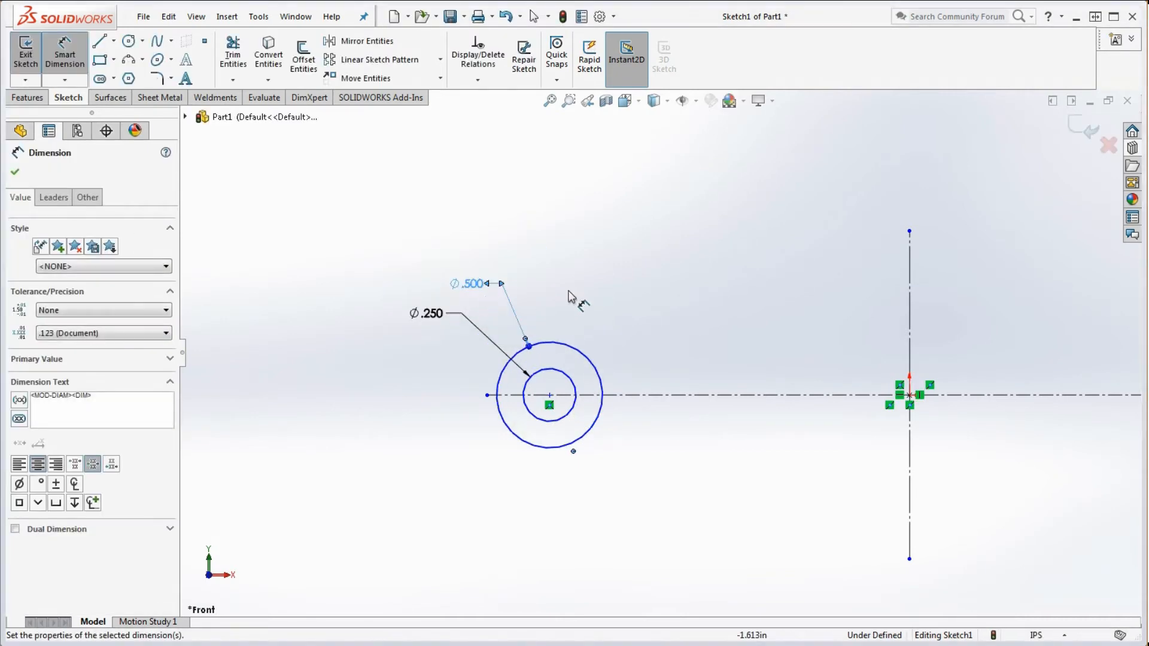
{"action": "scroll", "coordinate": [590, 290], "scroll_direction": "down", "scroll_amount": 4}
{"action": "key", "text": "Escape"}
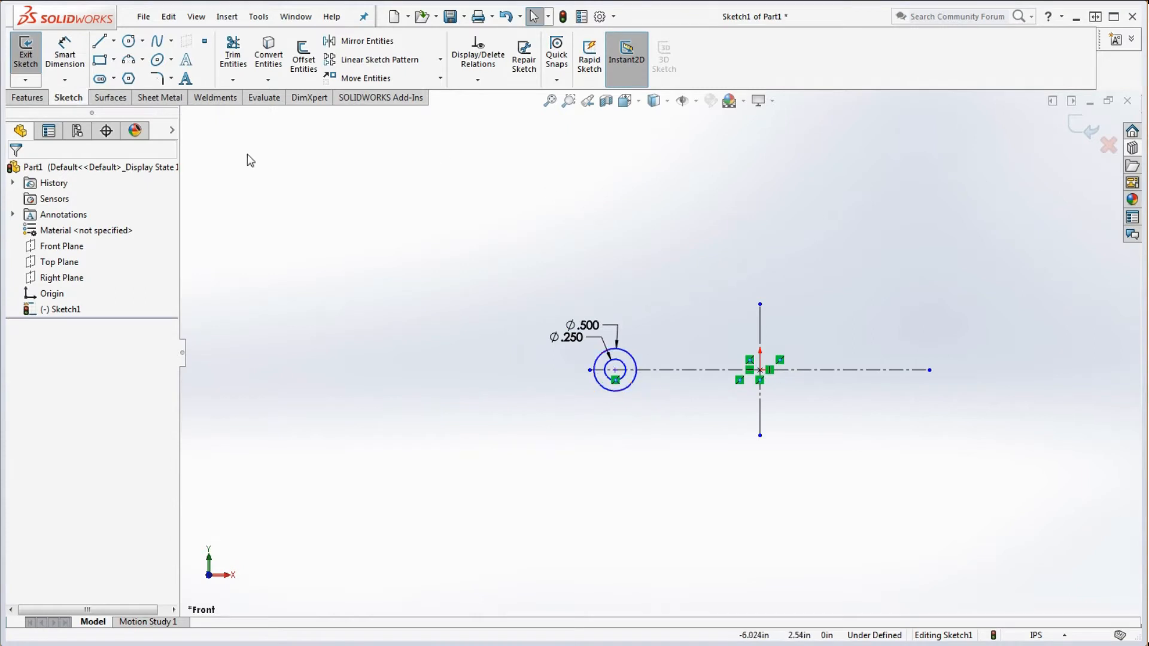
Add a doubled 5.5 in dimension from the circles' centre across the vertical centerline, and stretch the horizontal centerline beyond the circles.
{"action": "left_click", "coordinate": [66, 55]}
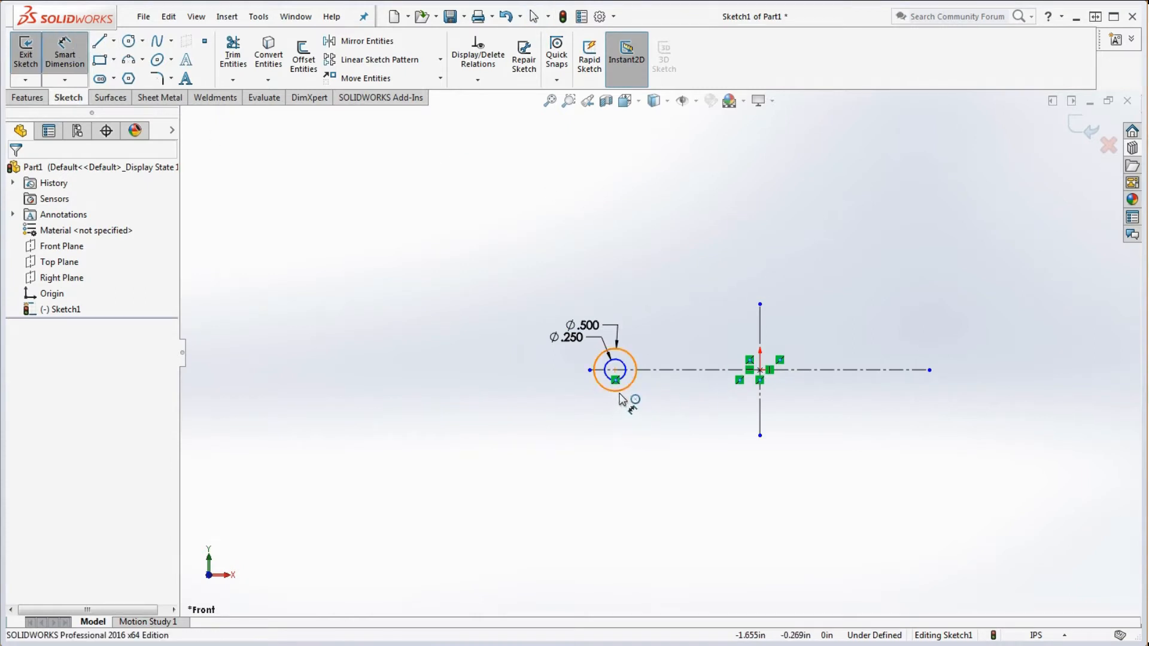
{"action": "left_click", "coordinate": [630, 385]}
{"action": "left_click", "coordinate": [759, 404]}
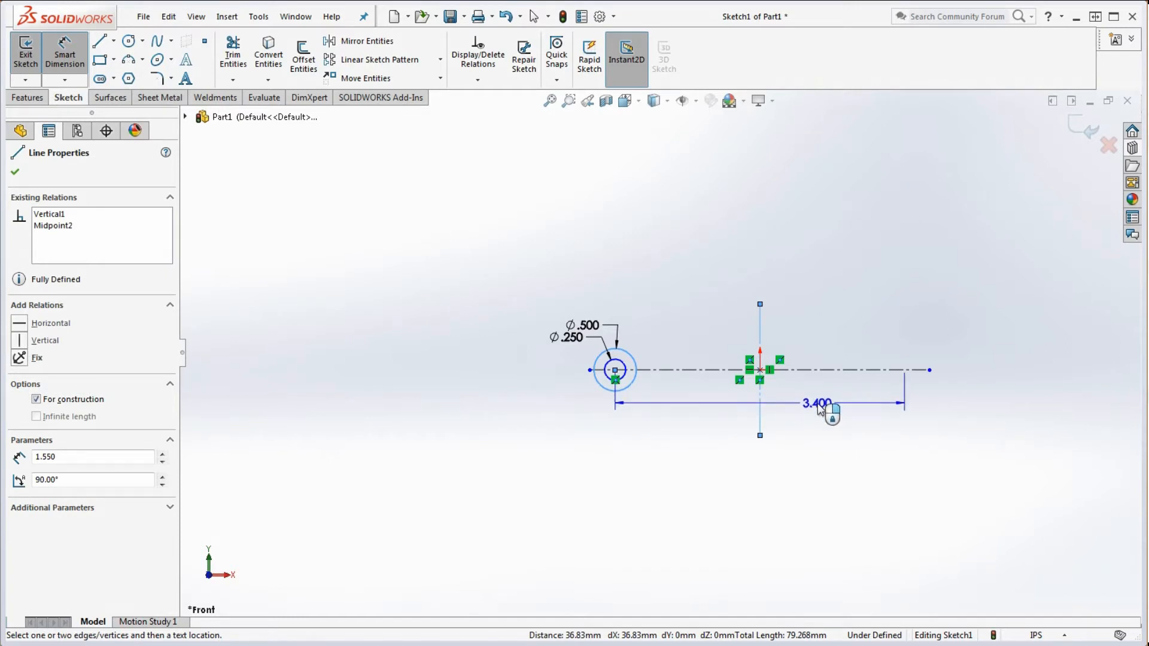
{"action": "left_click", "coordinate": [827, 408]}
{"action": "type", "text": "5.5"}
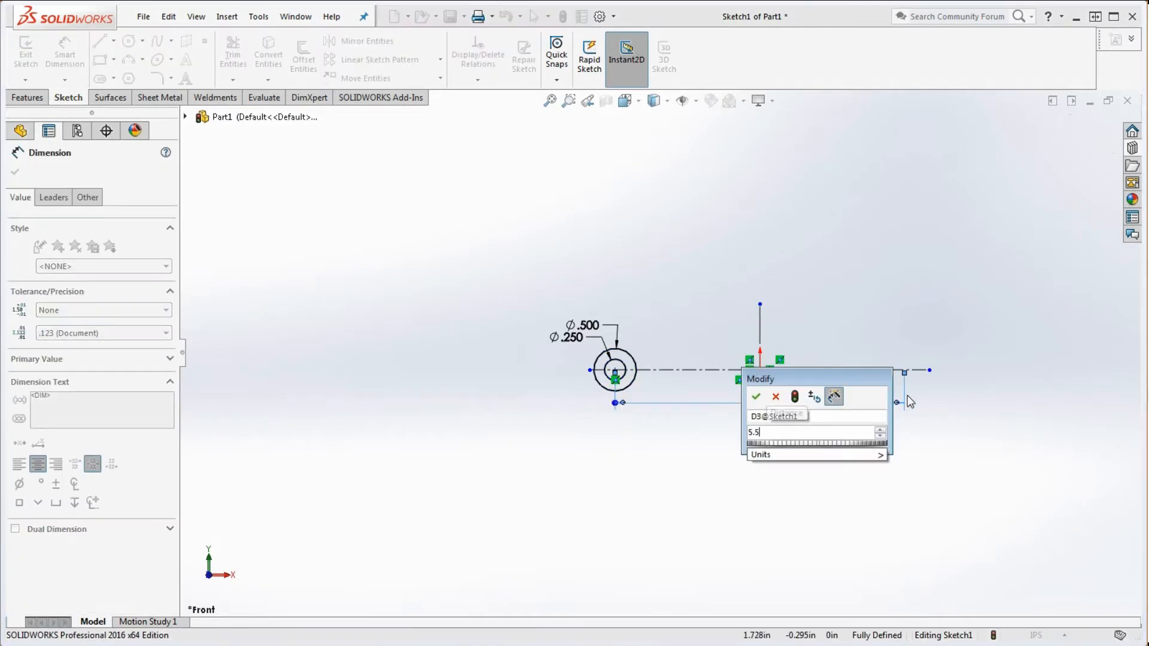
{"action": "key", "text": "Return"}
{"action": "key", "text": "Escape"}
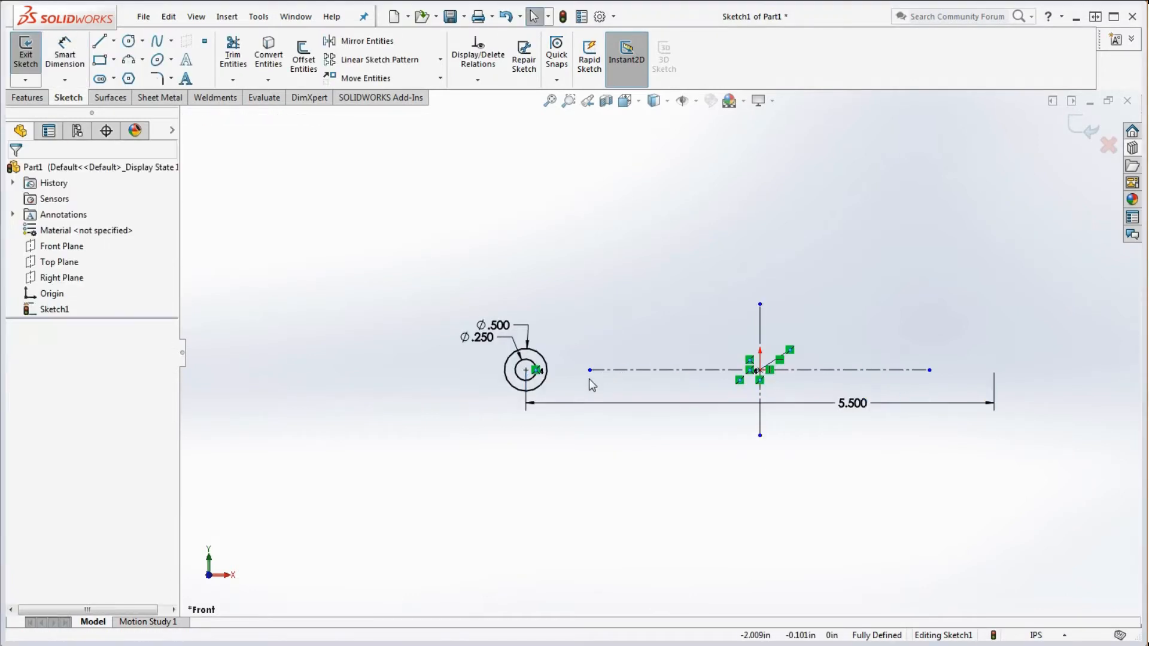
{"action": "left_click_drag", "start_coordinate": [590, 370], "coordinate": [460, 370]}
{"action": "left_click", "coordinate": [500, 431]}
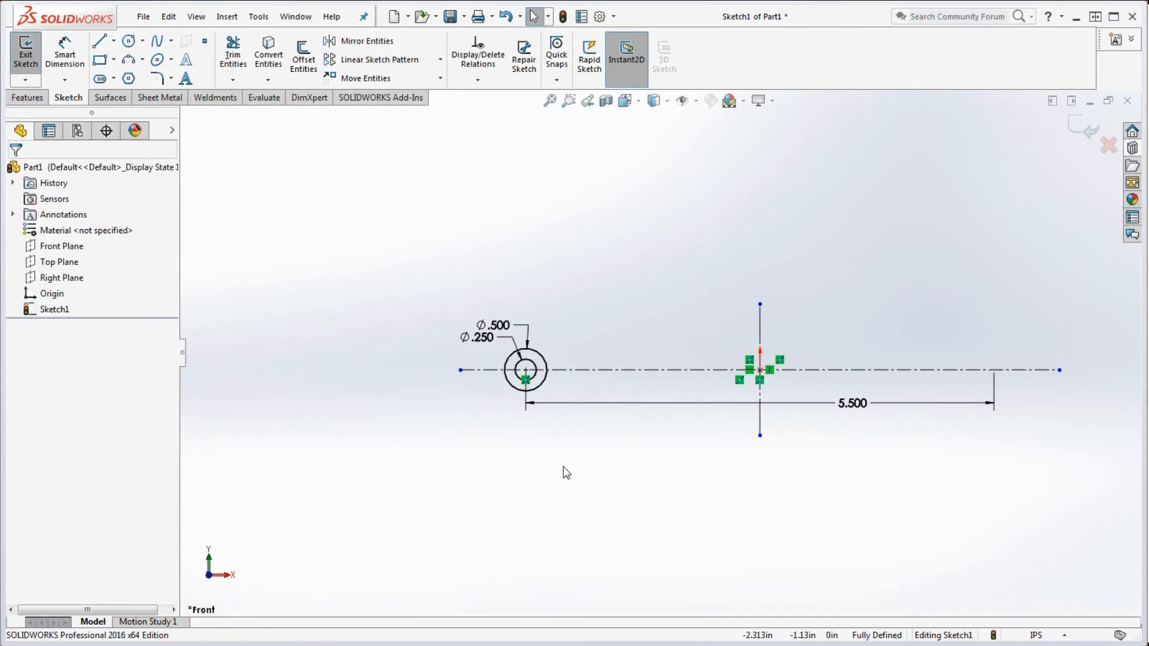
Mirror both concentric circles about the vertical centerline.
{"action": "scroll", "coordinate": [622, 469], "scroll_direction": "up", "scroll_amount": 3}
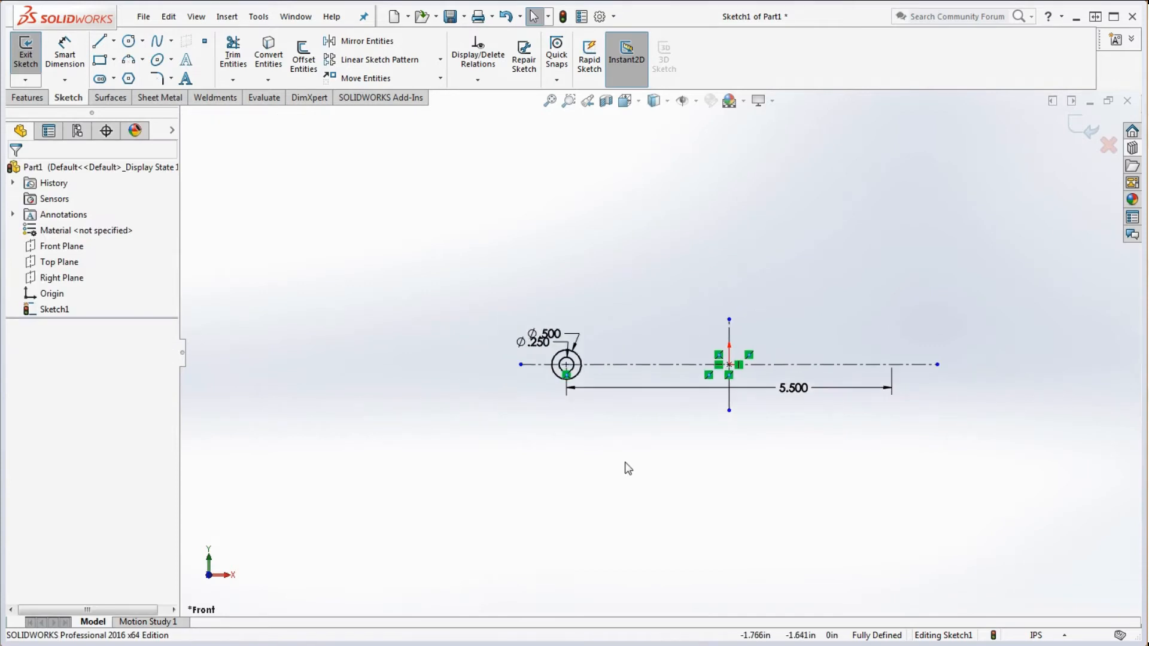
{"action": "scroll", "coordinate": [626, 469], "scroll_direction": "down", "scroll_amount": 3}
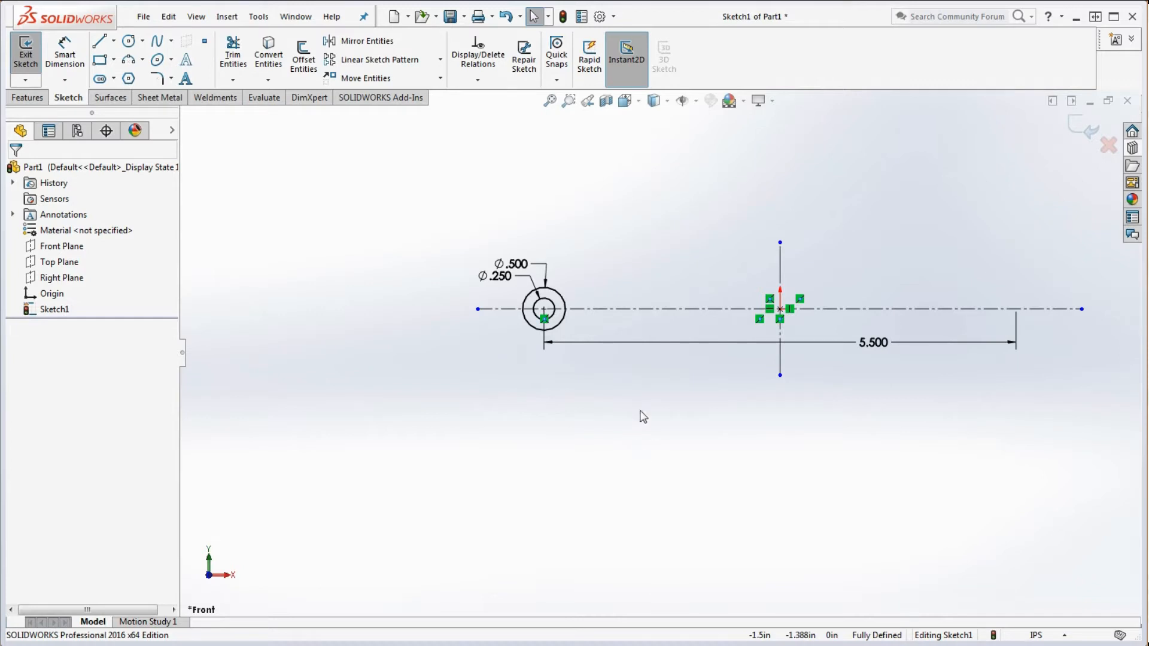
{"action": "mouse_move", "coordinate": [451, 215]}
{"action": "left_mouse_down"}
{"action": "mouse_move", "coordinate": [629, 421]}
{"action": "mouse_move", "coordinate": [605, 410]}
{"action": "left_mouse_up"}
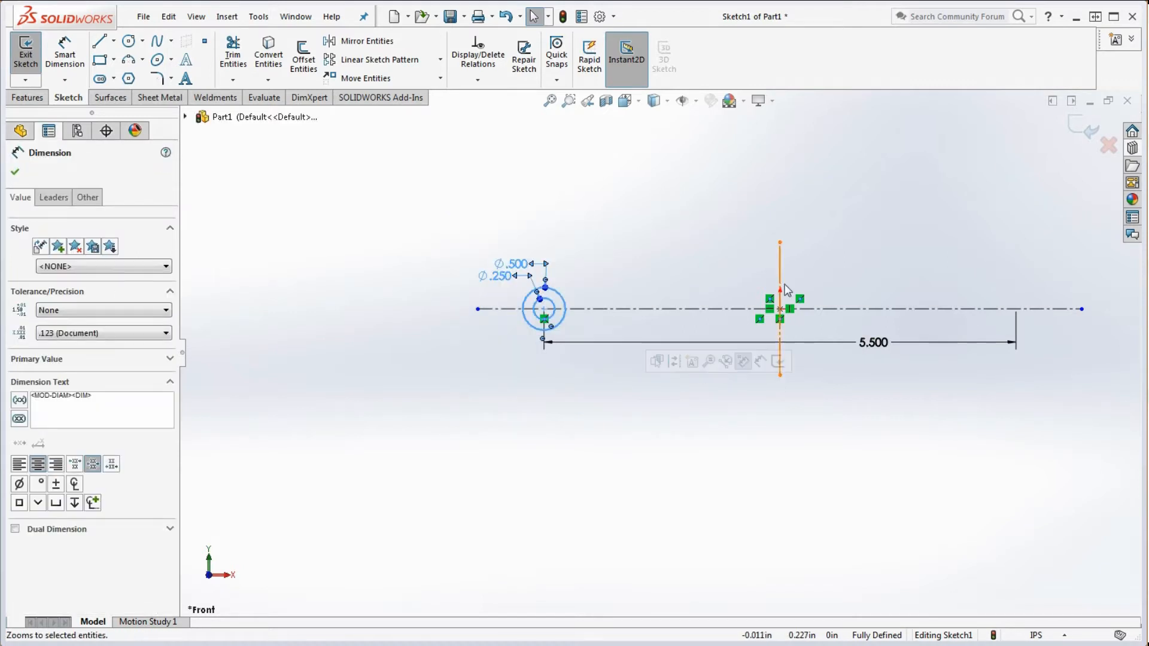
{"action": "left_click", "coordinate": [779, 264], "text": "ctrl"}
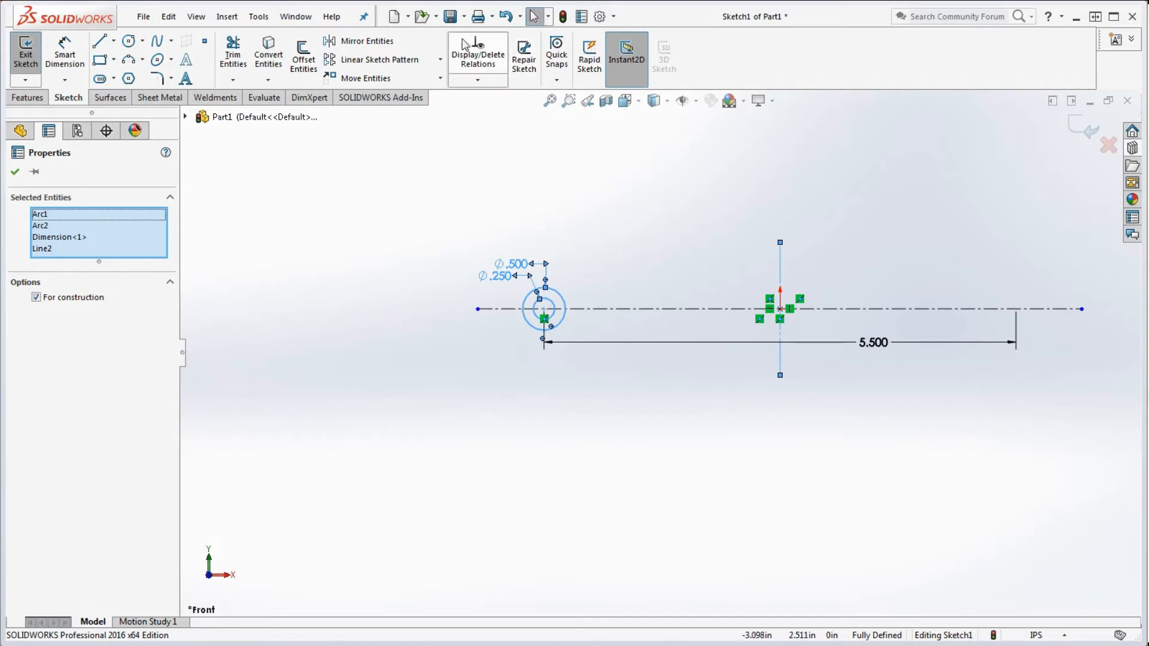
{"action": "left_click", "coordinate": [366, 41]}
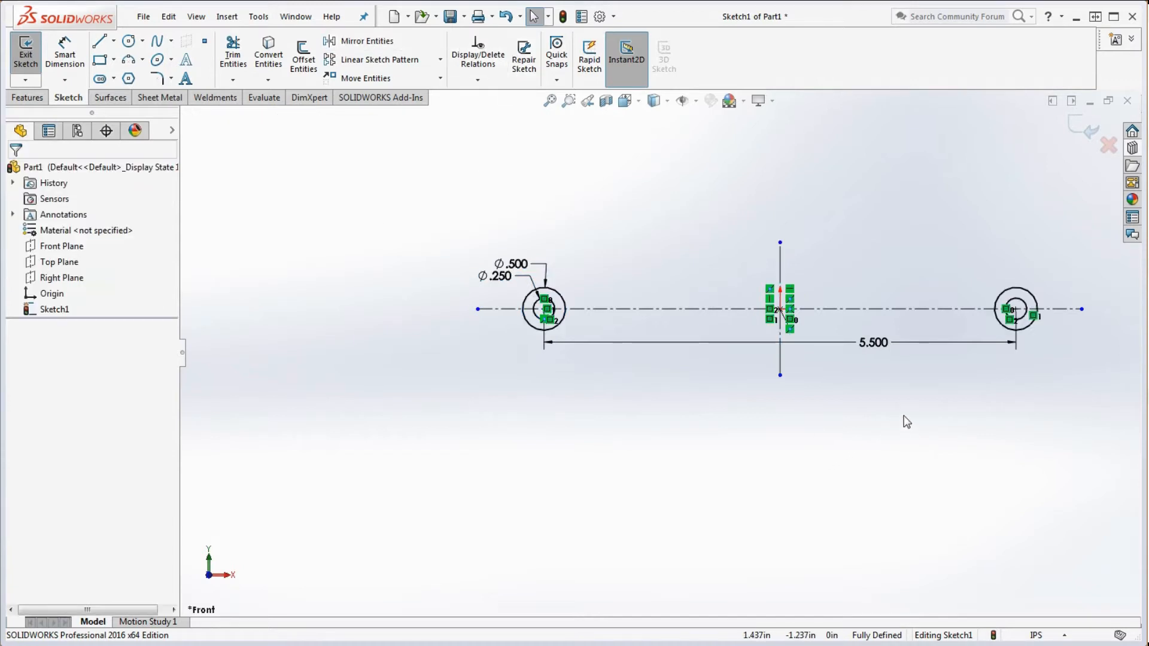
Move the 5.5 in dimension's text to the left of the vertical centerline, slightly lower below the circles.
{"action": "scroll", "coordinate": [904, 416], "scroll_direction": "down", "scroll_amount": 3}
{"action": "scroll", "coordinate": [862, 378], "scroll_direction": "up", "scroll_amount": 3}
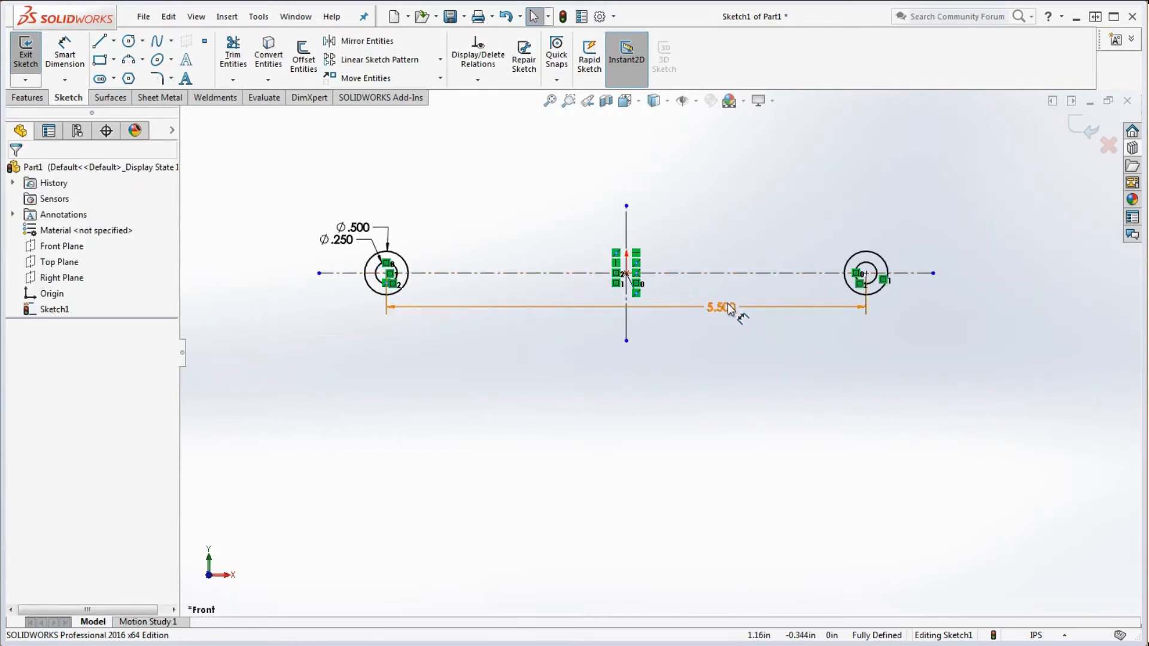
{"action": "left_click_drag", "start_coordinate": [729, 309], "coordinate": [533, 321]}
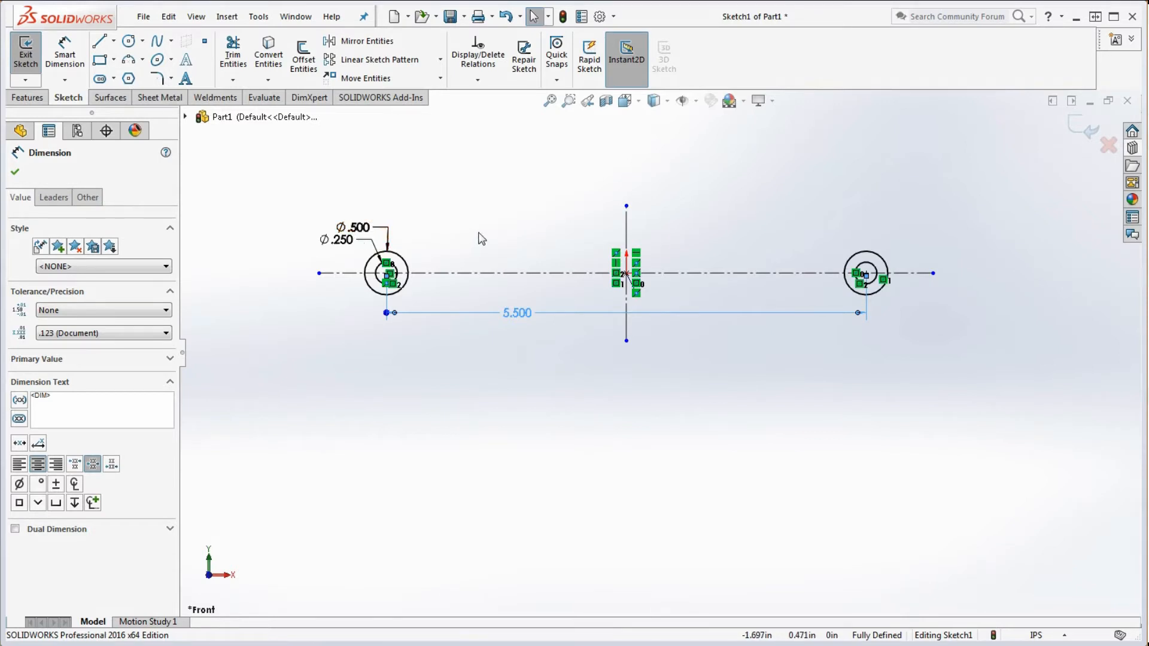
{"action": "left_click", "coordinate": [541, 370]}
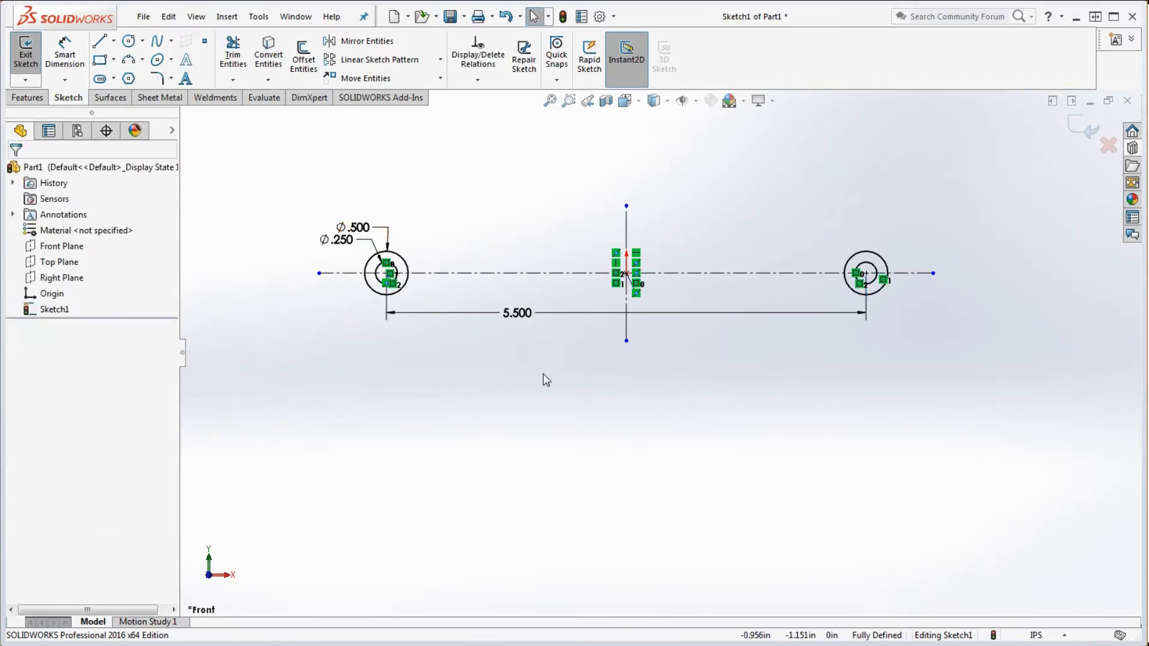
Extrude the two concentric-circle profiles 0.5 in with a Mid Plane end condition.
{"action": "left_click", "coordinate": [27, 97]}
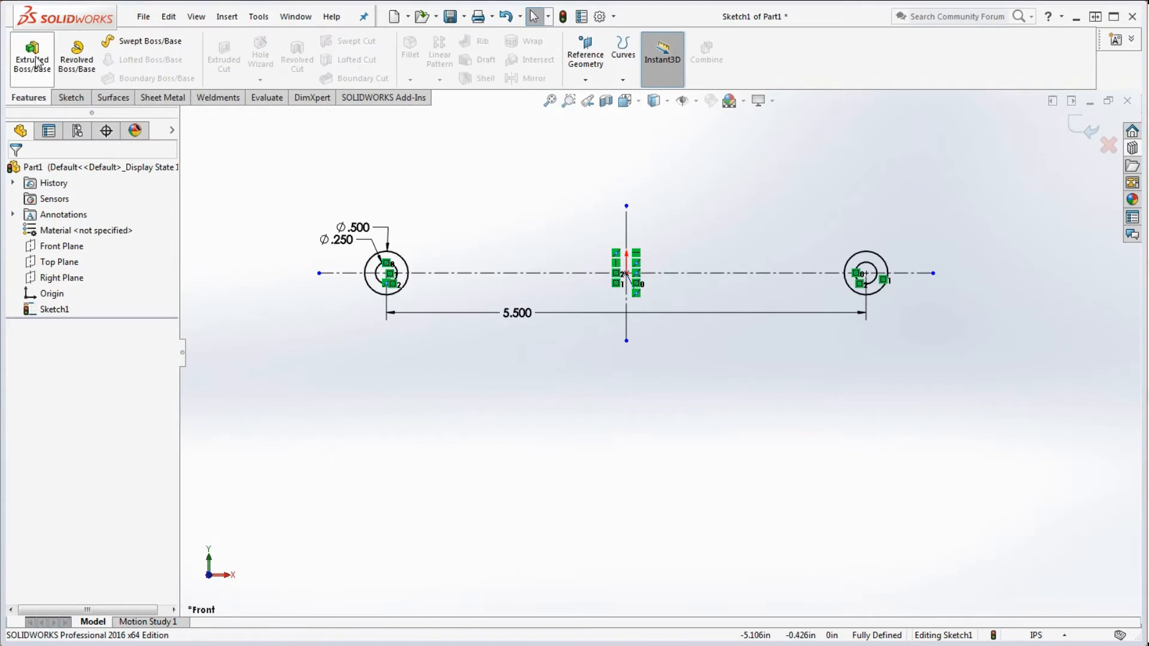
{"action": "left_click", "coordinate": [32, 55]}
{"action": "left_click", "coordinate": [102, 259]}
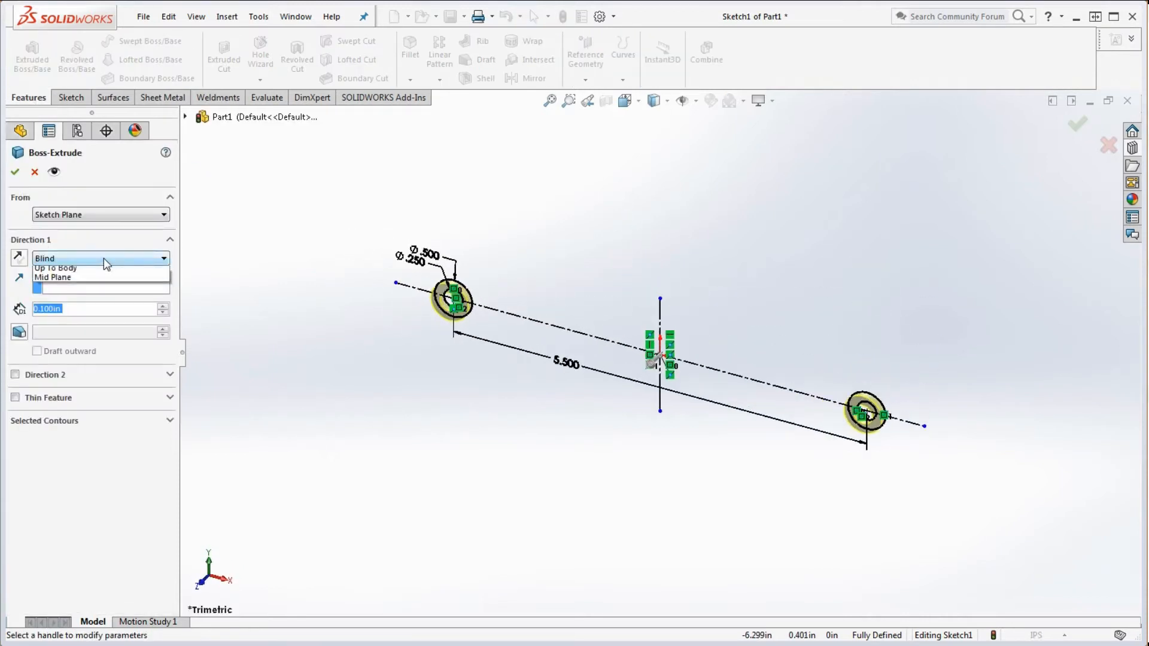
{"action": "left_click", "coordinate": [70, 319]}
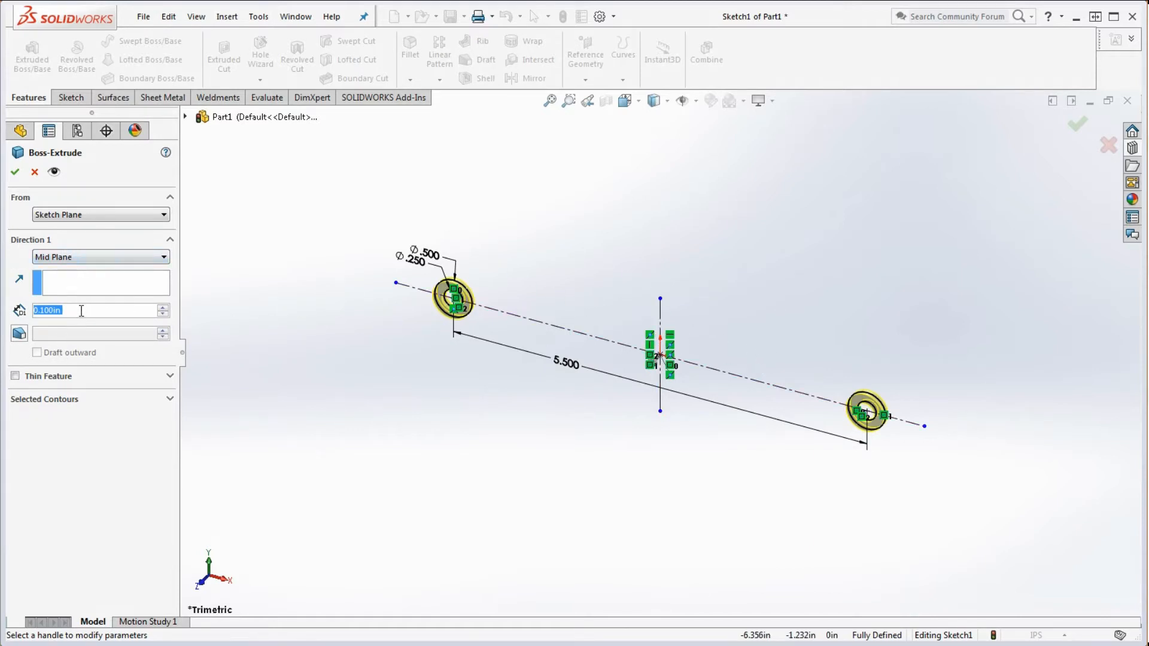
{"action": "type", "text": "0.5"}
{"action": "key", "text": "Return"}
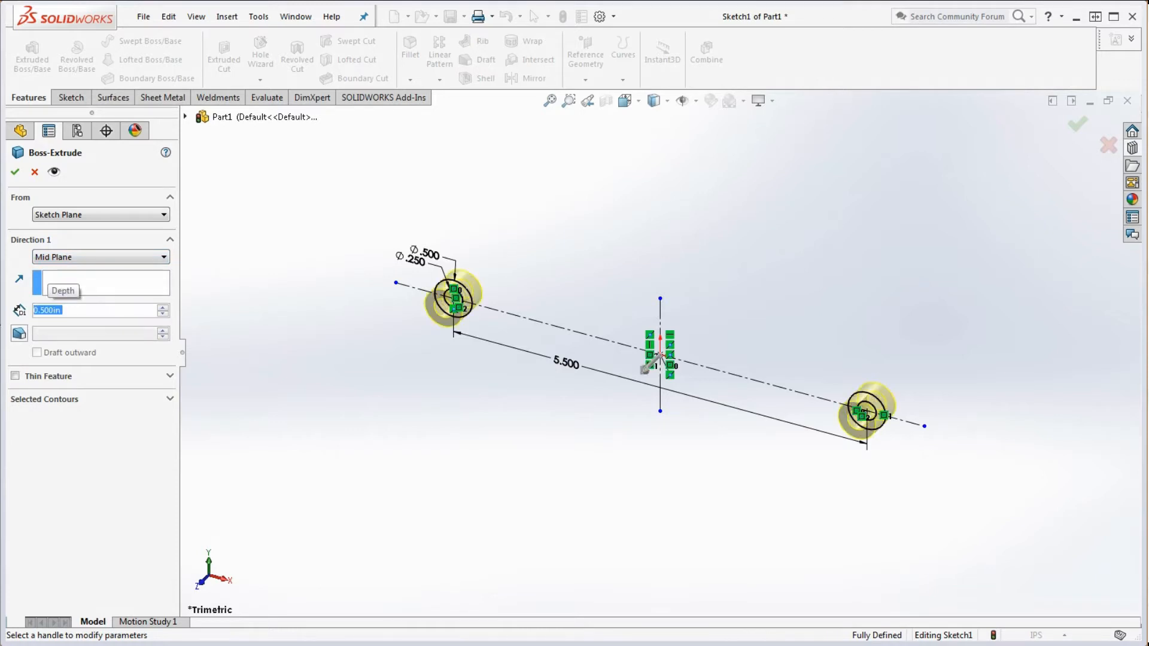
{"action": "left_click", "coordinate": [15, 173]}
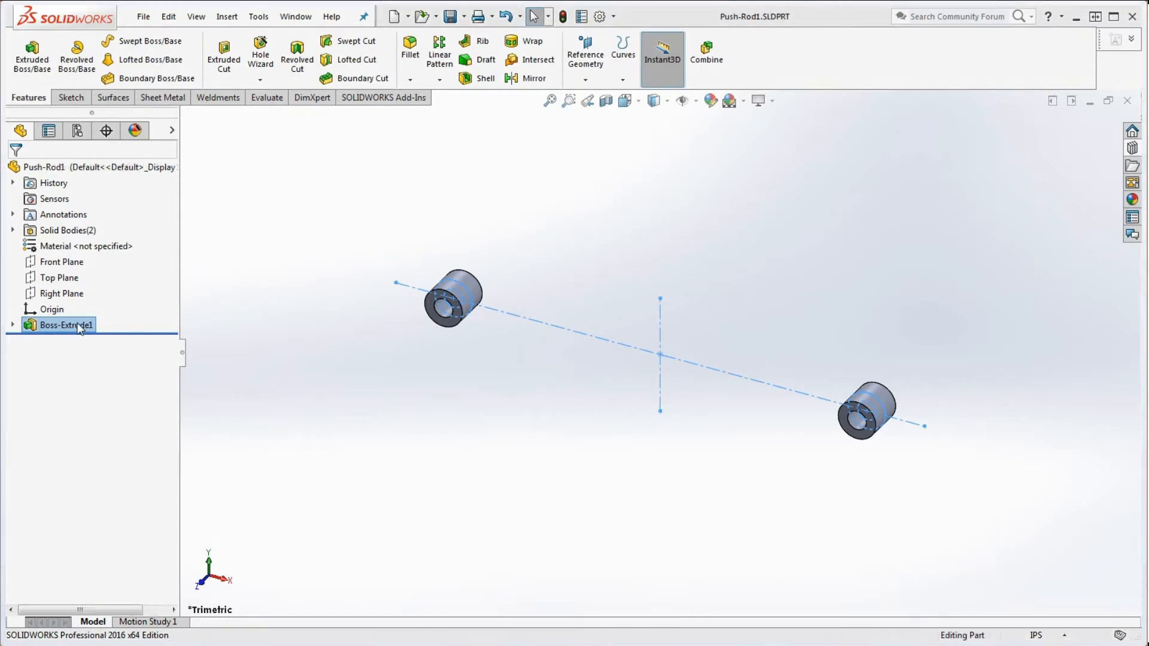
Rename the boss extrusion as Connection Boss.
{"action": "left_click", "coordinate": [80, 326]}
{"action": "left_click_drag", "start_coordinate": [103, 322], "coordinate": [38, 324]}
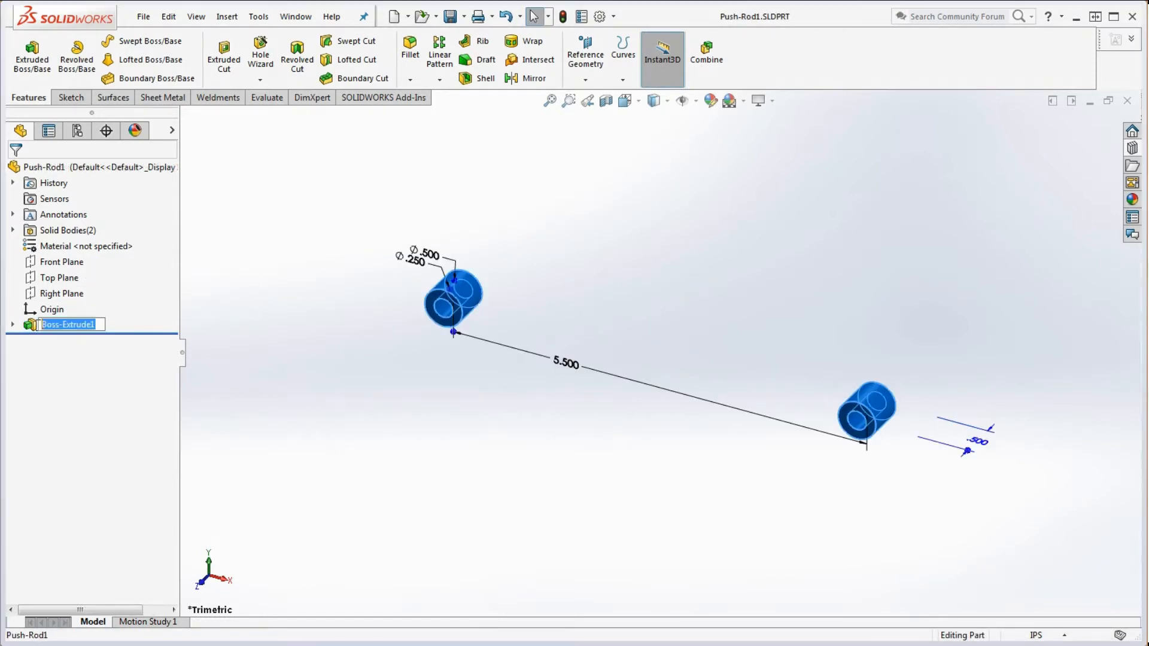
{"action": "type", "text": "Connection Boss"}
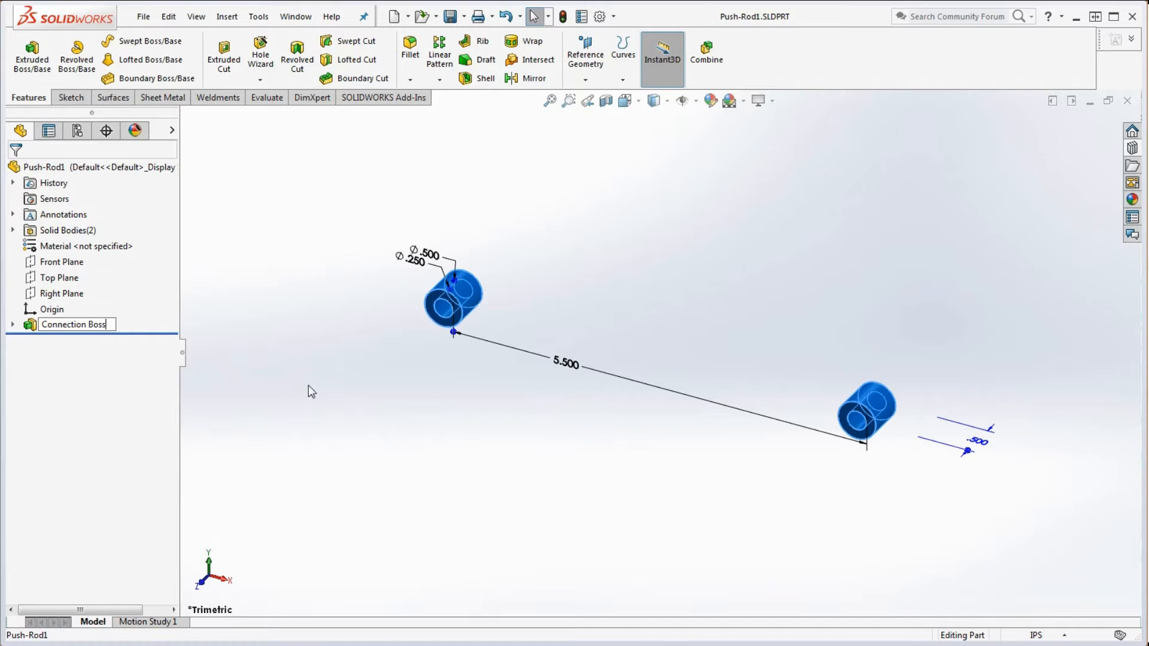
{"action": "left_click", "coordinate": [301, 386]}
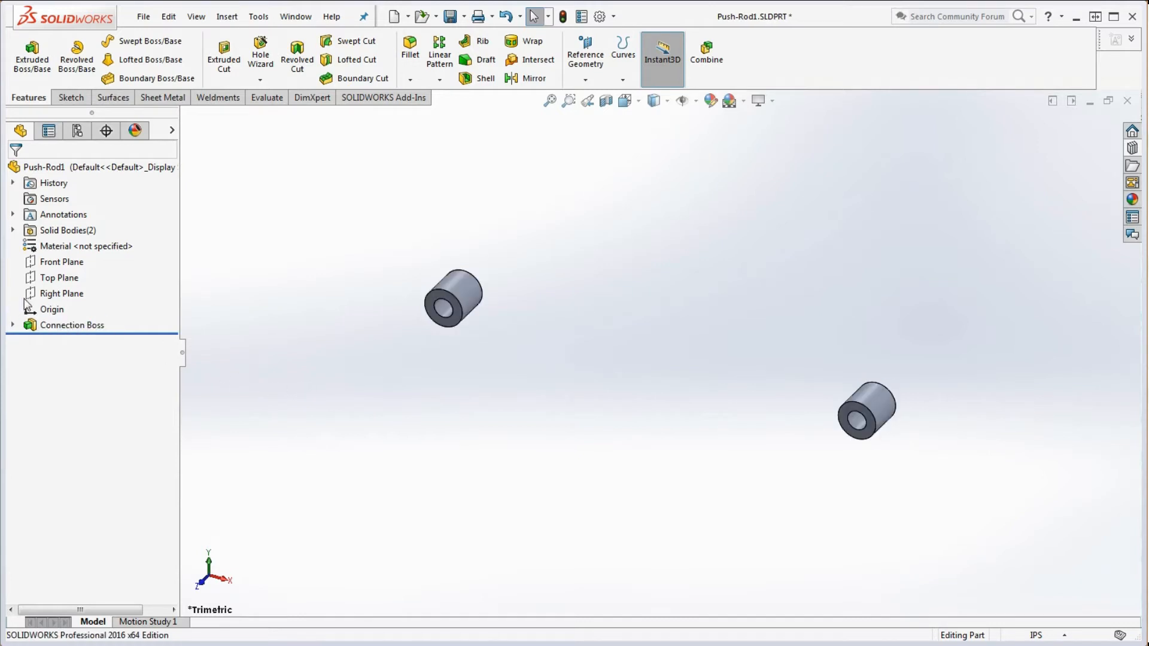
Start a sketch on the Front Plane, viewed head-on, and draw a horizontal centerline about 5.97 in long below the origin.
{"action": "left_click", "coordinate": [67, 263]}
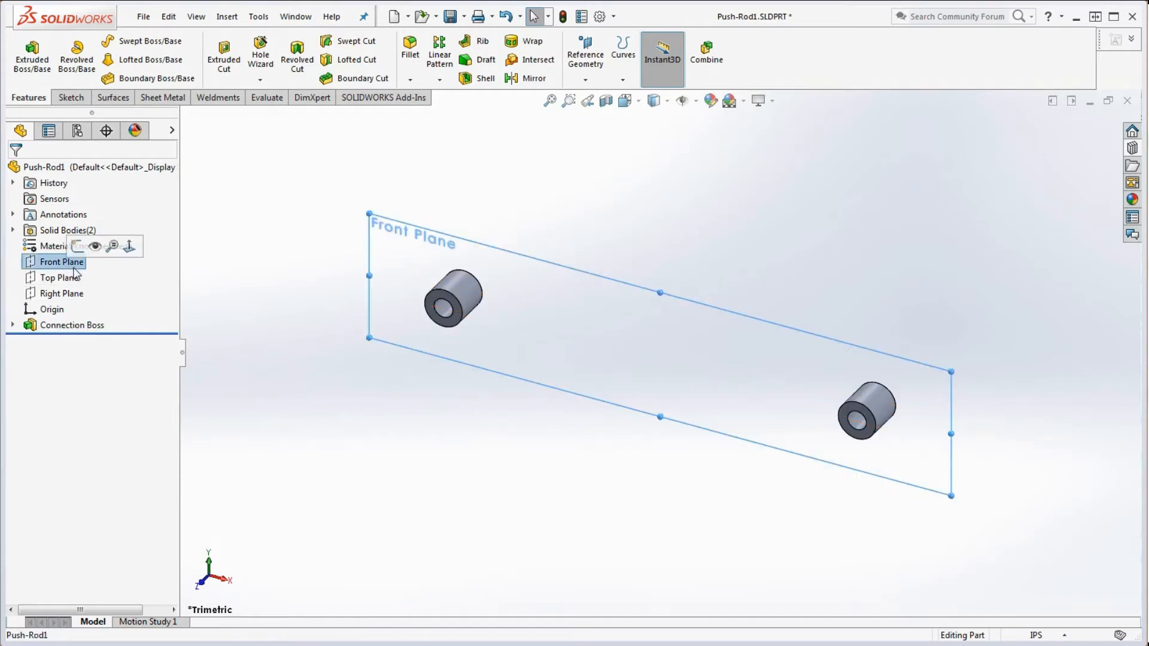
{"action": "left_click", "coordinate": [128, 246]}
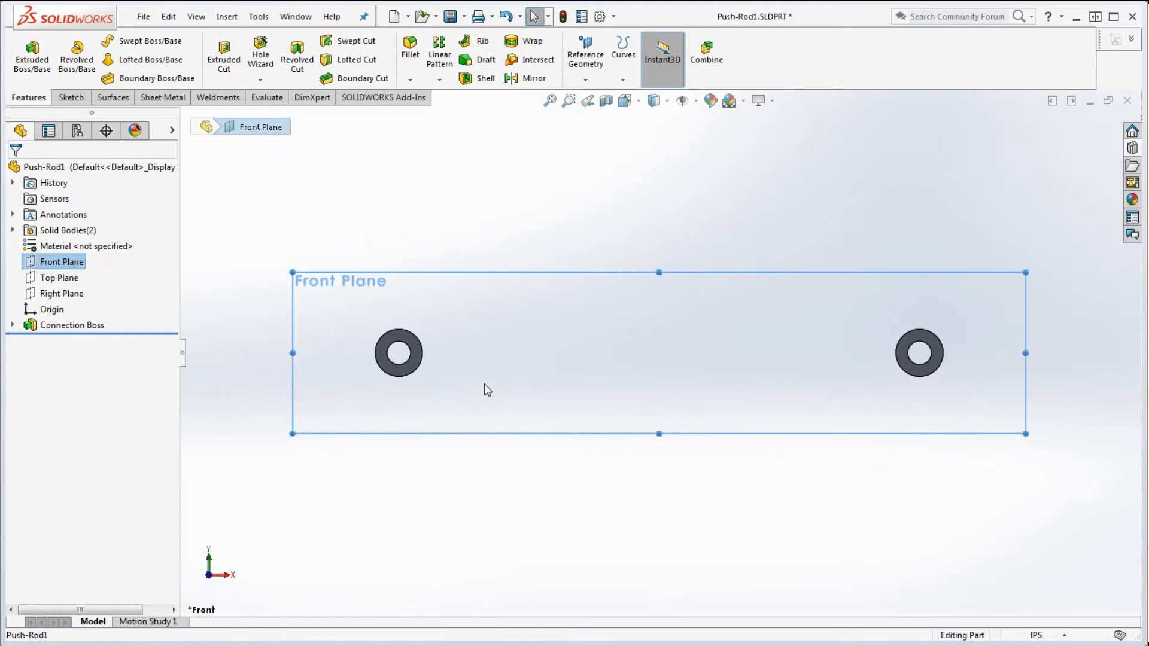
{"action": "left_click", "coordinate": [70, 97]}
{"action": "left_click", "coordinate": [114, 42]}
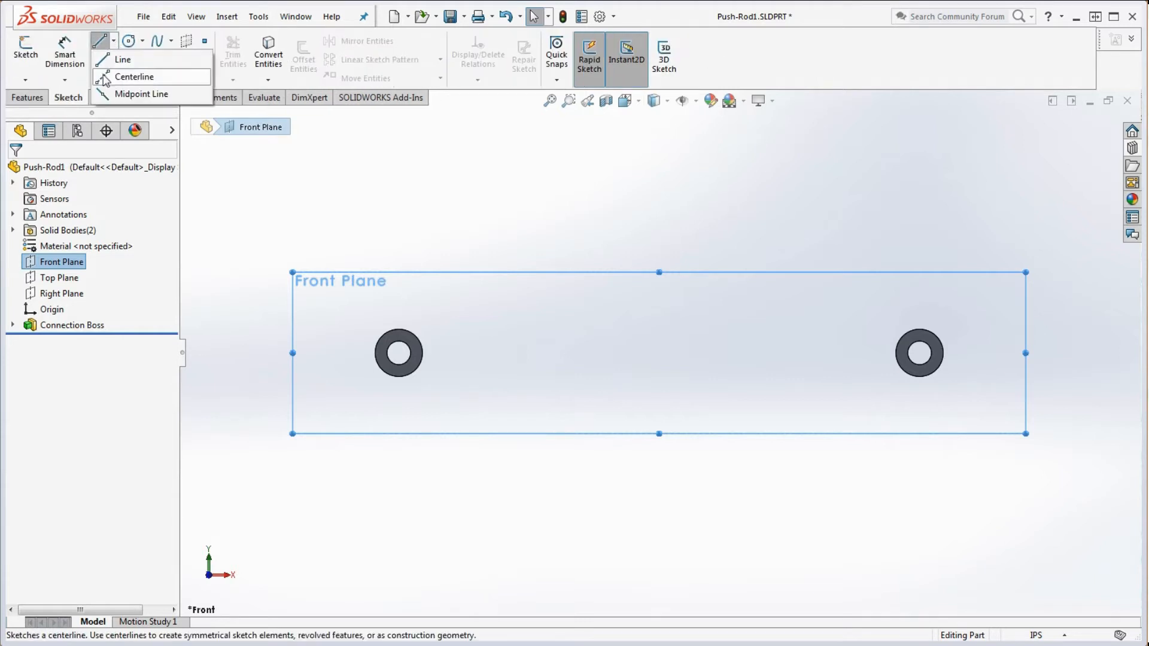
{"action": "left_click", "coordinate": [111, 74]}
{"action": "left_click", "coordinate": [488, 393]}
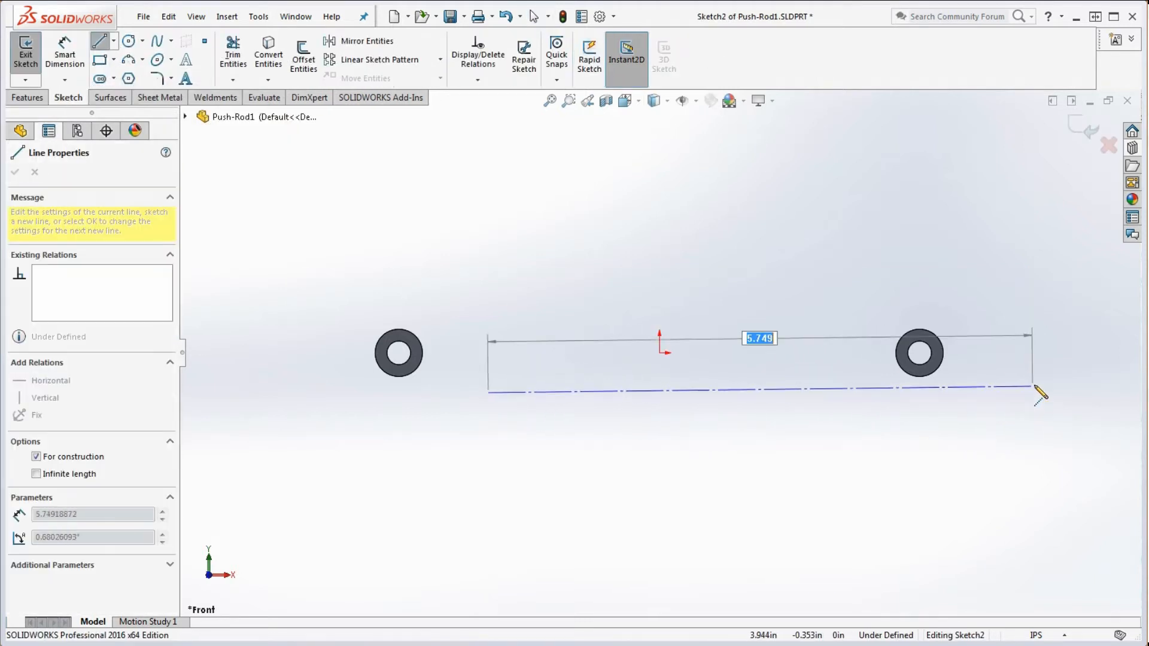
{"action": "left_click", "coordinate": [1054, 393]}
{"action": "key", "text": "Escape"}
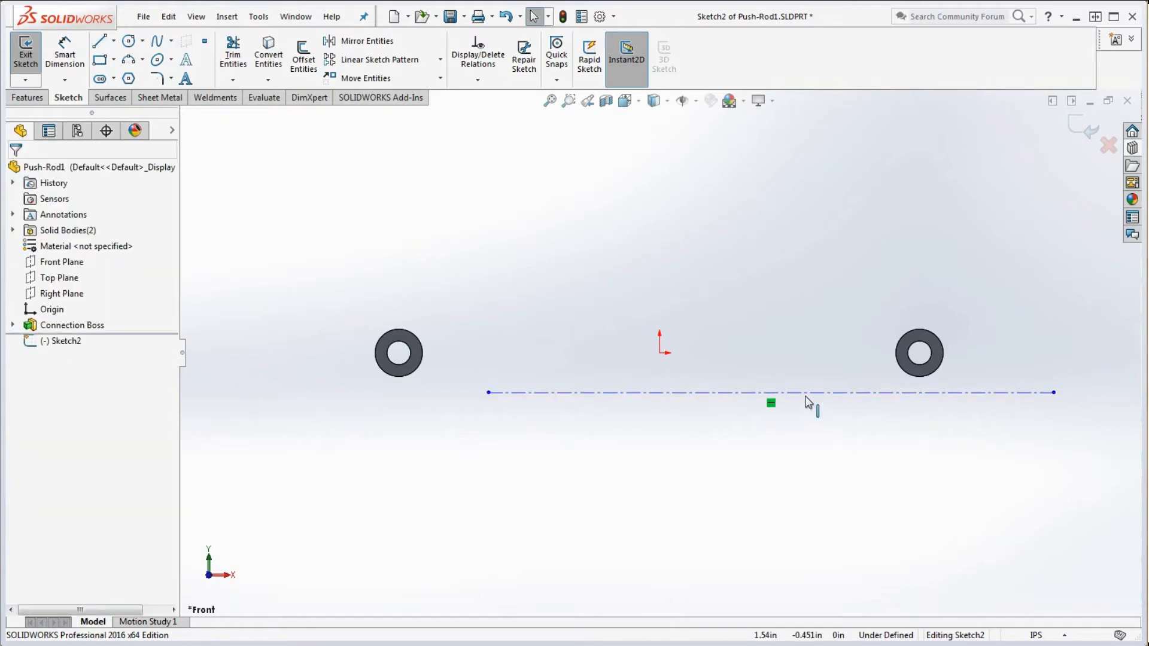
Make the horizontal centerline's midpoint coincident with the origin and stretch the line past both bosses to about 7.64 in.
{"action": "right_click", "coordinate": [806, 394]}
{"action": "left_click", "coordinate": [878, 423]}
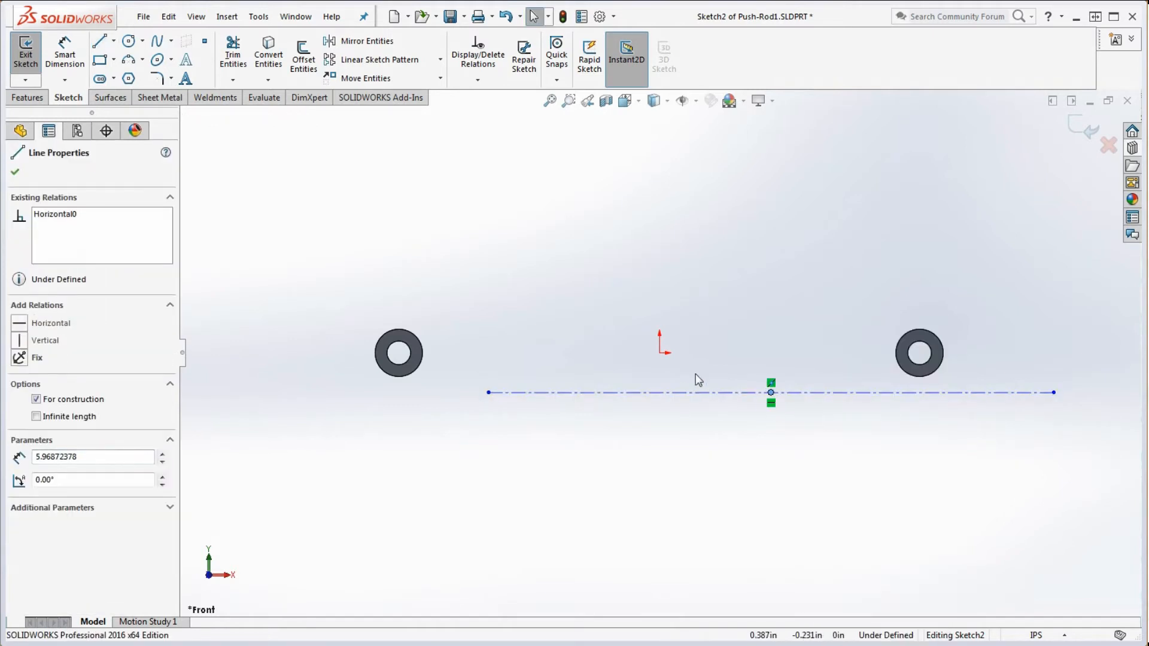
{"action": "left_click", "coordinate": [661, 354], "text": "ctrl"}
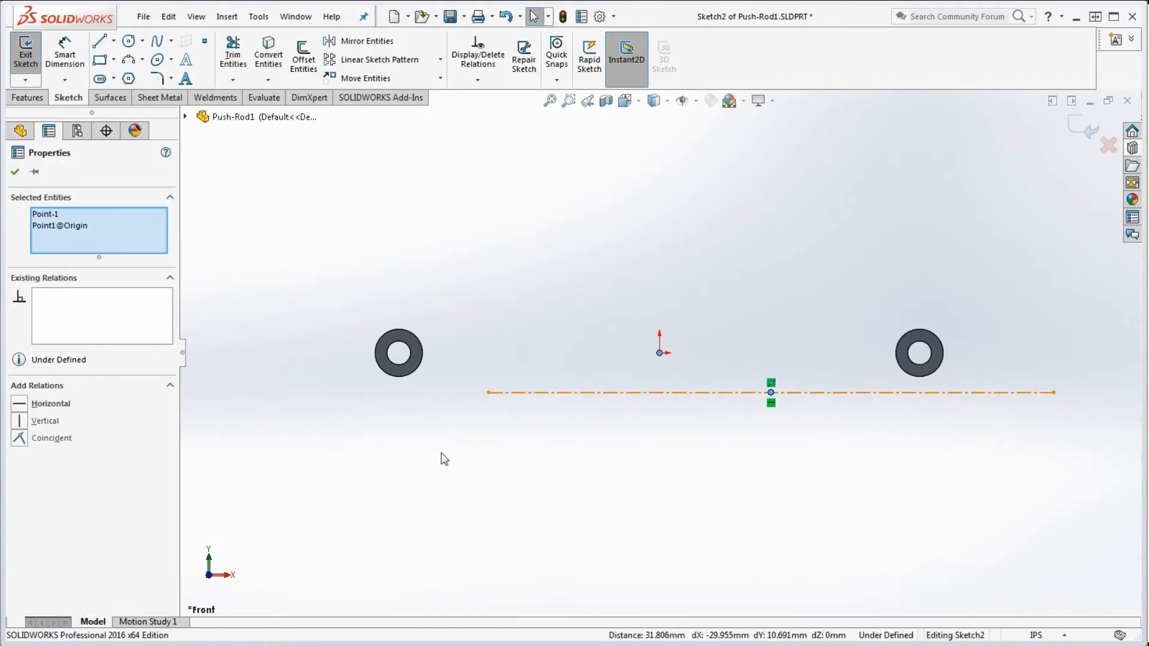
{"action": "left_click", "coordinate": [18, 438]}
{"action": "left_click", "coordinate": [479, 389]}
{"action": "left_click", "coordinate": [495, 353]}
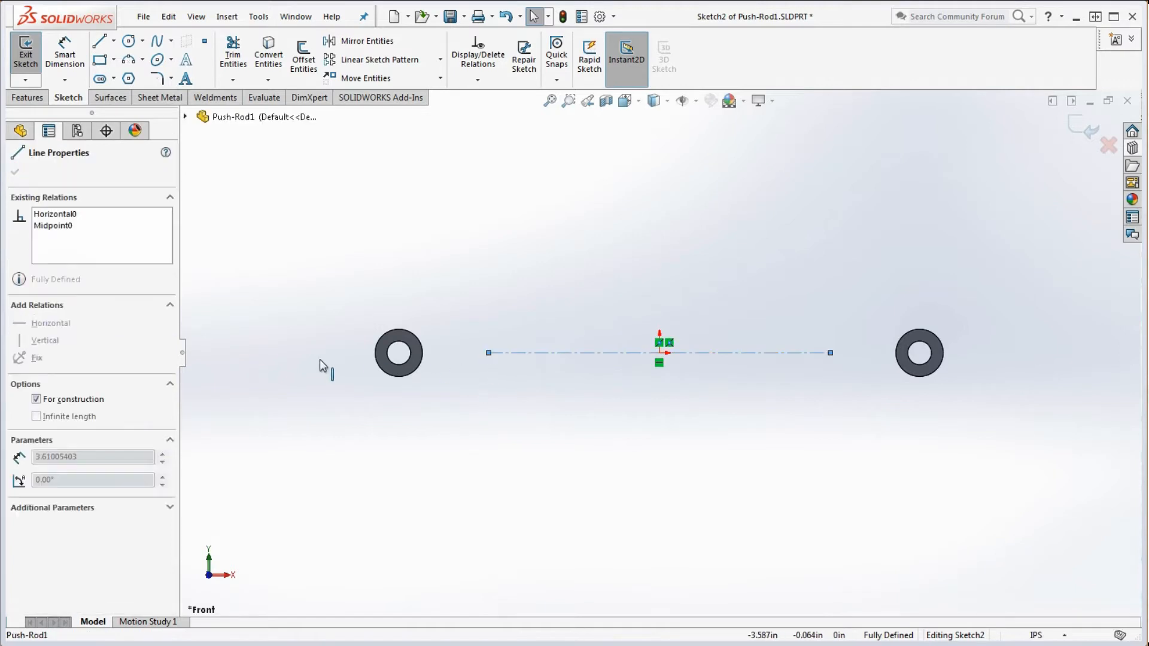
{"action": "left_click", "coordinate": [561, 401]}
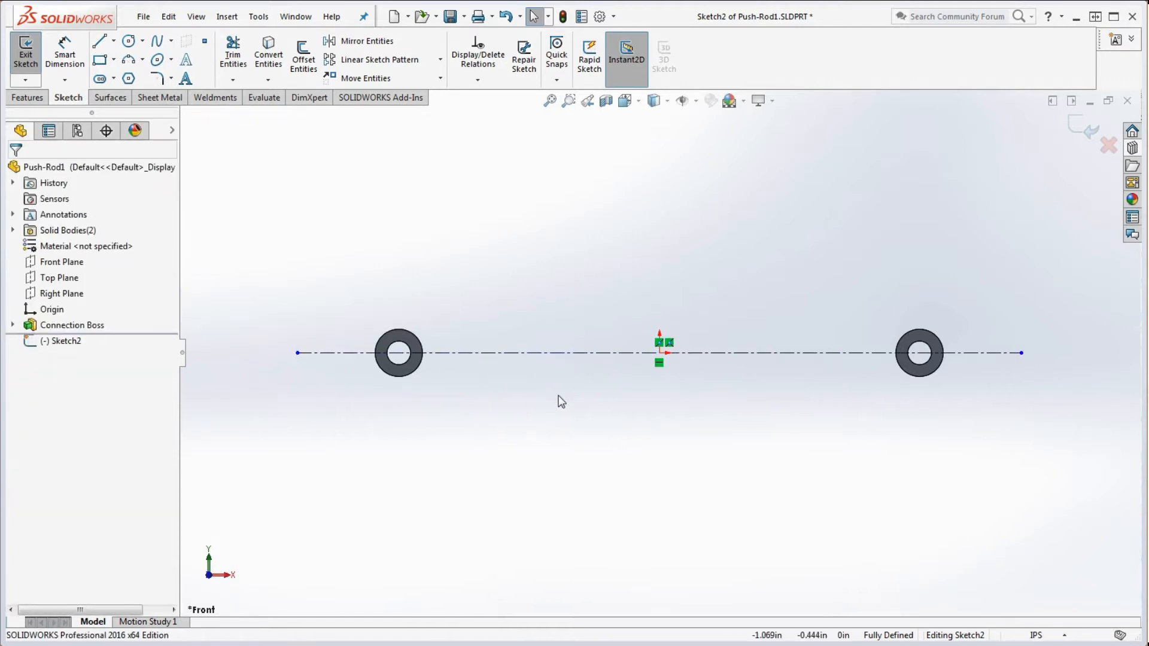
Draw a nearly vertical centerline about 3.43 in long crossing the horizontal centerline just left of the origin.
{"action": "left_click", "coordinate": [114, 41]}
{"action": "left_click", "coordinate": [115, 78]}
{"action": "left_click", "coordinate": [617, 249]}
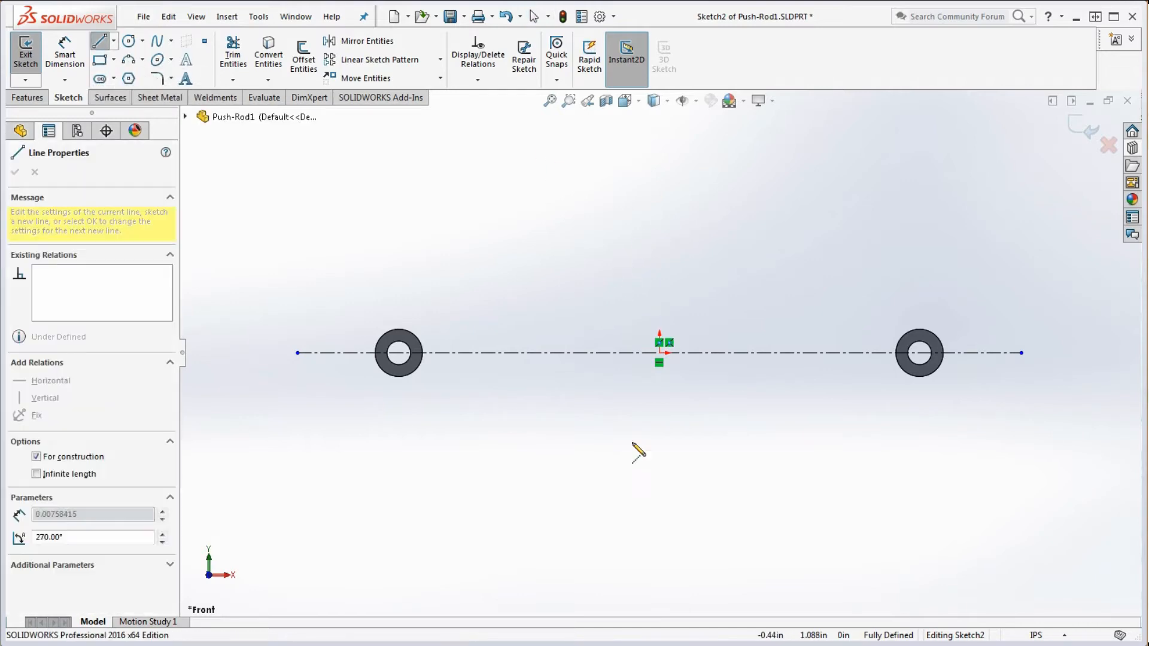
{"action": "left_click", "coordinate": [623, 573]}
{"action": "key", "text": "Escape"}
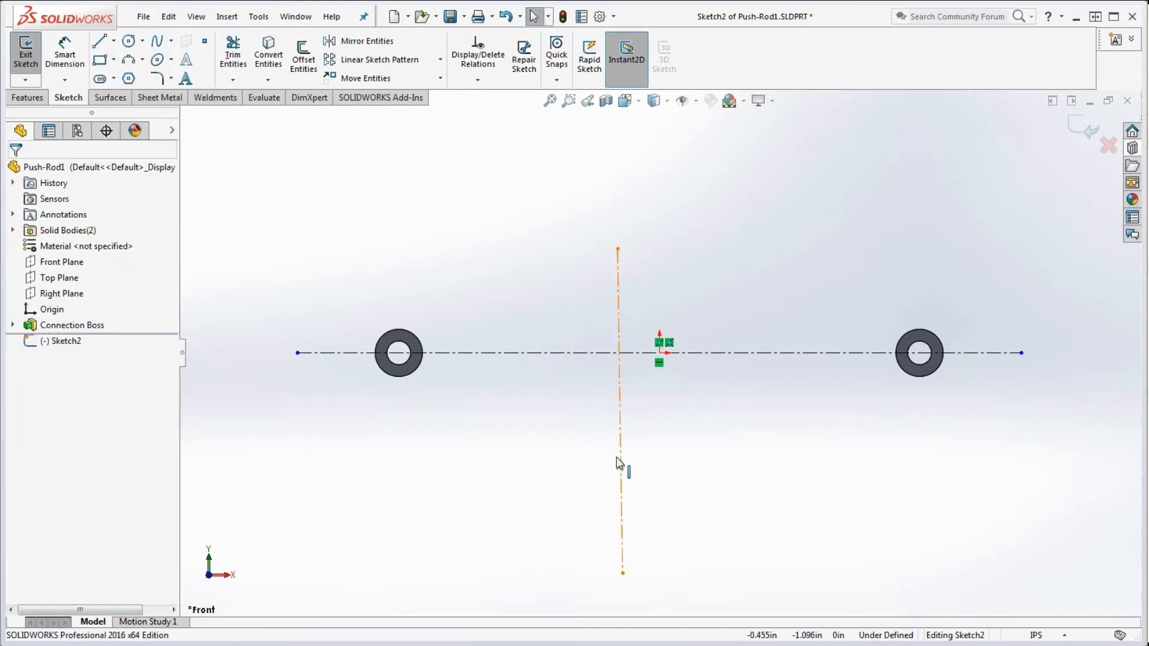
Make the midpoint of the nearly vertical centerline coincident with the origin.
{"action": "left_click", "coordinate": [621, 463]}
{"action": "right_click", "coordinate": [621, 462]}
{"action": "left_click", "coordinate": [688, 422]}
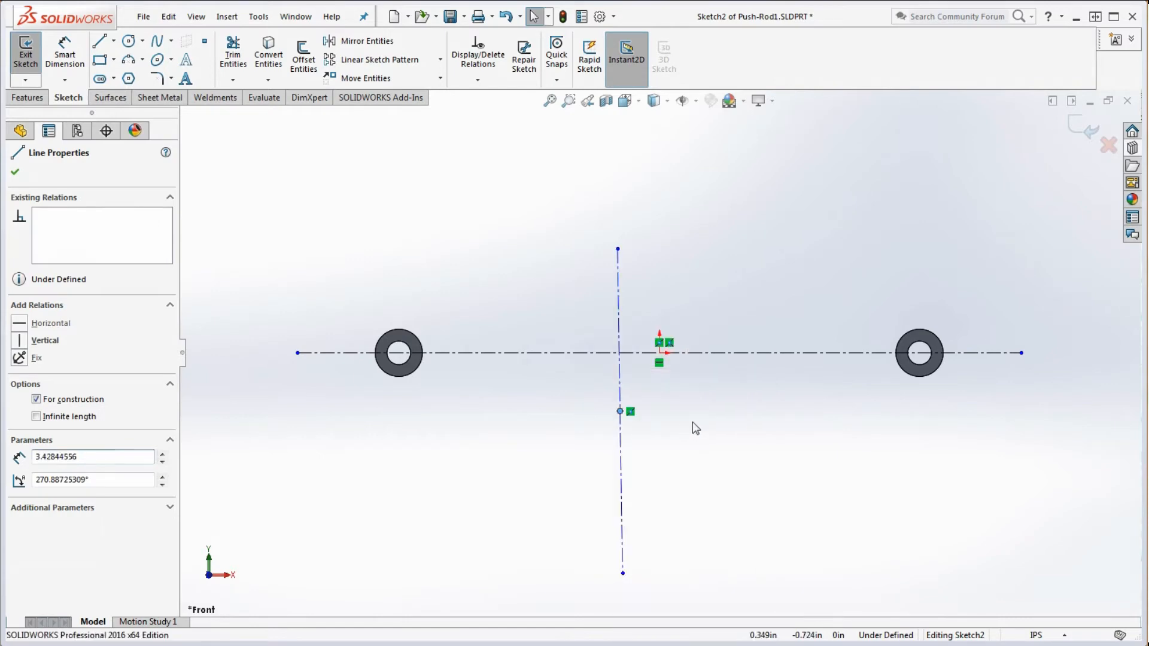
{"action": "left_click", "coordinate": [659, 353], "text": "ctrl"}
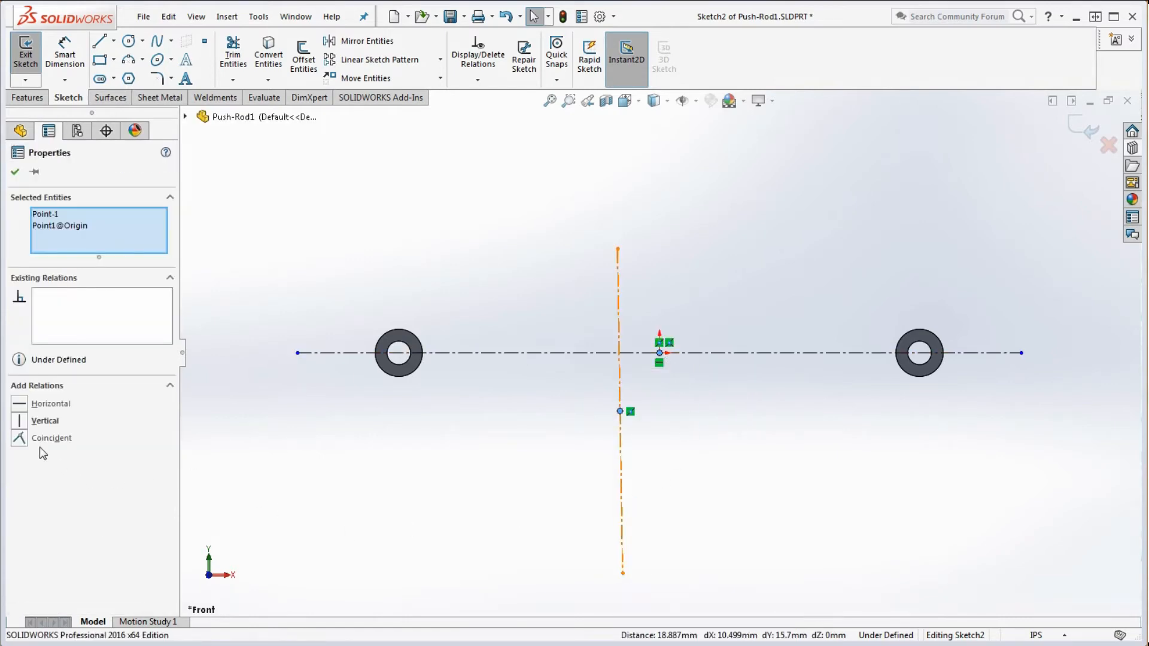
{"action": "left_click", "coordinate": [28, 442]}
{"action": "key", "text": "Escape"}
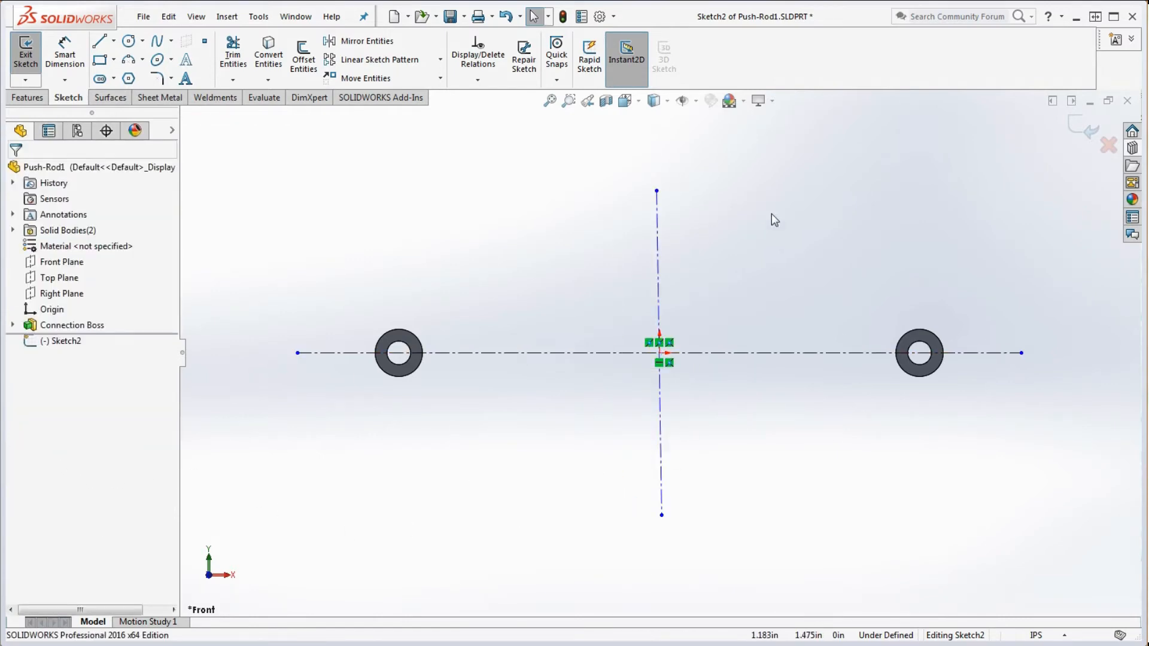
Constrain the tilted centerline through the origin to be vertical and lengthen it slightly.
{"action": "left_click_drag", "start_coordinate": [656, 190], "coordinate": [706, 471]}
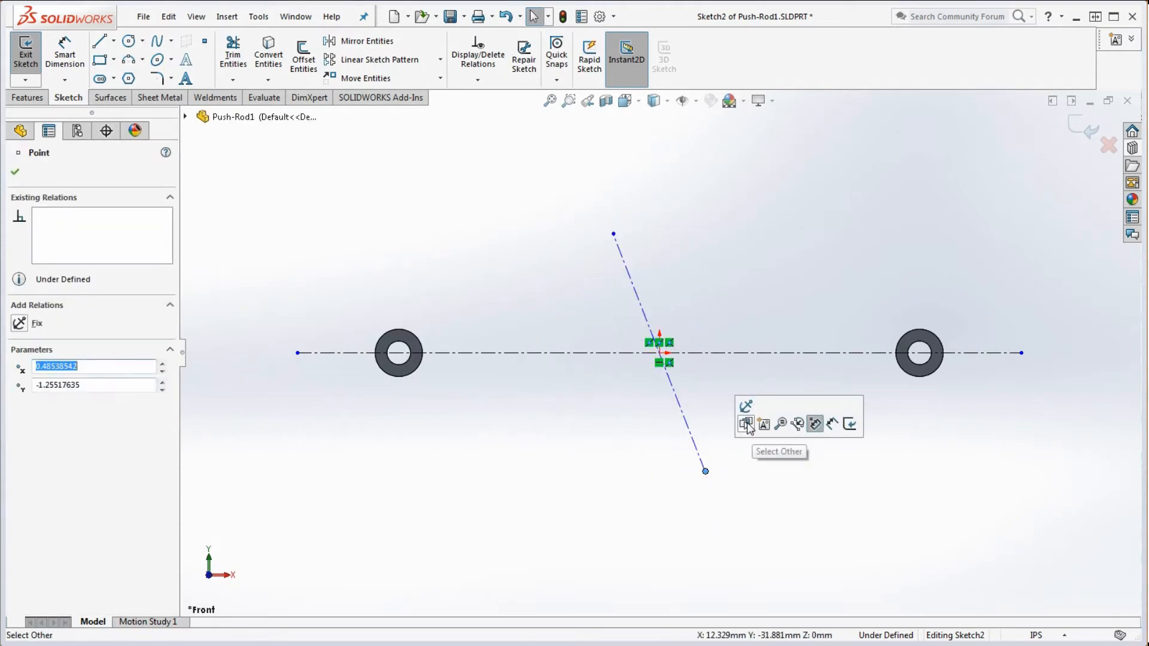
{"action": "left_click_drag", "start_coordinate": [713, 425], "coordinate": [645, 414]}
{"action": "left_click", "coordinate": [705, 353]}
{"action": "left_click", "coordinate": [772, 424]}
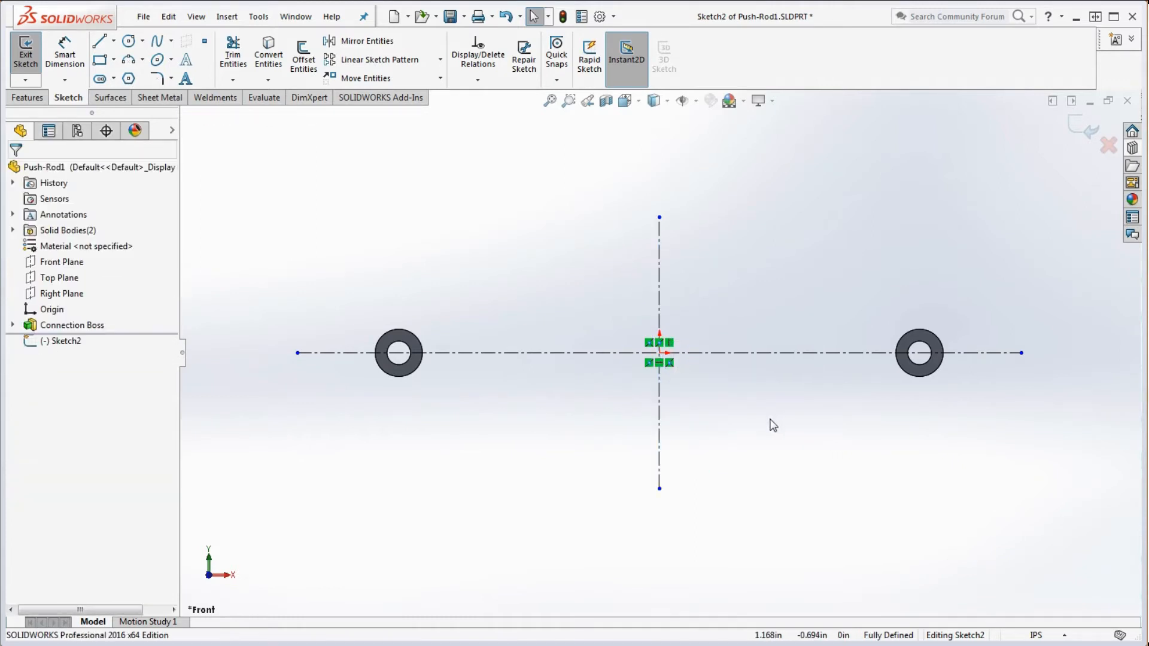
{"action": "left_click_drag", "start_coordinate": [659, 218], "coordinate": [660, 193]}
{"action": "left_click", "coordinate": [738, 440]}
Leave the centerline sketch, reopen it for editing and move the vertical centerline's lower end to about 1.53 in below the origin.
{"action": "left_click", "coordinate": [590, 57]}
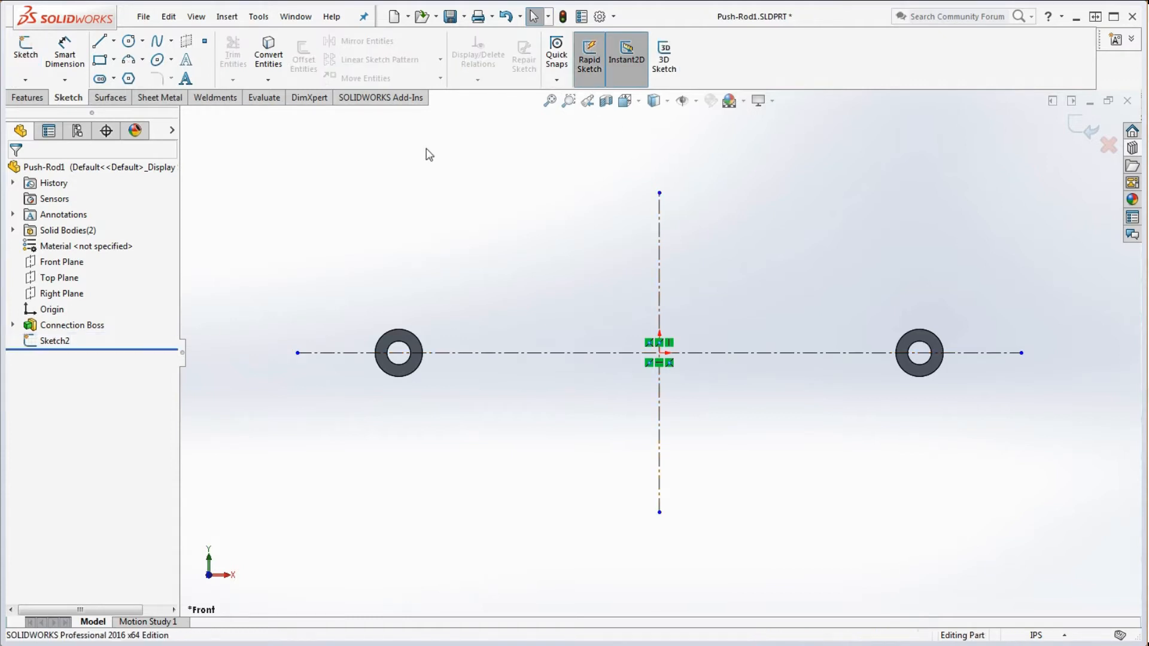
{"action": "right_click", "coordinate": [53, 346]}
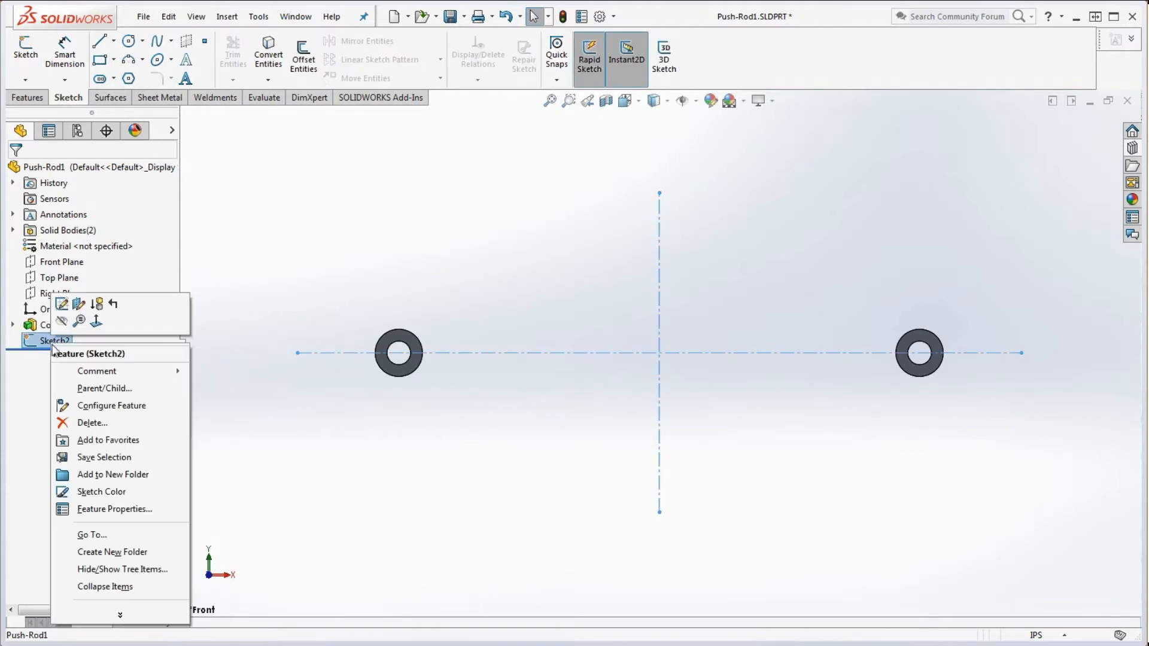
{"action": "left_click", "coordinate": [62, 304]}
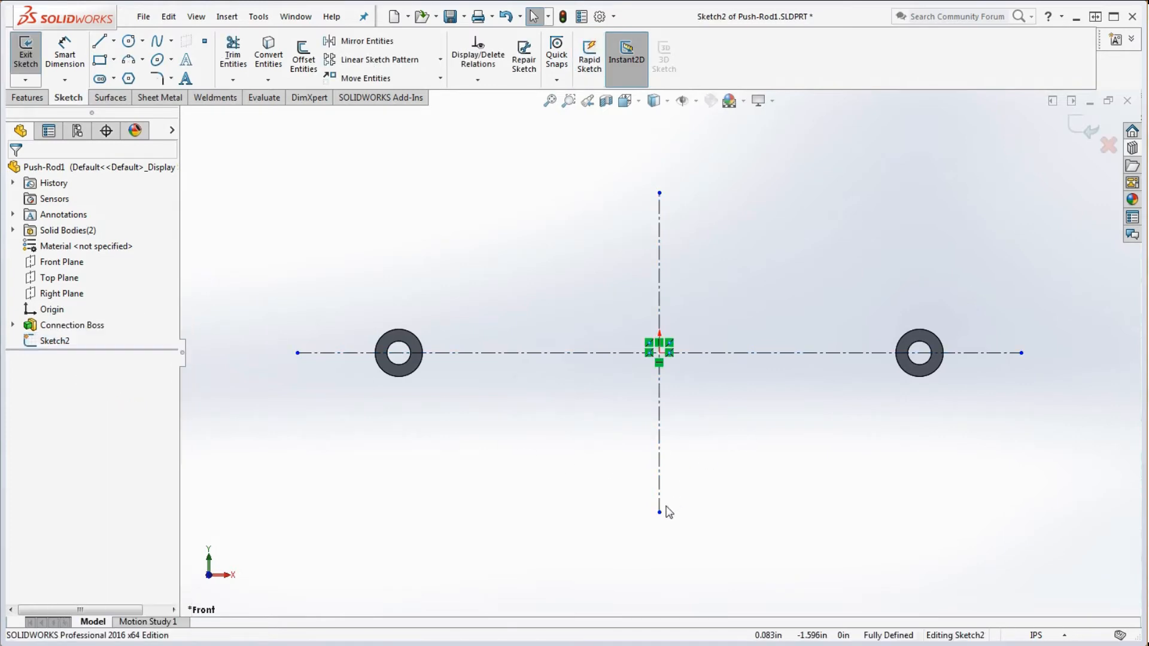
{"action": "left_click_drag", "start_coordinate": [659, 512], "coordinate": [673, 498]}
{"action": "left_click", "coordinate": [749, 452]}
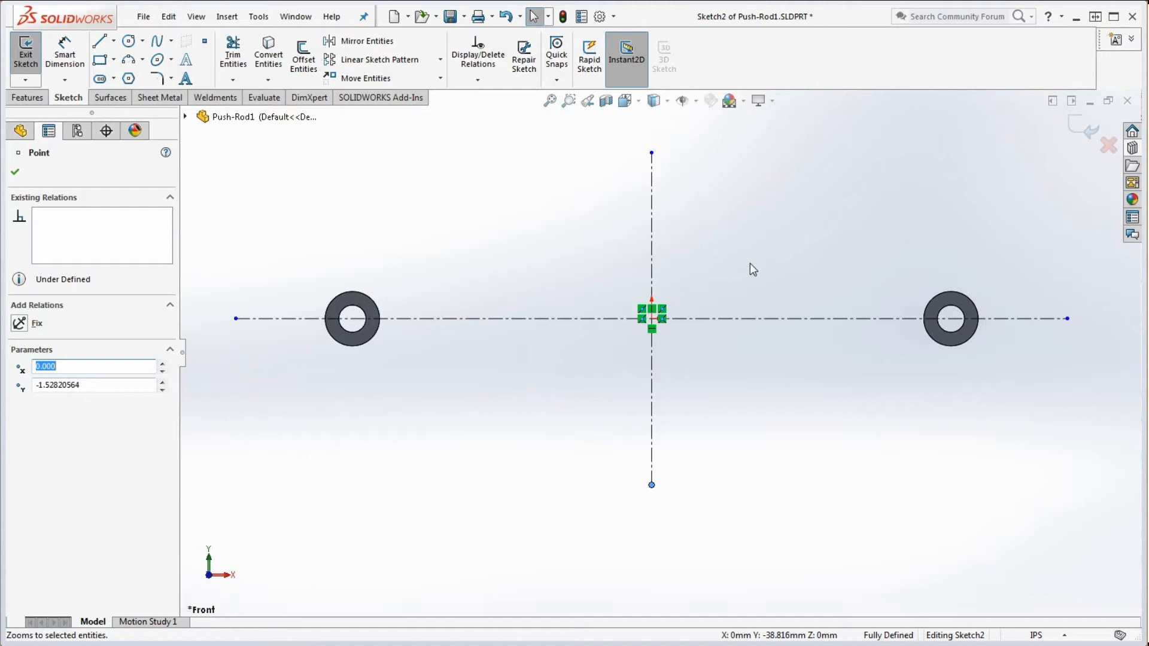
Draw two horizontal centerlines leftward from the vertical centerline above the origin, the upper about 1.48 in long, the lower about 0.24 in above the origin.
{"action": "left_click", "coordinate": [113, 41]}
{"action": "left_click", "coordinate": [127, 79]}
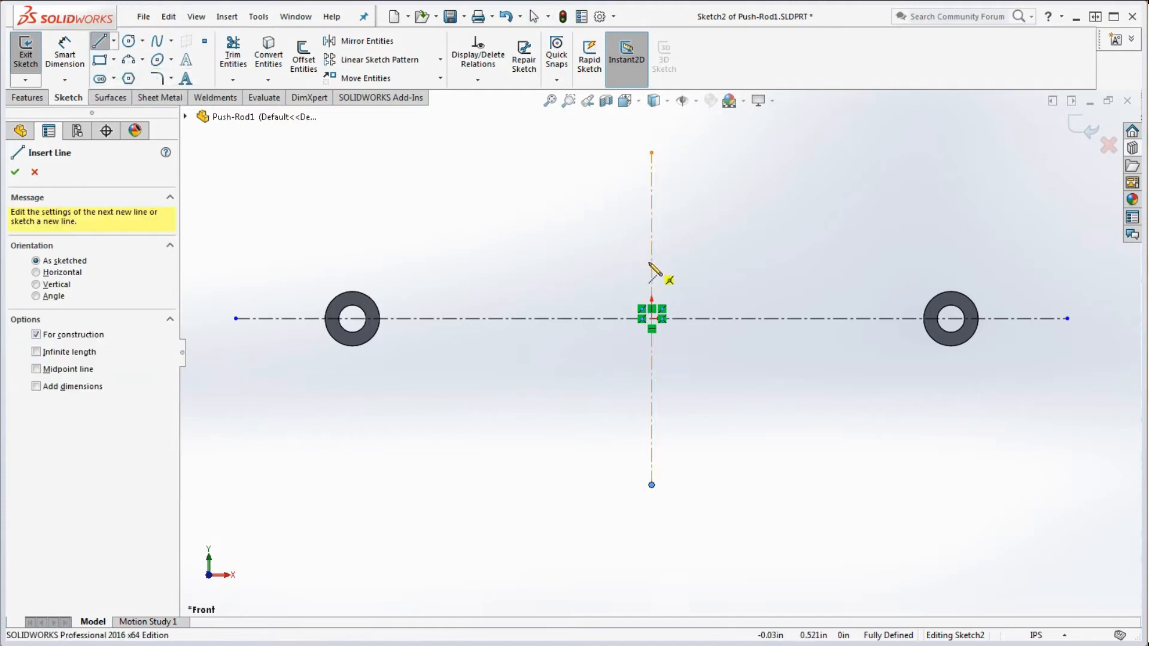
{"action": "left_click", "coordinate": [651, 244]}
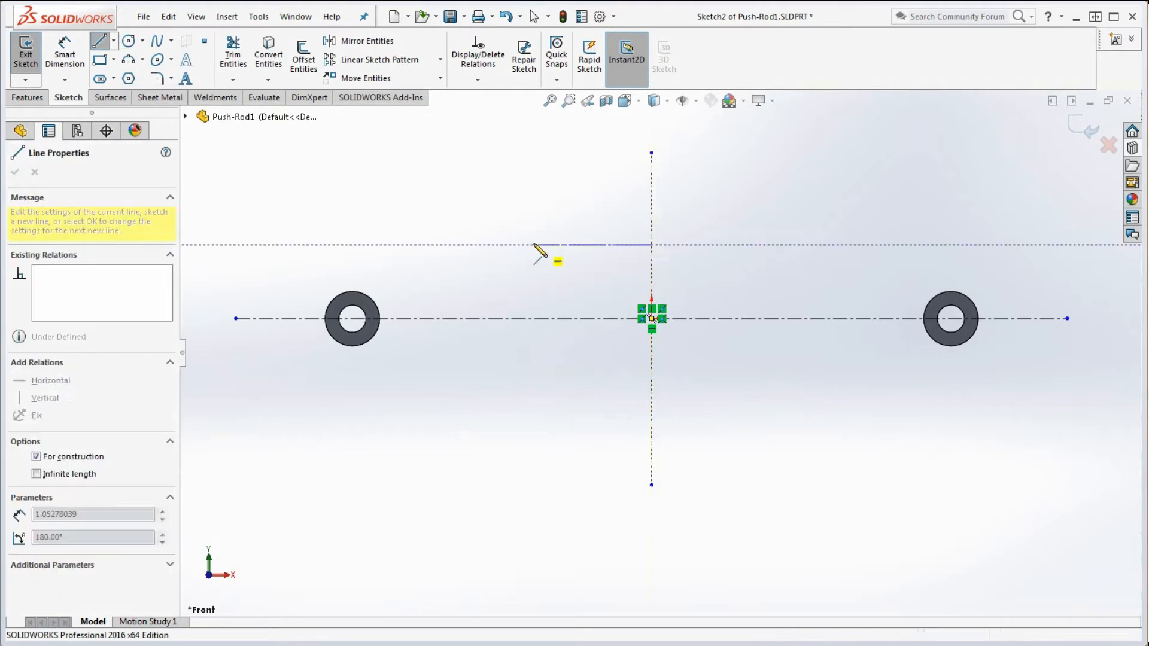
{"action": "left_click", "coordinate": [491, 244]}
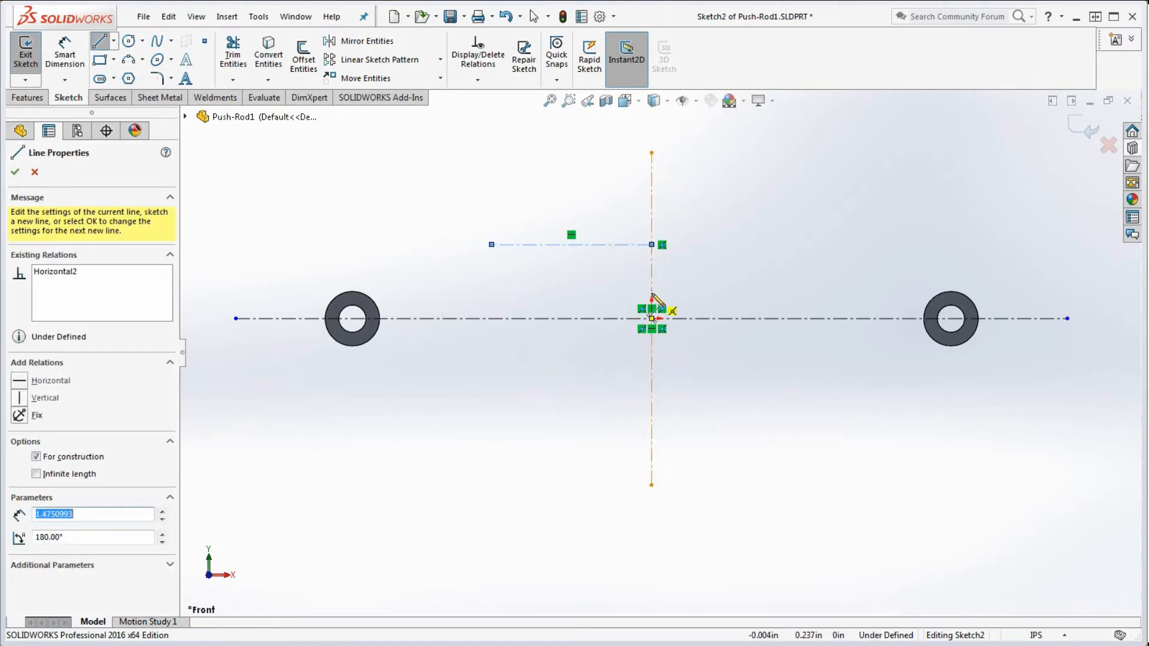
{"action": "left_click", "coordinate": [651, 292]}
{"action": "left_click", "coordinate": [508, 293]}
{"action": "key", "text": "Escape"}
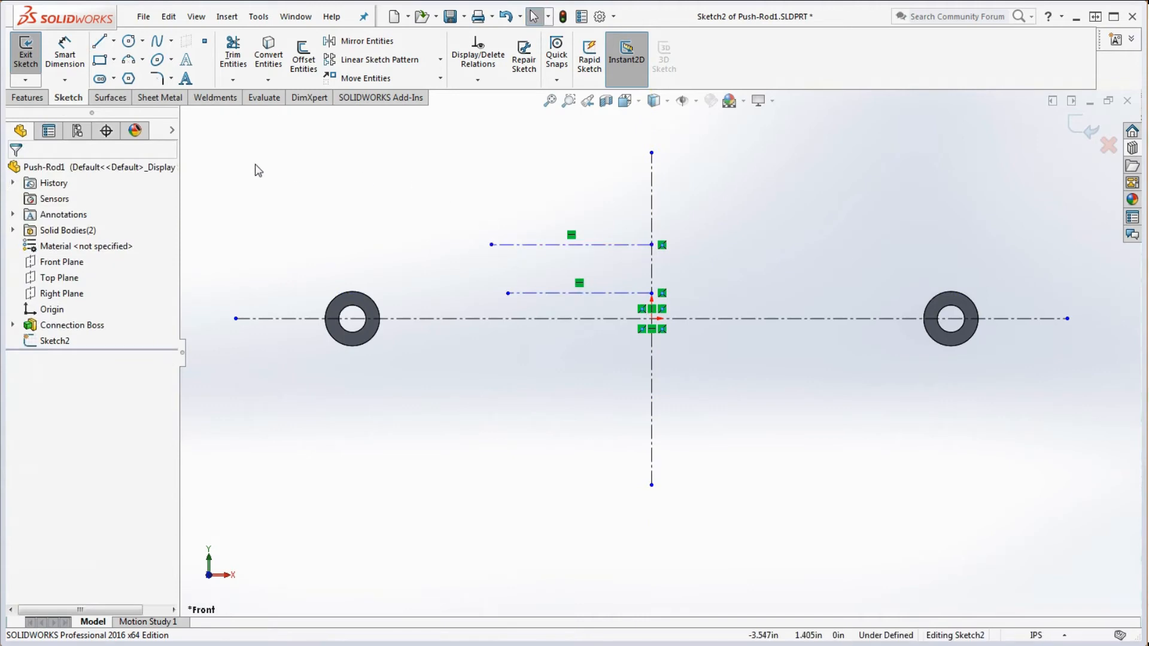
{"action": "left_click", "coordinate": [65, 55]}
{"action": "scroll", "coordinate": [653, 293], "scroll_direction": "down", "scroll_amount": 5}
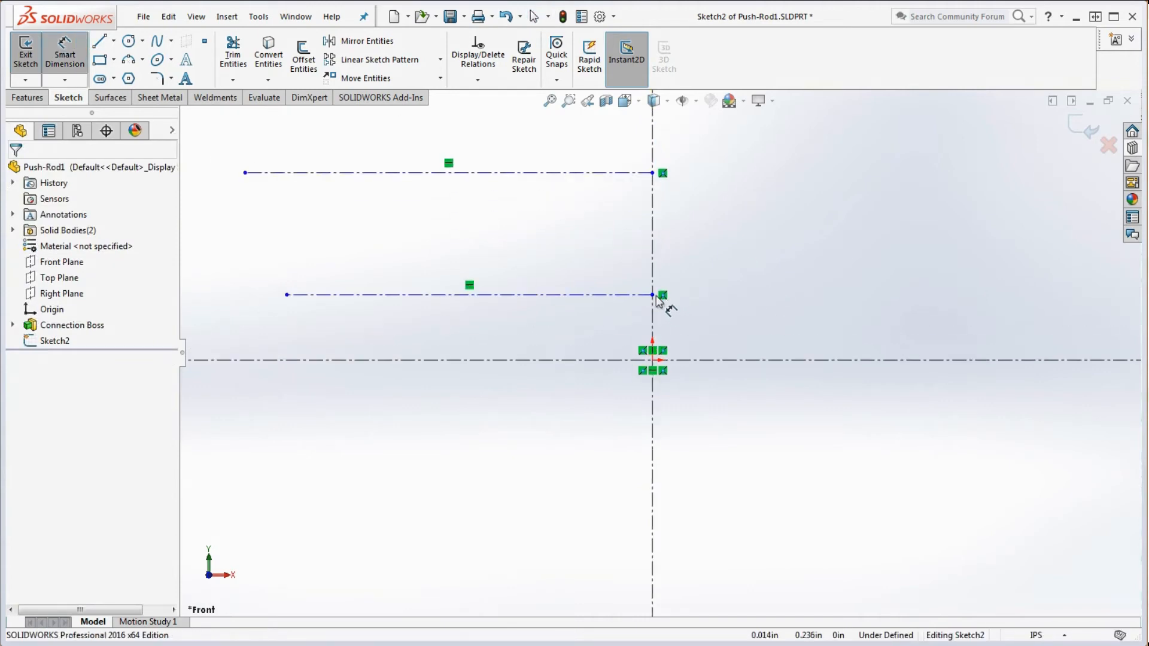
{"action": "left_click", "coordinate": [652, 295]}
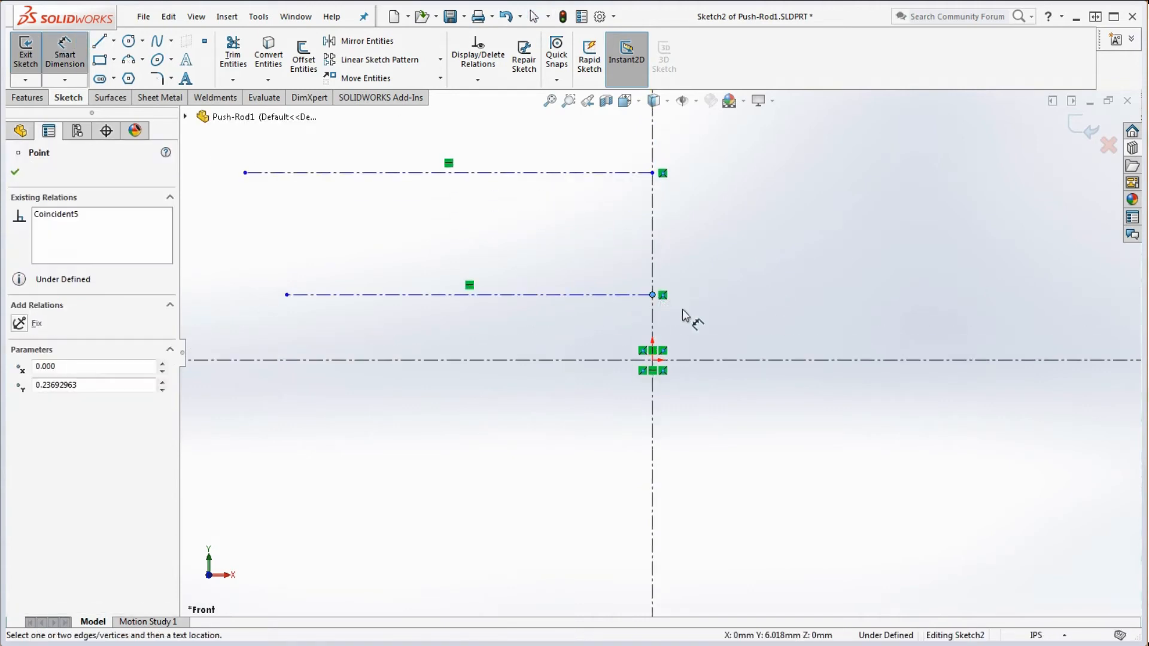
{"action": "left_click", "coordinate": [755, 360]}
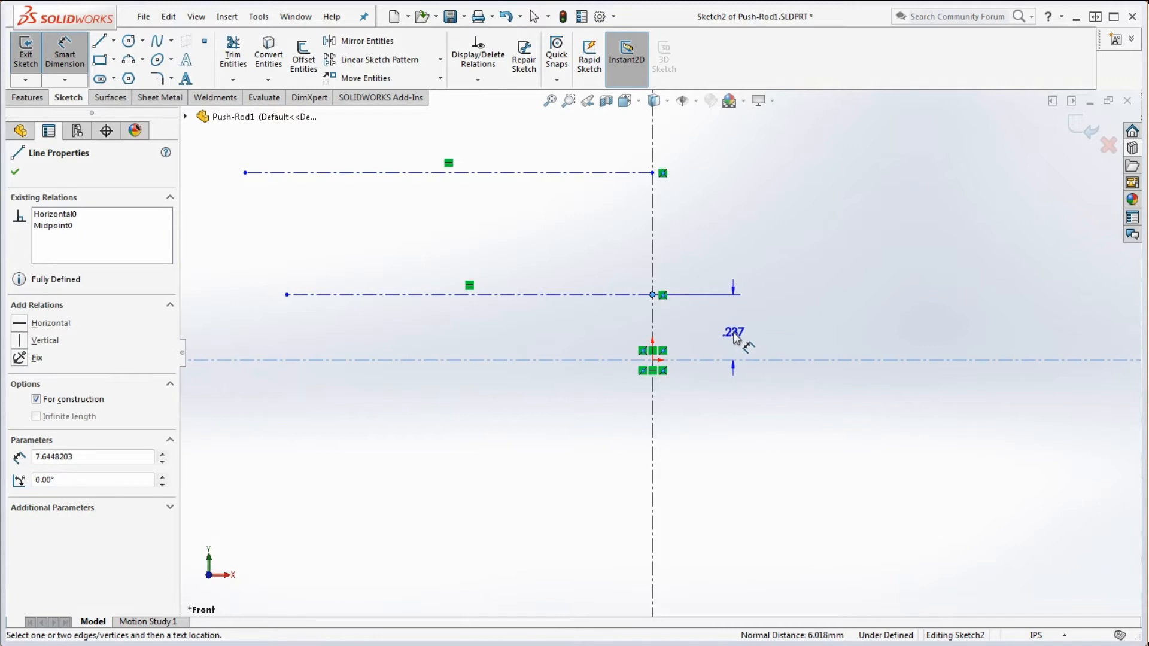
{"action": "key", "text": "Escape"}
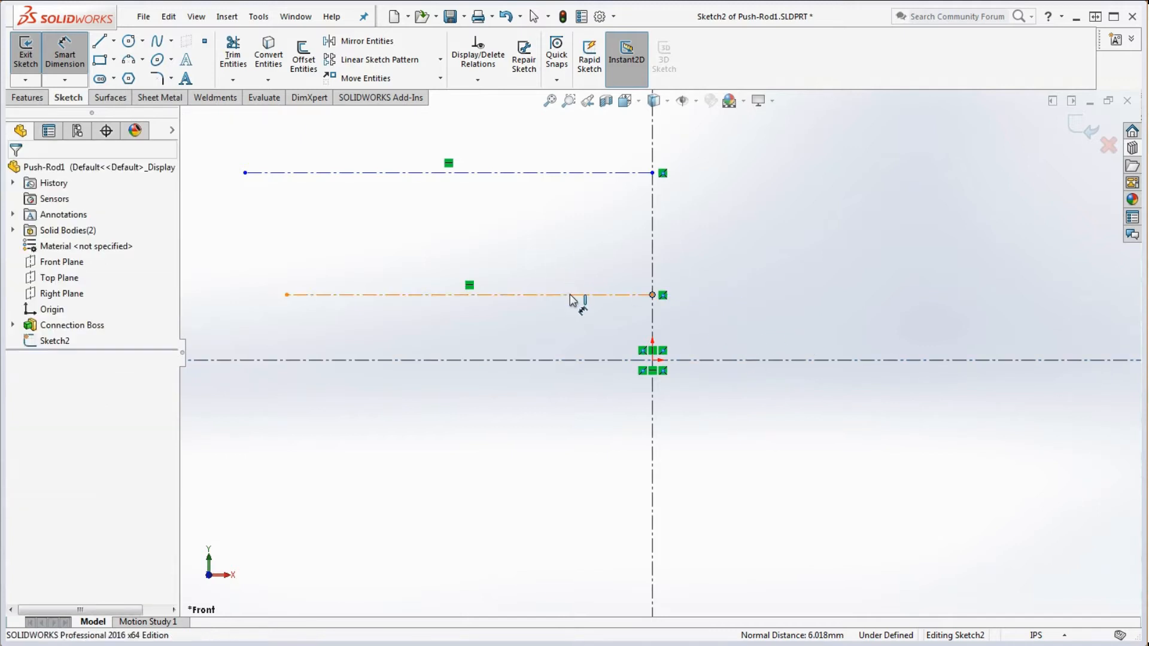
{"action": "left_click", "coordinate": [576, 296]}
{"action": "left_click", "coordinate": [578, 360]}
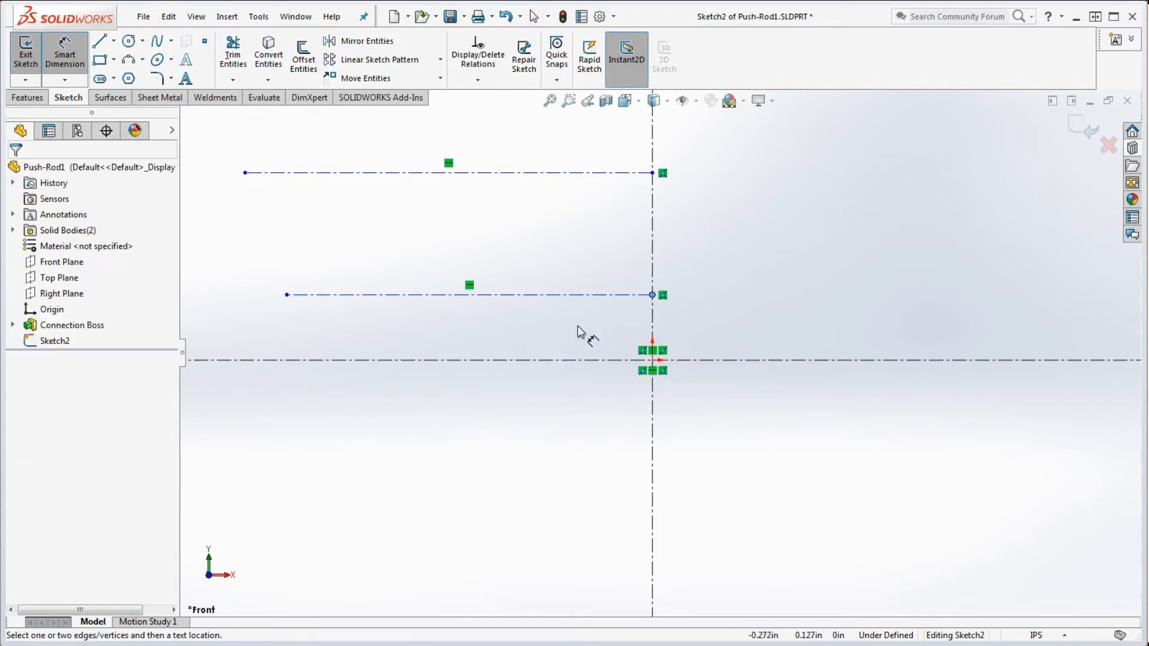
{"action": "left_click", "coordinate": [582, 295]}
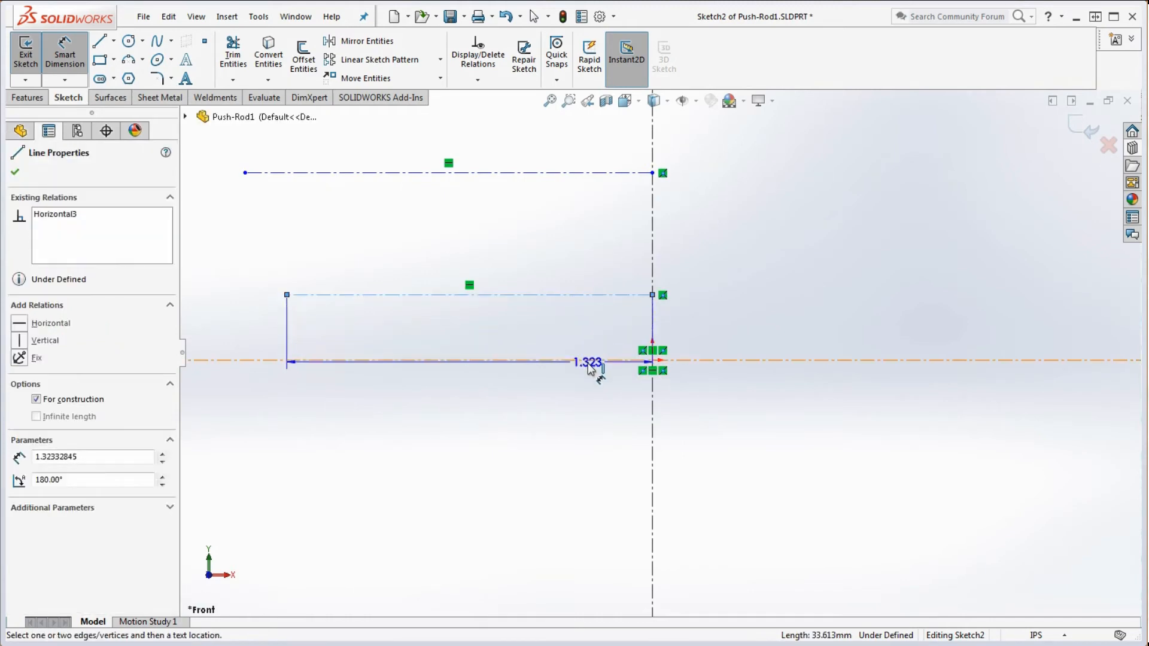
{"action": "left_click", "coordinate": [591, 361]}
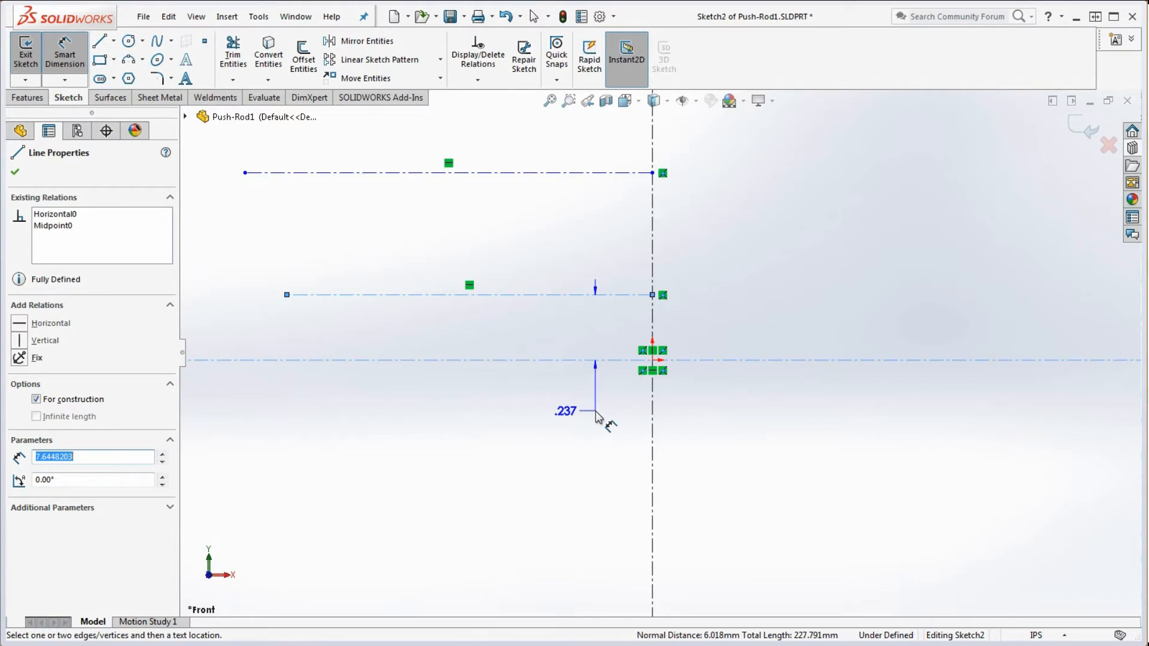
{"action": "key", "text": "Escape"}
{"action": "key", "text": "Escape"}
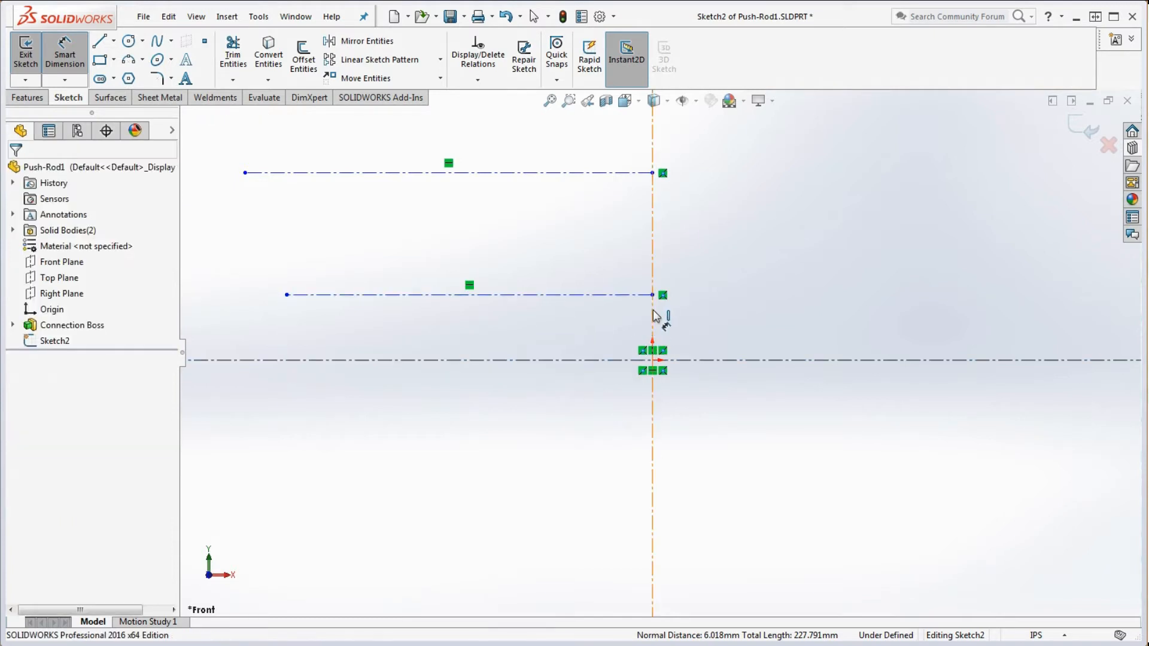
Dimension the lower short centerline's right endpoint as a doubled (diameter) distance of .25 in about the long horizontal centerline.
{"action": "left_click", "coordinate": [652, 295]}
{"action": "left_click", "coordinate": [716, 361]}
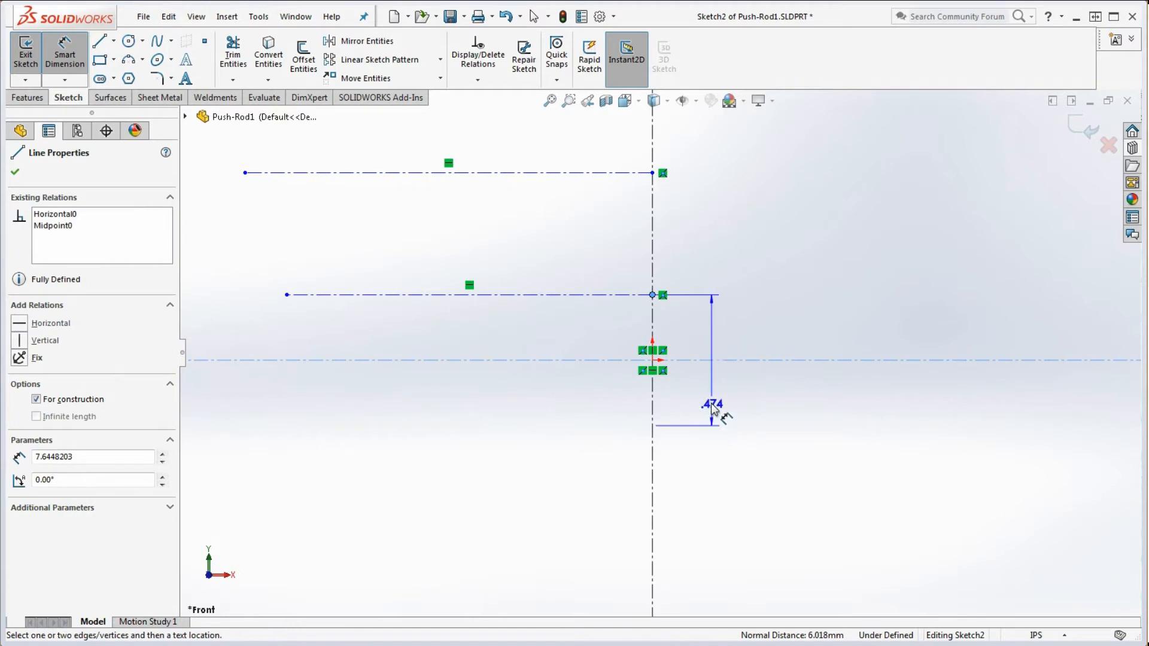
{"action": "left_click", "coordinate": [719, 413]}
{"action": "type", "text": ".25"}
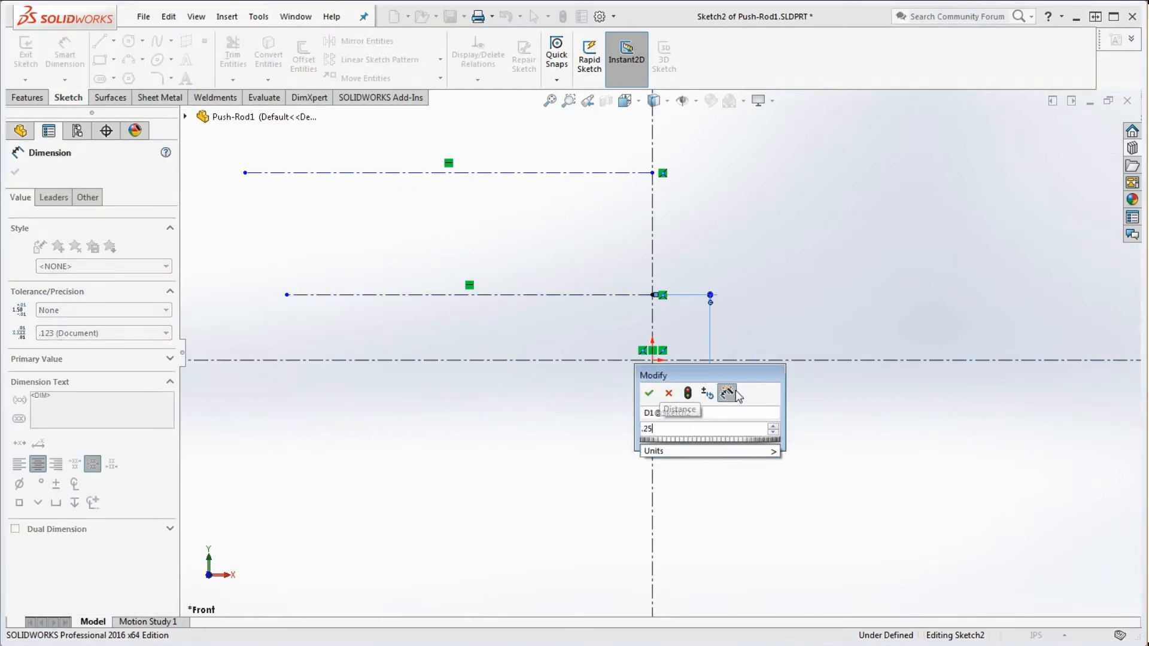
{"action": "key", "text": "Return"}
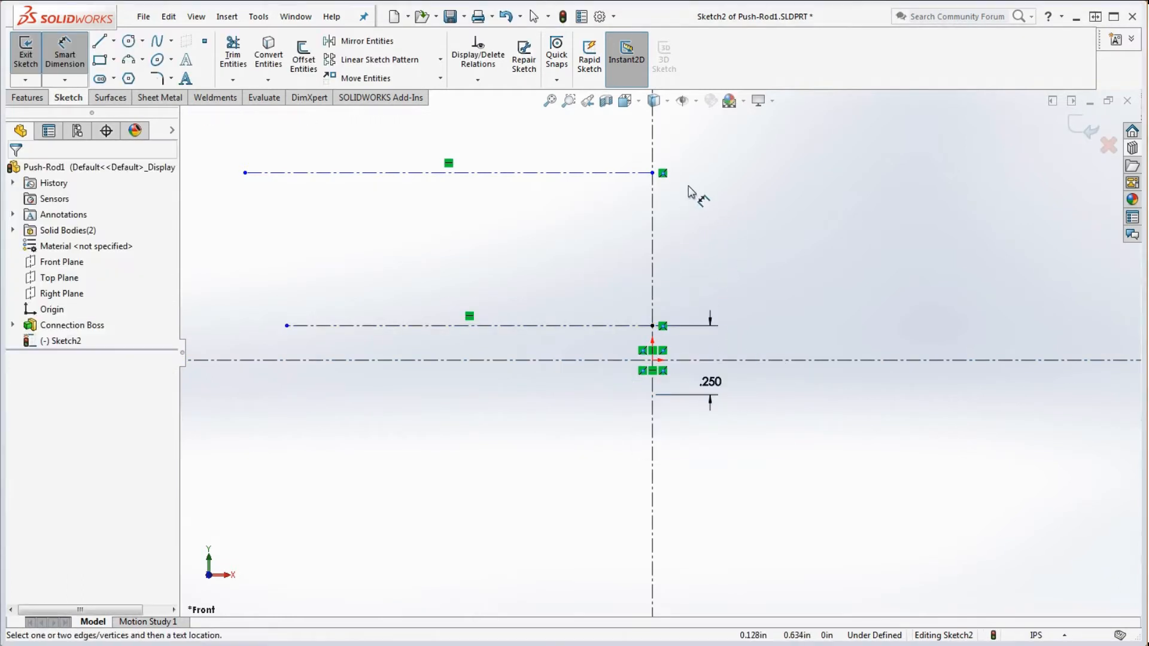
Dimension the upper short centerline's right endpoint as a doubled (diameter) distance of .6 in about the long horizontal centerline.
{"action": "left_click", "coordinate": [652, 172]}
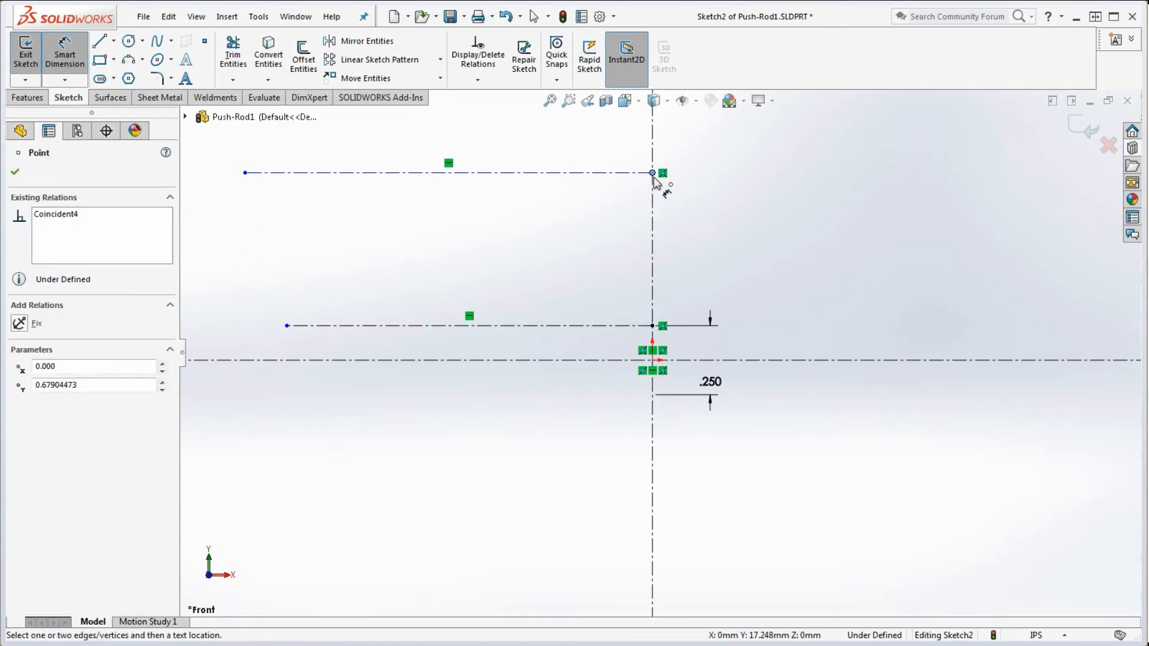
{"action": "left_click", "coordinate": [787, 360]}
{"action": "left_click", "coordinate": [772, 401]}
{"action": "type", "text": ".6"}
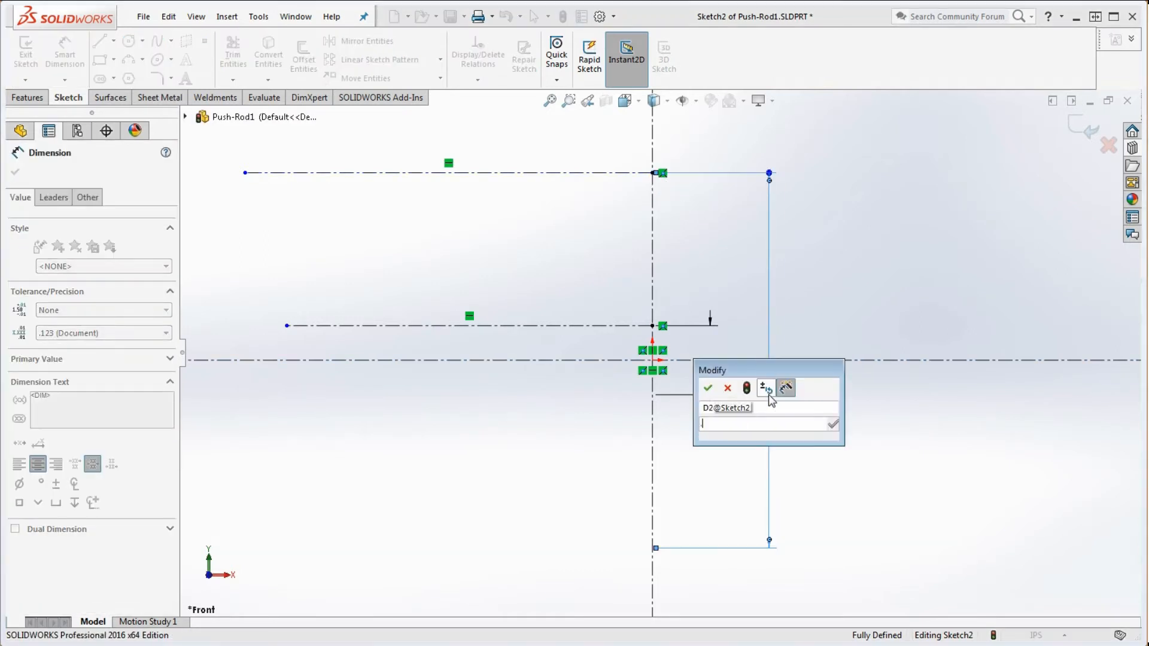
{"action": "key", "text": "Return"}
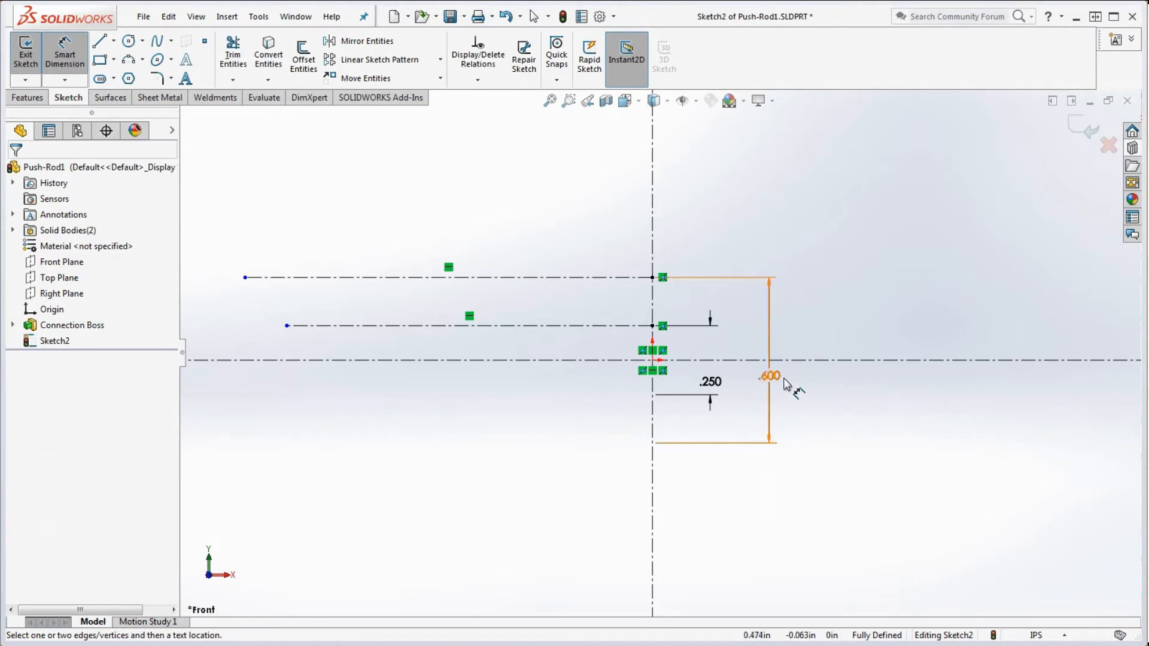
Move the .600 dimension's text above the centerlines and add "MAXIMUM" and "DIAMETER" on two lines beneath its value.
{"action": "mouse_move", "coordinate": [777, 380]}
{"action": "left_mouse_down"}
{"action": "mouse_move", "coordinate": [814, 212]}
{"action": "mouse_move", "coordinate": [809, 223]}
{"action": "left_mouse_up"}
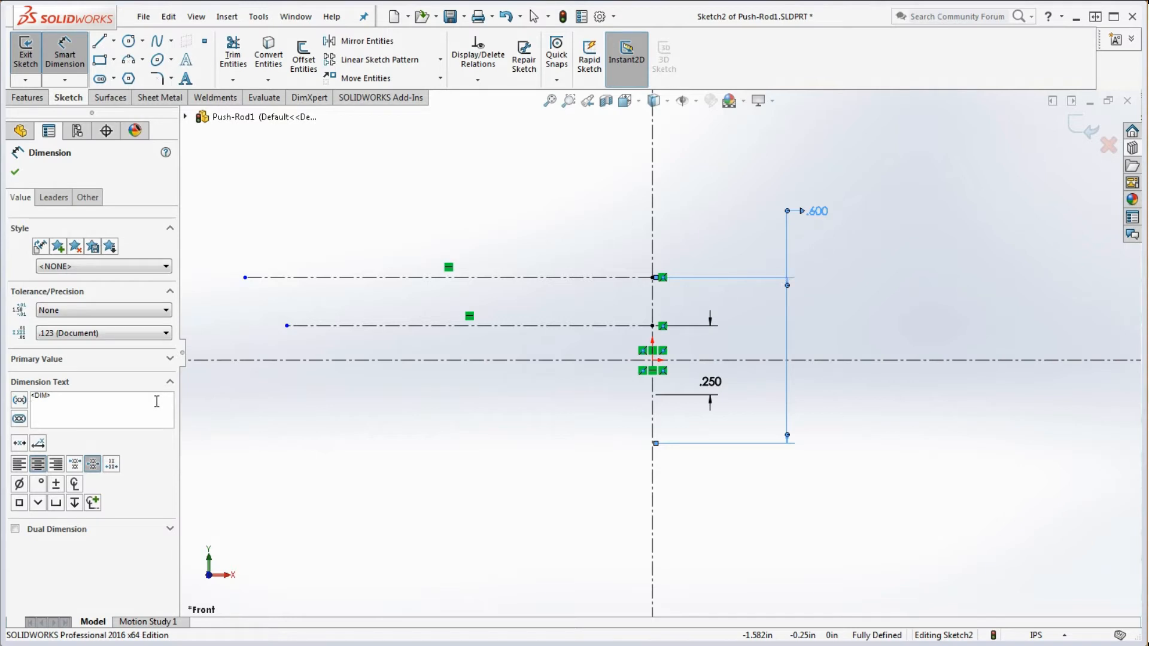
{"action": "type", "text": "Max Dimesion"}
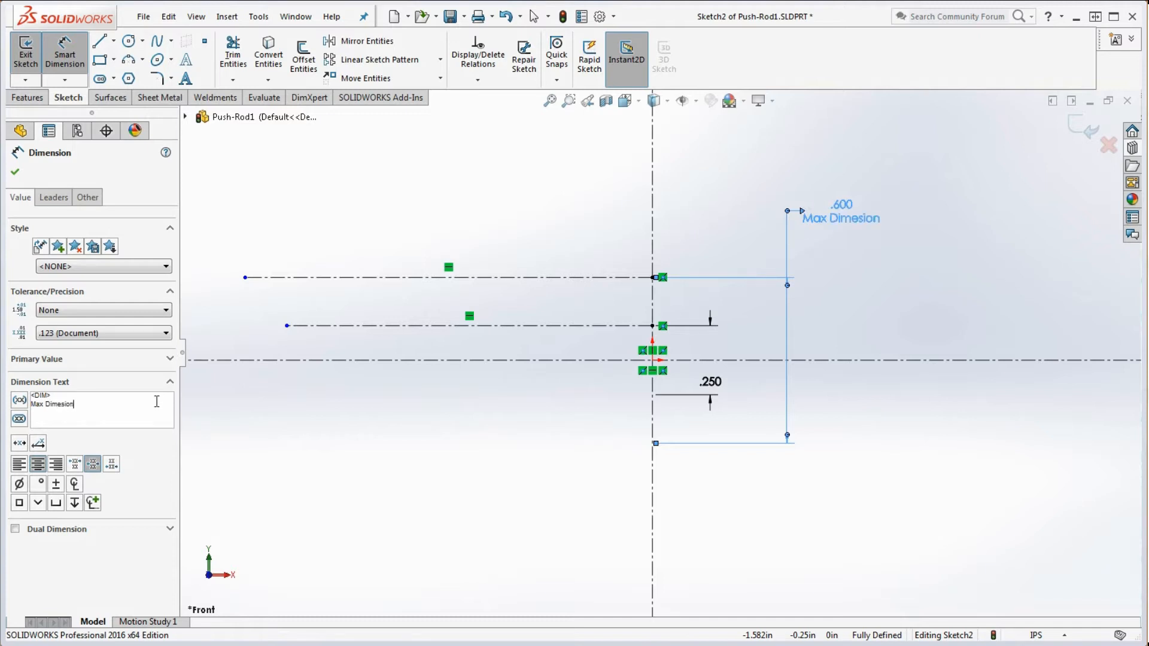
{"action": "key", "text": "BackSpace"}
{"action": "key", "text": "BackSpace"}
{"action": "key", "text": "BackSpace"}
{"action": "key", "text": "BackSpace"}
{"action": "key", "text": "BackSpace"}
{"action": "key", "text": "BackSpace"}
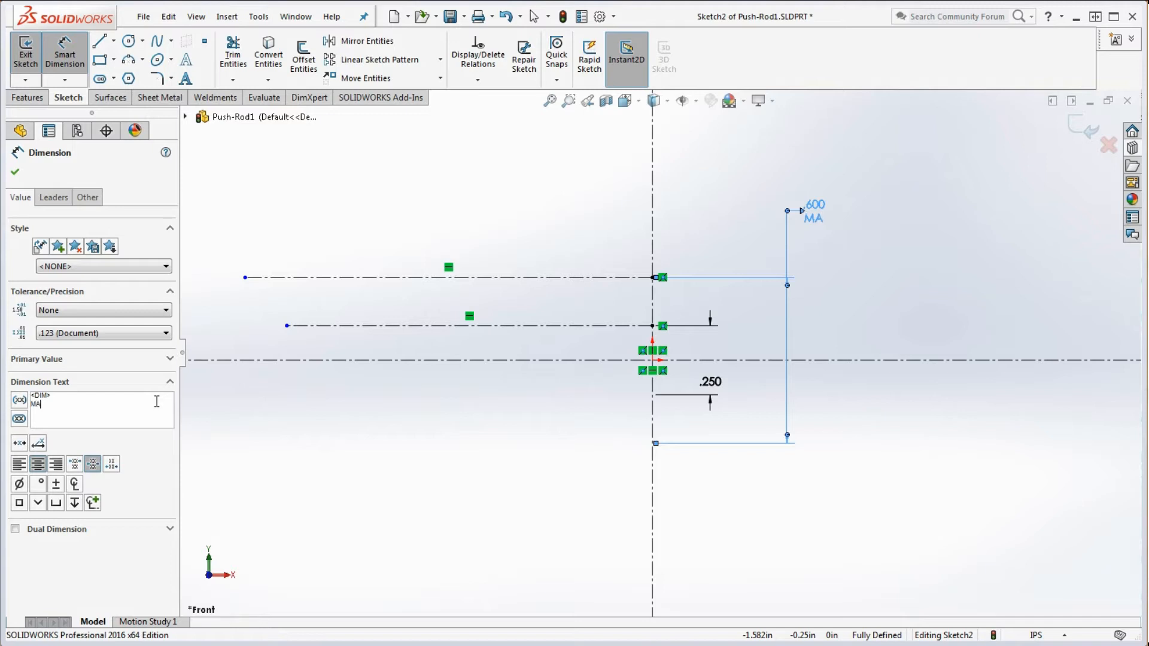
{"action": "type", "text": "XIMUM"}
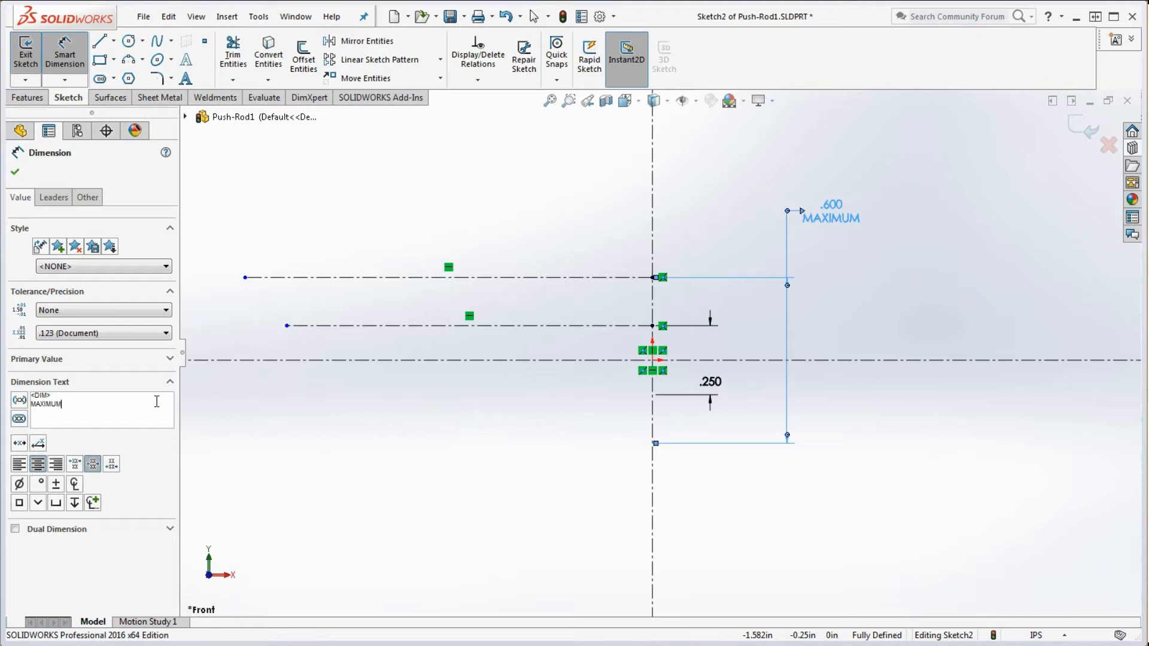
{"action": "type", "text": " DIAMETER"}
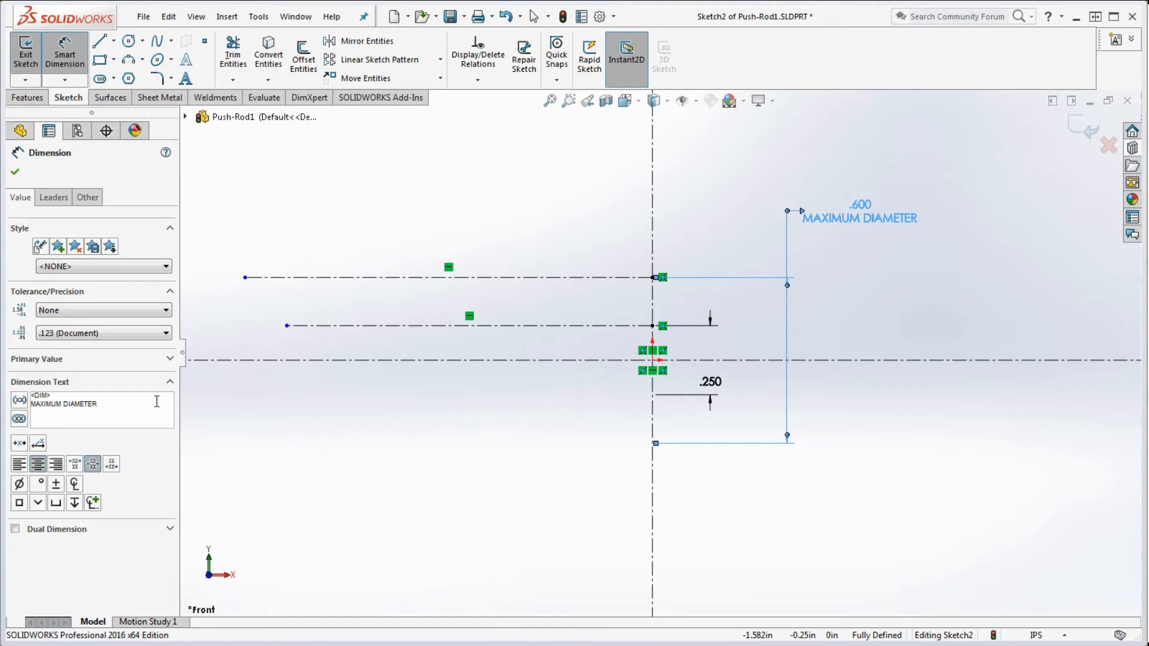
{"action": "key", "text": "Left"}
{"action": "key", "text": "BackSpace"}
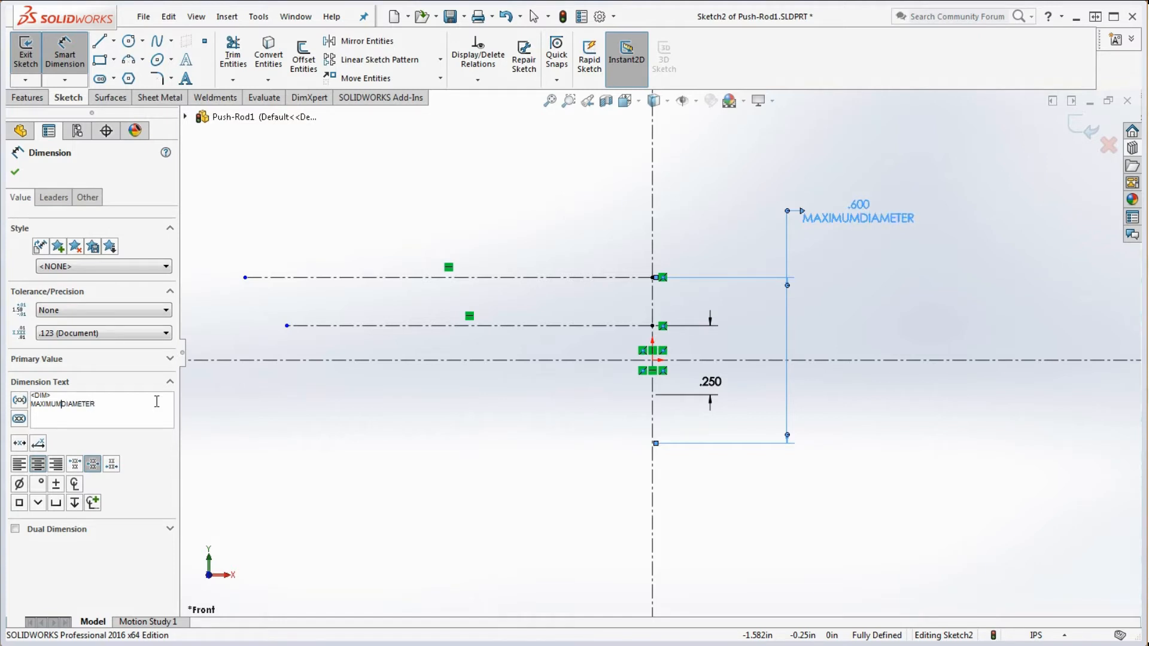
{"action": "key", "text": "Return"}
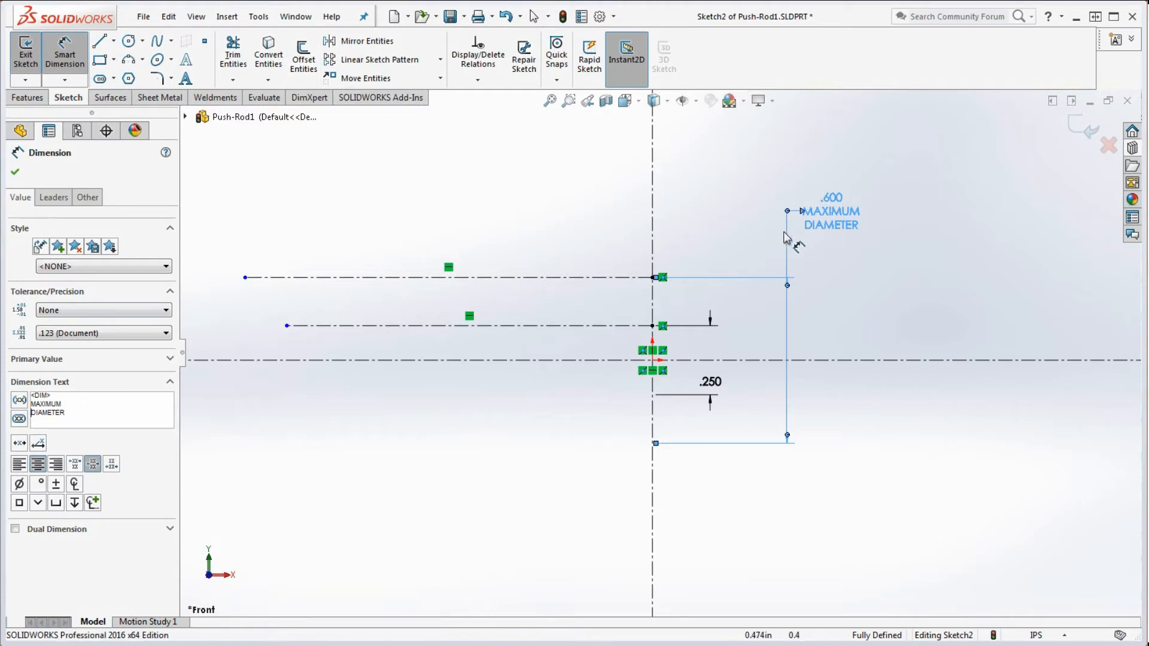
{"action": "left_click", "coordinate": [893, 281]}
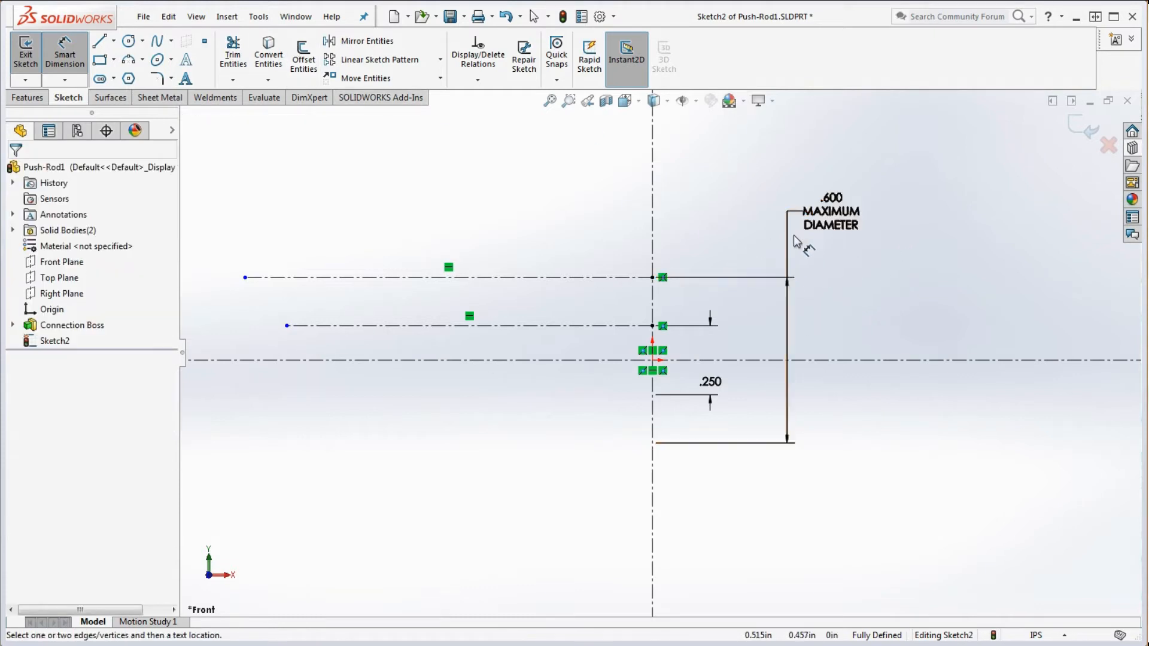
Copy the "MAXIMUM DIAMETER" text from the .600 dimension while keeping it in place there.
{"action": "left_click", "coordinate": [787, 276]}
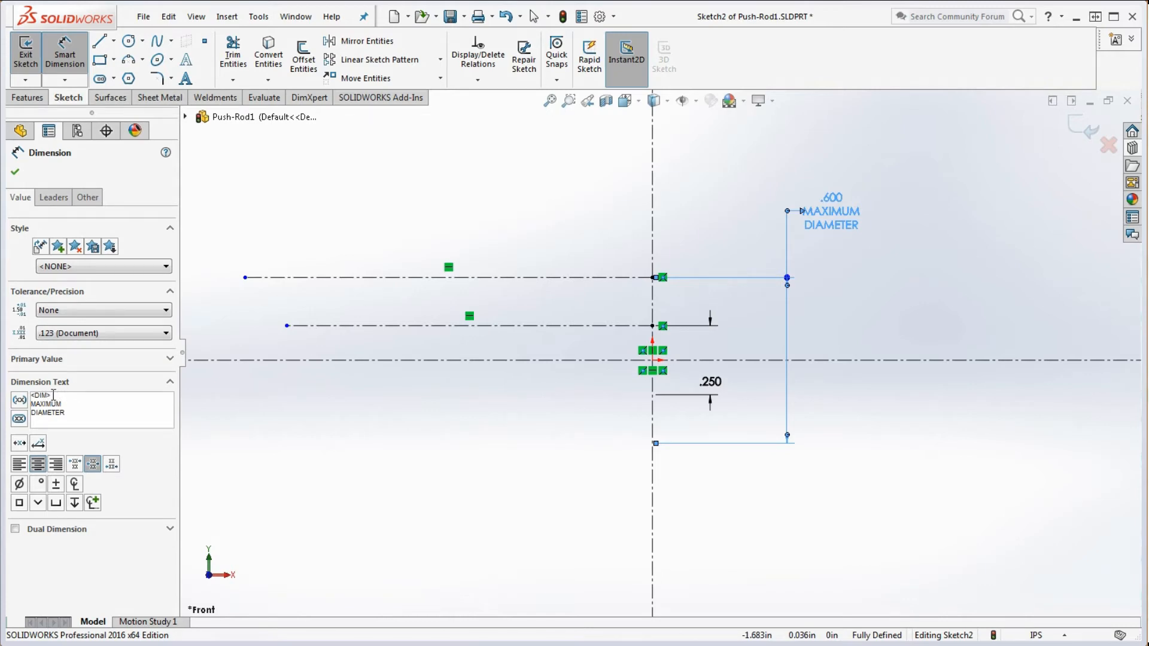
{"action": "left_click_drag", "start_coordinate": [64, 414], "coordinate": [14, 406]}
{"action": "key", "text": "ctrl+c"}
{"action": "key", "text": "Delete"}
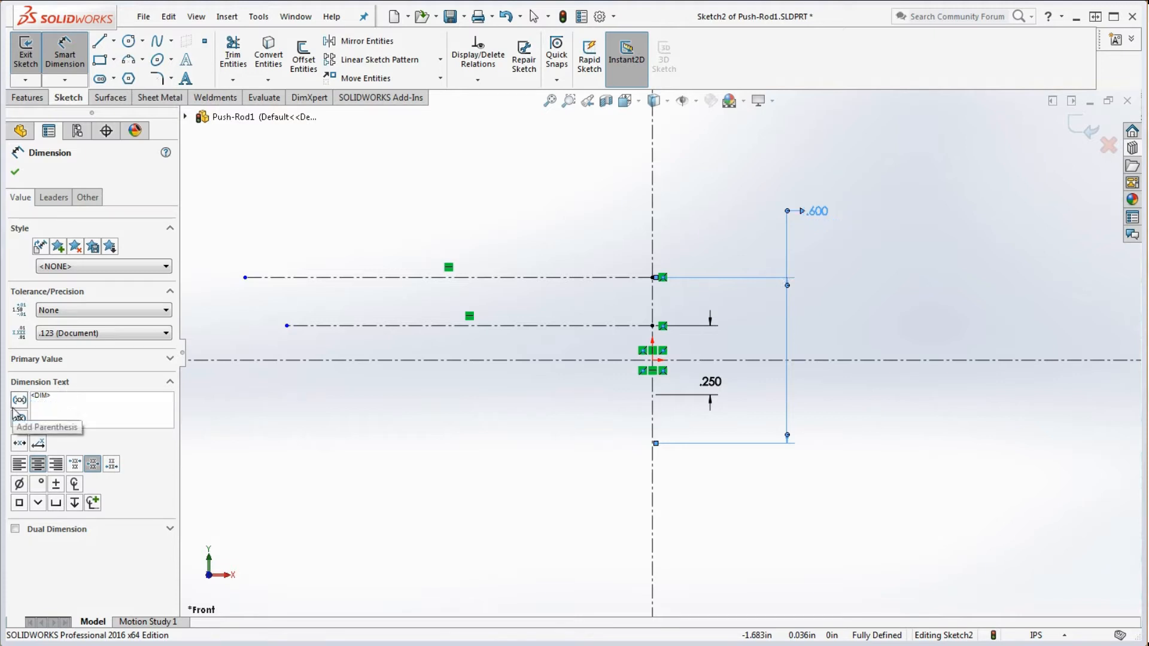
{"action": "key", "text": "ctrl+z"}
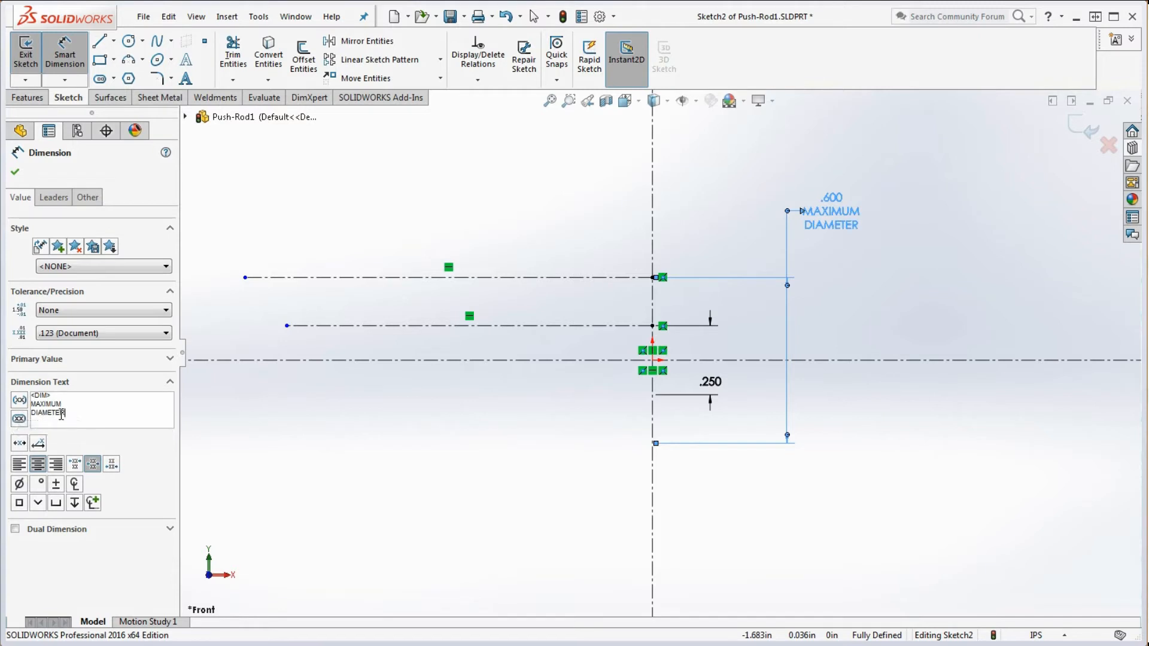
{"action": "left_click_drag", "start_coordinate": [64, 414], "coordinate": [34, 405]}
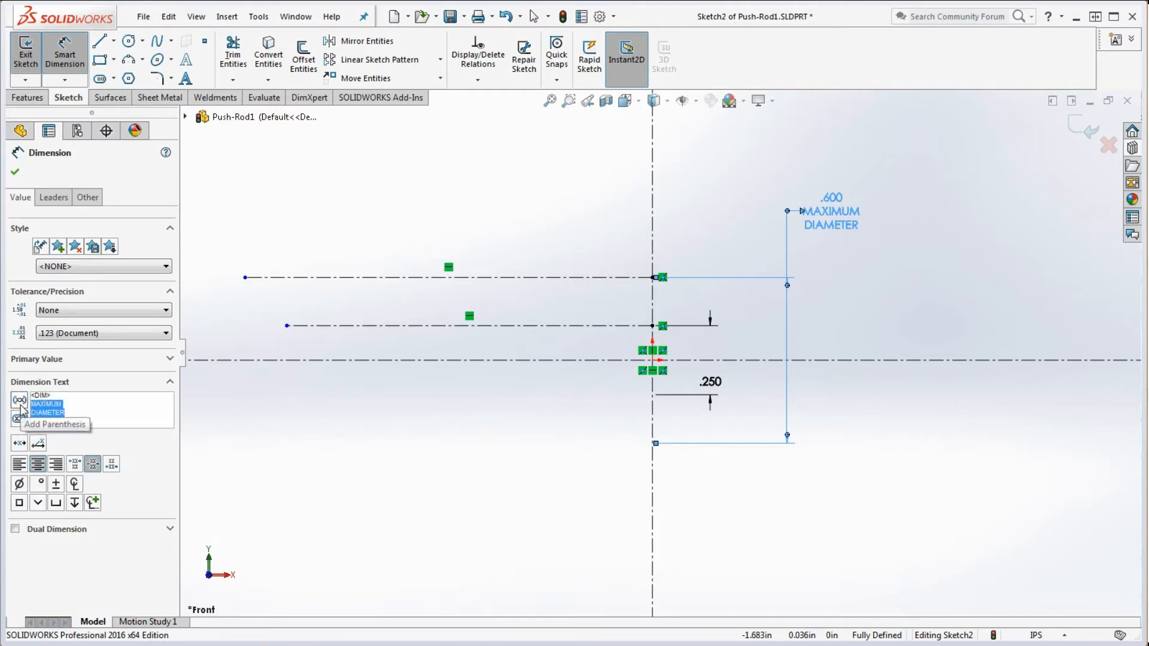
{"action": "left_click", "coordinate": [347, 476]}
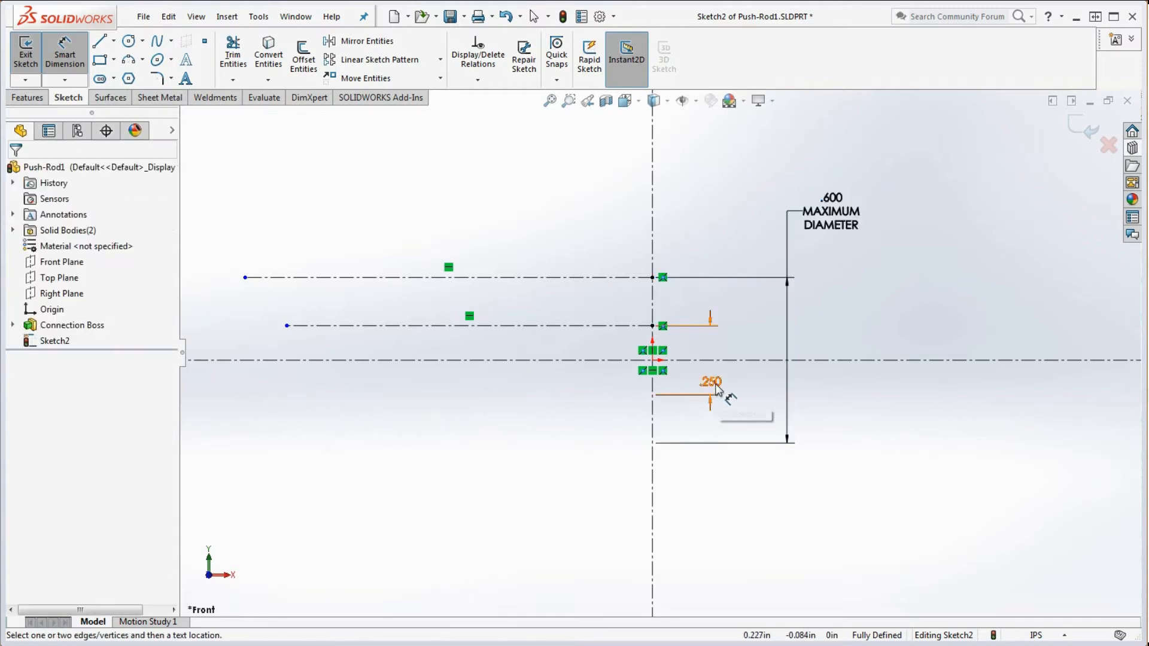
Paste the copied text into the .250 dimension, edit it to "MINIMUM DIAMETER" and move the dimension's text above the centerlines.
{"action": "left_click", "coordinate": [699, 398]}
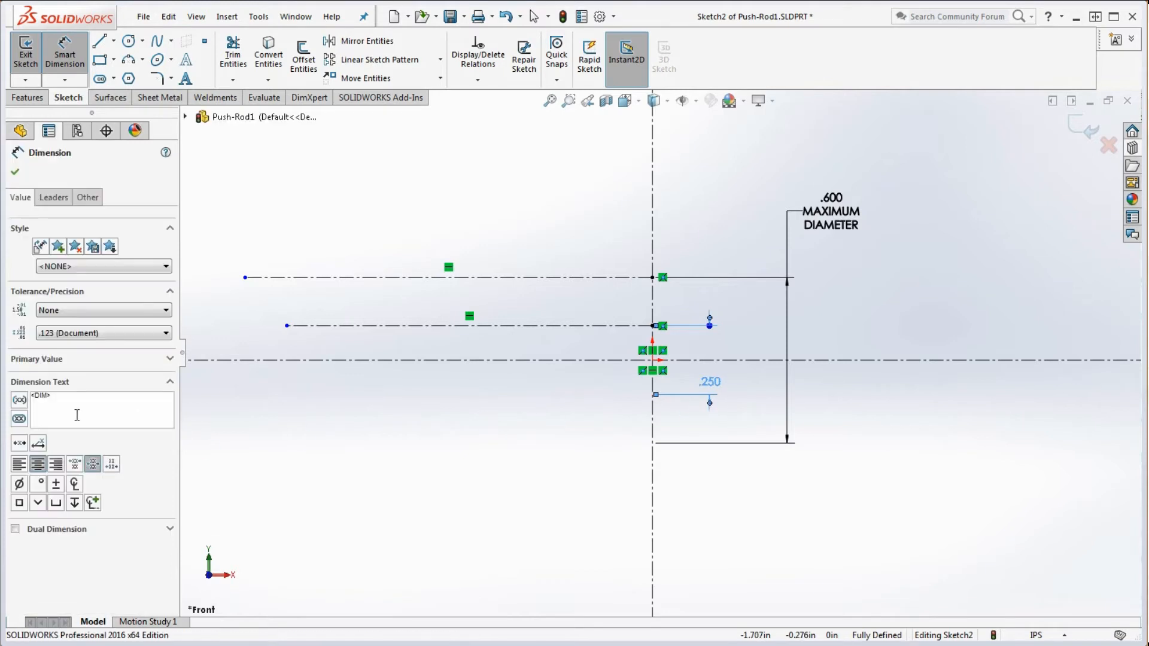
{"action": "key", "text": "ctrl+v"}
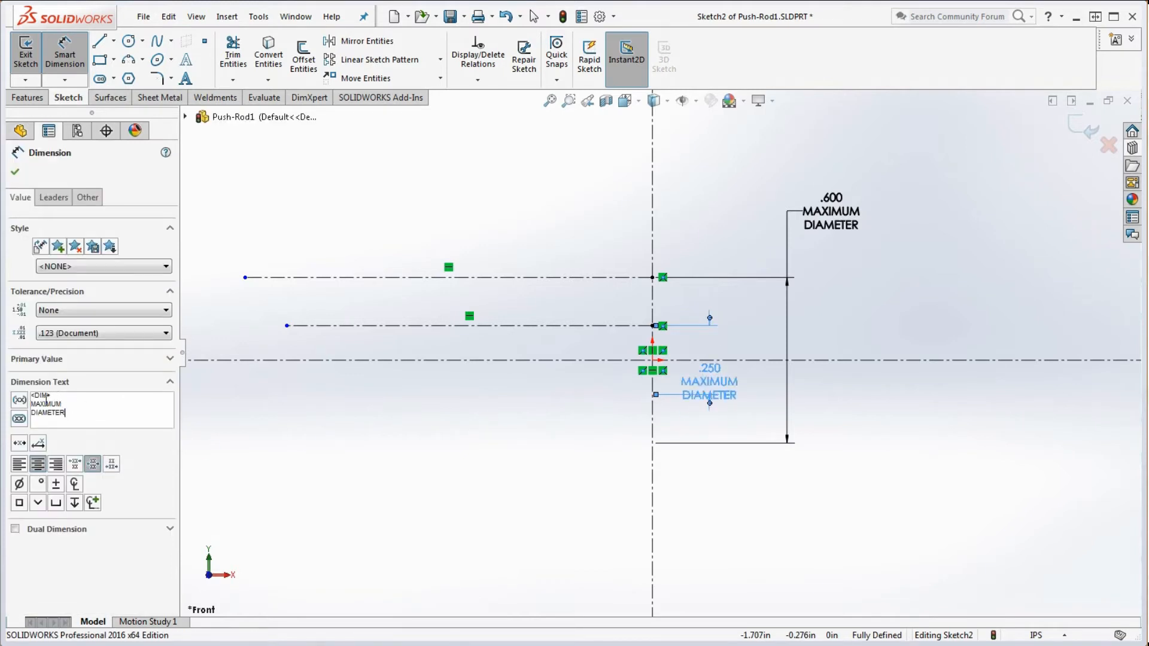
{"action": "key", "text": "BackSpace"}
{"action": "type", "text": "N"}
{"action": "key", "text": "BackSpace"}
{"action": "key", "text": "BackSpace"}
{"action": "type", "text": "IN"}
{"action": "left_click", "coordinate": [272, 462]}
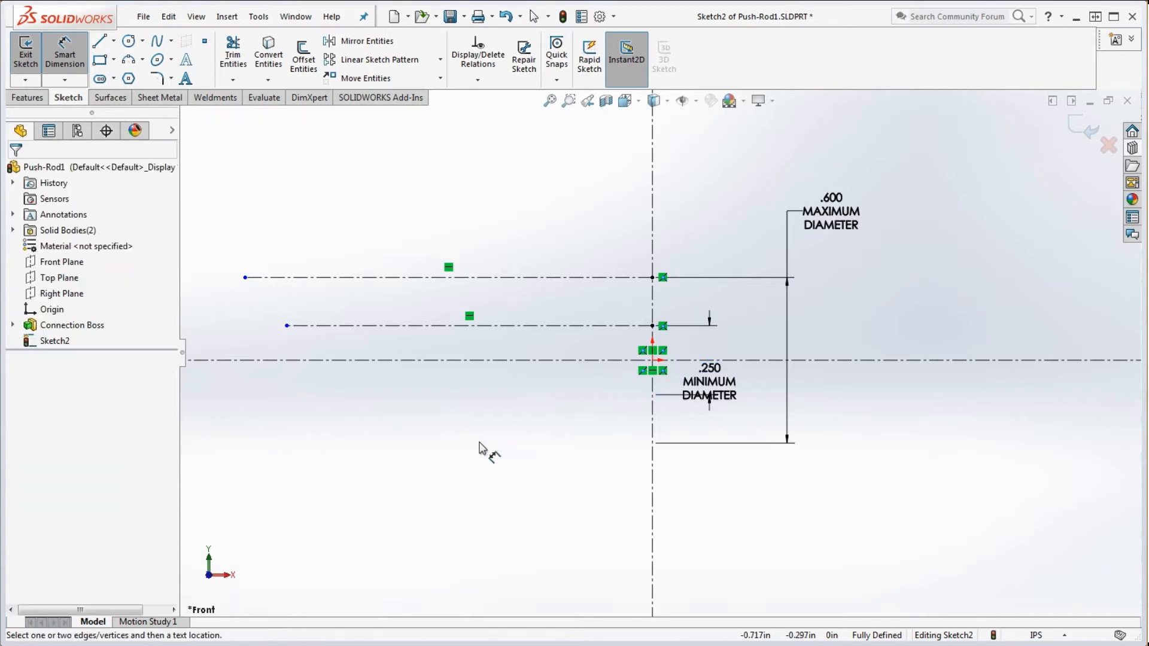
{"action": "mouse_move", "coordinate": [716, 387]}
{"action": "left_mouse_down"}
{"action": "mouse_move", "coordinate": [739, 276]}
{"action": "mouse_move", "coordinate": [734, 237]}
{"action": "mouse_move", "coordinate": [678, 228]}
{"action": "left_mouse_up"}
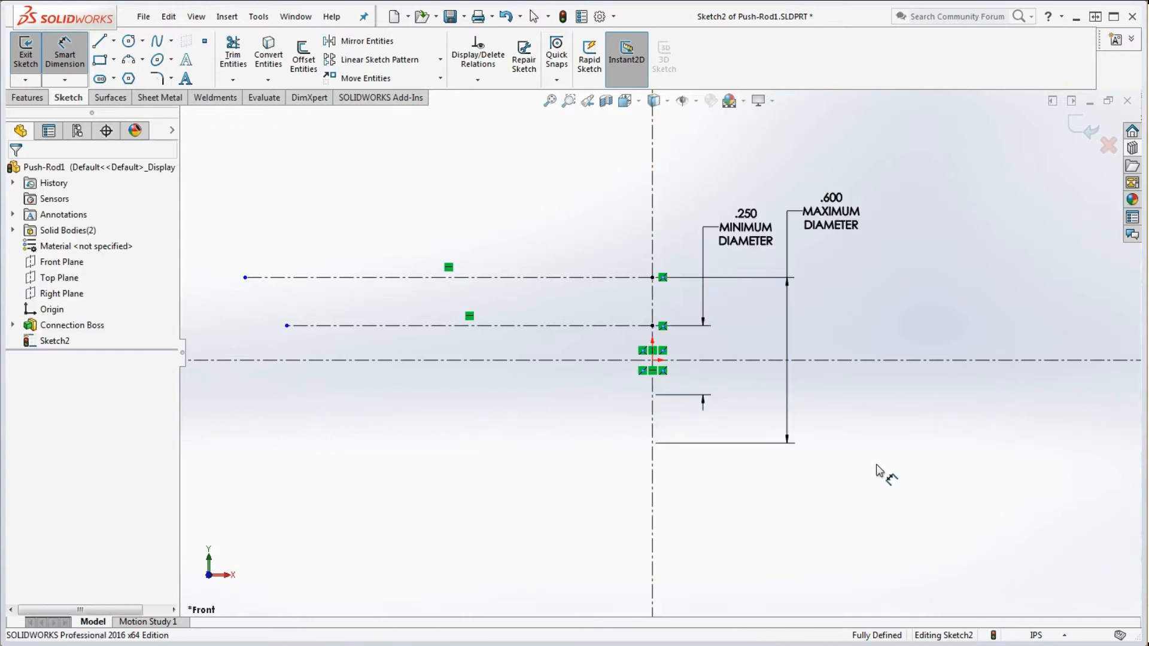
Extend both short horizontal centerlines leftward to near the left connection boss, the lower one to about 2.37 in from the vertical centerline.
{"action": "key", "text": "f"}
{"action": "scroll", "coordinate": [630, 364], "scroll_direction": "up", "scroll_amount": 4}
{"action": "key", "text": "Escape"}
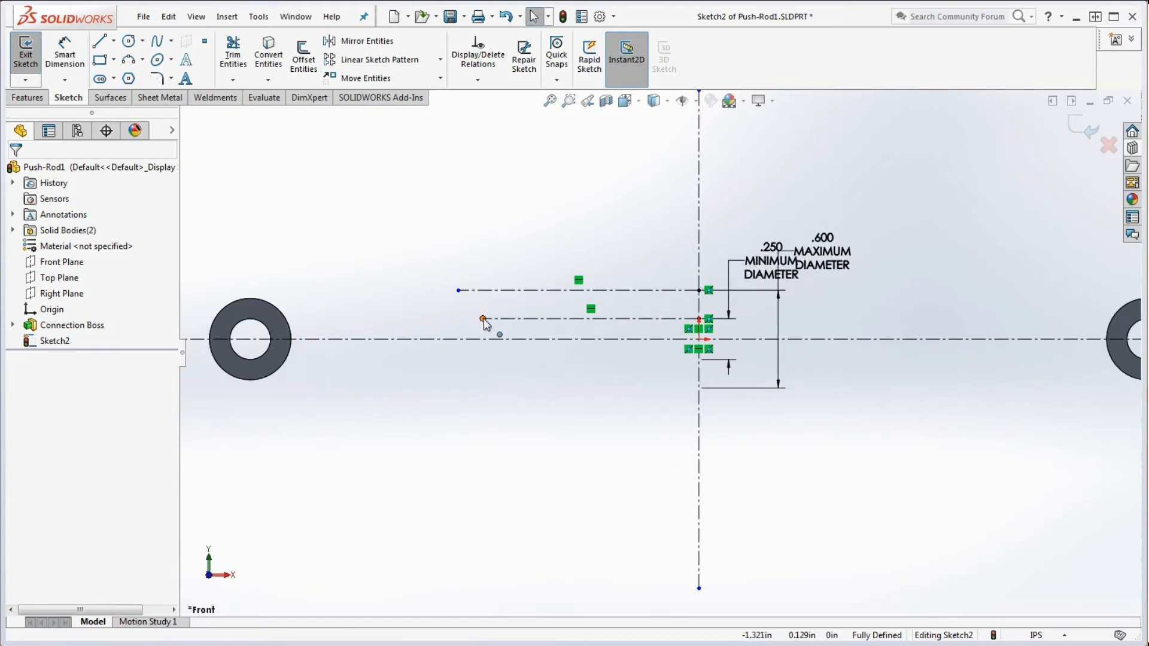
{"action": "left_click_drag", "start_coordinate": [483, 319], "coordinate": [312, 318]}
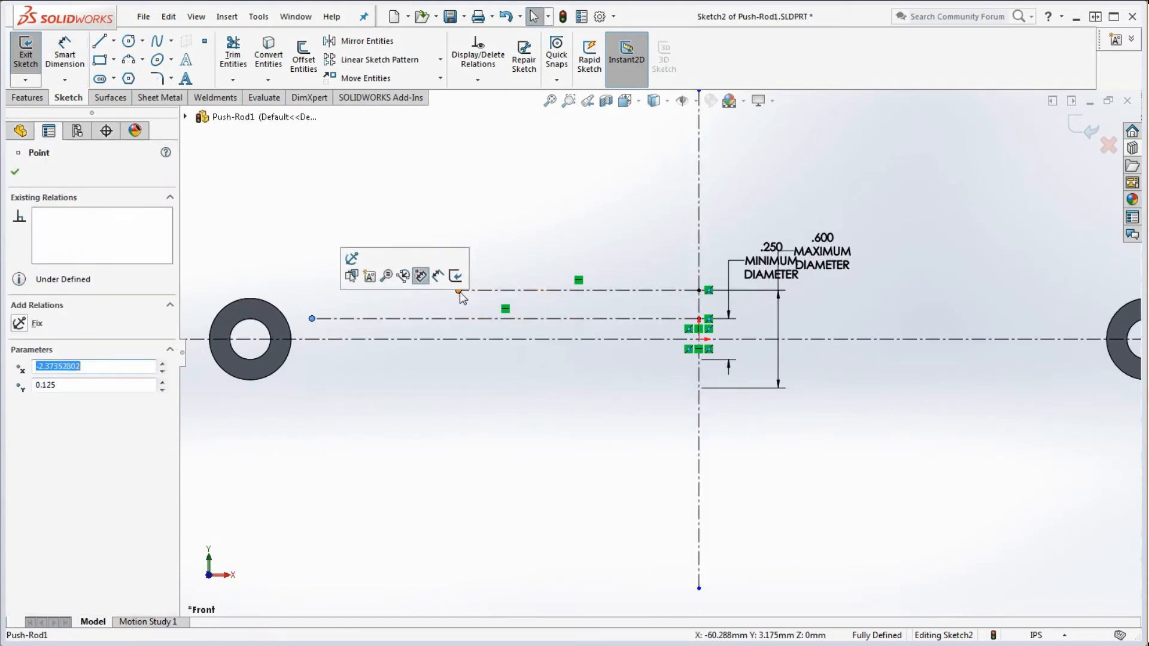
{"action": "left_click_drag", "start_coordinate": [461, 297], "coordinate": [297, 291]}
{"action": "left_click", "coordinate": [395, 417]}
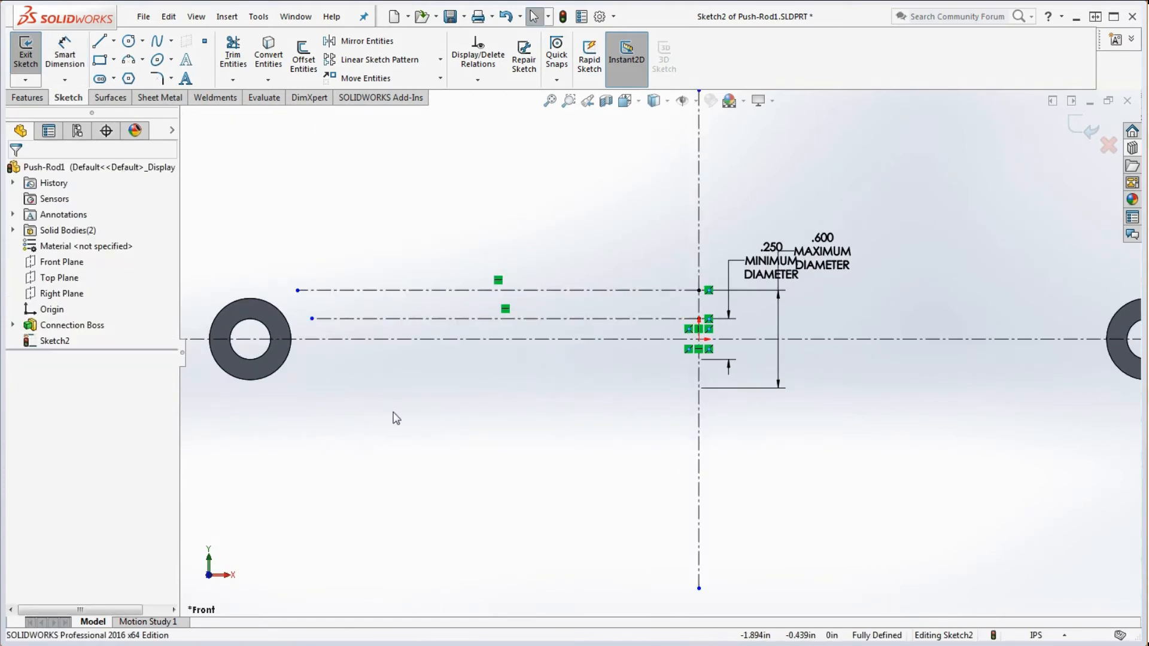
{"action": "scroll", "coordinate": [536, 405], "scroll_direction": "down", "scroll_amount": 4}
{"action": "scroll", "coordinate": [602, 389], "scroll_direction": "up", "scroll_amount": 2}
{"action": "scroll", "coordinate": [721, 369], "scroll_direction": "down", "scroll_amount": 1}
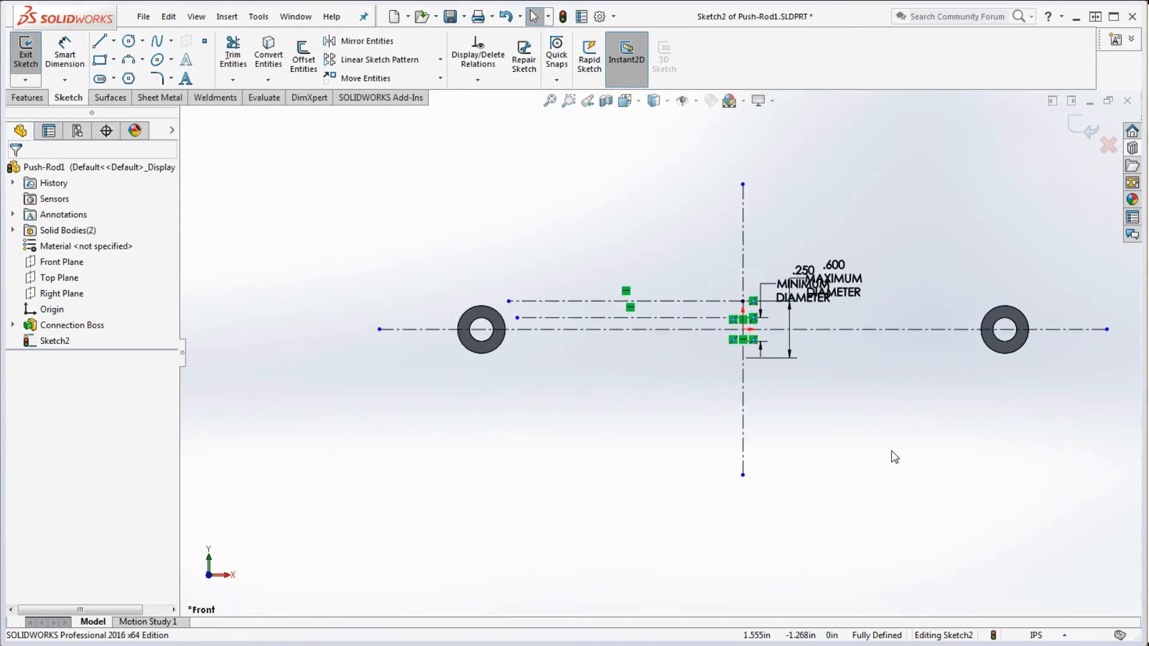
Separate the overlapping dimension texts, moving the .600 MAXIMUM DIAMETER text rightward and the .250 MINIMUM DIAMETER text higher above the centerlines.
{"action": "left_click_drag", "start_coordinate": [835, 278], "coordinate": [902, 272]}
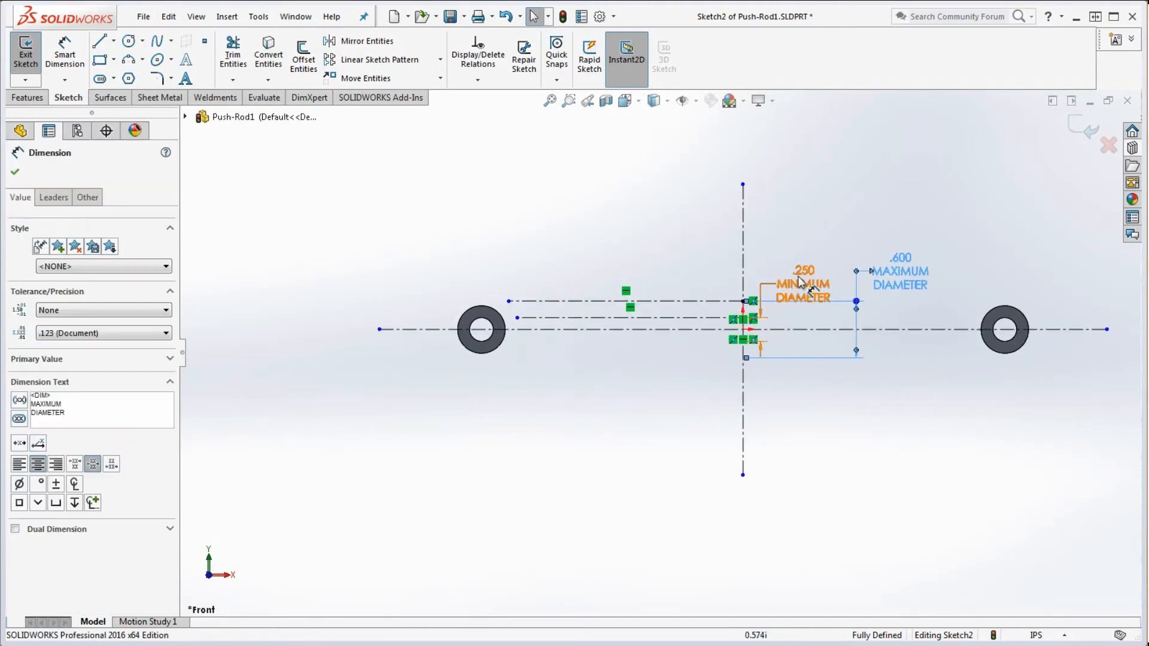
{"action": "left_click_drag", "start_coordinate": [800, 281], "coordinate": [836, 223]}
{"action": "left_click", "coordinate": [900, 457]}
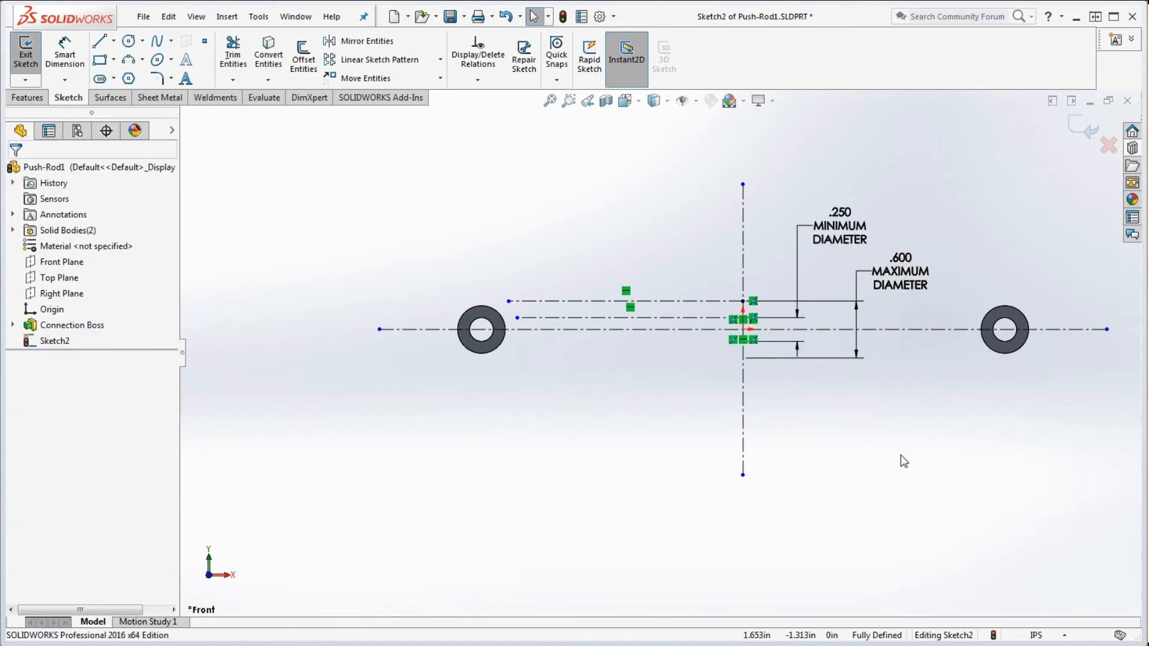
Examine the region between the maximum and minimum diameter centerlines around the origin.
{"action": "scroll", "coordinate": [751, 311], "scroll_direction": "up", "scroll_amount": 3}
{"action": "scroll", "coordinate": [685, 340], "scroll_direction": "down", "scroll_amount": 2}
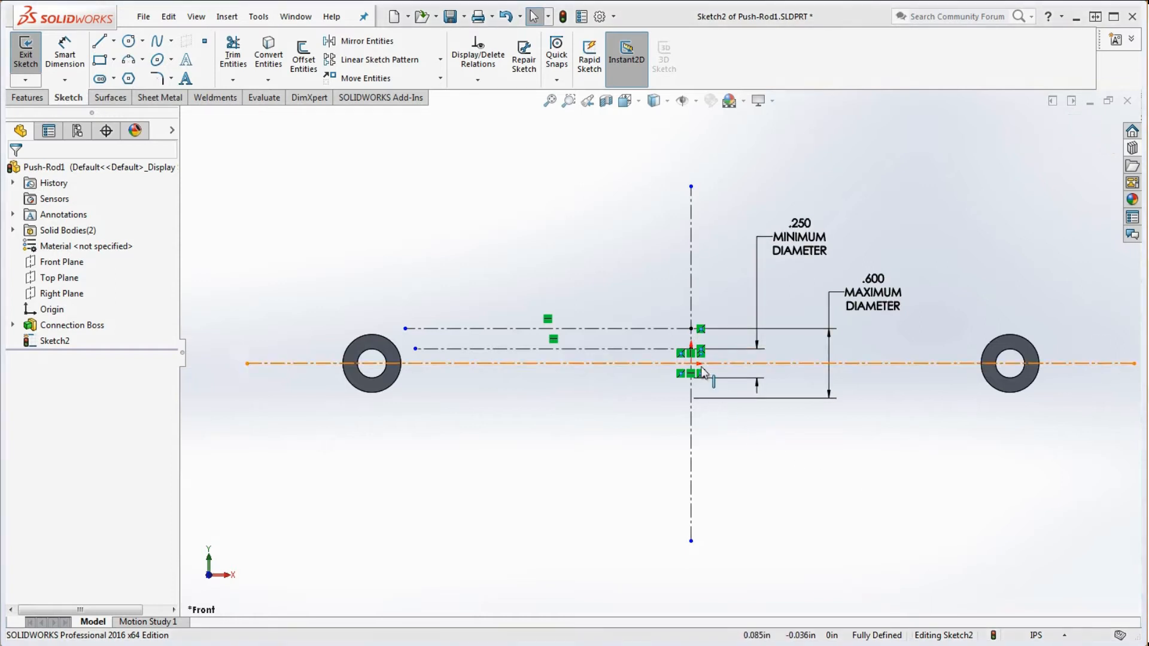
{"action": "scroll", "coordinate": [677, 287], "scroll_direction": "down", "scroll_amount": 5}
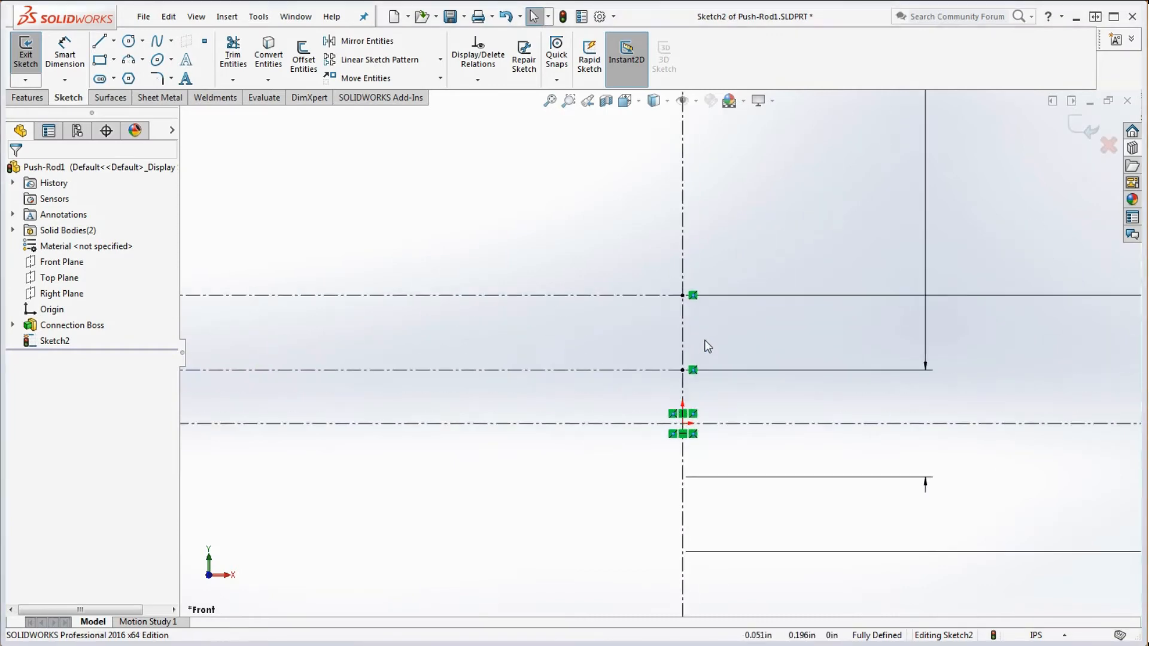
{"action": "scroll", "coordinate": [707, 338], "scroll_direction": "up", "scroll_amount": 3}
{"action": "scroll", "coordinate": [707, 336], "scroll_direction": "down", "scroll_amount": 2}
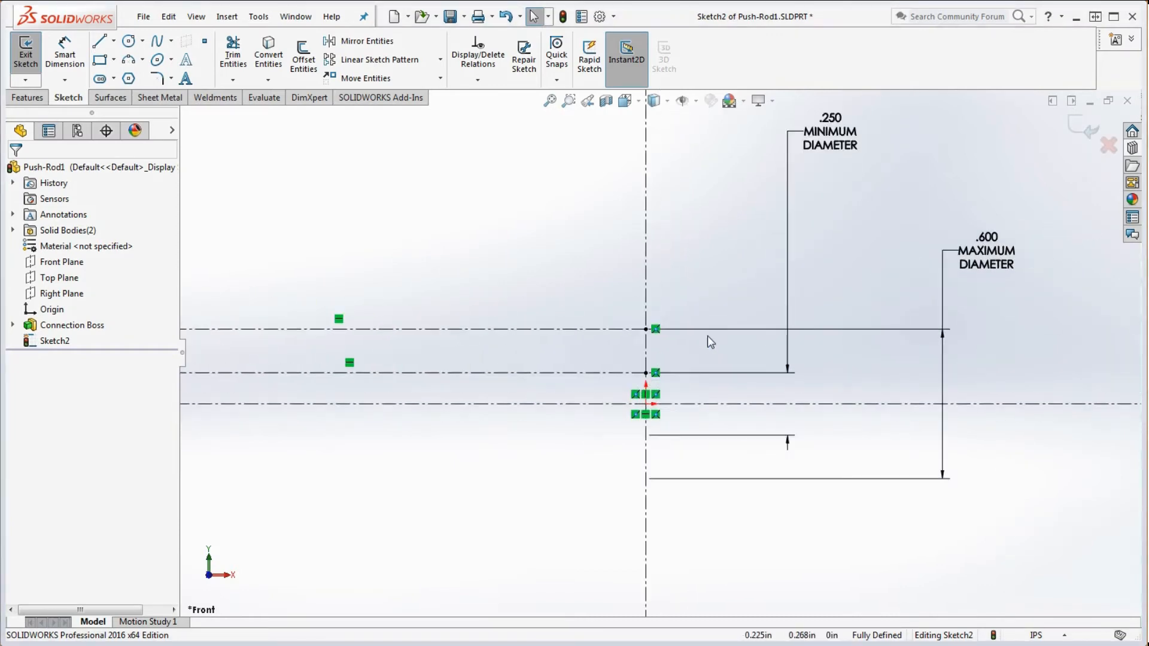
{"action": "scroll", "coordinate": [671, 341], "scroll_direction": "up", "scroll_amount": 2}
{"action": "scroll", "coordinate": [656, 353], "scroll_direction": "down", "scroll_amount": 2}
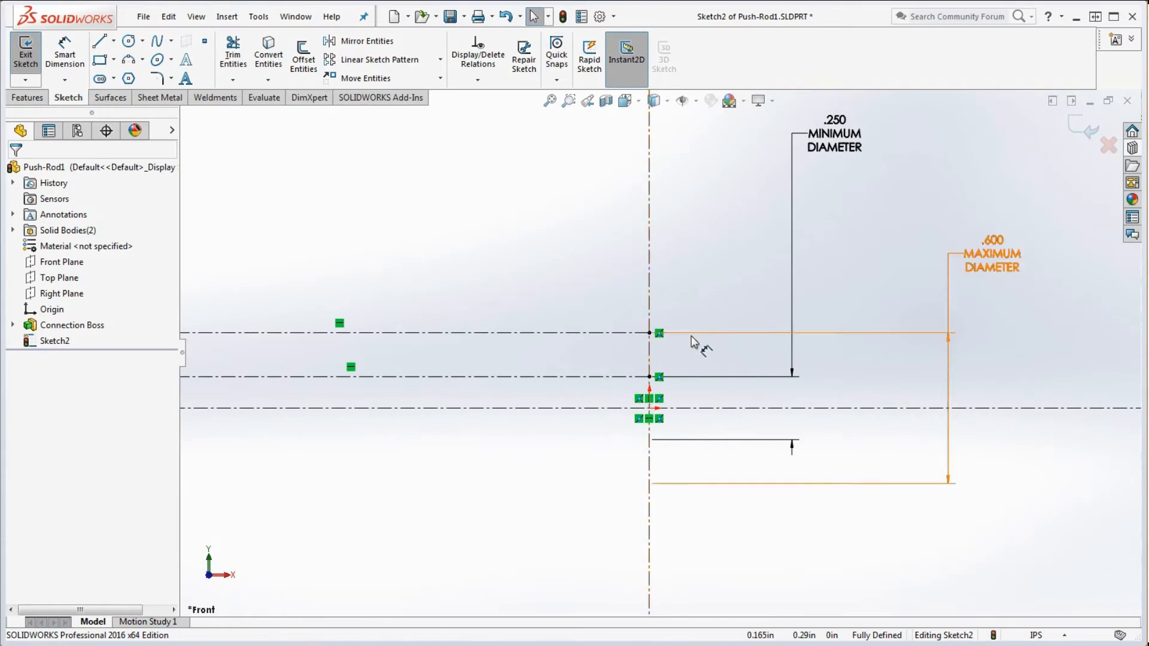
{"action": "scroll", "coordinate": [677, 335], "scroll_direction": "up", "scroll_amount": 3}
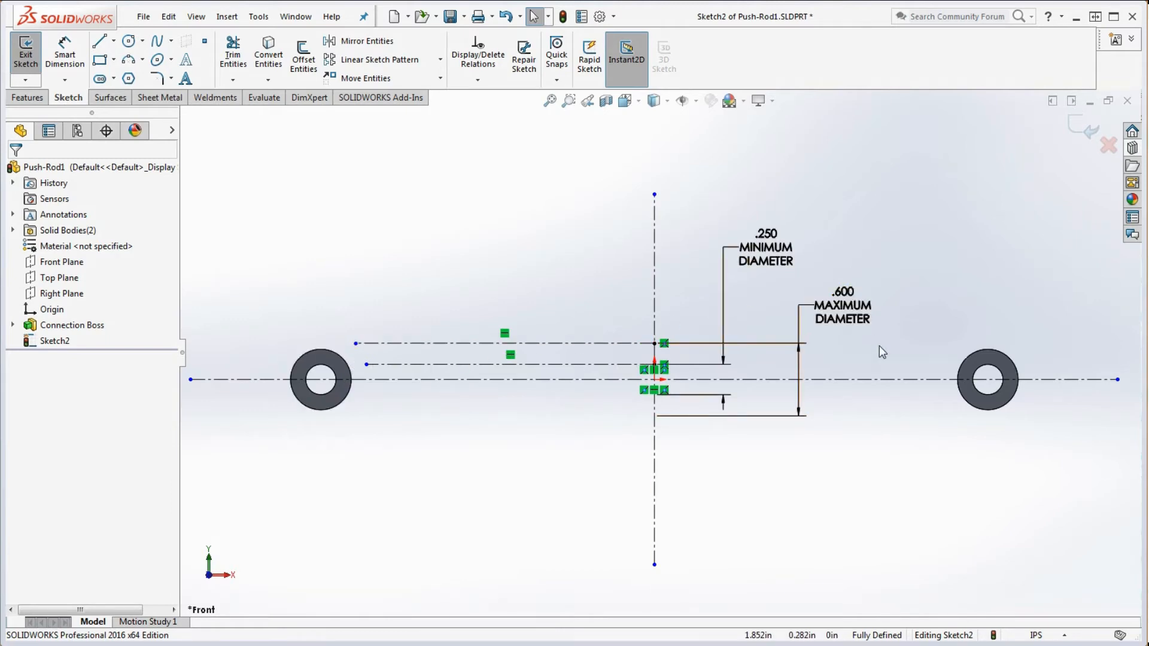
{"action": "scroll", "coordinate": [622, 382], "scroll_direction": "down", "scroll_amount": 3}
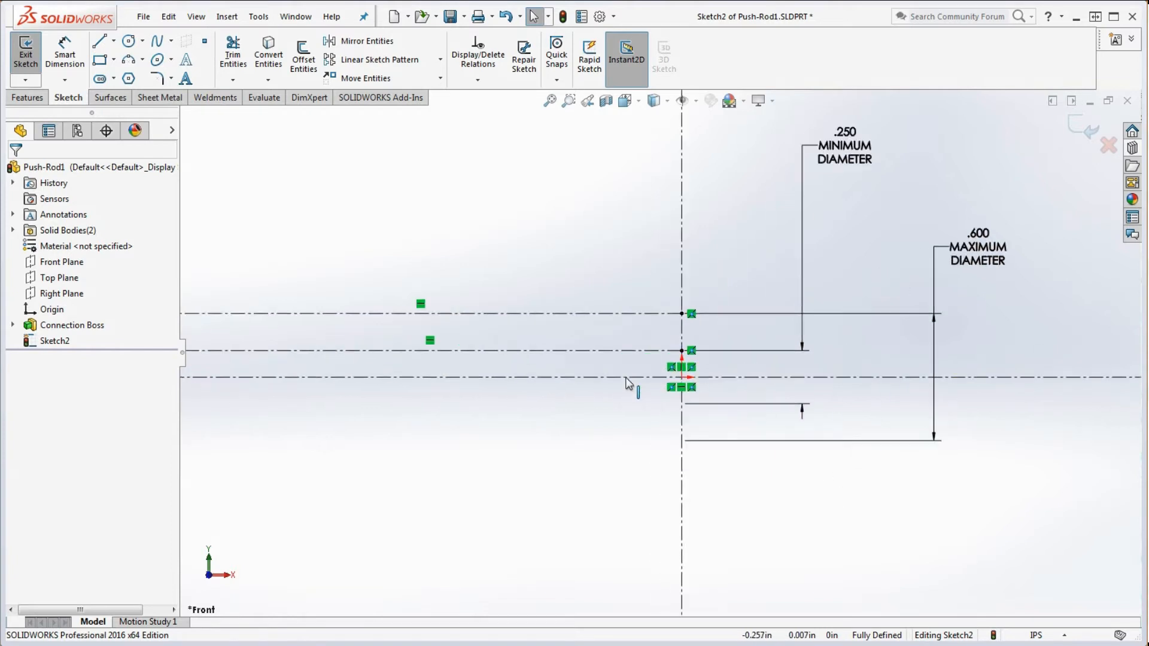
{"action": "scroll", "coordinate": [627, 380], "scroll_direction": "up", "scroll_amount": 3}
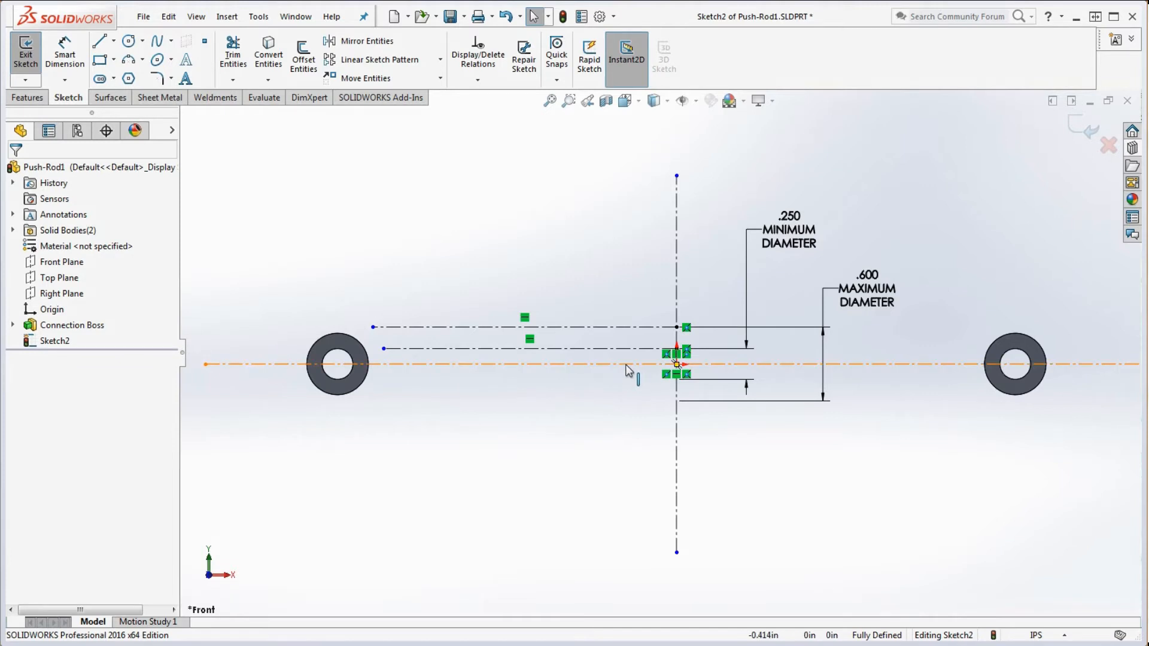
Sketch a three-point arc of about 0.49 in radius from the vertical centerline leftward, between the maximum and minimum diameter centerlines.
{"action": "scroll", "coordinate": [680, 344], "scroll_direction": "down", "scroll_amount": 5}
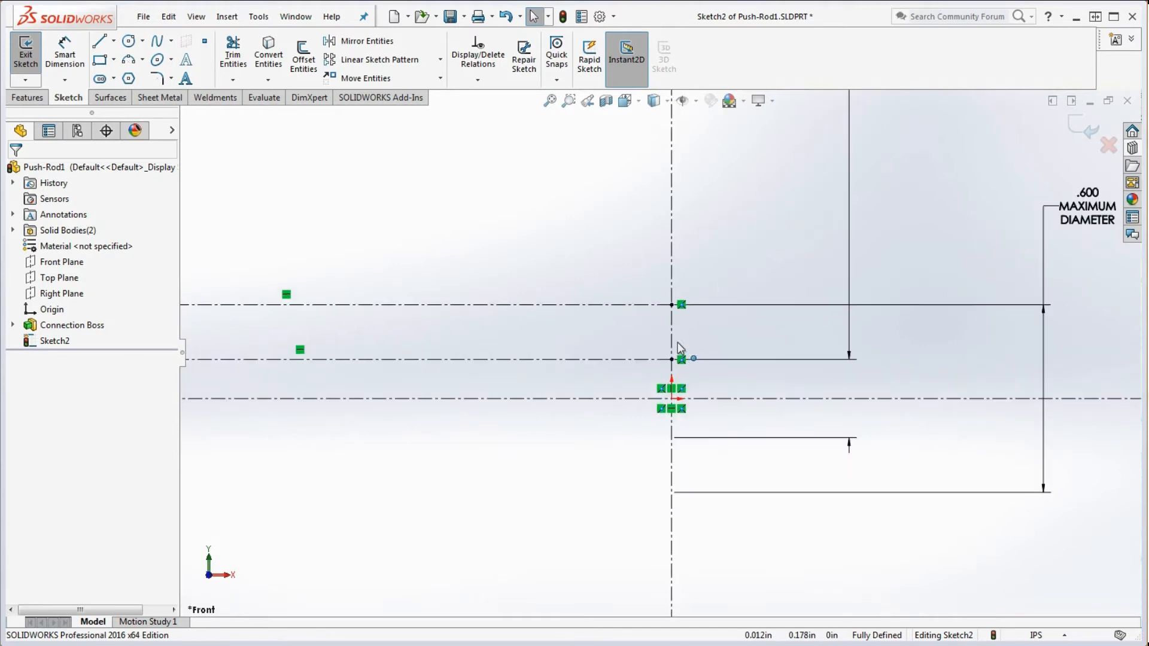
{"action": "left_click", "coordinate": [128, 59]}
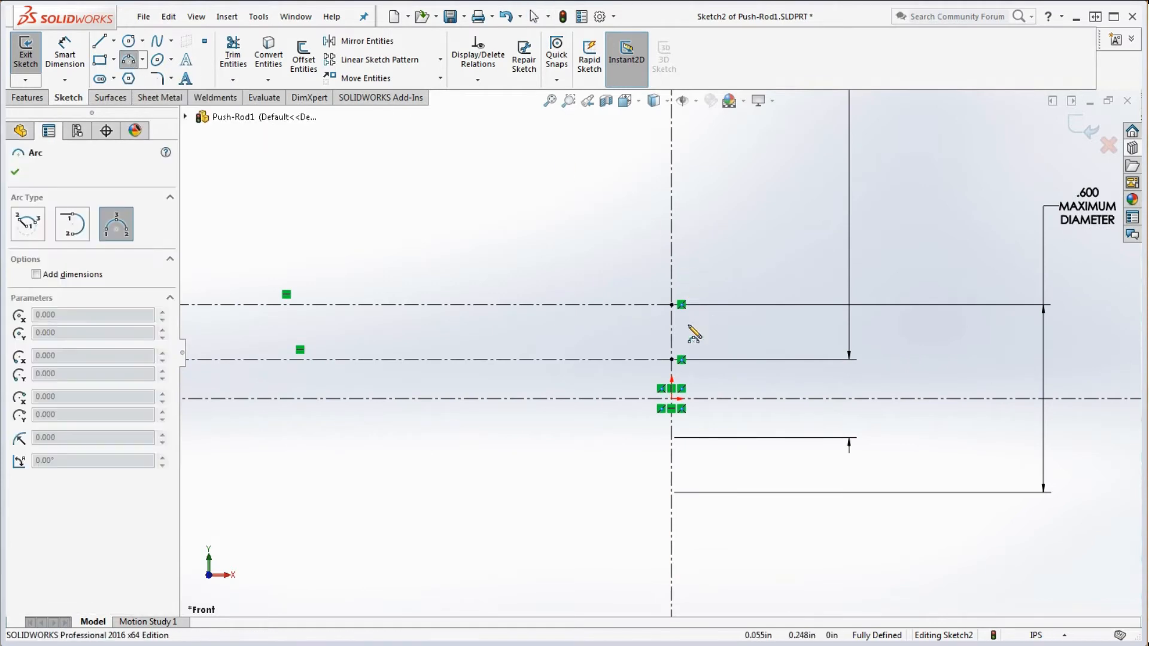
{"action": "left_click", "coordinate": [672, 316]}
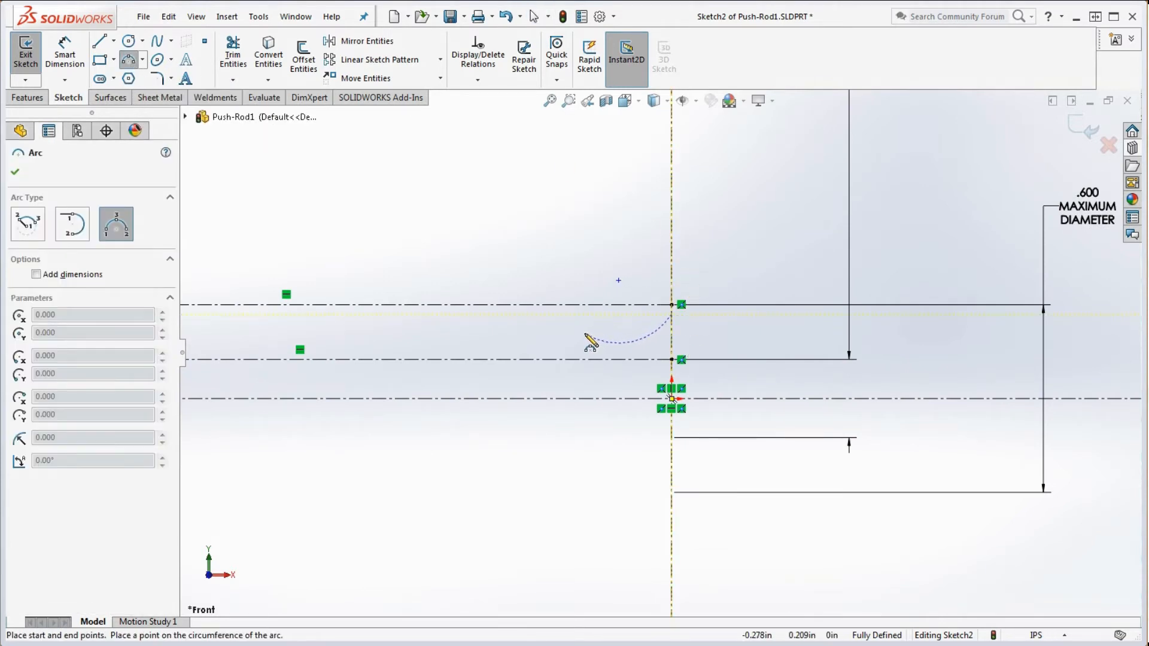
{"action": "left_click", "coordinate": [584, 333]}
{"action": "left_click", "coordinate": [605, 330]}
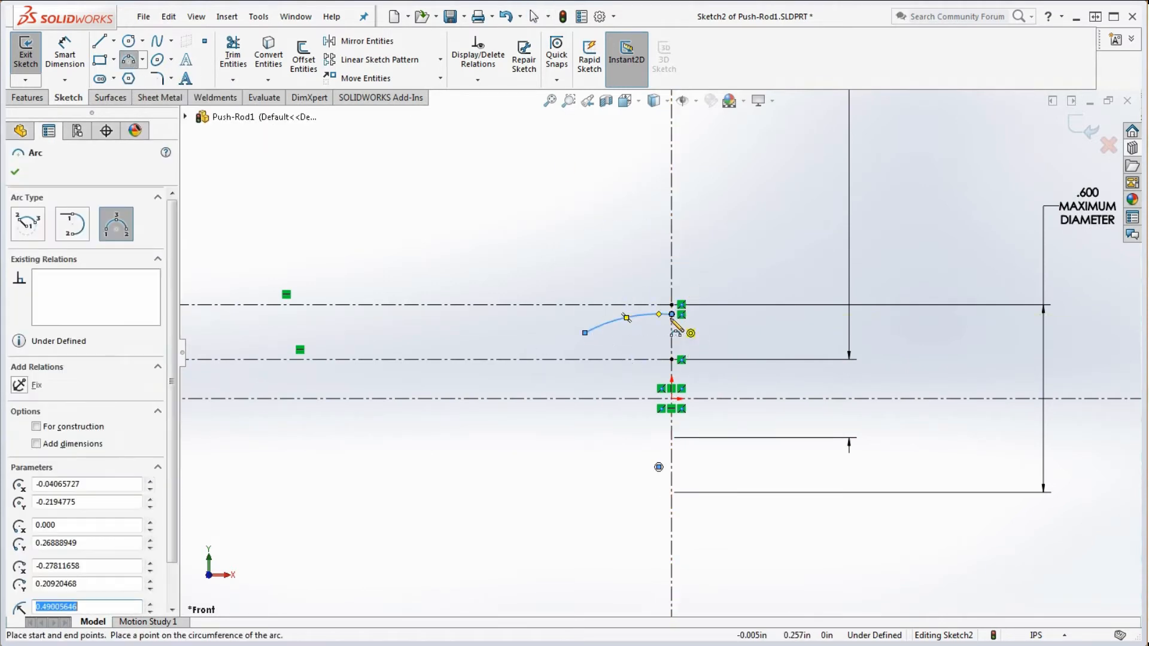
{"action": "scroll", "coordinate": [655, 293], "scroll_direction": "down", "scroll_amount": 3}
{"action": "key", "text": "Escape"}
Examine the arc's position relative to the two short horizontal centerlines and the origin.
{"action": "scroll", "coordinate": [656, 342], "scroll_direction": "up", "scroll_amount": 2}
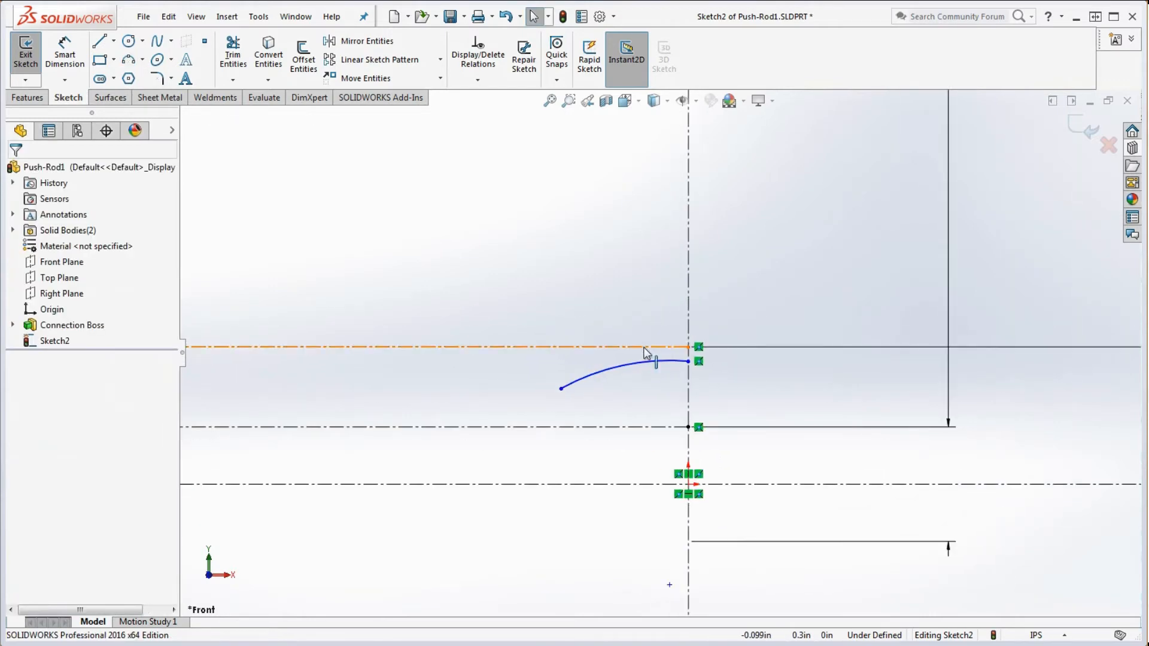
{"action": "scroll", "coordinate": [647, 352], "scroll_direction": "up", "scroll_amount": 2}
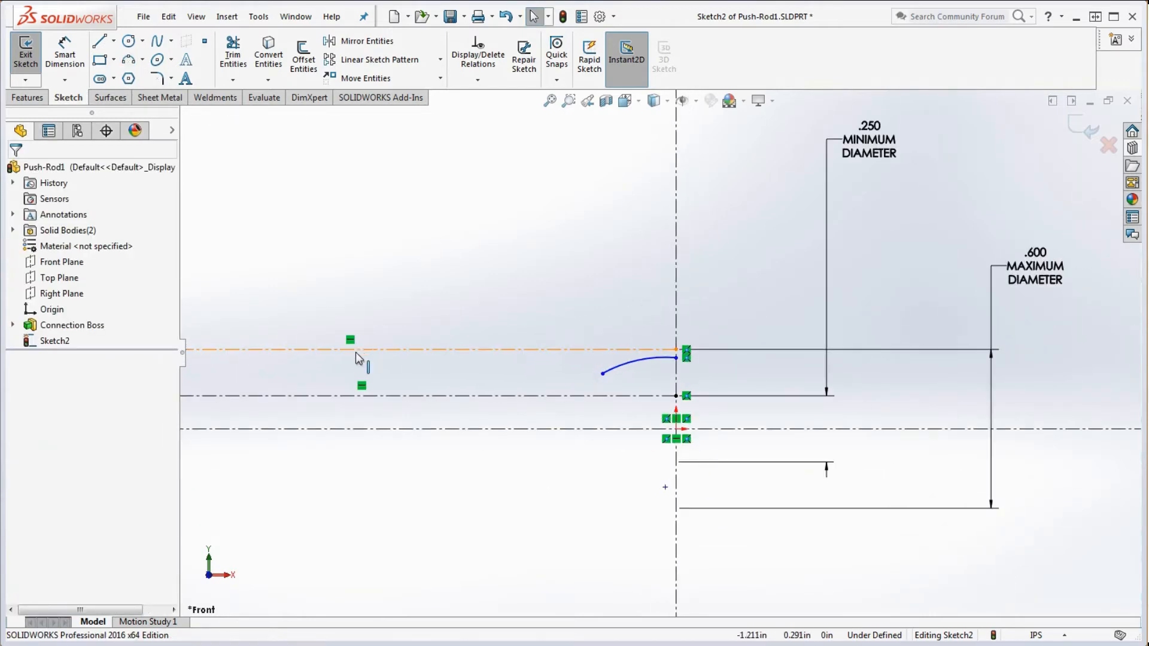
{"action": "scroll", "coordinate": [481, 376], "scroll_direction": "up", "scroll_amount": 2}
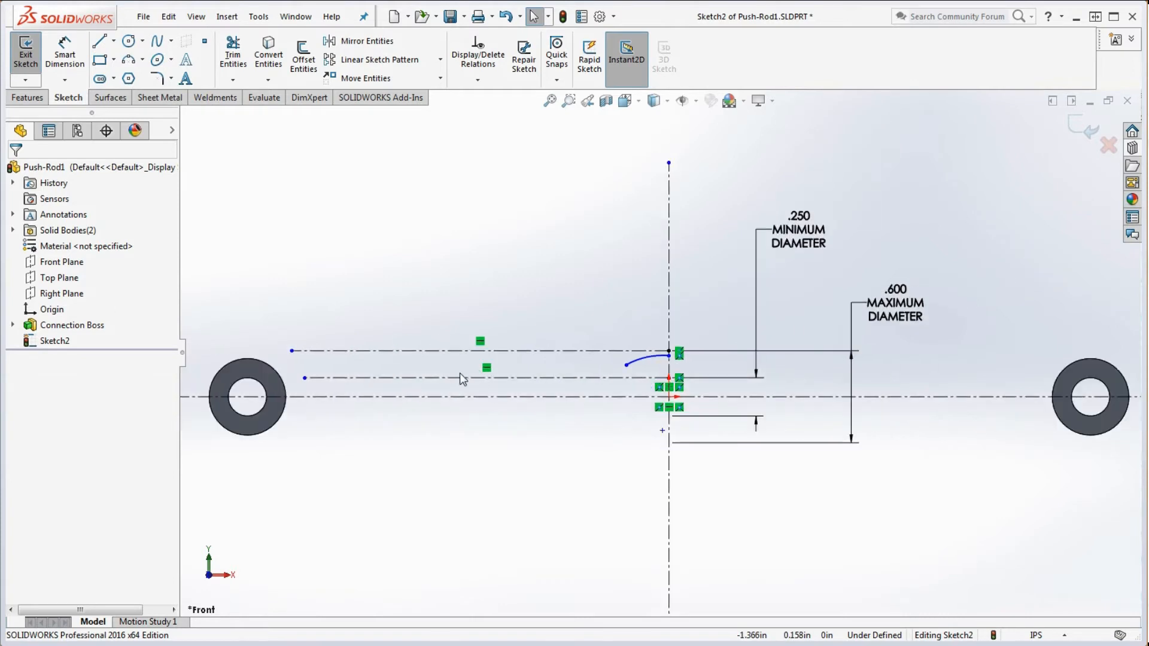
{"action": "scroll", "coordinate": [461, 375], "scroll_direction": "down", "scroll_amount": 2}
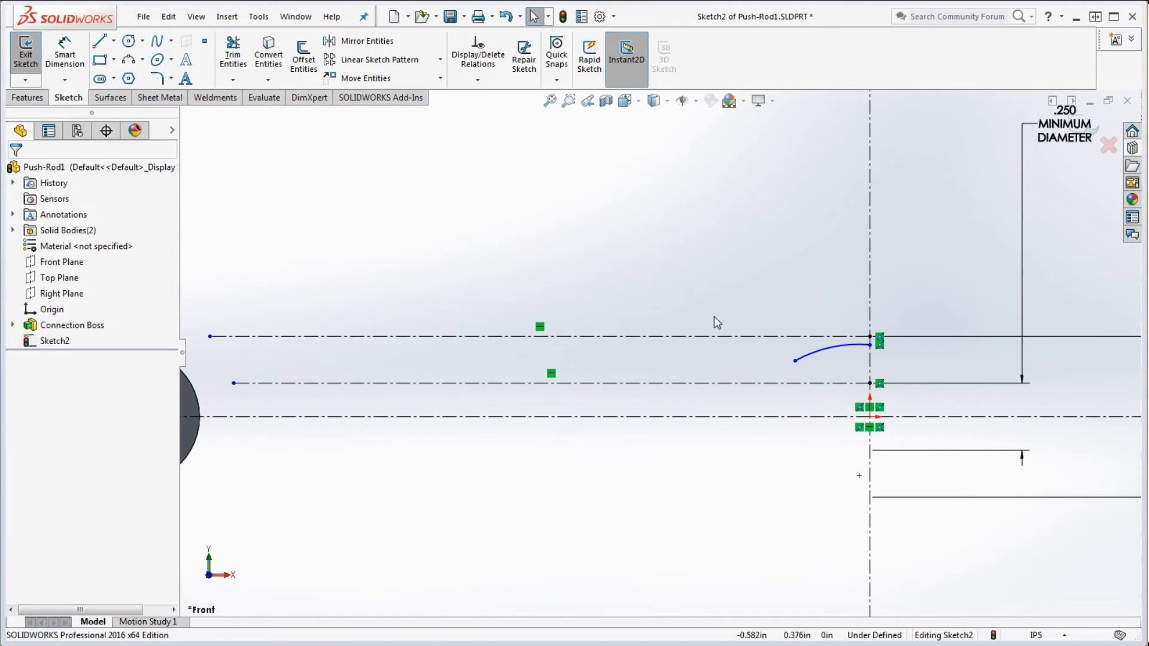
{"action": "scroll", "coordinate": [712, 305], "scroll_direction": "up", "scroll_amount": 1}
{"action": "scroll", "coordinate": [778, 357], "scroll_direction": "down", "scroll_amount": 3}
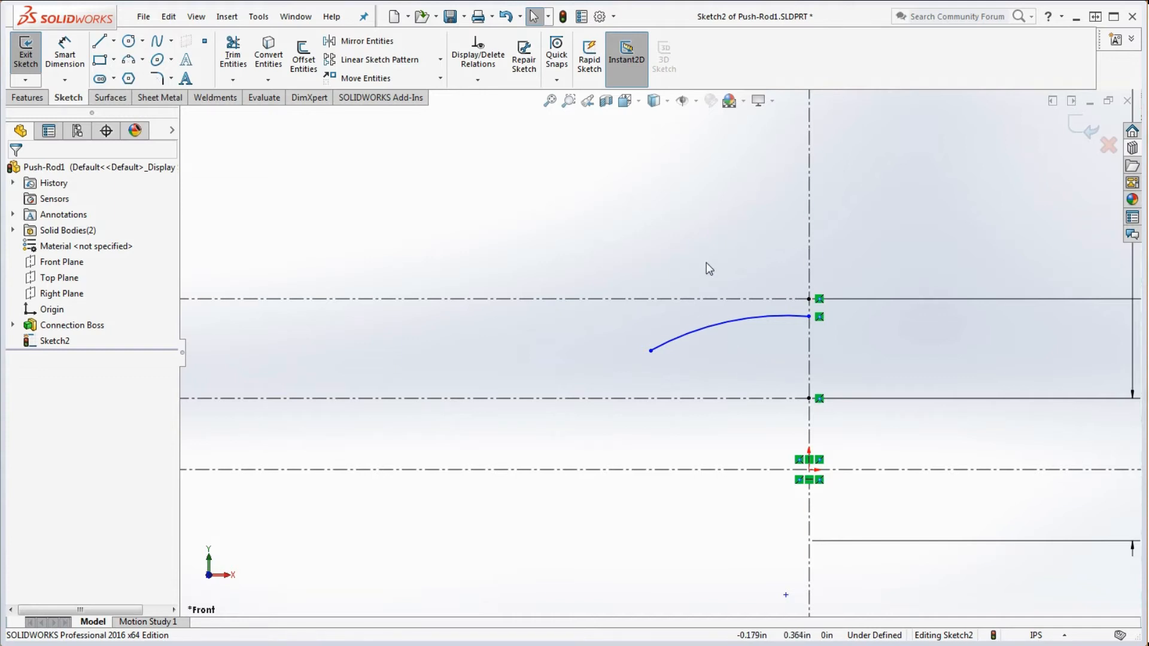
{"action": "scroll", "coordinate": [679, 232], "scroll_direction": "up", "scroll_amount": 4}
{"action": "scroll", "coordinate": [706, 341], "scroll_direction": "down", "scroll_amount": 4}
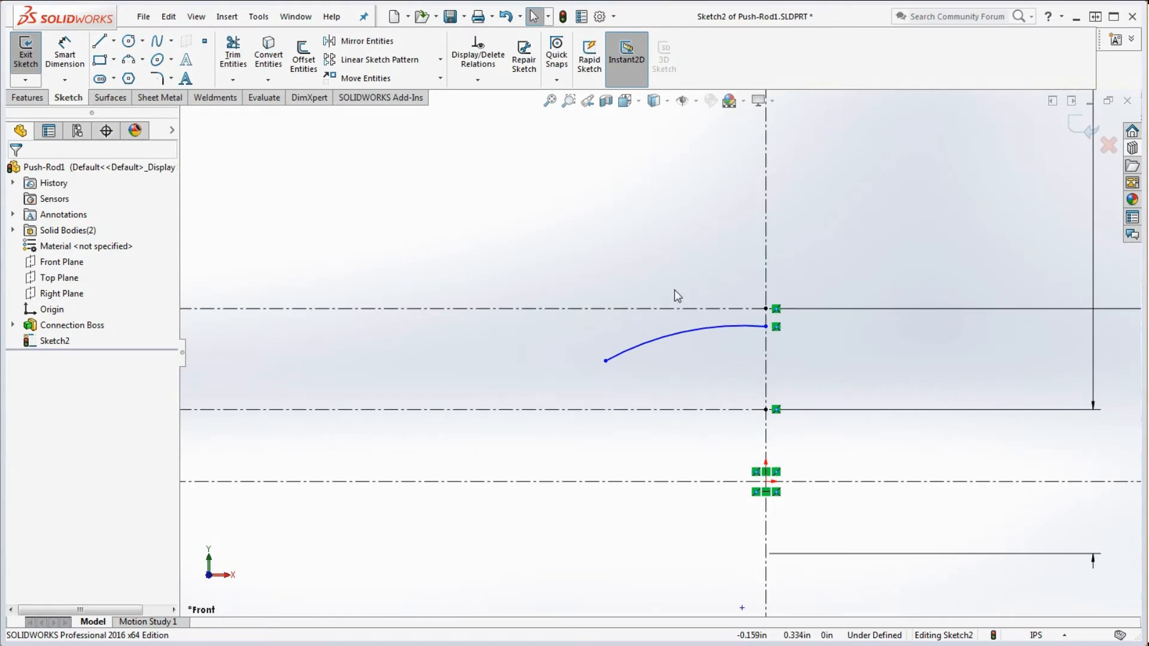
{"action": "scroll", "coordinate": [682, 210], "scroll_direction": "up", "scroll_amount": 2}
{"action": "scroll", "coordinate": [687, 311], "scroll_direction": "down", "scroll_amount": 2}
{"action": "scroll", "coordinate": [685, 296], "scroll_direction": "up", "scroll_amount": 3}
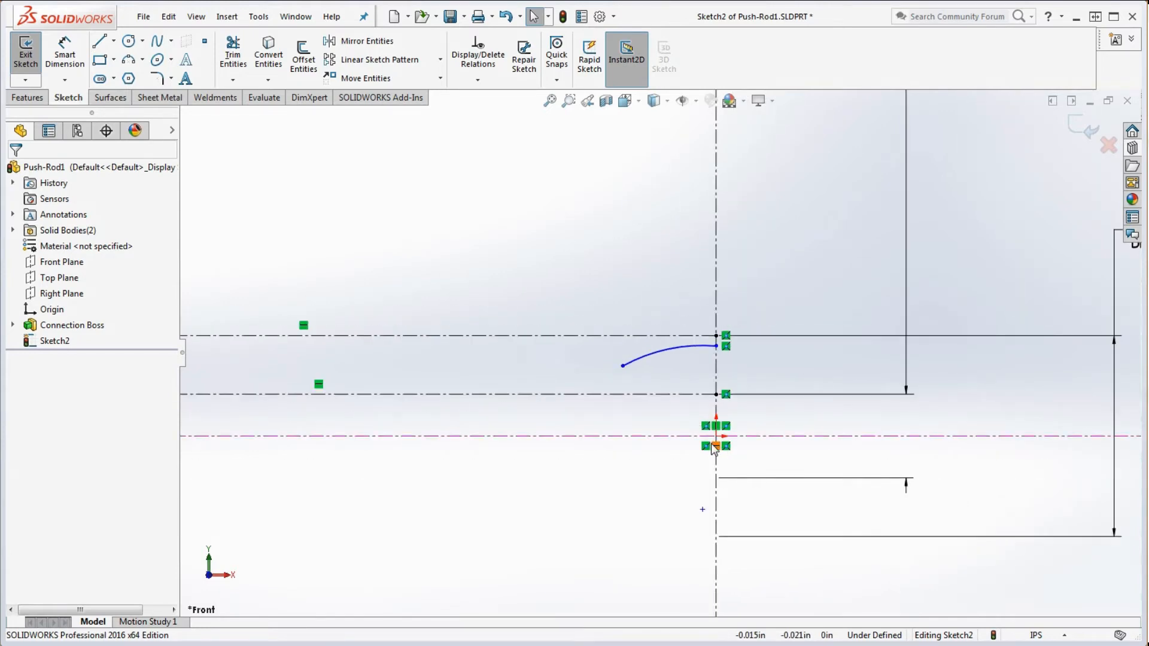
Make the arc's center point coincident with the vertical centerline.
{"action": "scroll", "coordinate": [729, 473], "scroll_direction": "down", "scroll_amount": 2}
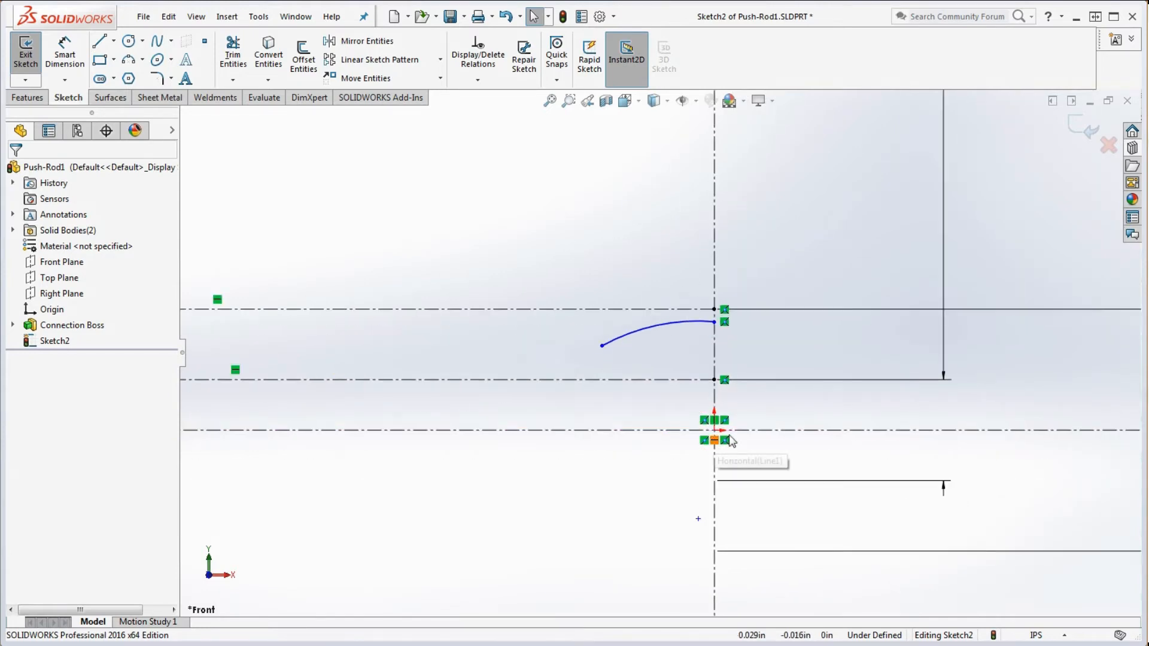
{"action": "left_click", "coordinate": [660, 330]}
{"action": "left_click", "coordinate": [698, 538]}
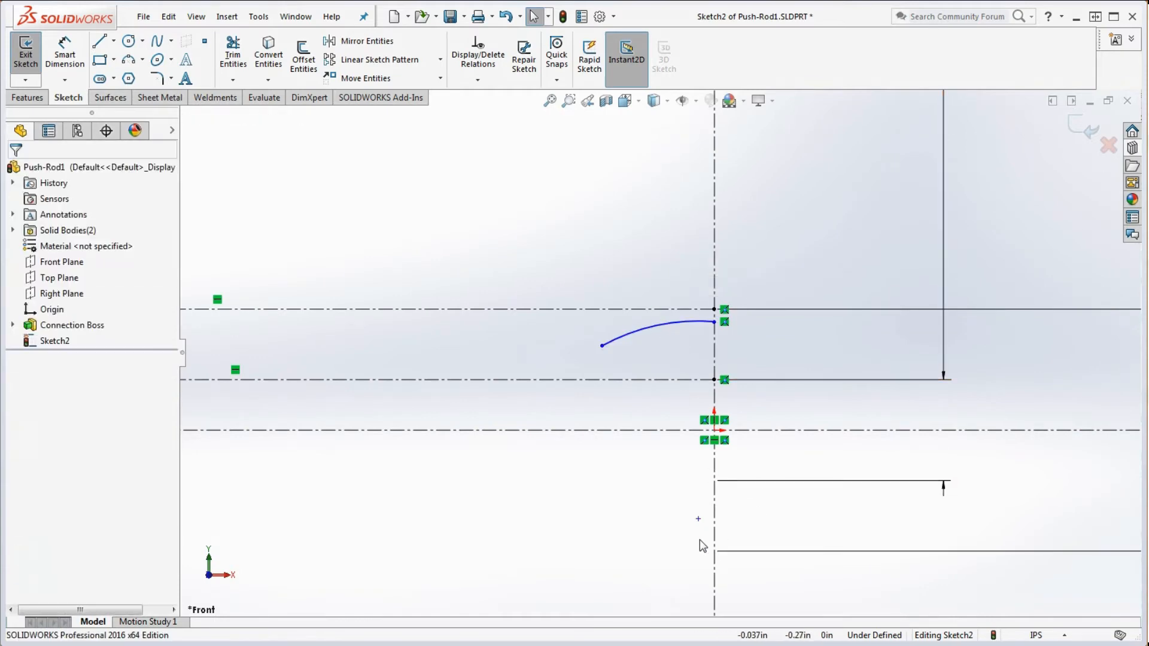
{"action": "left_click", "coordinate": [698, 520]}
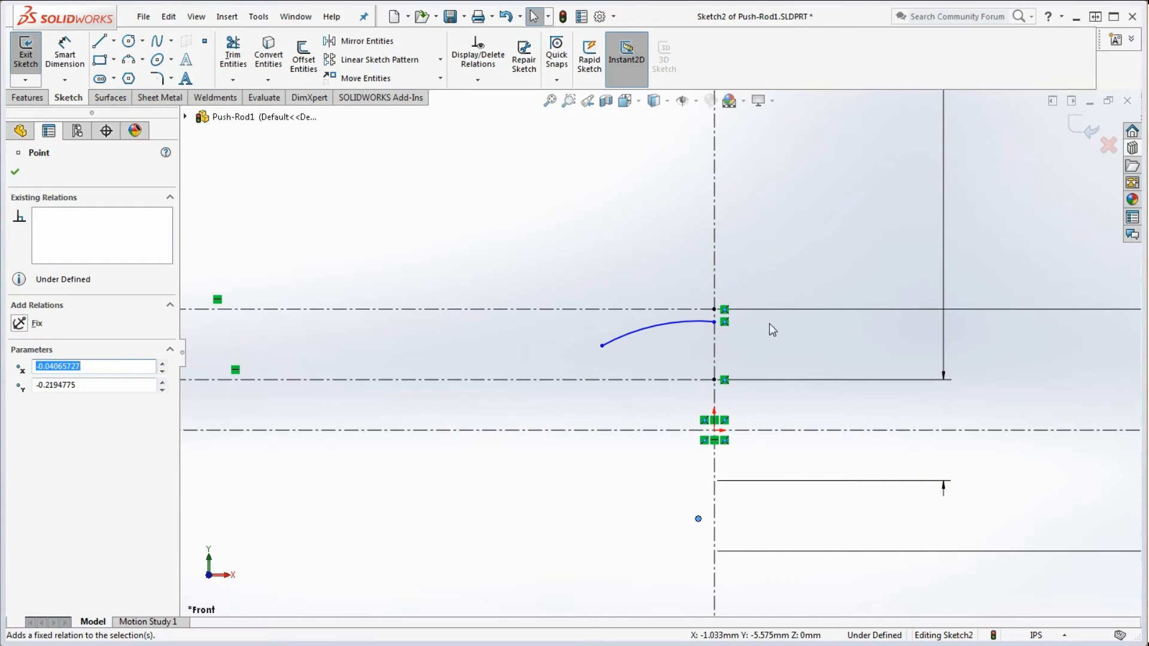
{"action": "left_click", "coordinate": [715, 534], "text": "ctrl"}
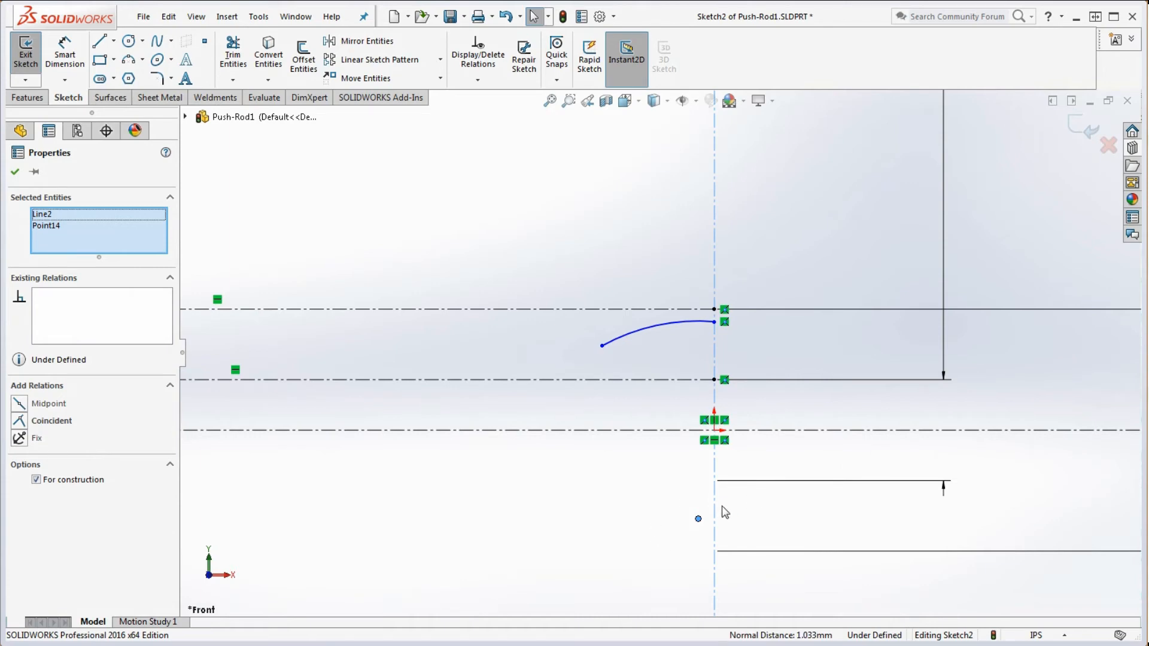
{"action": "left_click", "coordinate": [18, 421]}
{"action": "left_click", "coordinate": [461, 516]}
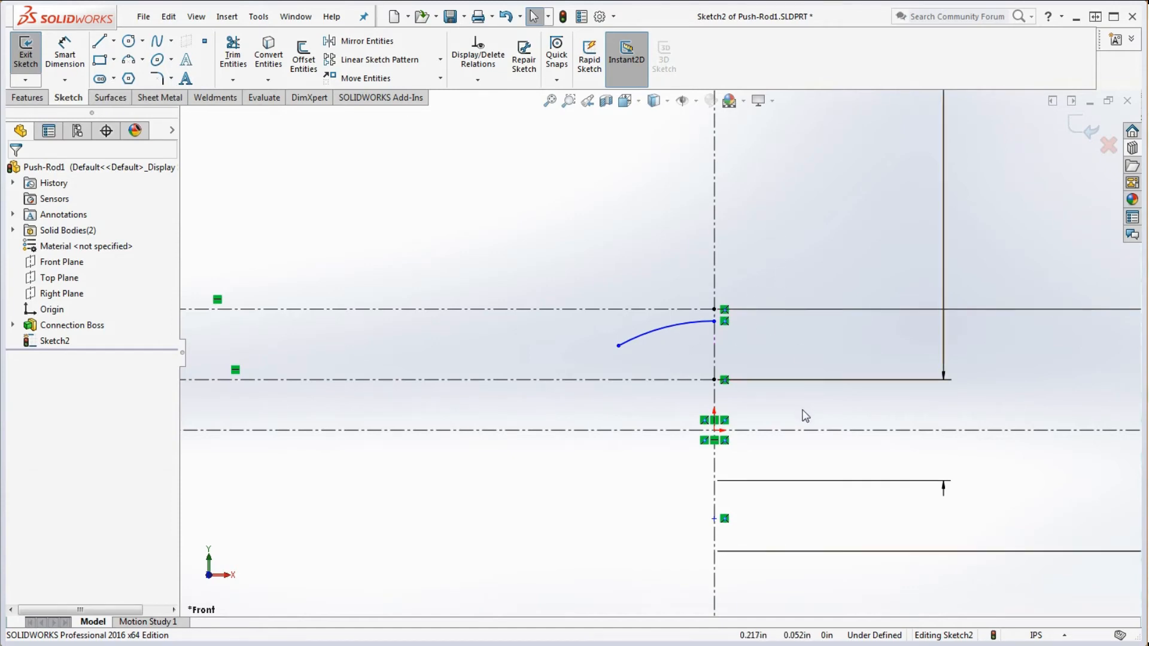
Sketch a short, slightly downward-sloping line running leftward from the arc's left endpoint.
{"action": "scroll", "coordinate": [762, 333], "scroll_direction": "down", "scroll_amount": 1}
{"action": "scroll", "coordinate": [609, 358], "scroll_direction": "down", "scroll_amount": 1}
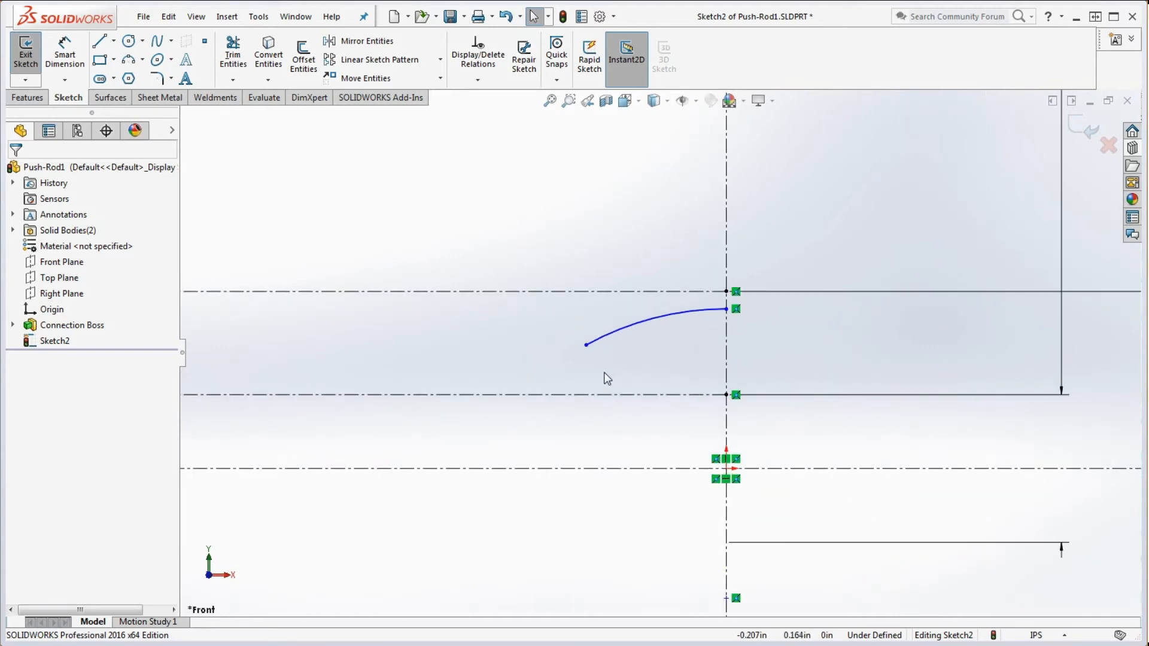
{"action": "left_click", "coordinate": [100, 41]}
{"action": "mouse_move", "coordinate": [586, 345]}
{"action": "left_mouse_down"}
{"action": "mouse_move", "coordinate": [521, 379]}
{"action": "mouse_move", "coordinate": [508, 354]}
{"action": "left_mouse_up"}
{"action": "key", "text": "Escape"}
Make the line tangent to the arc and shift their shared endpoint leftward along the profile.
{"action": "left_click_drag", "start_coordinate": [617, 362], "coordinate": [566, 330]}
{"action": "left_click", "coordinate": [609, 275]}
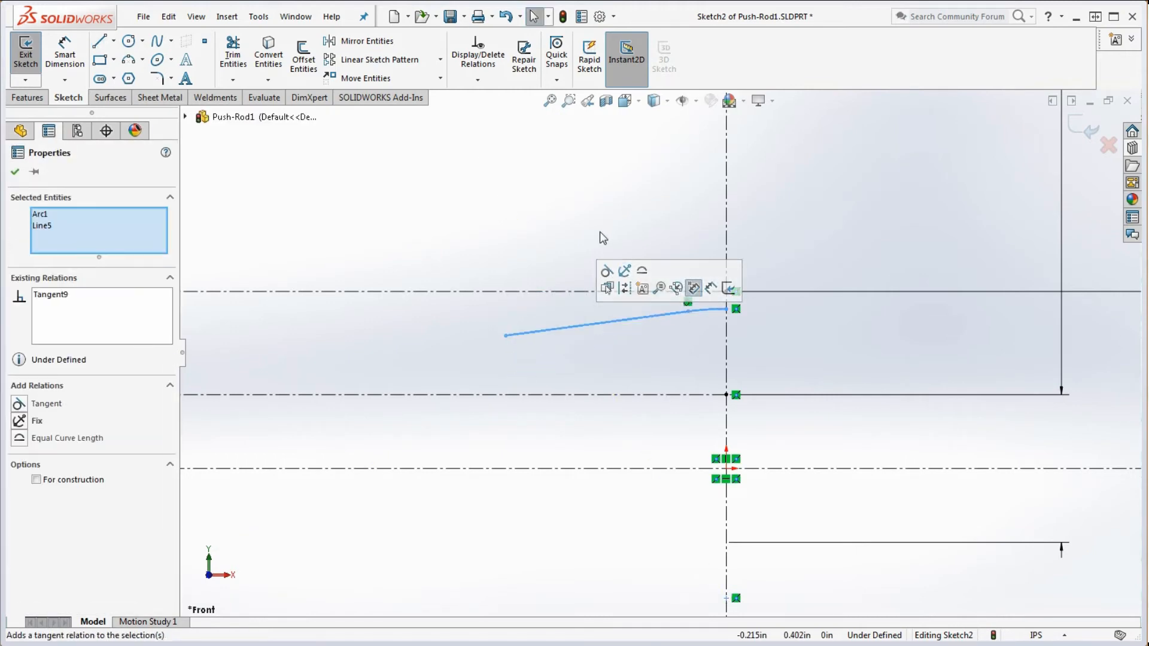
{"action": "left_click", "coordinate": [600, 233]}
{"action": "left_click_drag", "start_coordinate": [689, 313], "coordinate": [645, 316]}
{"action": "left_click", "coordinate": [447, 206]}
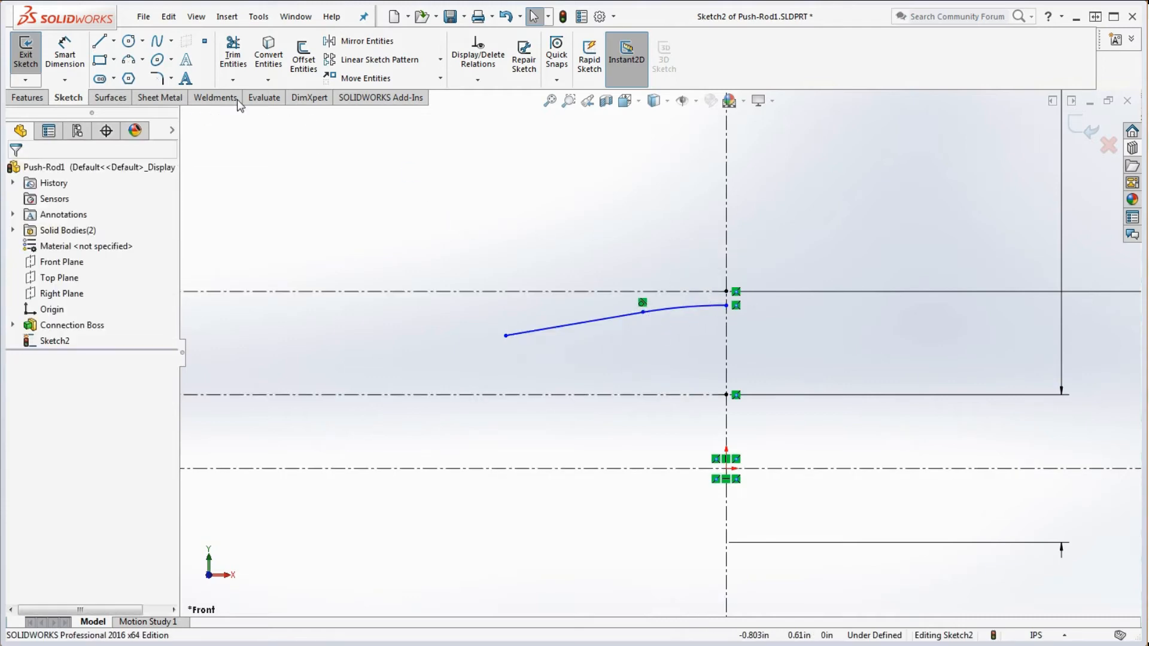
Dimension the arc's right endpoint as a doubled distance across the long horizontal centerline and set it to .55 in.
{"action": "left_click", "coordinate": [66, 53]}
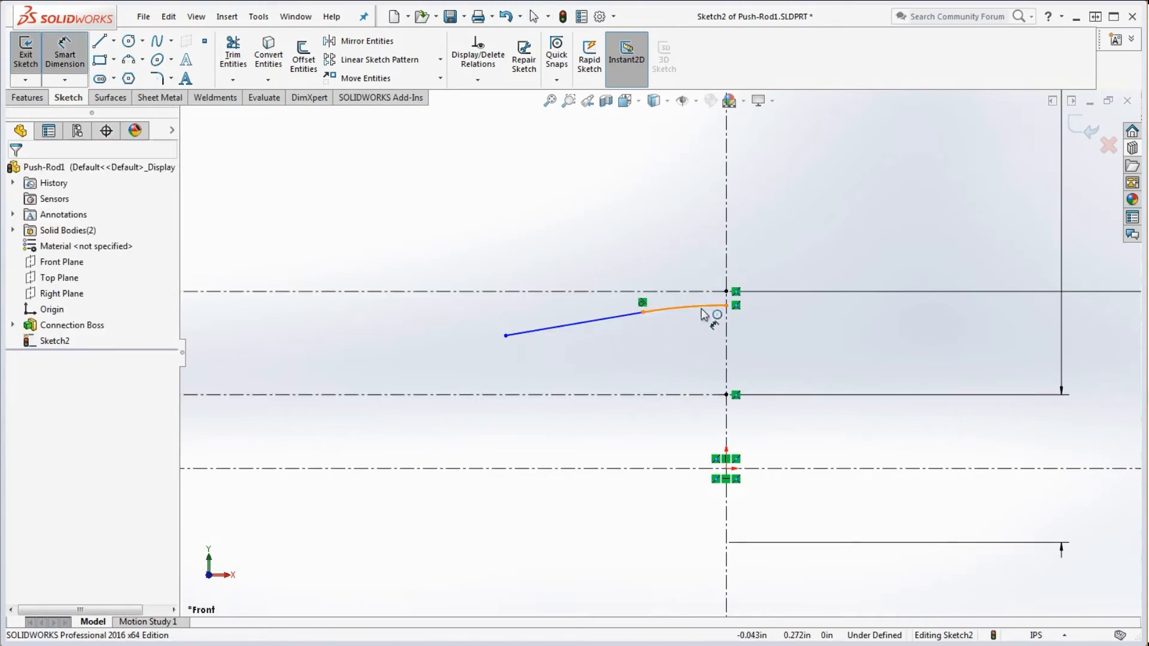
{"action": "left_click", "coordinate": [727, 306]}
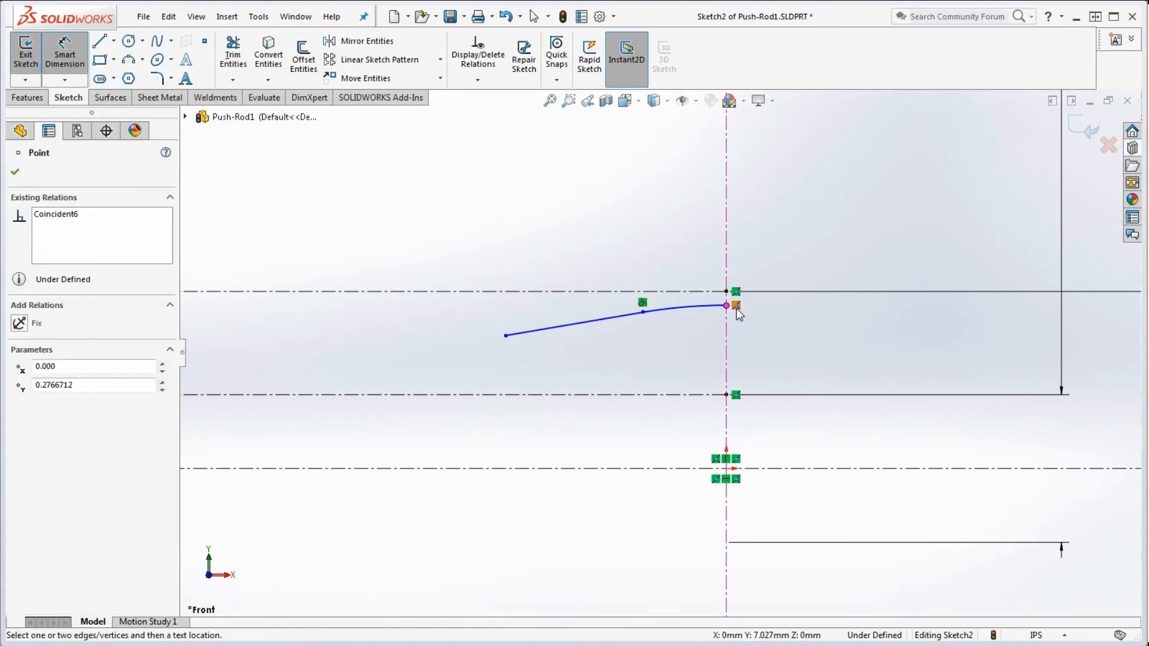
{"action": "left_click", "coordinate": [784, 469]}
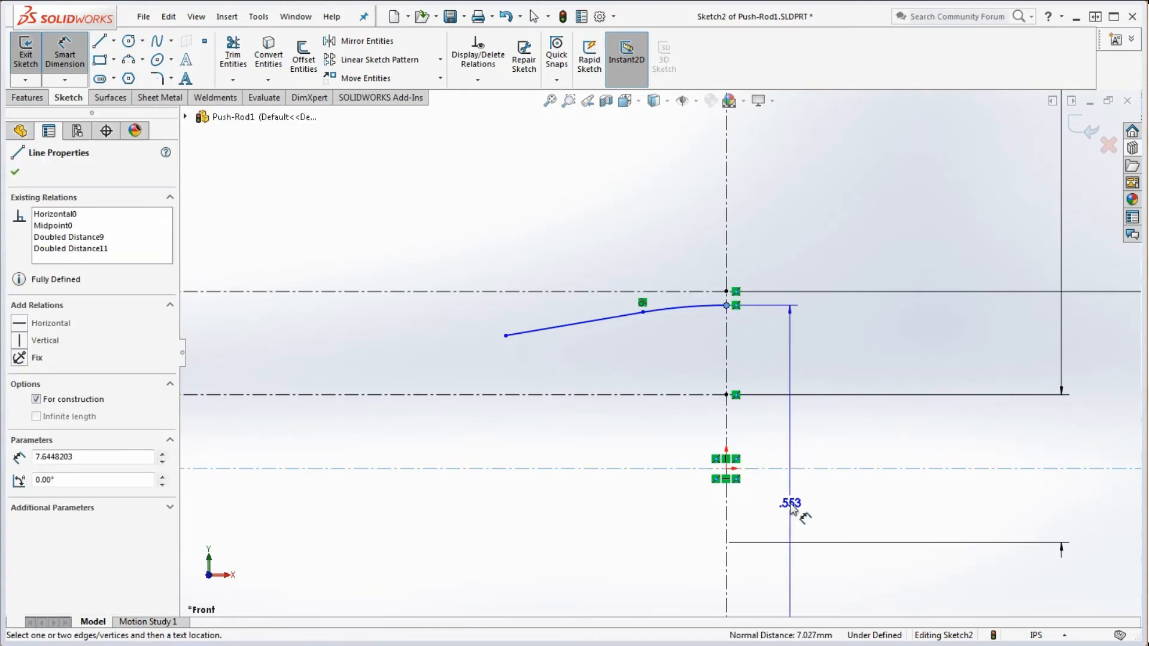
{"action": "scroll", "coordinate": [805, 479], "scroll_direction": "up", "scroll_amount": 3}
{"action": "scroll", "coordinate": [745, 414], "scroll_direction": "down", "scroll_amount": 3}
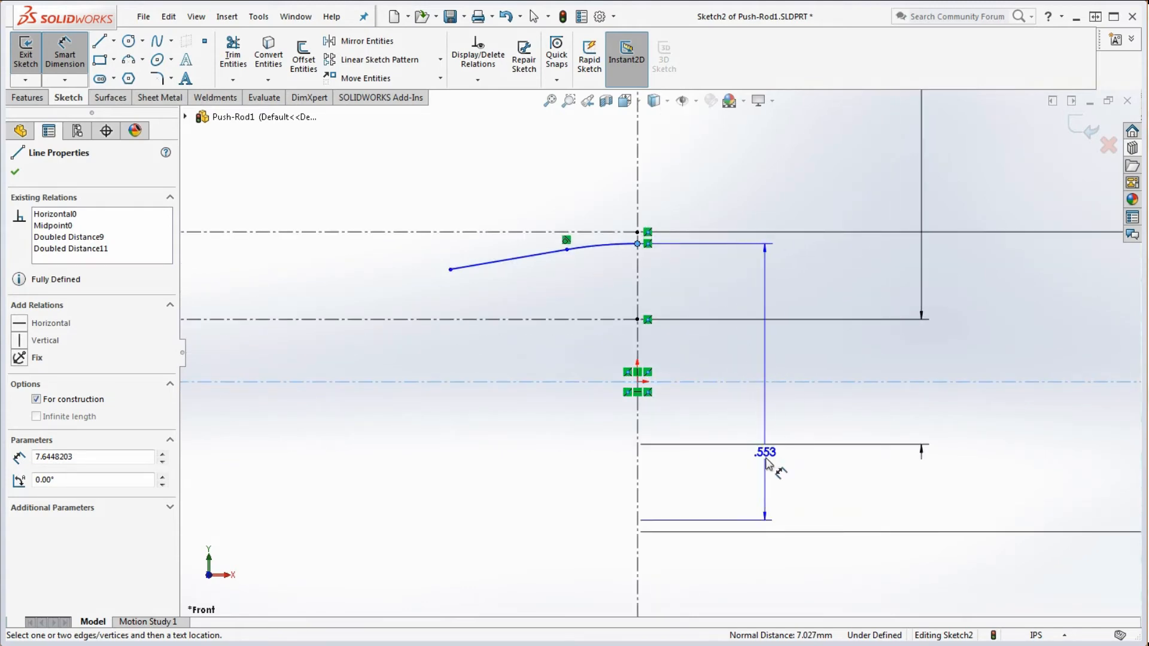
{"action": "left_click", "coordinate": [772, 466]}
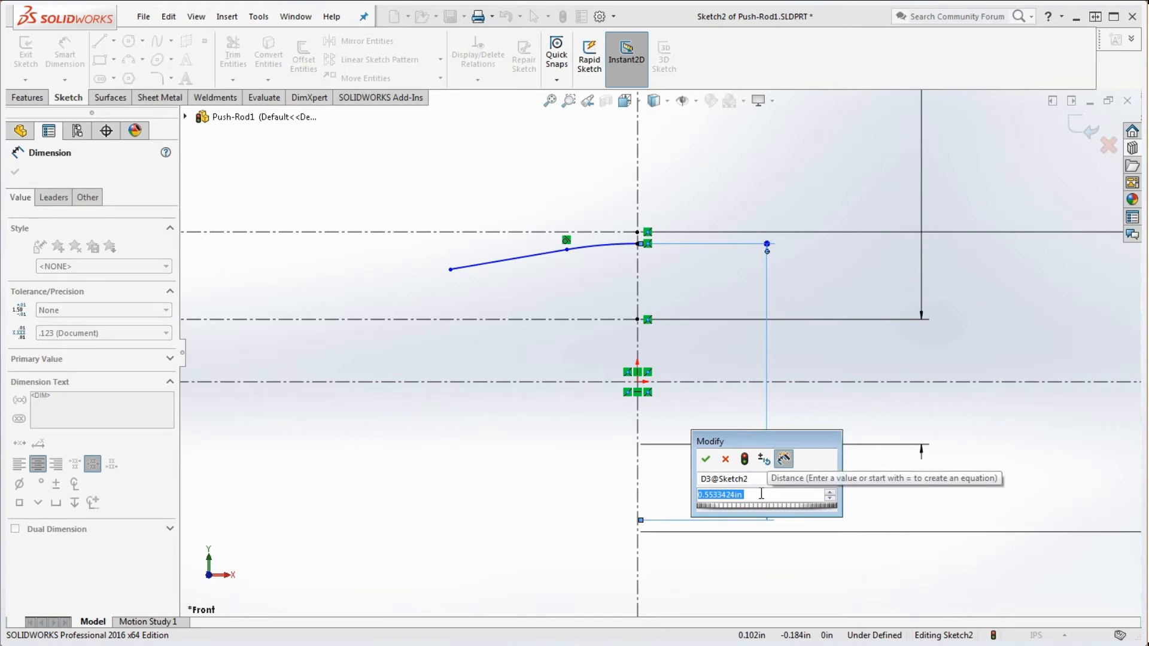
{"action": "type", "text": ".55"}
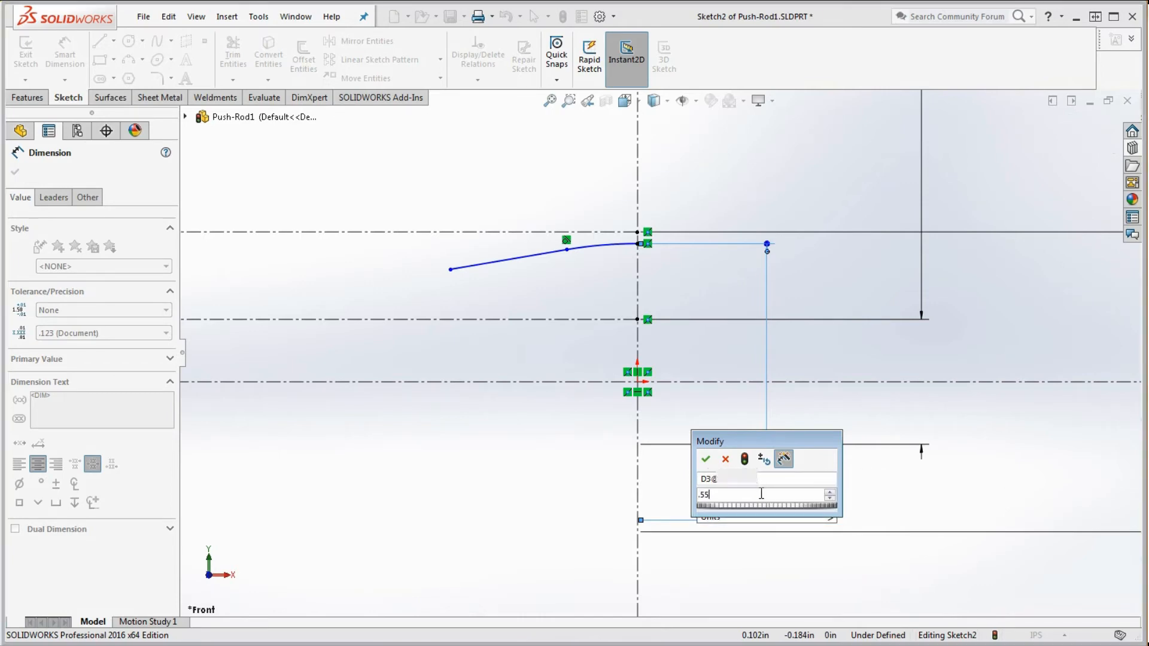
{"action": "key", "text": "Return"}
{"action": "left_click", "coordinate": [692, 167]}
{"action": "scroll", "coordinate": [562, 265], "scroll_direction": "down", "scroll_amount": 4}
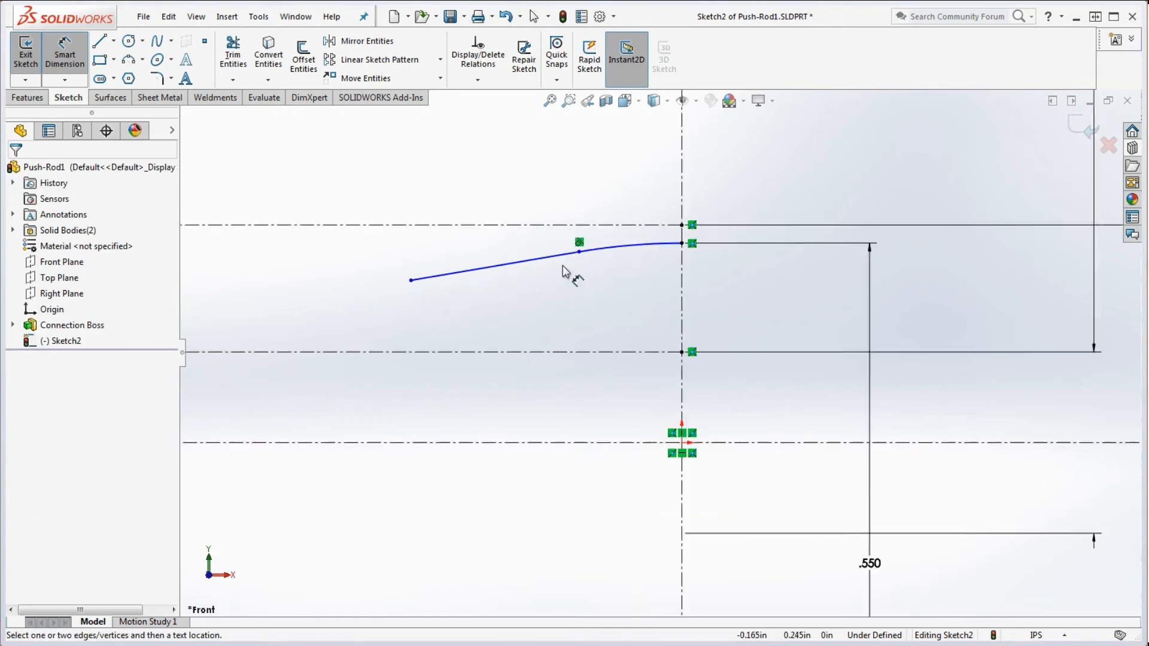
Dimension the arc and line's shared endpoint as a doubled distance of .5 in across the long horizontal centerline, and shift the point slightly left.
{"action": "left_click", "coordinate": [601, 261]}
{"action": "scroll", "coordinate": [636, 461], "scroll_direction": "up", "scroll_amount": 4}
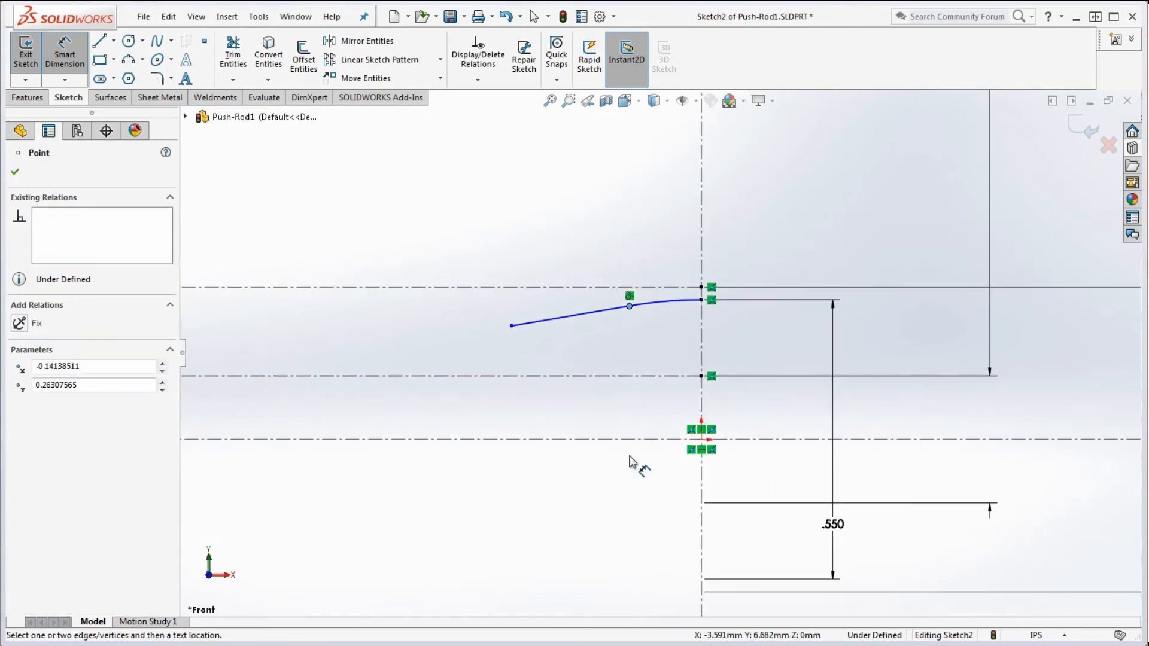
{"action": "left_click", "coordinate": [637, 440]}
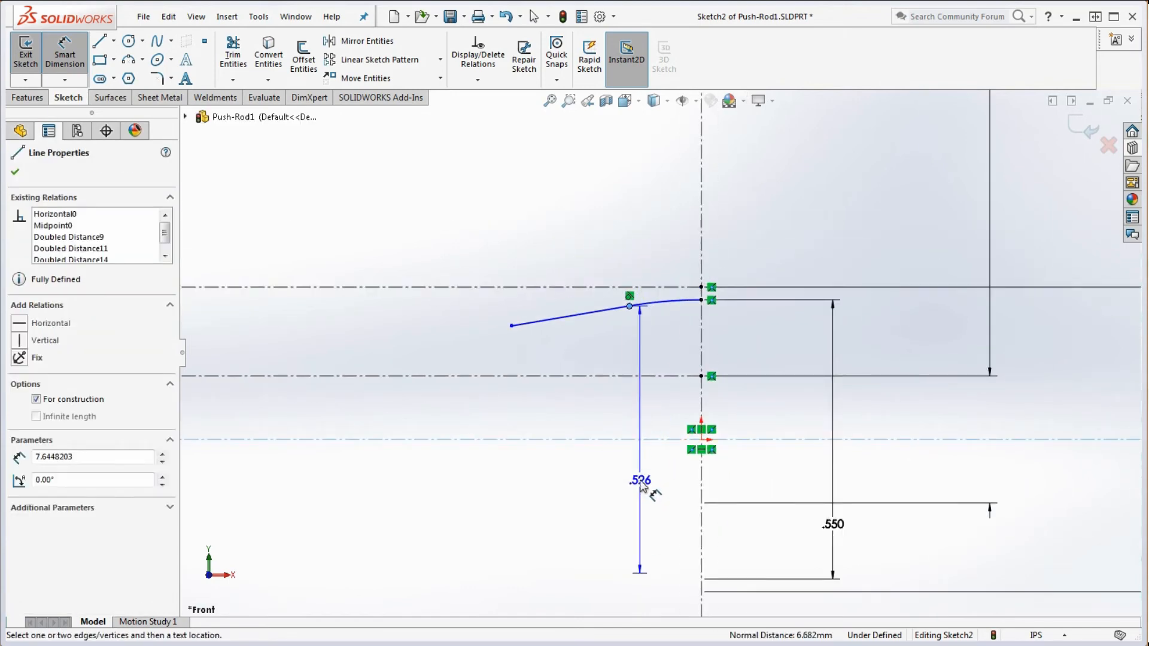
{"action": "left_click", "coordinate": [642, 481]}
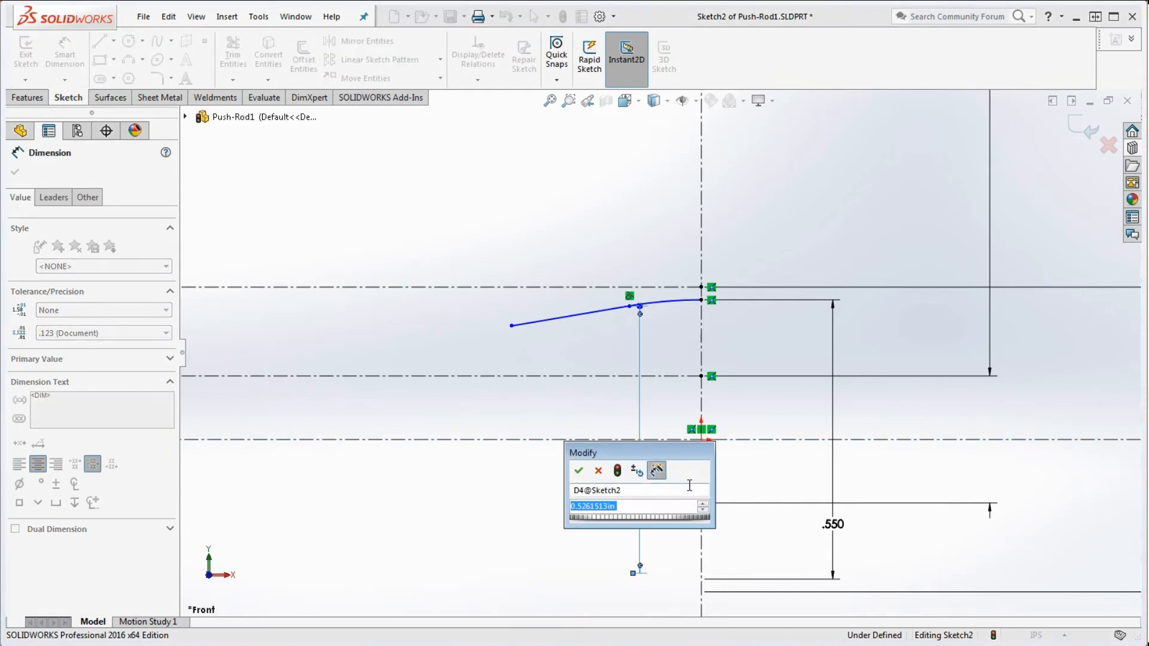
{"action": "type", "text": ".5"}
{"action": "key", "text": "Return"}
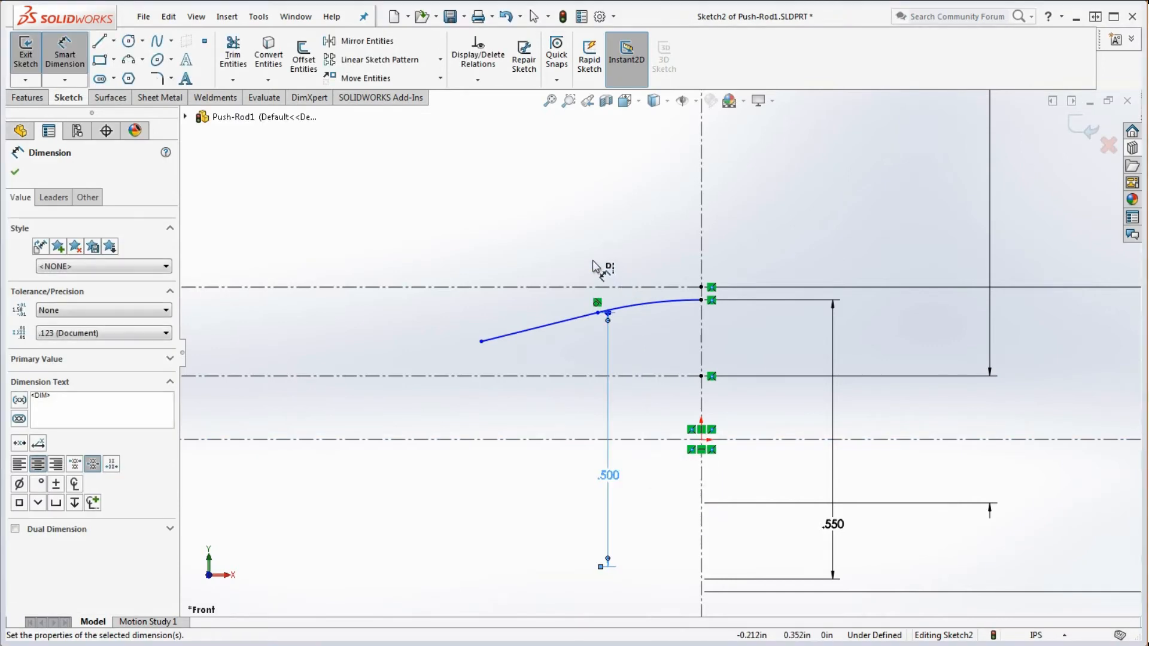
{"action": "key", "text": "Escape"}
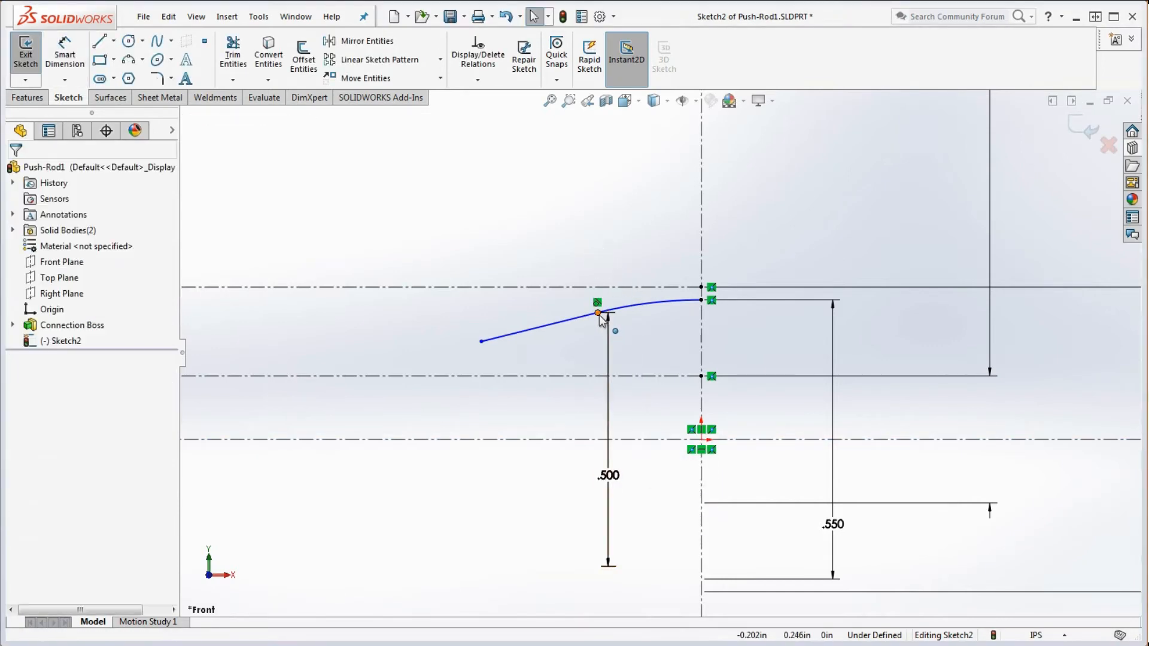
{"action": "left_click", "coordinate": [597, 314]}
{"action": "mouse_move", "coordinate": [593, 325]}
{"action": "left_mouse_down"}
{"action": "mouse_move", "coordinate": [563, 333]}
{"action": "mouse_move", "coordinate": [620, 329]}
{"action": "mouse_move", "coordinate": [585, 334]}
{"action": "mouse_move", "coordinate": [630, 314]}
{"action": "mouse_move", "coordinate": [591, 324]}
{"action": "left_mouse_up"}
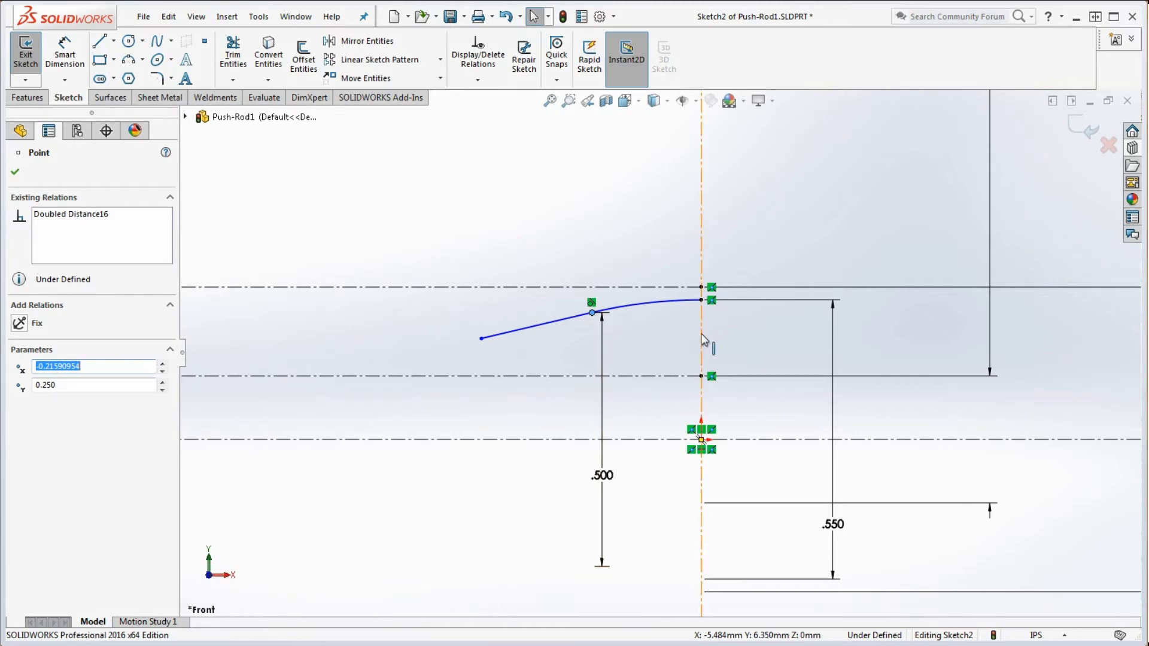
Dimension the angle between the sloping line and the long horizontal centerline and set it to 12 degrees.
{"action": "left_click", "coordinate": [65, 51]}
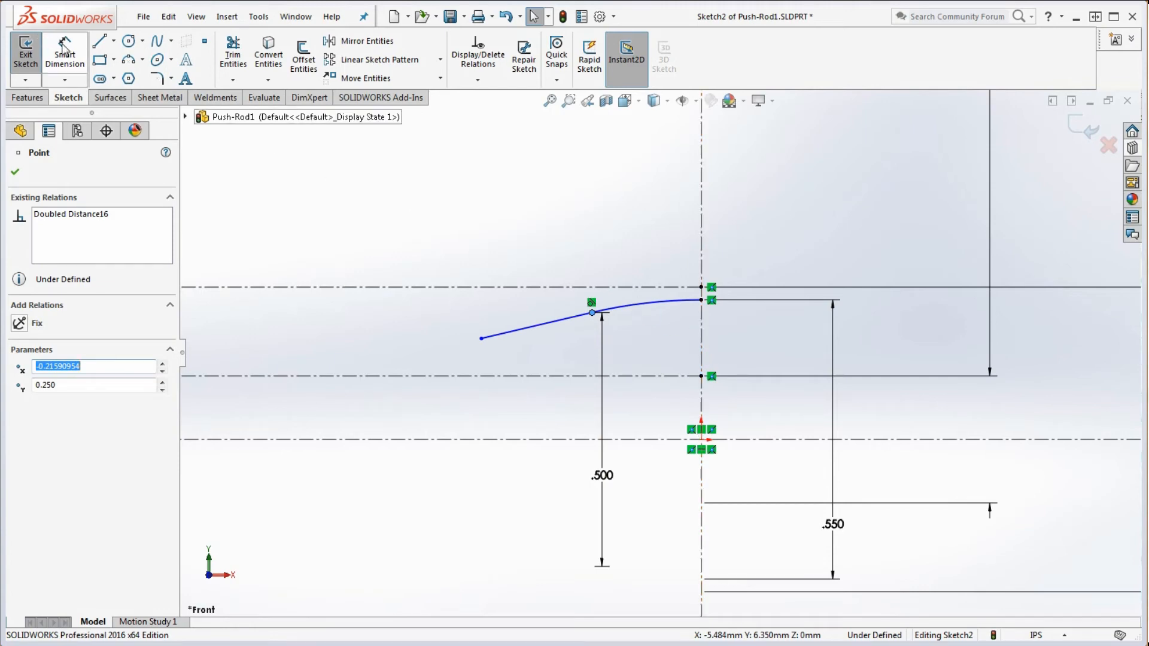
{"action": "left_click", "coordinate": [558, 326]}
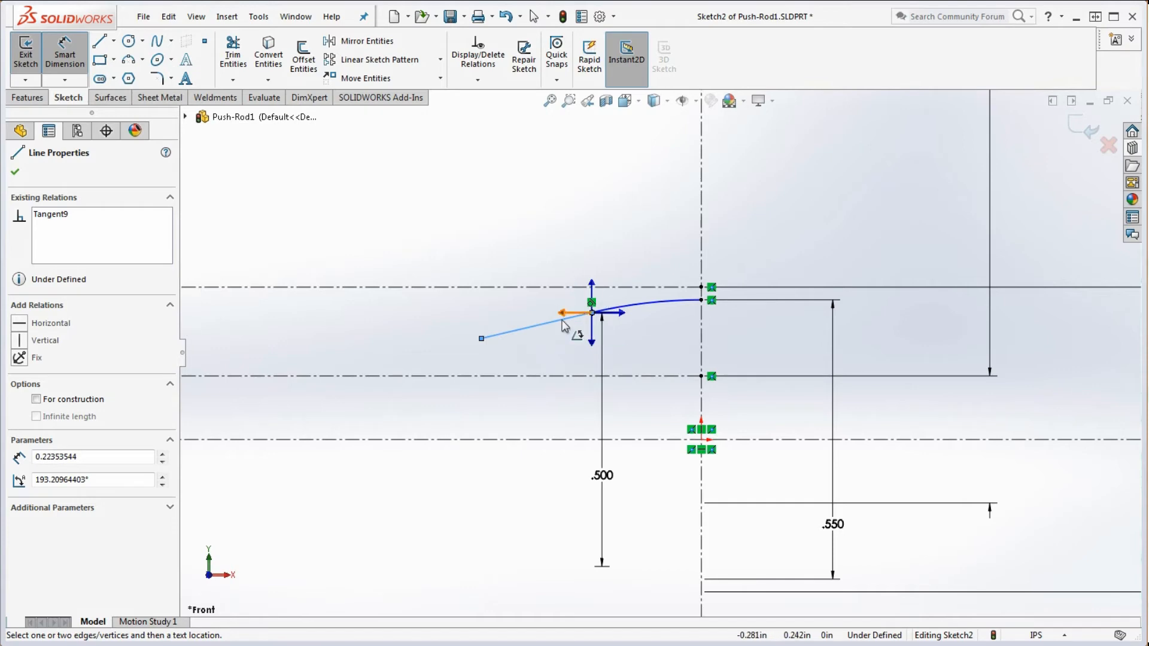
{"action": "key", "text": "Escape"}
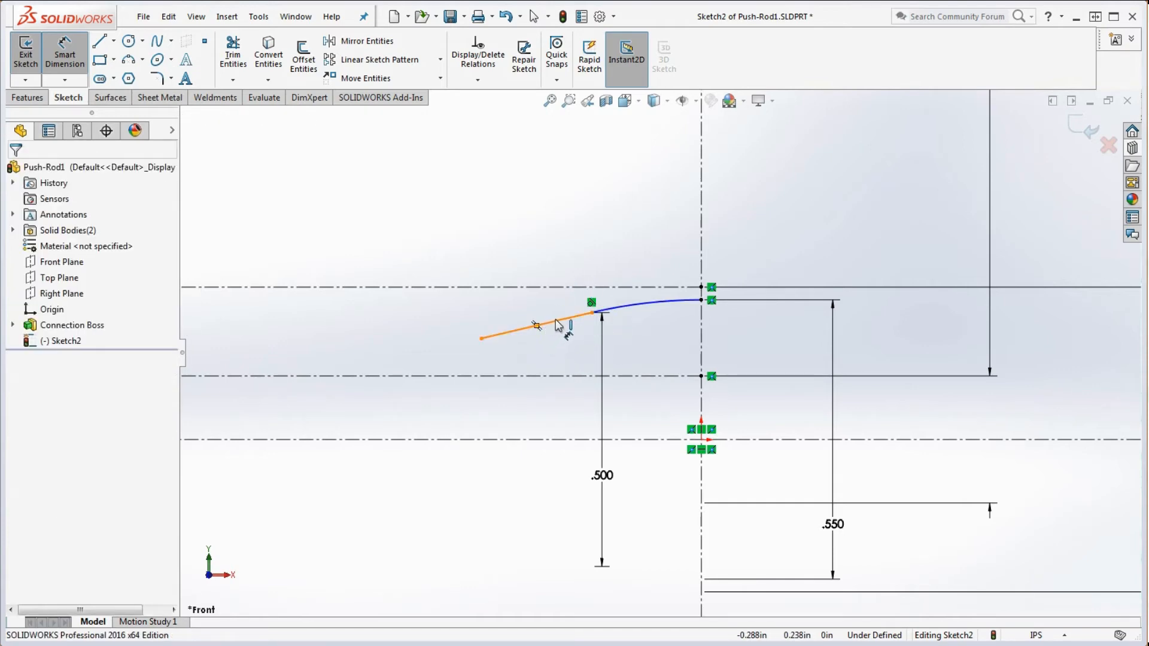
{"action": "left_click", "coordinate": [556, 325]}
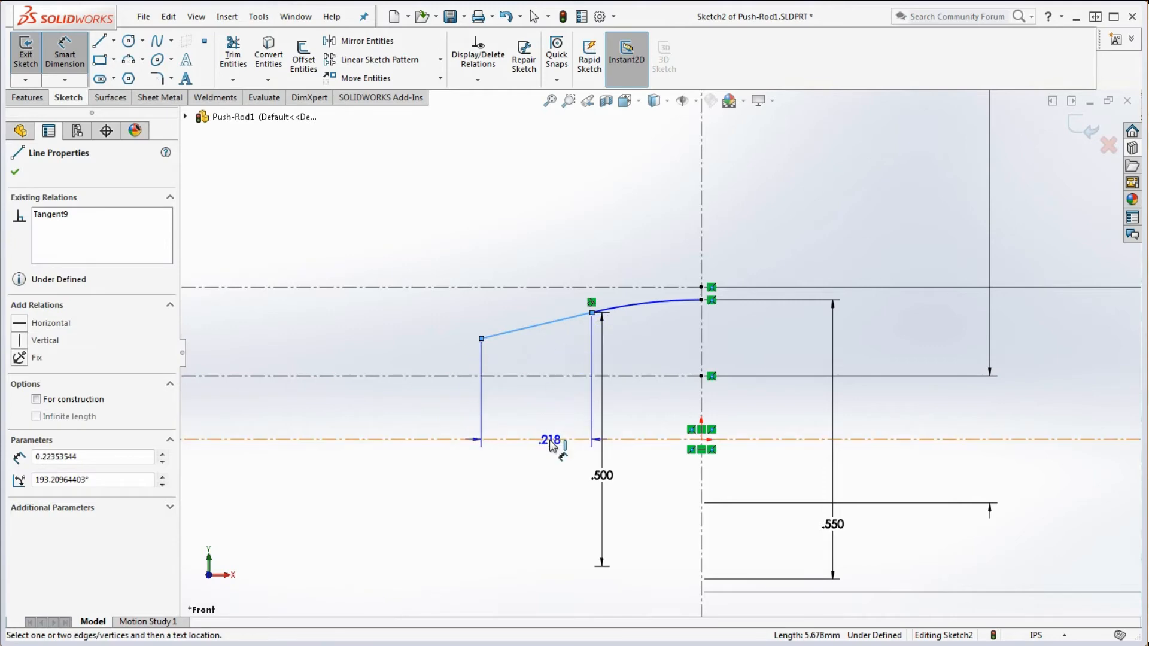
{"action": "left_click", "coordinate": [550, 441]}
{"action": "left_click", "coordinate": [549, 408]}
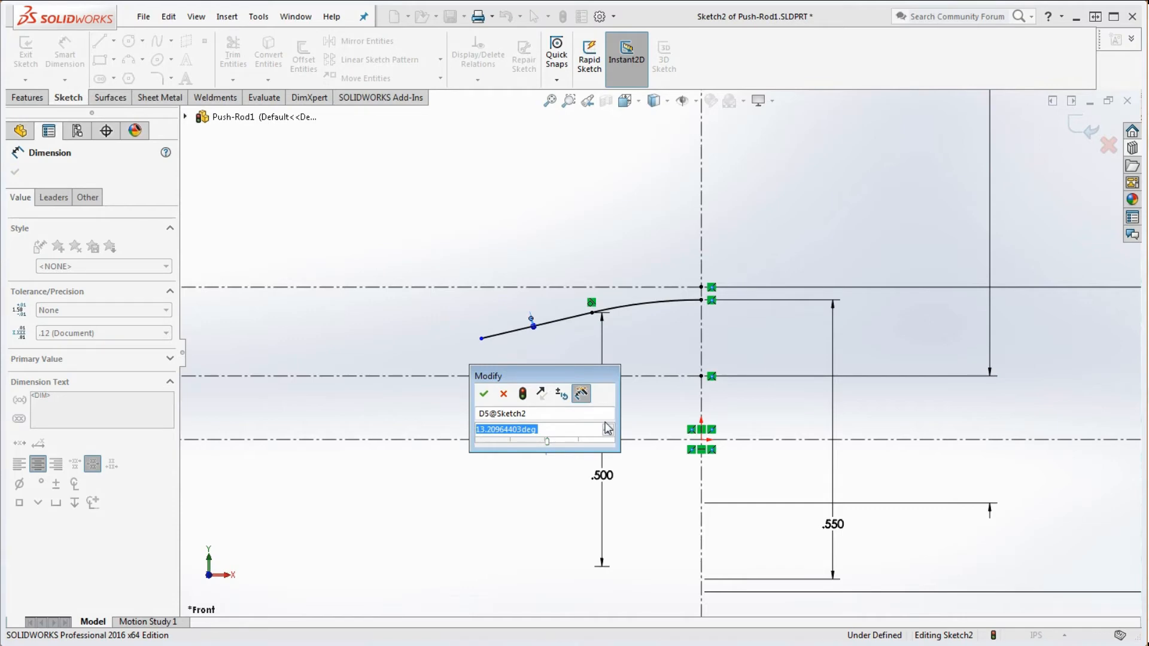
{"action": "type", "text": "12"}
{"action": "key", "text": "Return"}
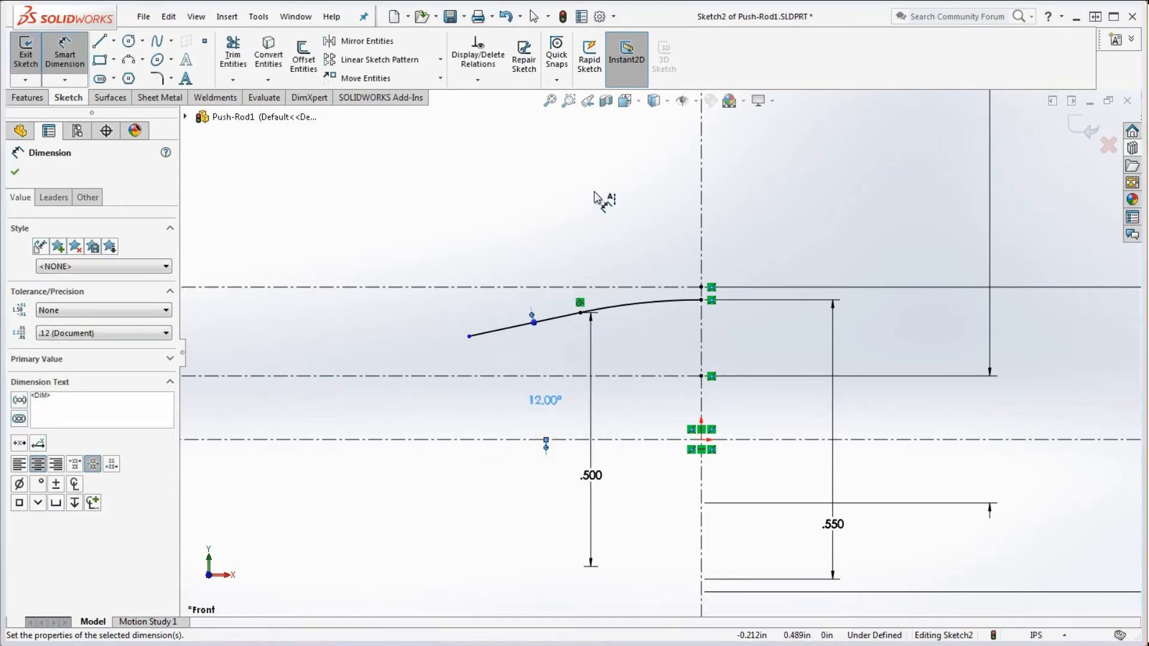
{"action": "key", "text": "Escape"}
{"action": "left_click_drag", "start_coordinate": [472, 342], "coordinate": [479, 368]}
{"action": "left_click", "coordinate": [500, 425]}
{"action": "scroll", "coordinate": [637, 424], "scroll_direction": "up", "scroll_amount": 6}
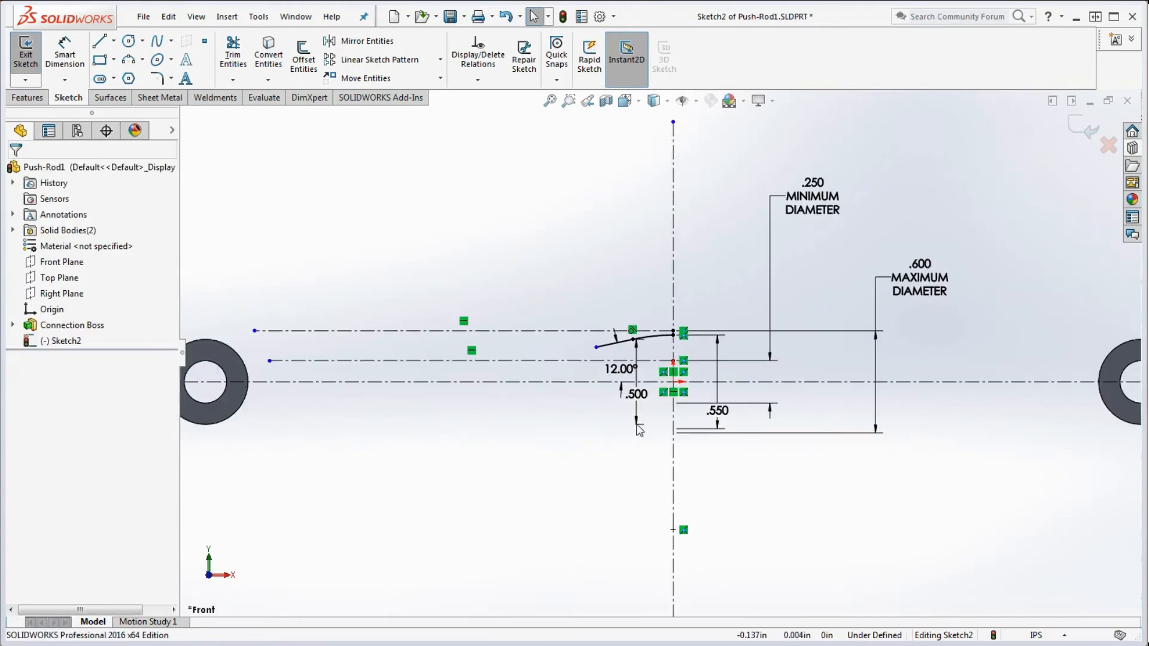
{"action": "scroll", "coordinate": [638, 383], "scroll_direction": "down", "scroll_amount": 4}
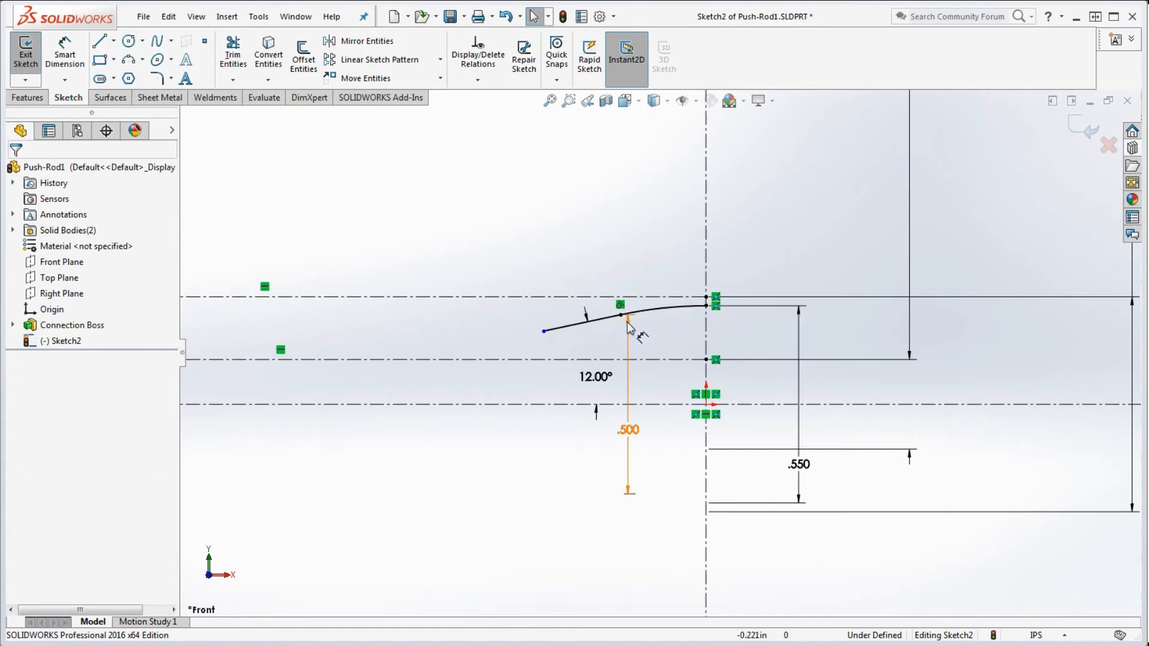
{"action": "scroll", "coordinate": [549, 339], "scroll_direction": "up", "scroll_amount": 3}
{"action": "scroll", "coordinate": [595, 353], "scroll_direction": "down", "scroll_amount": 2}
{"action": "scroll", "coordinate": [622, 352], "scroll_direction": "up", "scroll_amount": 3}
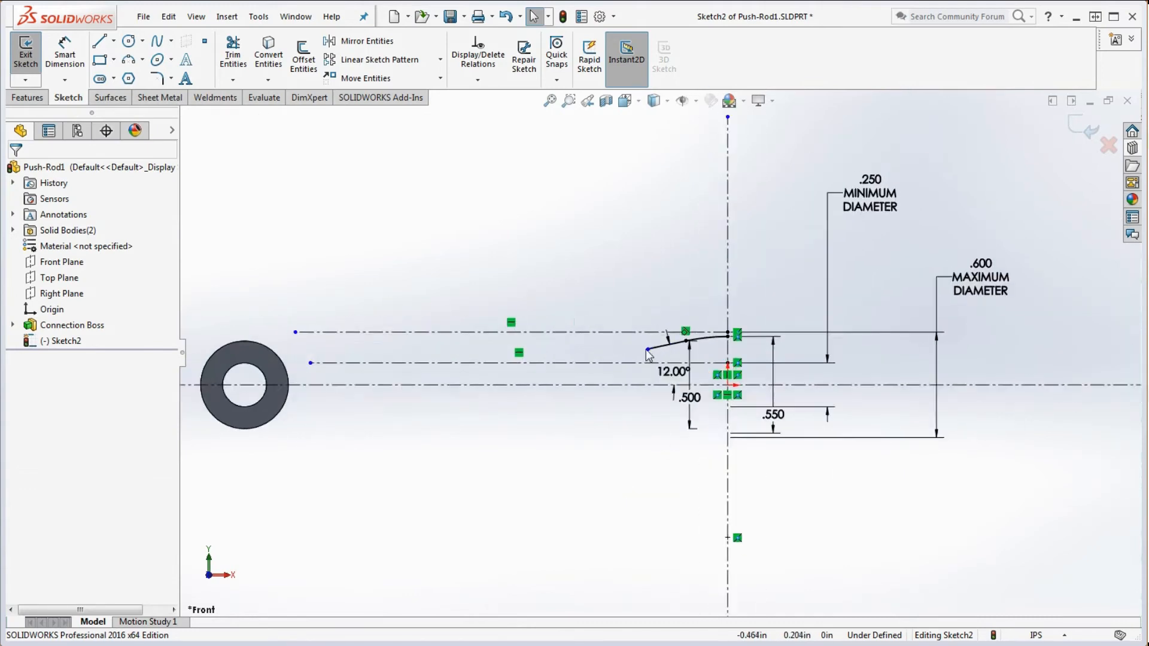
{"action": "scroll", "coordinate": [645, 350], "scroll_direction": "down", "scroll_amount": 5}
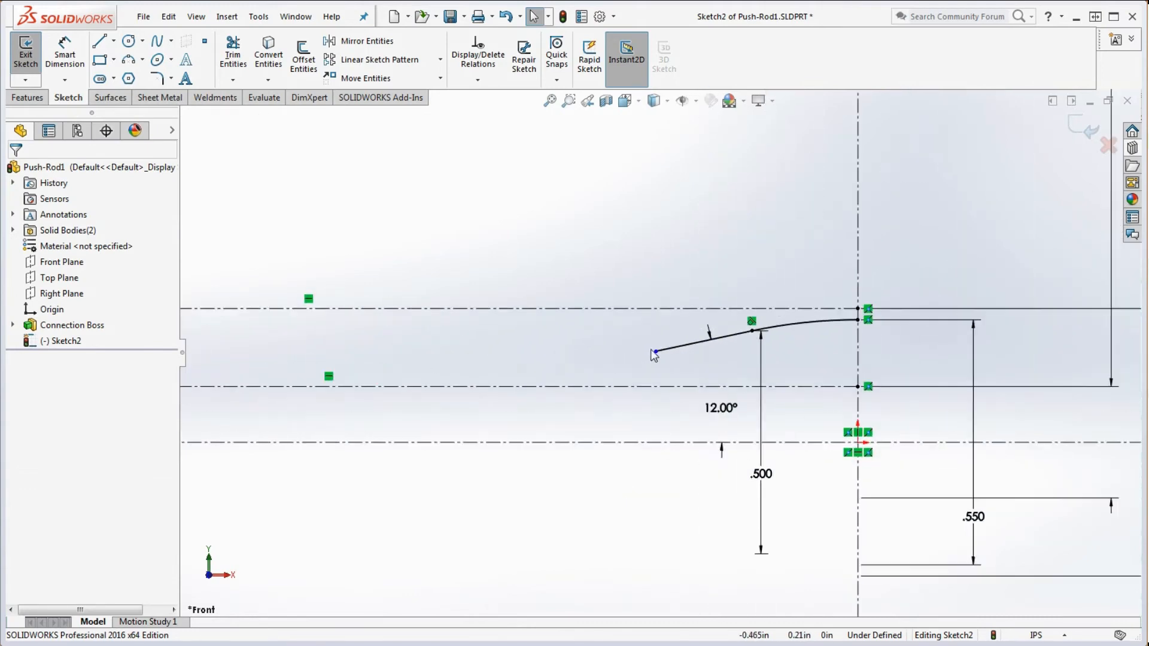
Sketch a tangent arc of about 1.31 in radius leftward from the sloping line's free left endpoint, sagging between the diameter centerlines.
{"action": "left_click", "coordinate": [128, 59]}
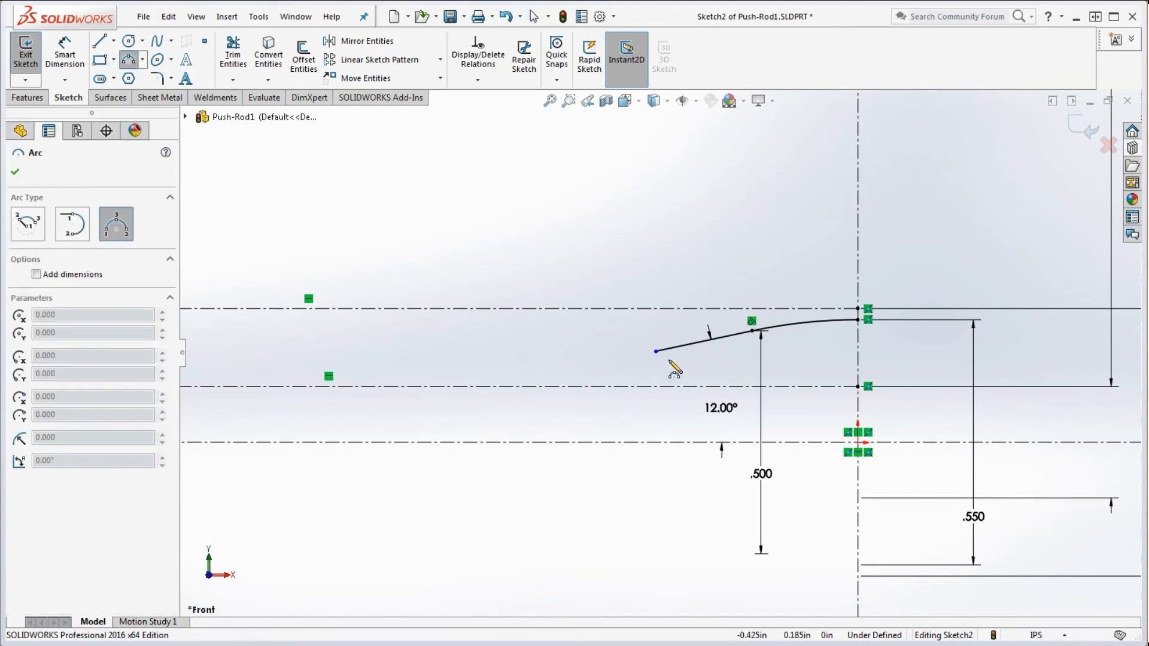
{"action": "left_click", "coordinate": [143, 60]}
{"action": "left_click", "coordinate": [157, 91]}
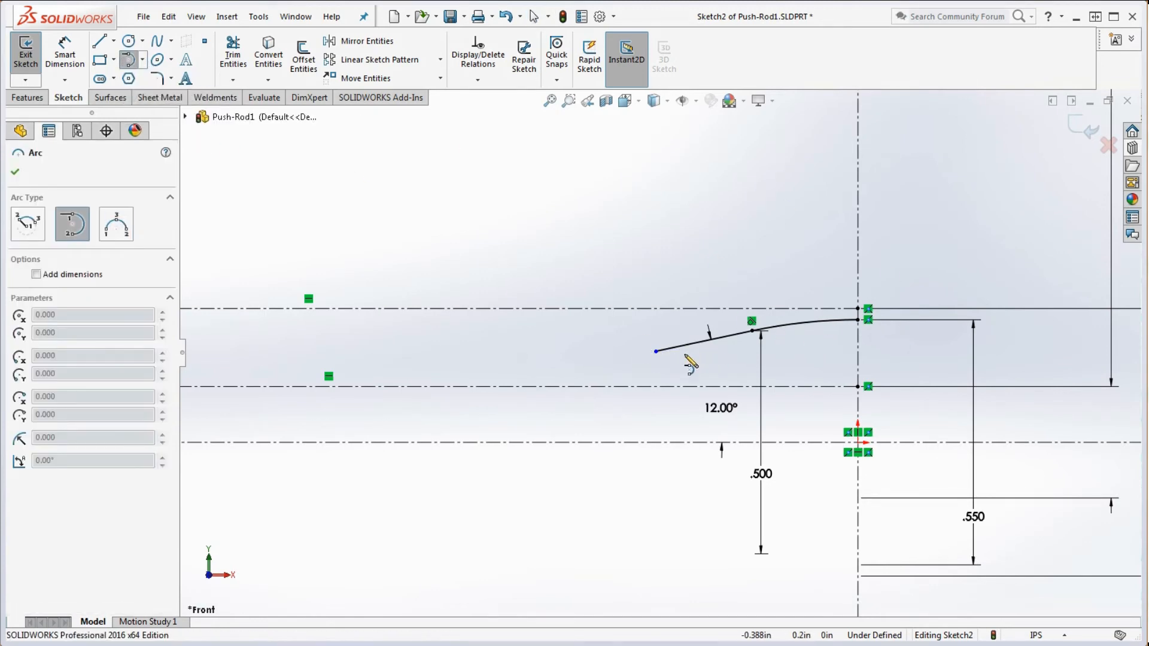
{"action": "left_click", "coordinate": [656, 351]}
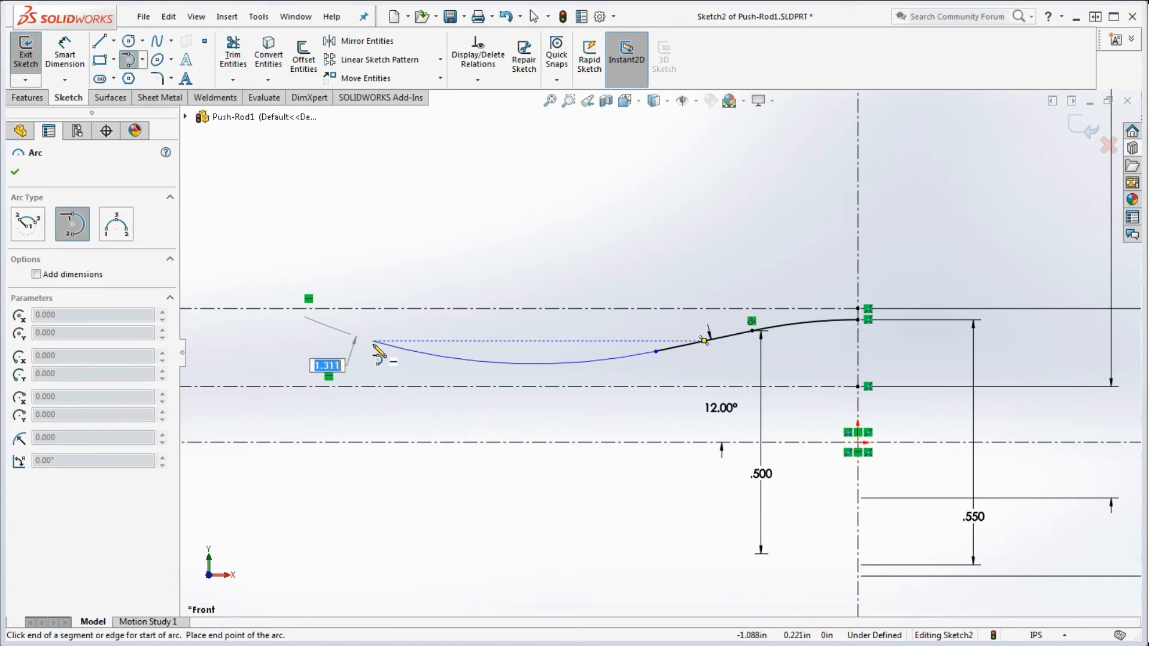
{"action": "left_click", "coordinate": [373, 341]}
{"action": "key", "text": "Escape"}
Make the new arc tangent to the minimum-diameter centerline.
{"action": "left_click", "coordinate": [582, 363]}
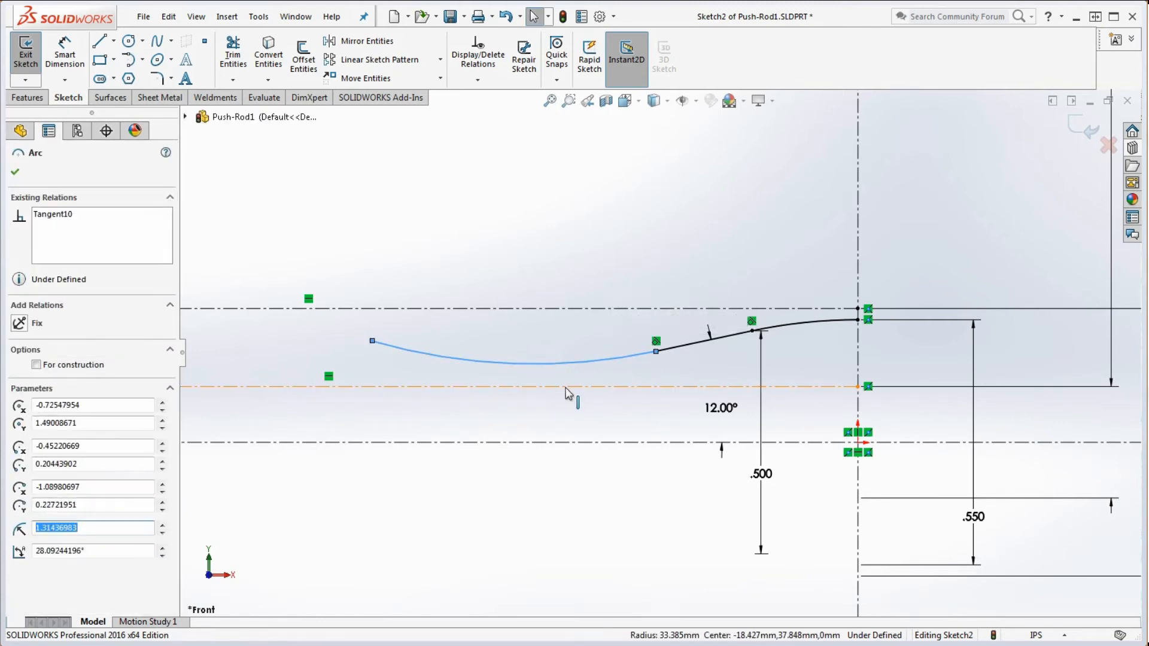
{"action": "left_click", "coordinate": [568, 387], "text": "ctrl"}
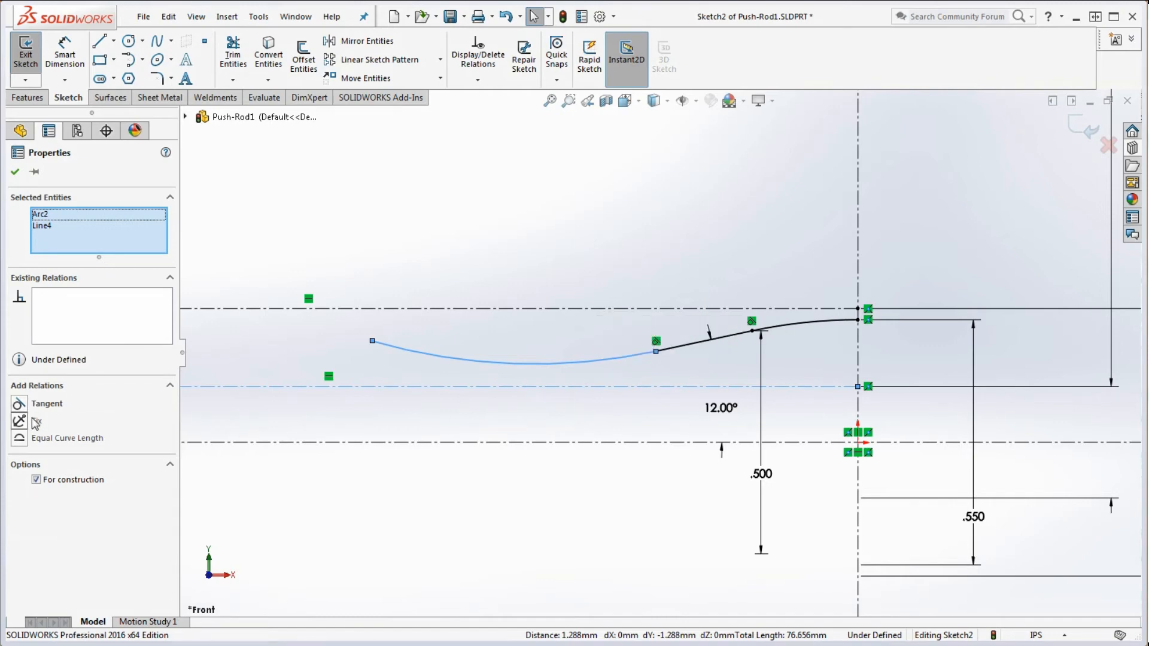
{"action": "left_click", "coordinate": [19, 404]}
{"action": "left_click", "coordinate": [489, 249]}
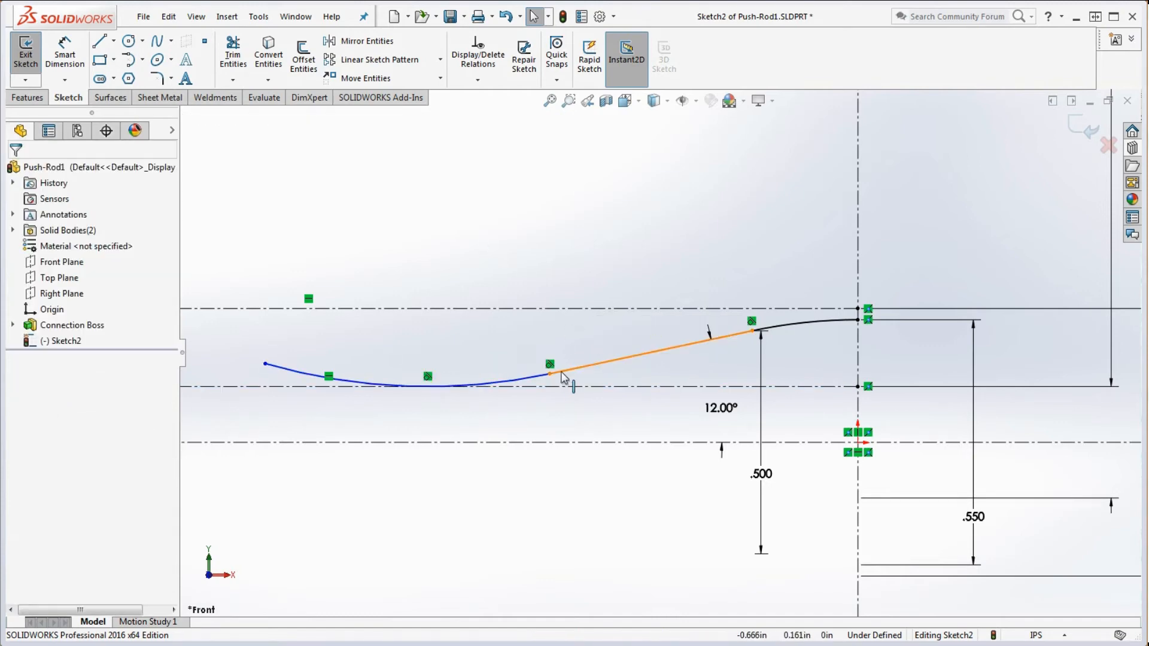
Reshape the lower arc by shifting its joint with the sloping line and its free left endpoint to the right.
{"action": "left_click_drag", "start_coordinate": [550, 375], "coordinate": [592, 363]}
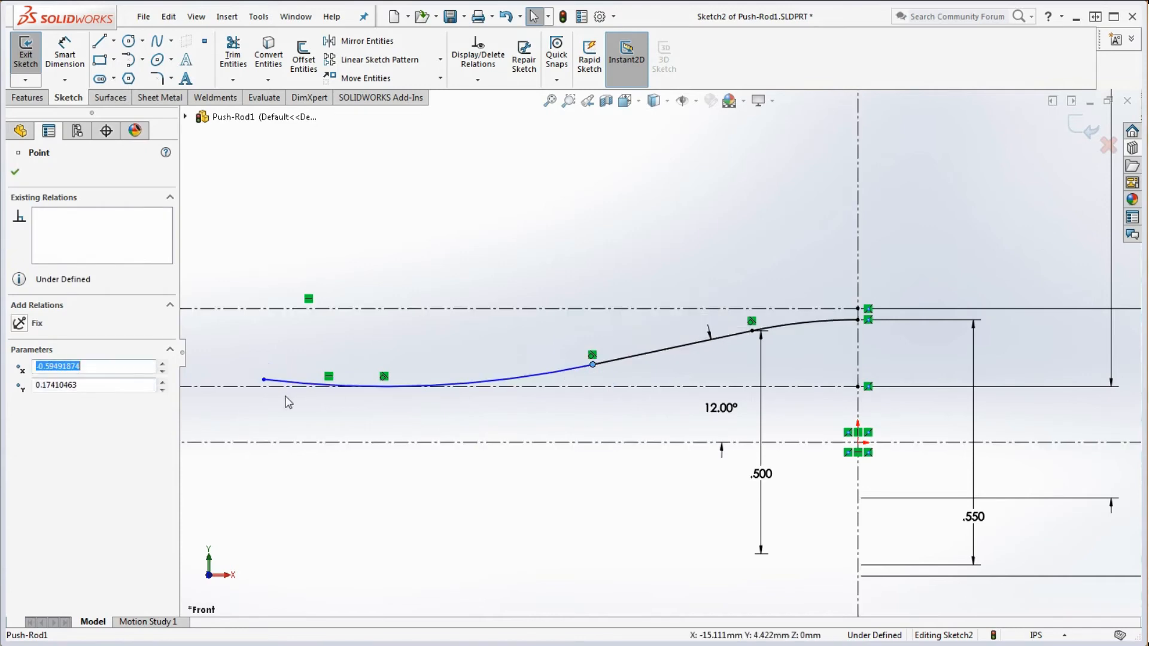
{"action": "left_click_drag", "start_coordinate": [263, 380], "coordinate": [307, 373]}
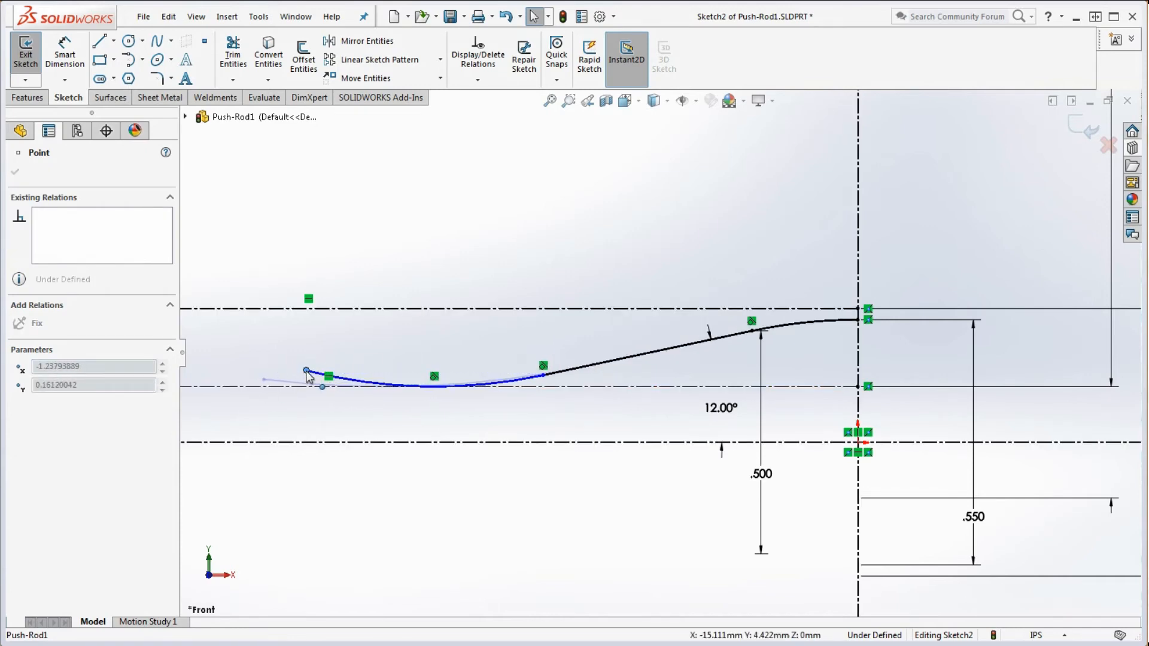
{"action": "left_click", "coordinate": [472, 487]}
{"action": "scroll", "coordinate": [543, 405], "scroll_direction": "down", "scroll_amount": 3}
{"action": "scroll", "coordinate": [612, 368], "scroll_direction": "up", "scroll_amount": 6}
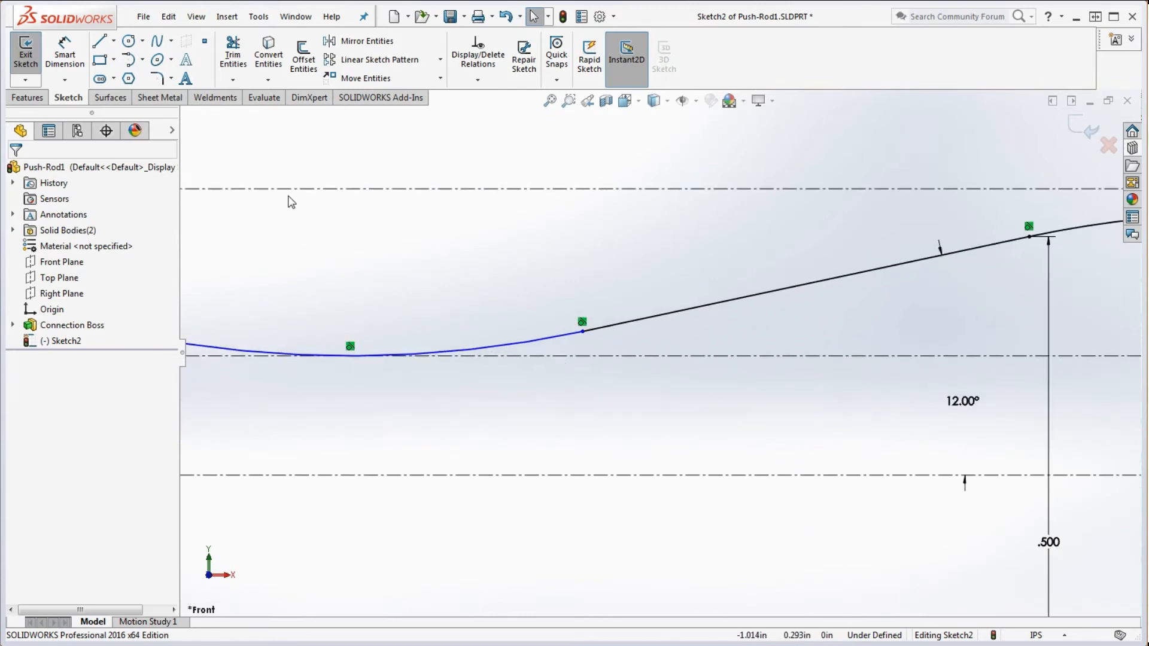
Dimension the joint between the sloping line and lower arc as a doubled distance of .3 in across the long horizontal centerline.
{"action": "left_click", "coordinate": [66, 60]}
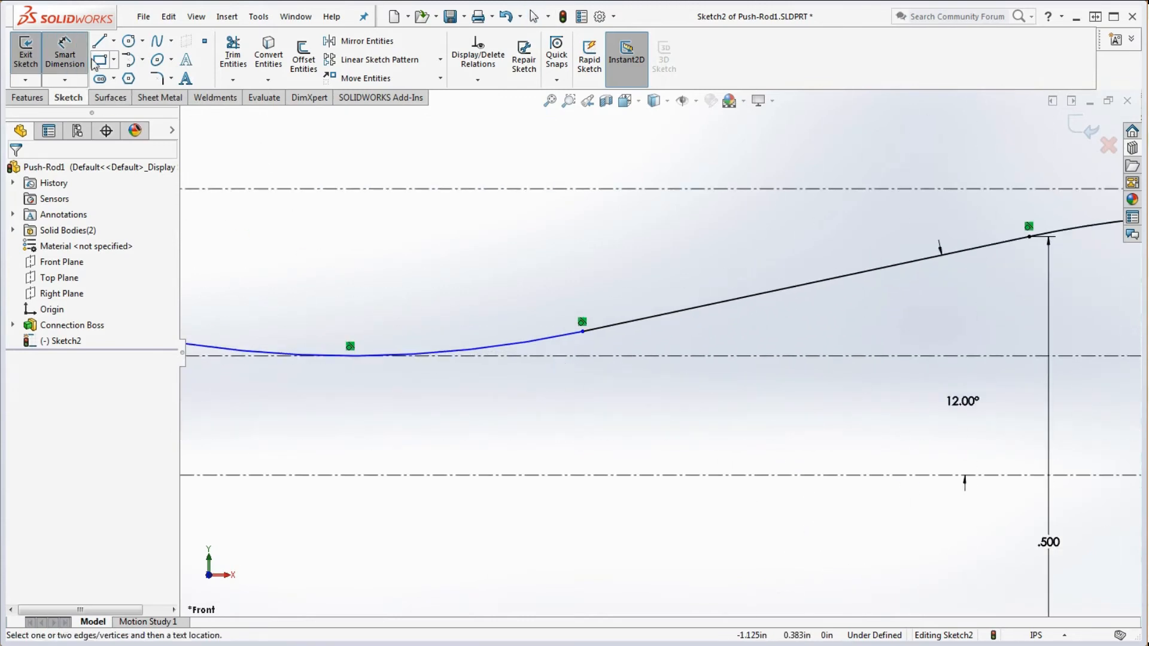
{"action": "left_click", "coordinate": [583, 330]}
{"action": "left_click", "coordinate": [615, 474]}
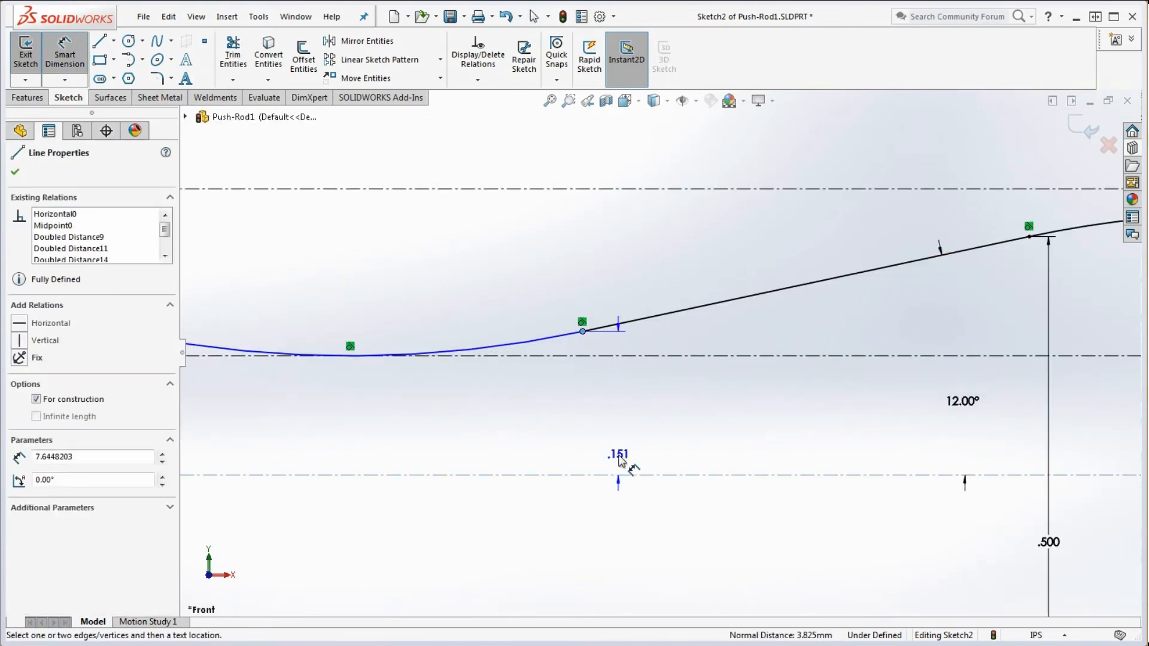
{"action": "left_click", "coordinate": [621, 506]}
{"action": "type", "text": "."}
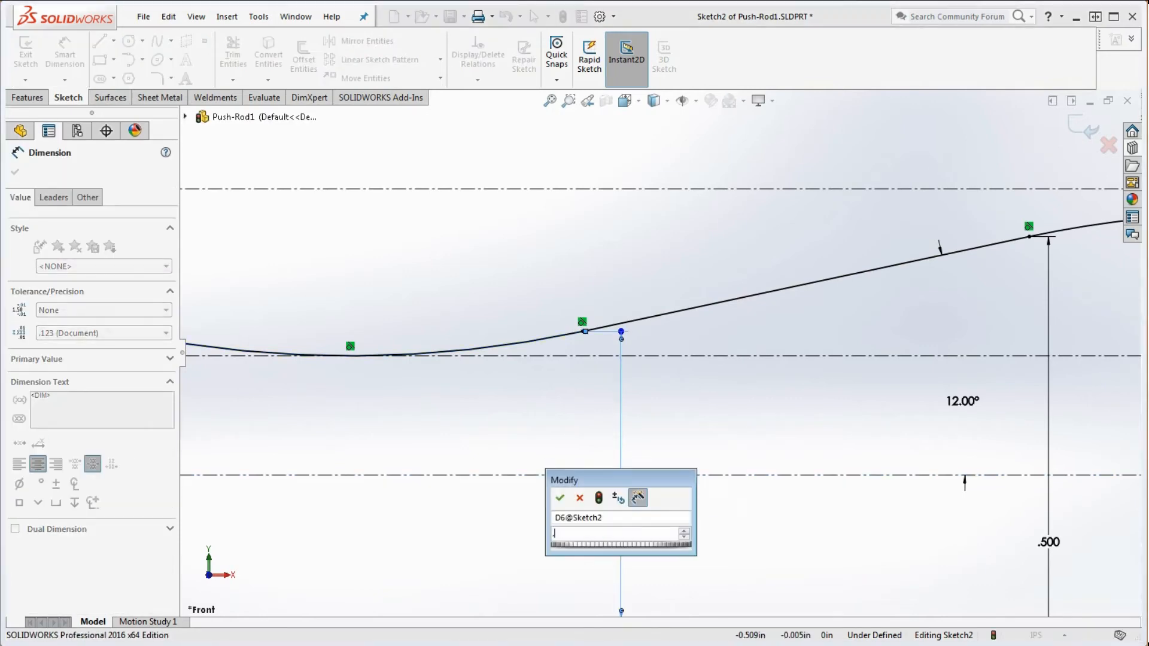
{"action": "type", "text": "3"}
{"action": "key", "text": "Return"}
{"action": "key", "text": "f"}
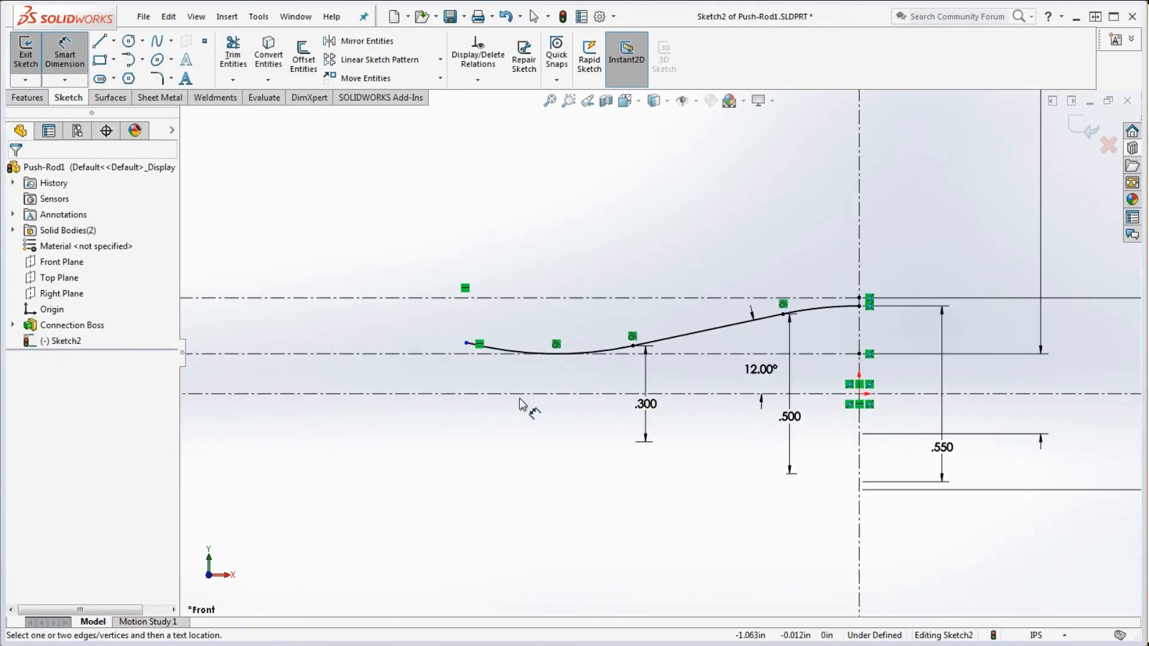
Lengthen the lower arc by moving its free left endpoint farther left and upward.
{"action": "scroll", "coordinate": [471, 362], "scroll_direction": "down", "scroll_amount": 4}
{"action": "key", "text": "Escape"}
{"action": "left_click_drag", "start_coordinate": [500, 311], "coordinate": [451, 284]}
{"action": "left_click", "coordinate": [497, 281]}
{"action": "scroll", "coordinate": [515, 239], "scroll_direction": "up", "scroll_amount": 6}
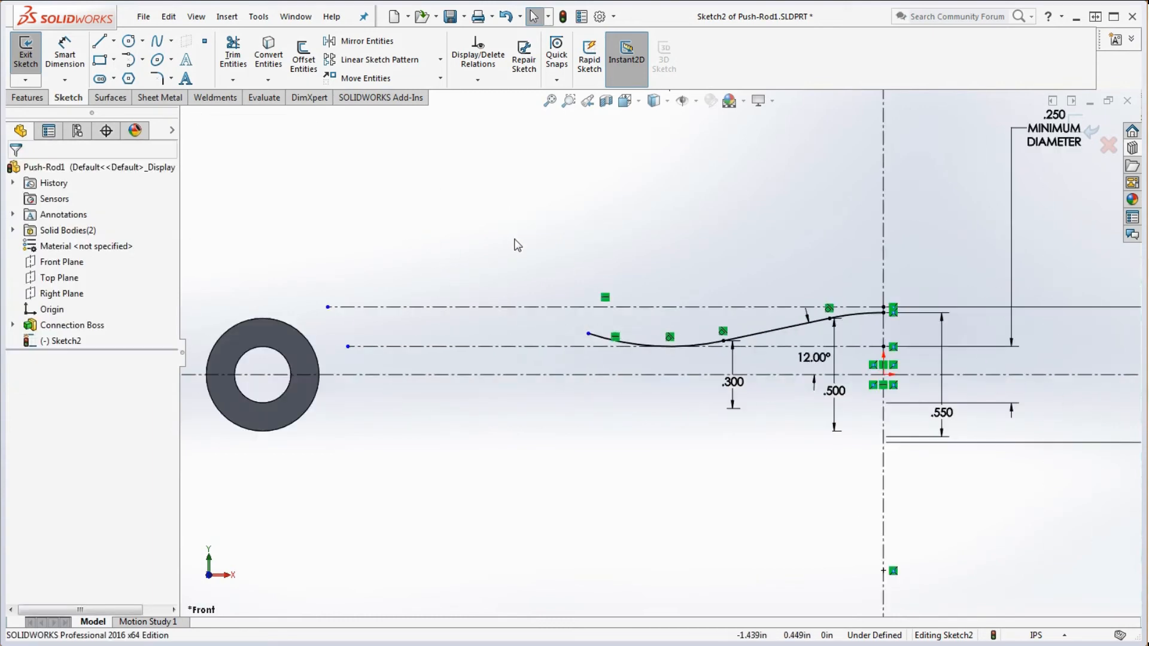
Sketch another tangent arc leftward from the lower arc's free endpoint and reshape it into an upward bow below the maximum-diameter centerline.
{"action": "left_click", "coordinate": [128, 60]}
{"action": "scroll", "coordinate": [635, 338], "scroll_direction": "down", "scroll_amount": 5}
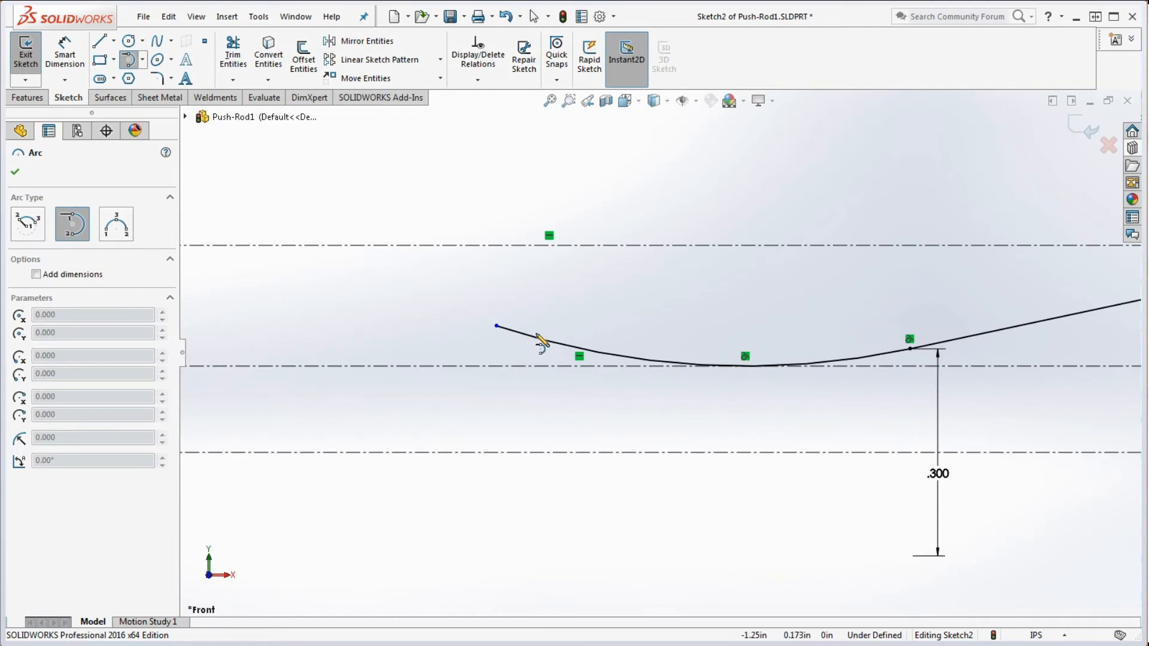
{"action": "left_click", "coordinate": [497, 327]}
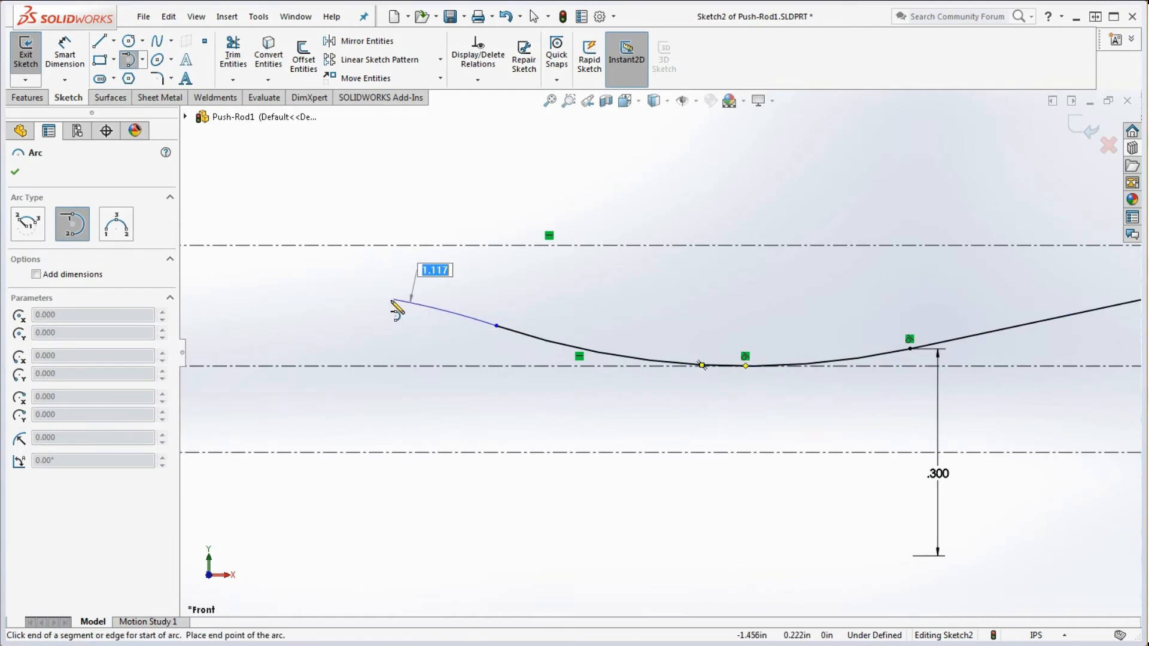
{"action": "left_click", "coordinate": [192, 287]}
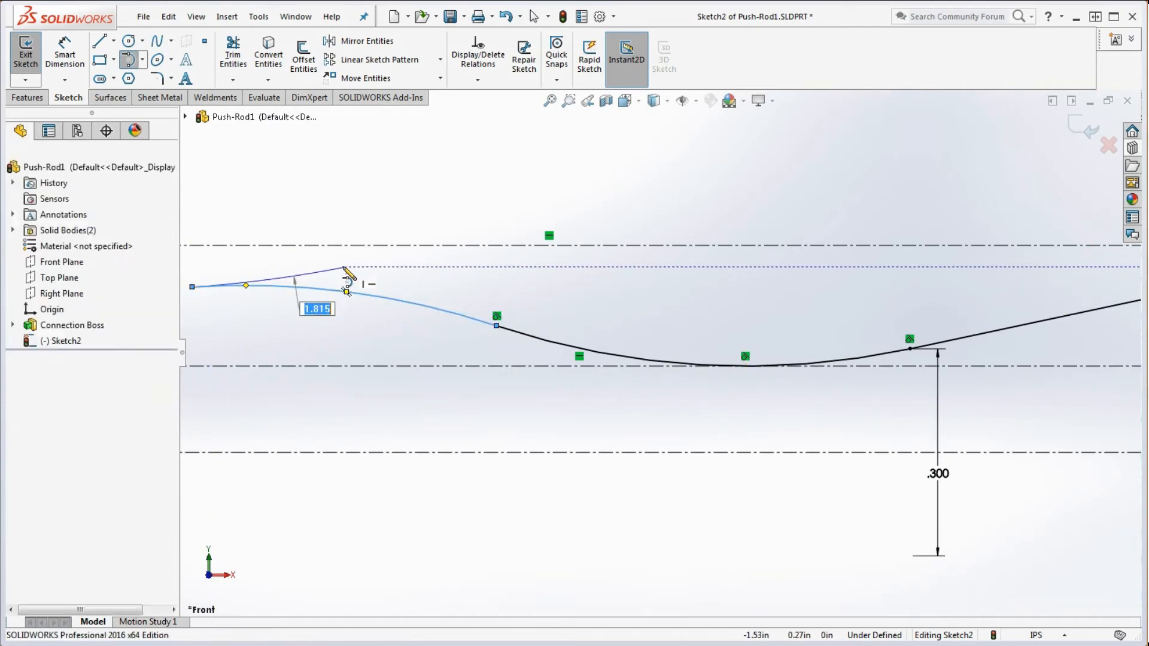
{"action": "key", "text": "Escape"}
{"action": "left_click_drag", "start_coordinate": [372, 296], "coordinate": [370, 268]}
{"action": "scroll", "coordinate": [458, 311], "scroll_direction": "up", "scroll_amount": 5}
{"action": "scroll", "coordinate": [471, 311], "scroll_direction": "down", "scroll_amount": 4}
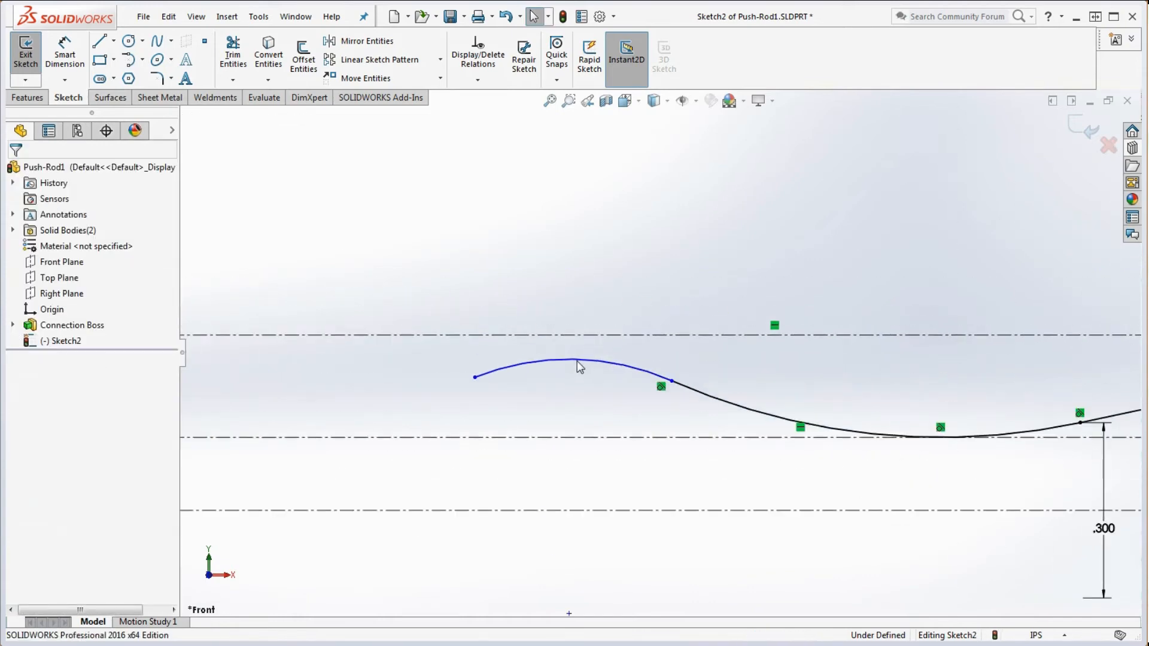
Make the leftmost arc tangent to the maximum-diameter centerline and extend its free left endpoint slightly farther left and down.
{"action": "left_click", "coordinate": [577, 361]}
{"action": "left_click", "coordinate": [566, 335], "text": "ctrl"}
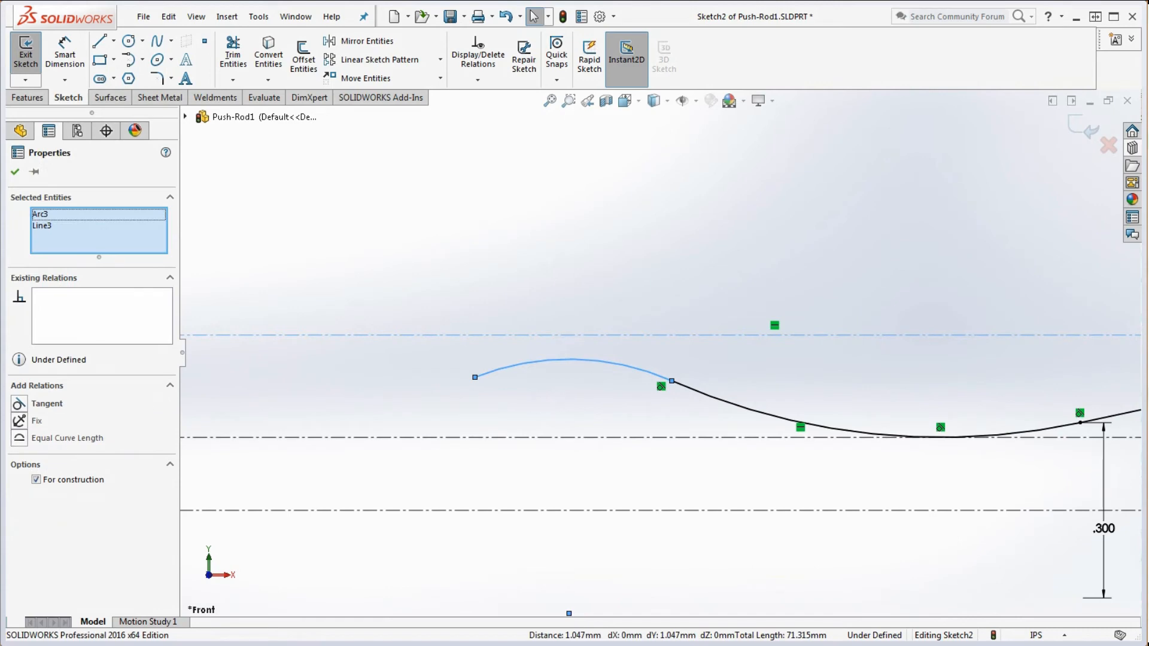
{"action": "left_click", "coordinate": [27, 404]}
{"action": "left_click", "coordinate": [439, 267]}
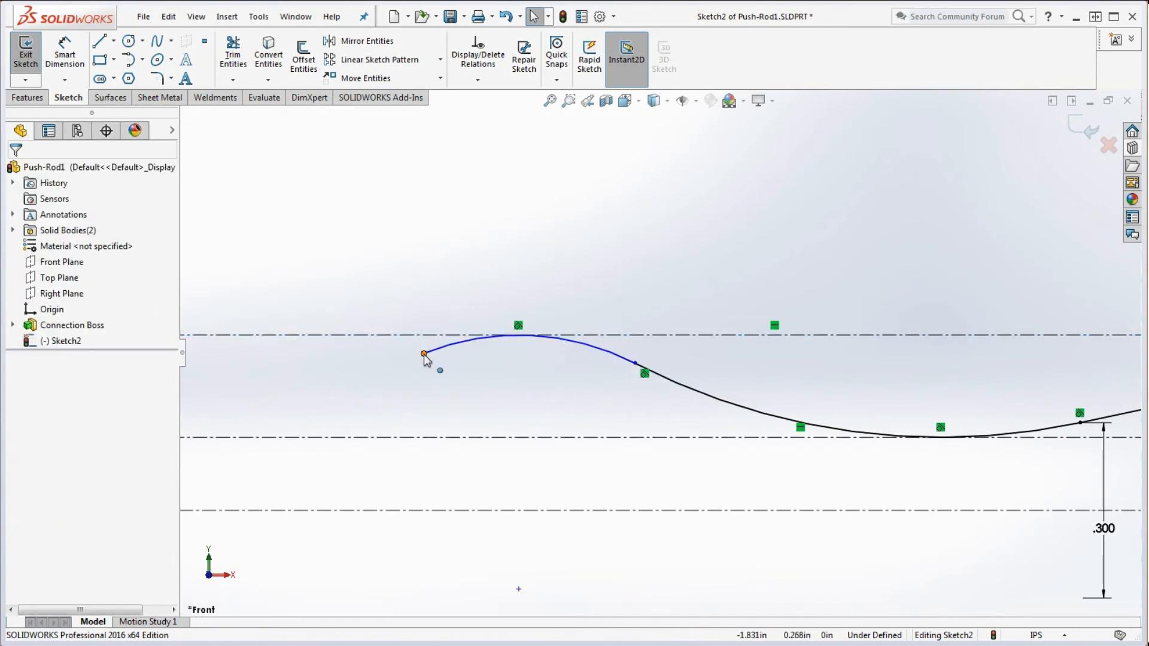
{"action": "mouse_move", "coordinate": [424, 354]}
{"action": "left_mouse_down"}
{"action": "mouse_move", "coordinate": [405, 377]}
{"action": "mouse_move", "coordinate": [411, 360]}
{"action": "left_mouse_up"}
{"action": "key", "text": "Escape"}
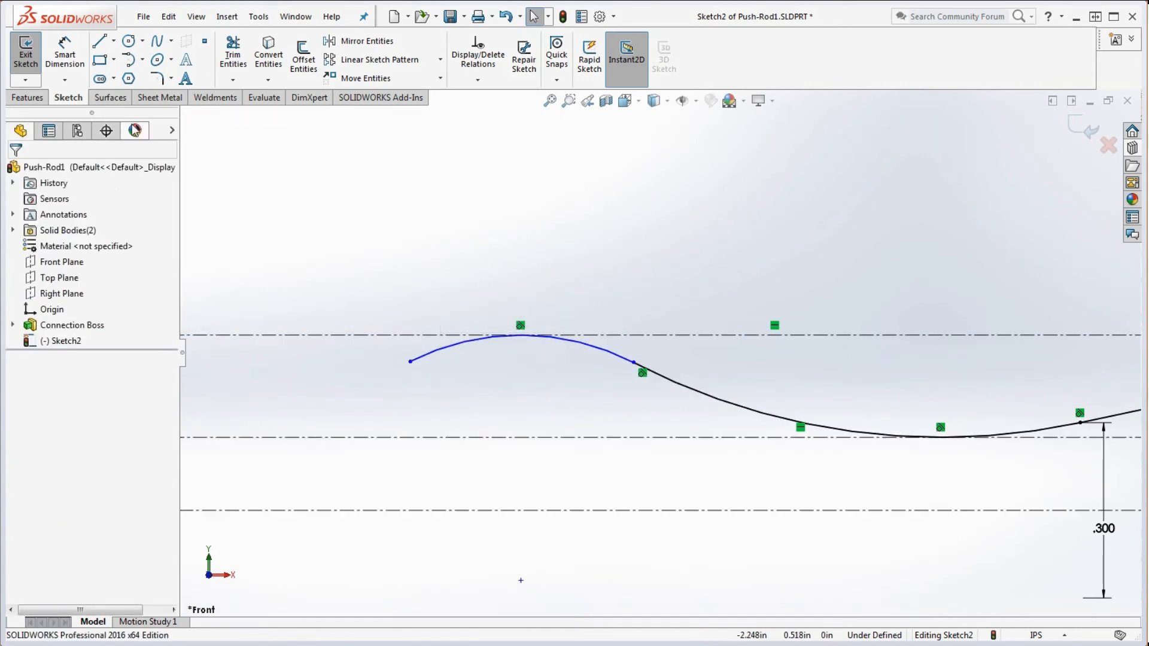
Sketch a short line sloping down and leftward from the upper arc's free endpoint, tangent to the arc.
{"action": "left_click", "coordinate": [100, 42]}
{"action": "left_click", "coordinate": [411, 362]}
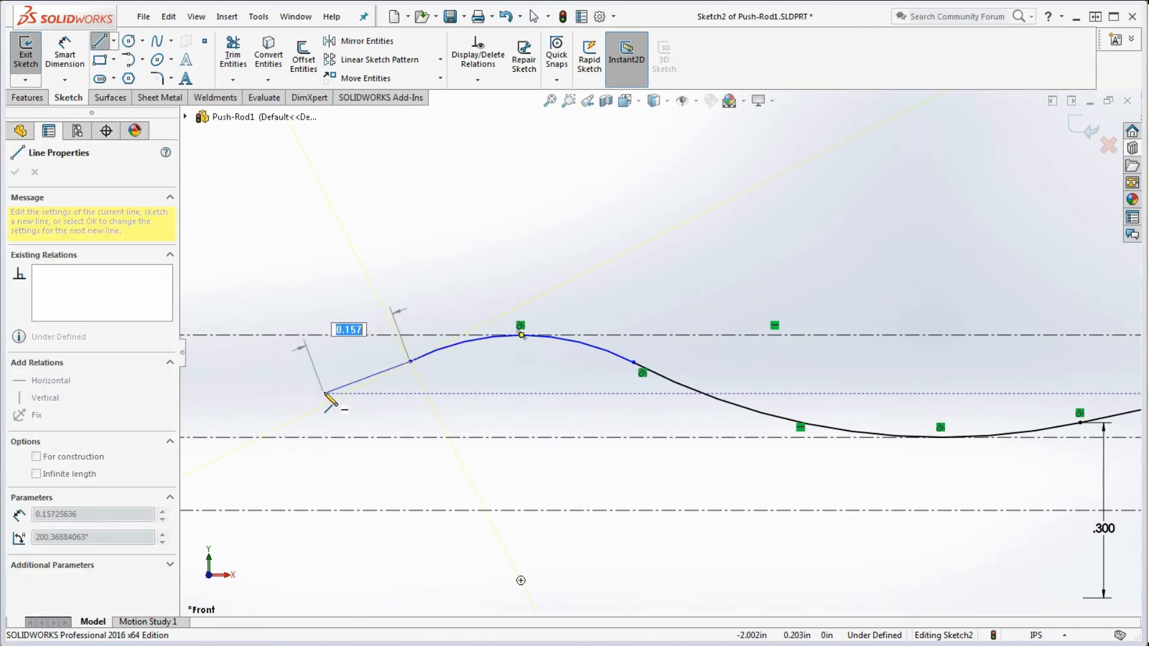
{"action": "left_click", "coordinate": [318, 408]}
{"action": "key", "text": "Escape"}
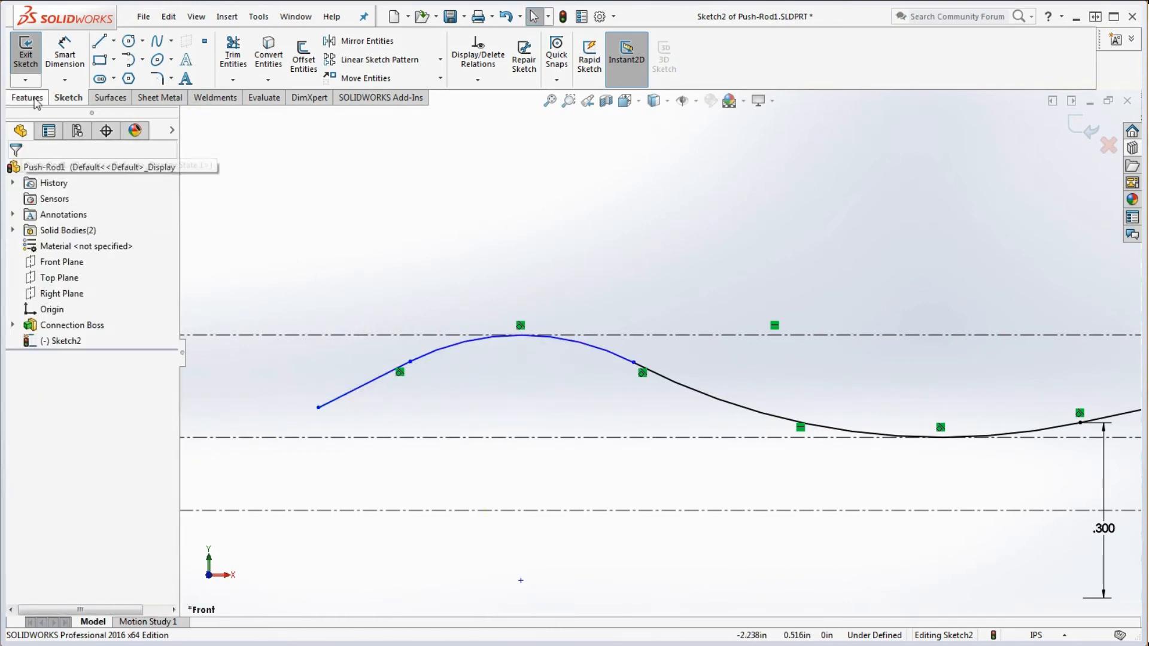
Dimension the joint between the upper and lower arcs as a doubled distance of .5 in across the long horizontal centerline.
{"action": "left_click", "coordinate": [65, 53]}
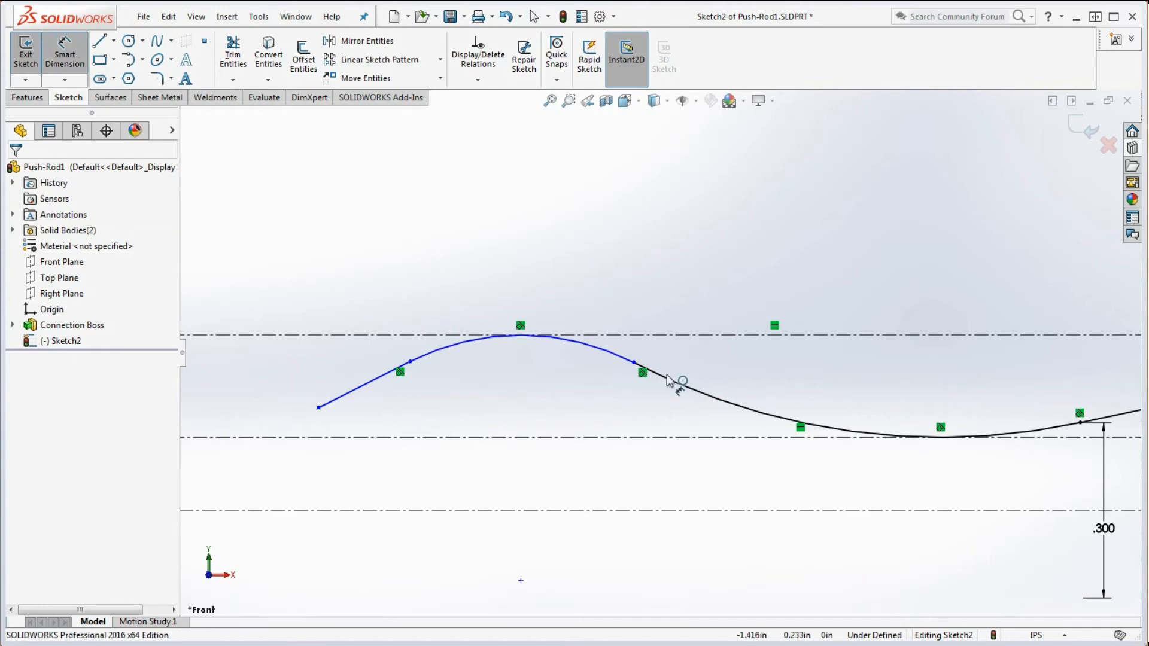
{"action": "left_click", "coordinate": [638, 367]}
{"action": "left_click", "coordinate": [664, 511]}
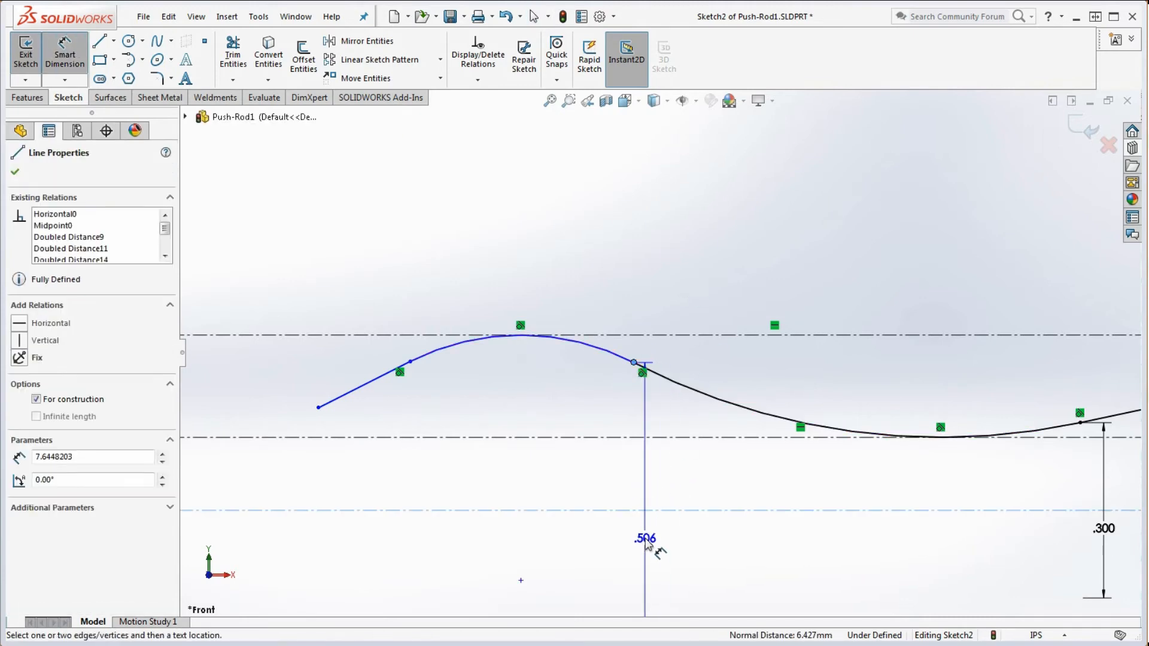
{"action": "left_click", "coordinate": [658, 545]}
{"action": "type", "text": ".5"}
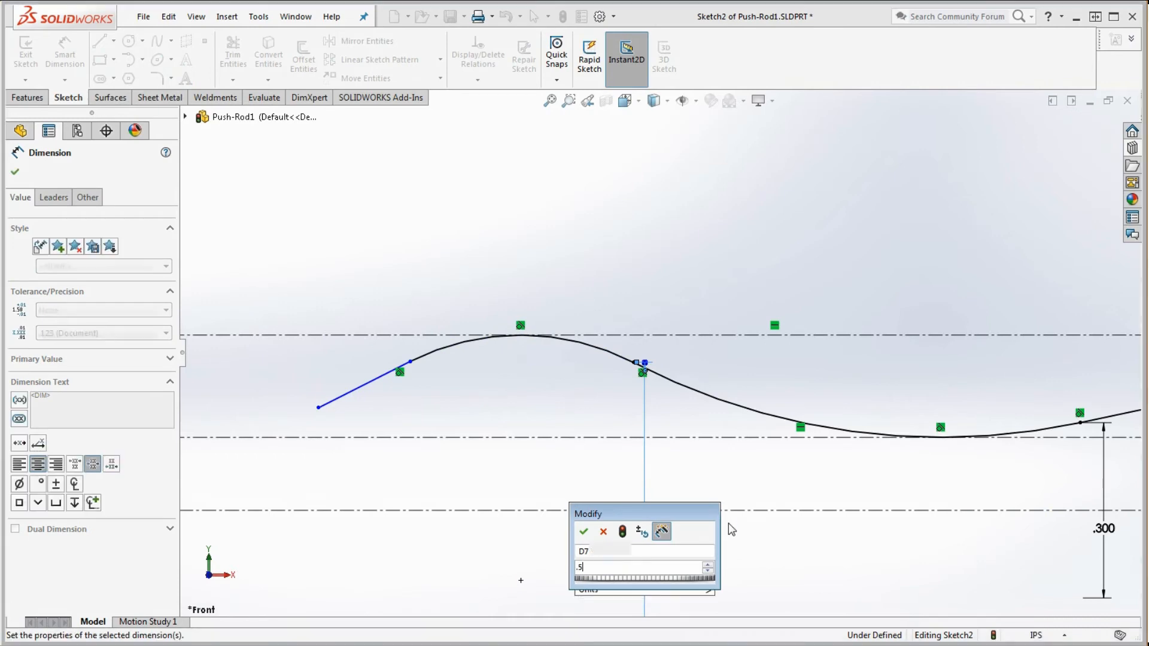
{"action": "key", "text": "Return"}
Dimension the joint between the upper arc and the short sloping line as a doubled distance of .52 in across the long centerline.
{"action": "left_click", "coordinate": [394, 364]}
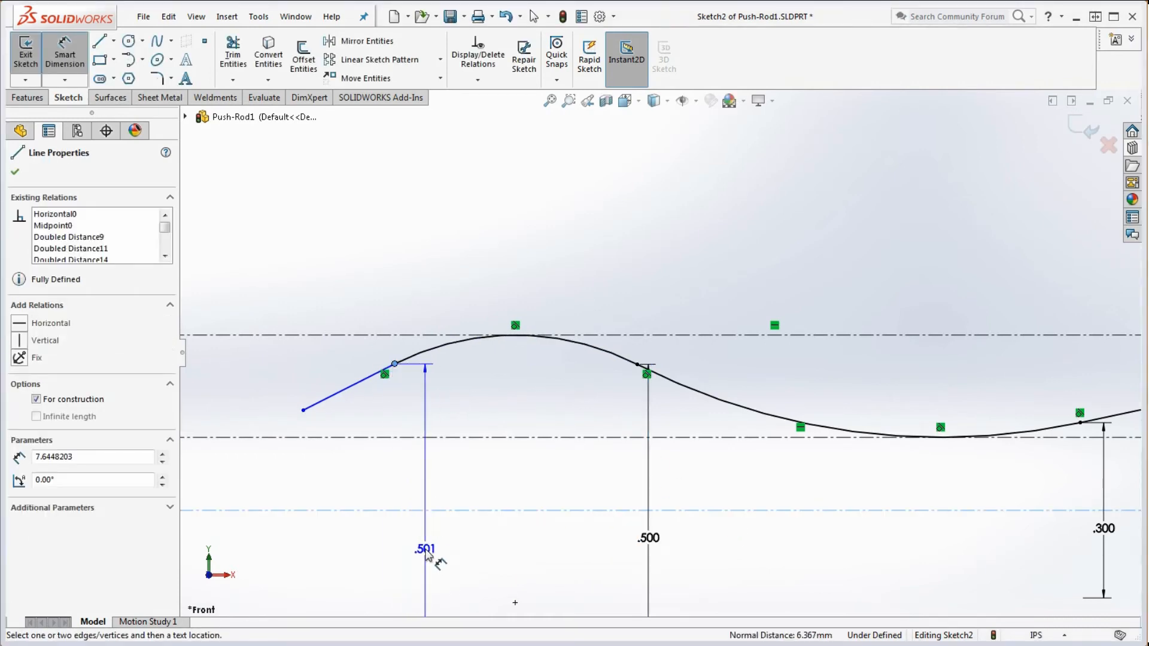
{"action": "scroll", "coordinate": [430, 553], "scroll_direction": "up", "scroll_amount": 5}
{"action": "scroll", "coordinate": [465, 502], "scroll_direction": "down", "scroll_amount": 2}
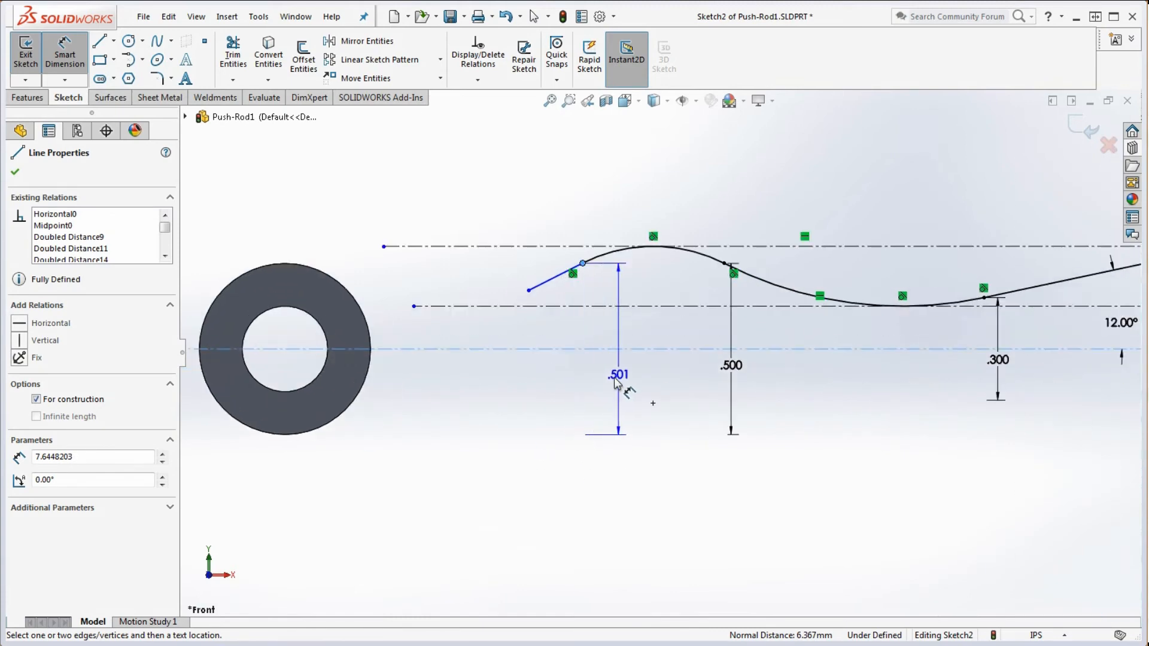
{"action": "left_click", "coordinate": [610, 380]}
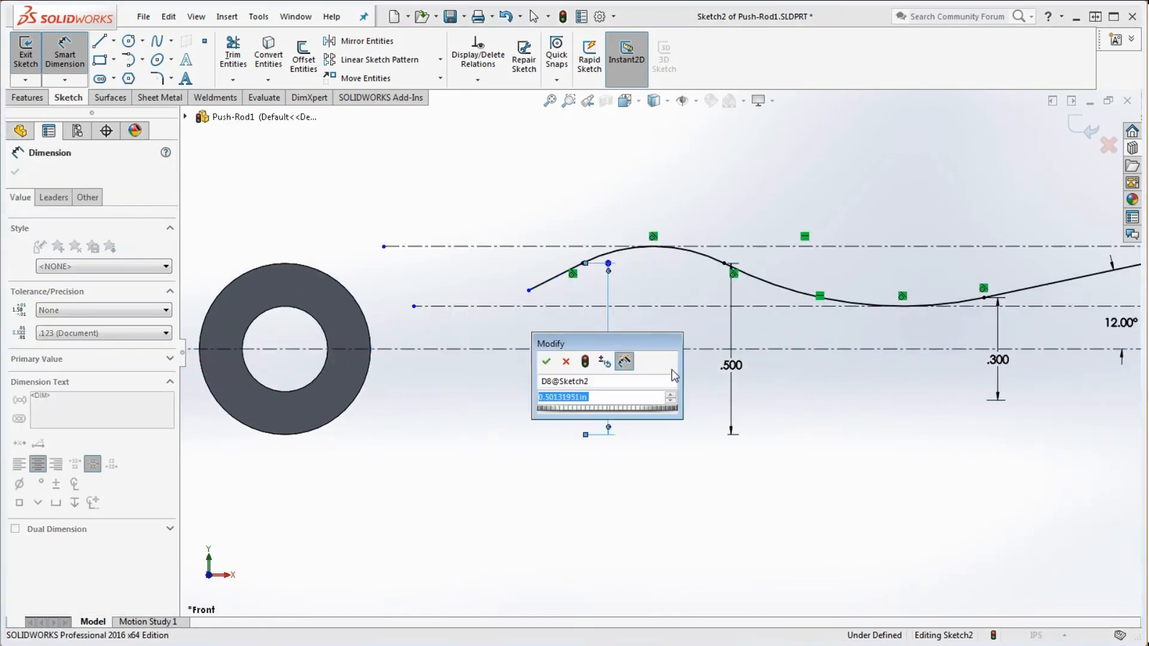
{"action": "type", "text": ".52"}
{"action": "key", "text": "Return"}
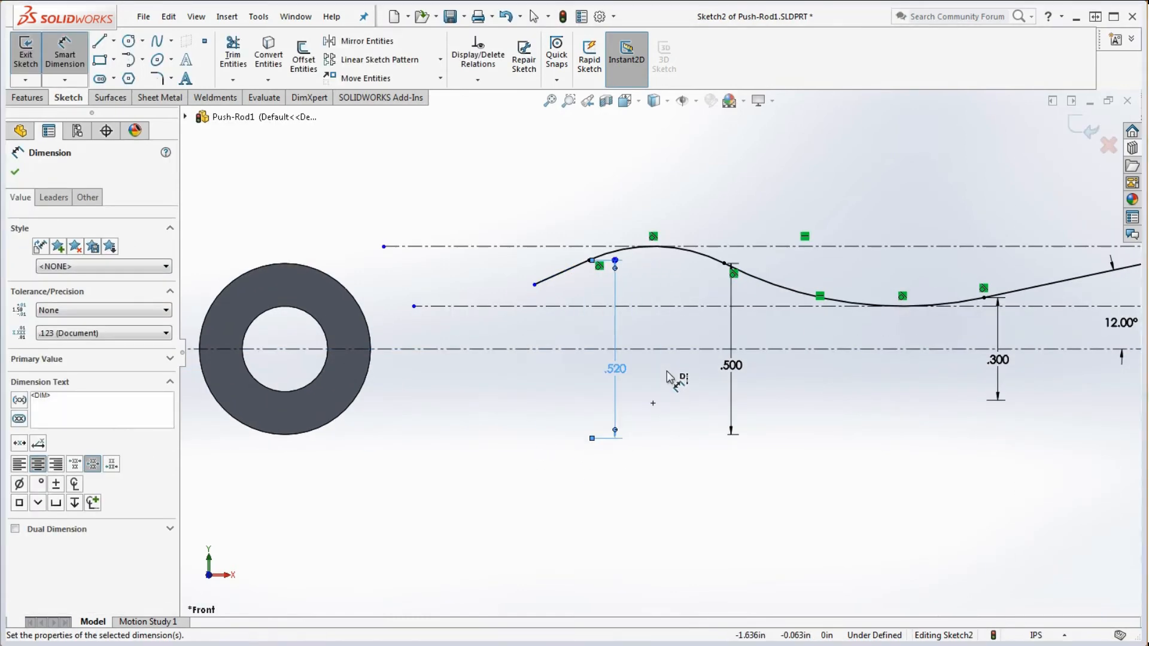
Shorten the leftmost sloping line by moving its free endpoint toward the upper arc.
{"action": "scroll", "coordinate": [535, 285], "scroll_direction": "down", "scroll_amount": 5}
{"action": "key", "text": "Escape"}
{"action": "left_click_drag", "start_coordinate": [566, 312], "coordinate": [635, 290]}
{"action": "scroll", "coordinate": [730, 308], "scroll_direction": "up", "scroll_amount": 3}
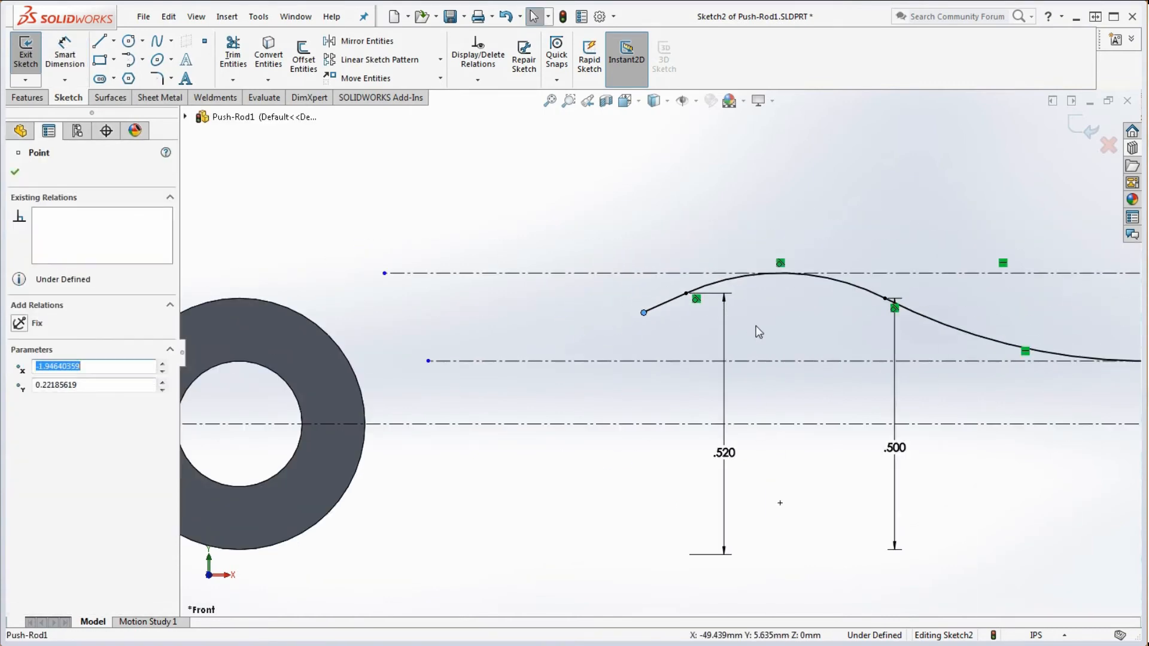
{"action": "left_click", "coordinate": [585, 230]}
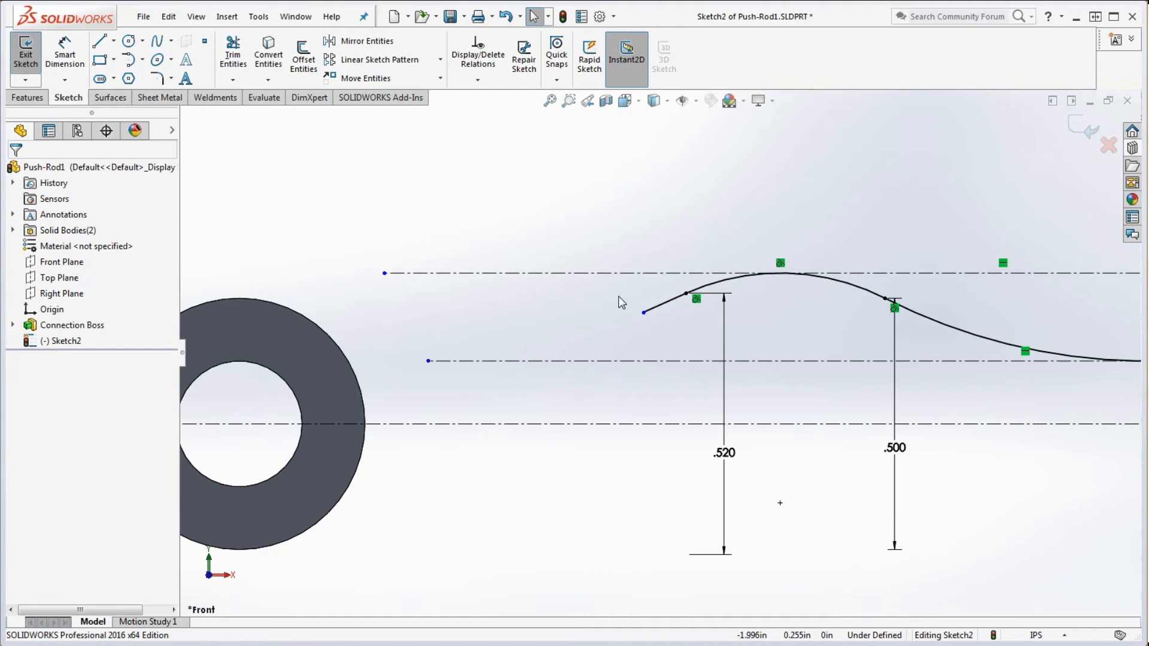
Sketch another short line up and leftward from the sloping line's free endpoint, then reposition their shared corner and its outer endpoint.
{"action": "left_click", "coordinate": [100, 41]}
{"action": "left_click", "coordinate": [644, 312]}
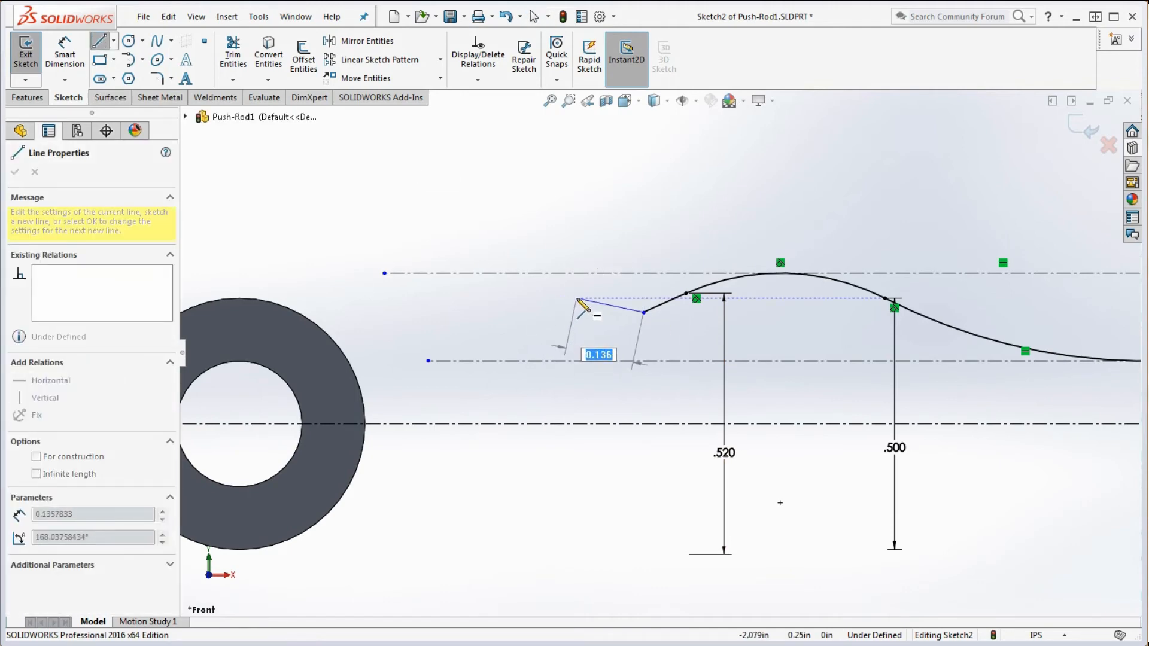
{"action": "left_click", "coordinate": [578, 299]}
{"action": "key", "text": "Escape"}
{"action": "left_click_drag", "start_coordinate": [645, 313], "coordinate": [617, 335]}
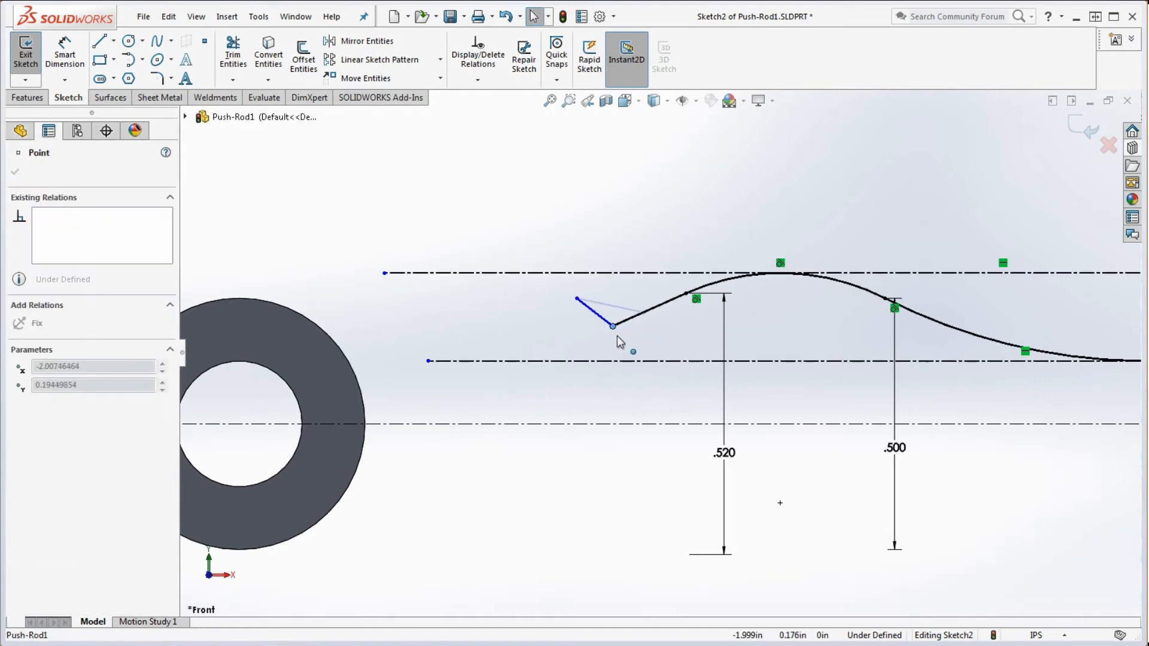
{"action": "mouse_move", "coordinate": [578, 299]}
{"action": "left_mouse_down"}
{"action": "mouse_move", "coordinate": [522, 313]}
{"action": "mouse_move", "coordinate": [547, 308]}
{"action": "mouse_move", "coordinate": [533, 291]}
{"action": "left_mouse_up"}
Make the new short line perpendicular to the sloping line and shift its free upper endpoint leftward.
{"action": "scroll", "coordinate": [638, 328], "scroll_direction": "down", "scroll_amount": 5}
{"action": "left_click", "coordinate": [627, 232]}
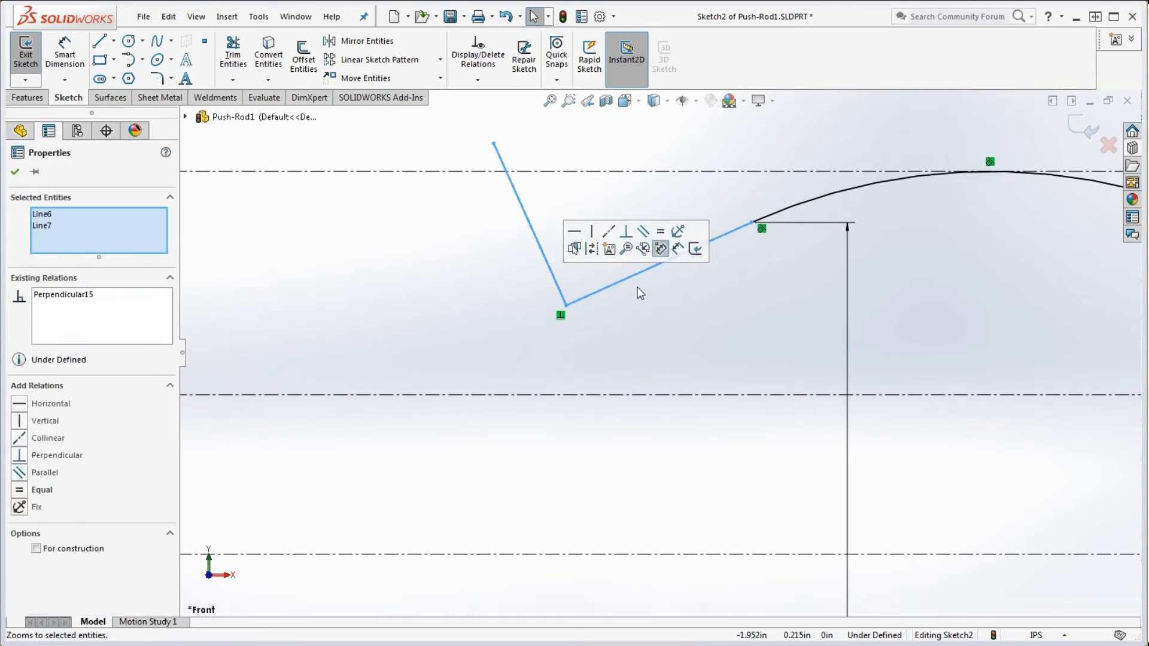
{"action": "left_click", "coordinate": [623, 256]}
{"action": "mouse_move", "coordinate": [493, 146]}
{"action": "left_mouse_down"}
{"action": "mouse_move", "coordinate": [441, 236]}
{"action": "mouse_move", "coordinate": [405, 243]}
{"action": "mouse_move", "coordinate": [337, 227]}
{"action": "mouse_move", "coordinate": [386, 213]}
{"action": "left_mouse_up"}
{"action": "left_click", "coordinate": [617, 337]}
{"action": "scroll", "coordinate": [660, 352], "scroll_direction": "up", "scroll_amount": 3}
{"action": "scroll", "coordinate": [647, 339], "scroll_direction": "down", "scroll_amount": 2}
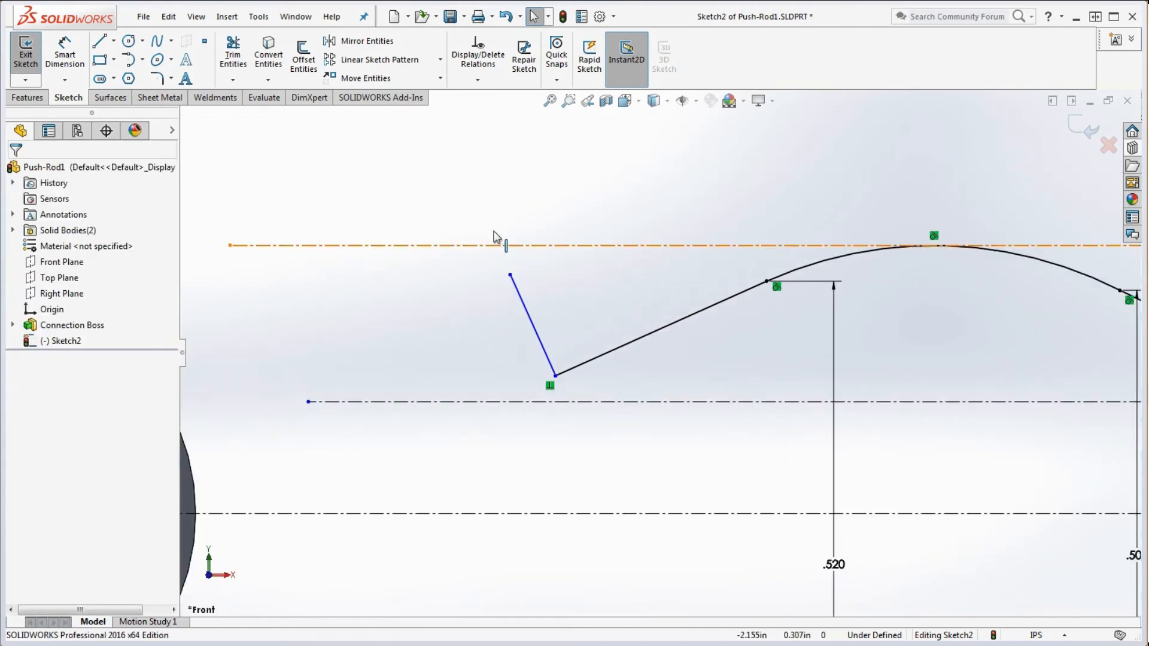
Sketch a tangent arc leftward from the perpendicular line's upper end and reshape it into a bow below the maximum-diameter centerline.
{"action": "left_click", "coordinate": [128, 59]}
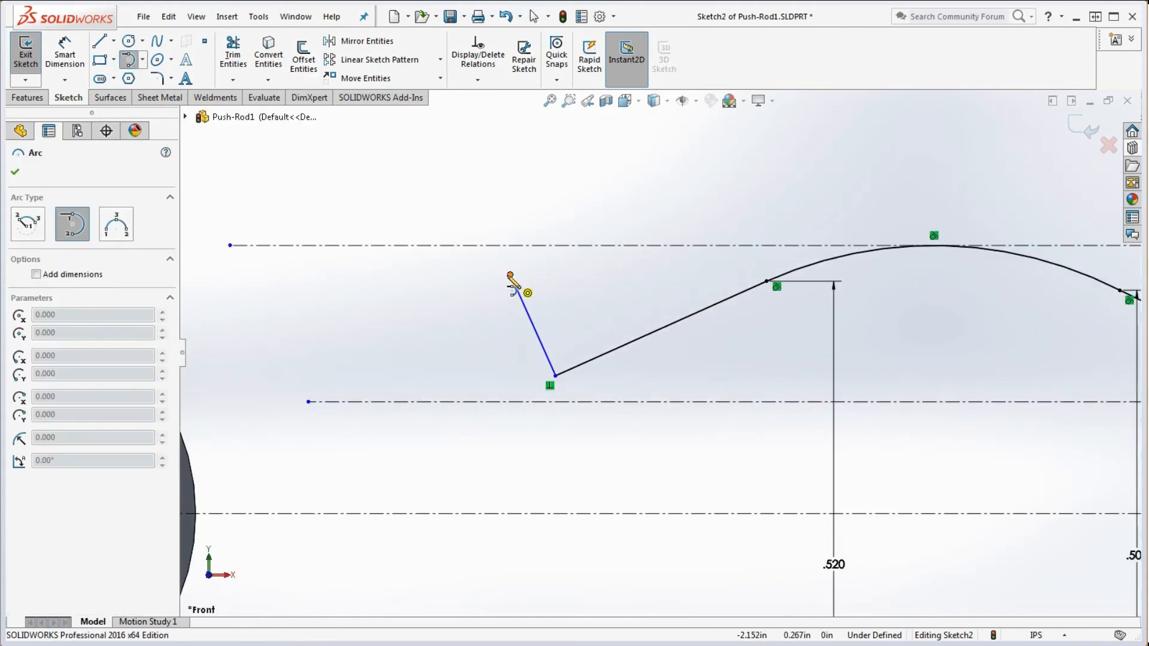
{"action": "left_click", "coordinate": [510, 275]}
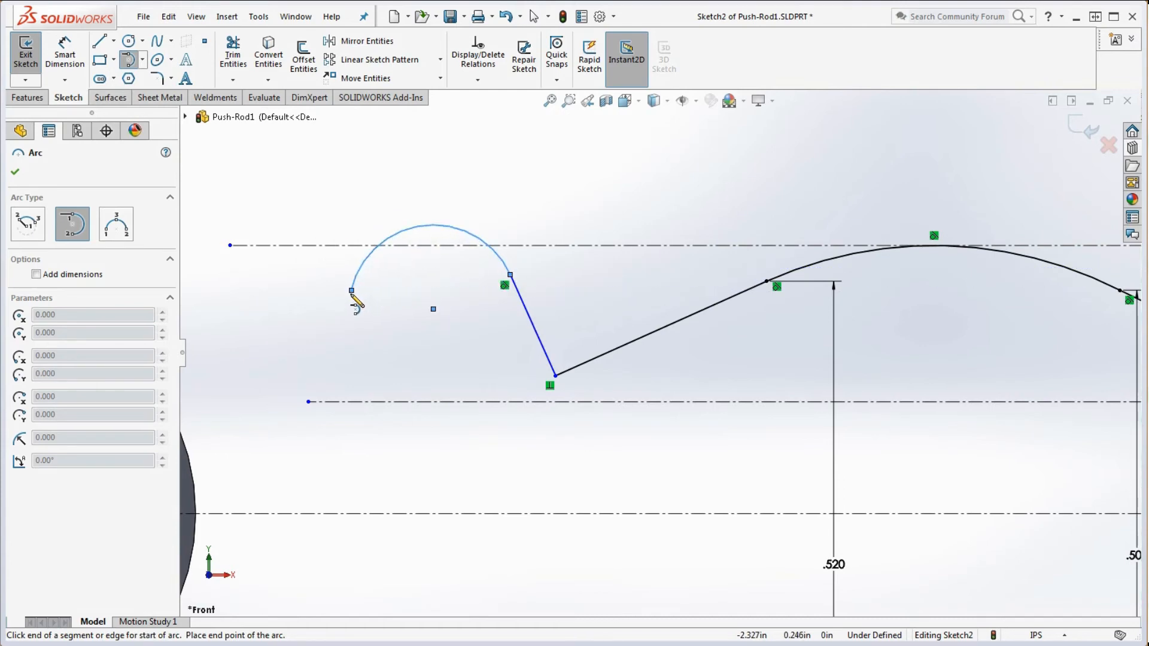
{"action": "key", "text": "Escape"}
{"action": "left_click_drag", "start_coordinate": [443, 228], "coordinate": [450, 256]}
{"action": "left_click", "coordinate": [449, 296]}
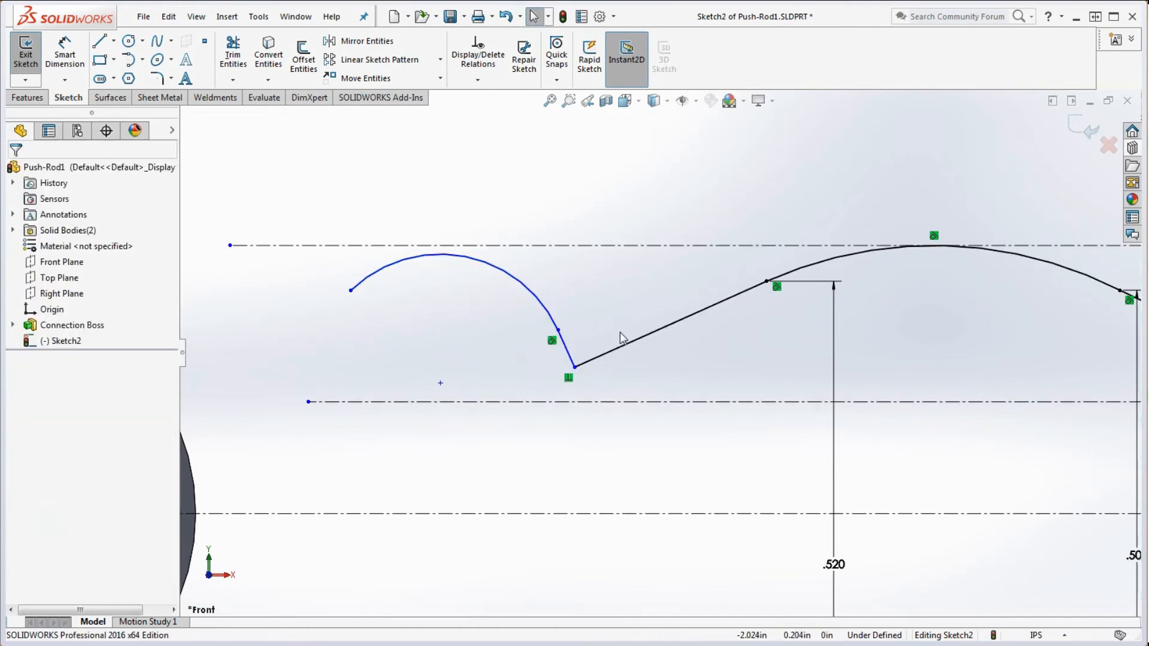
{"action": "left_click", "coordinate": [559, 330]}
{"action": "left_click_drag", "start_coordinate": [559, 330], "coordinate": [548, 323]}
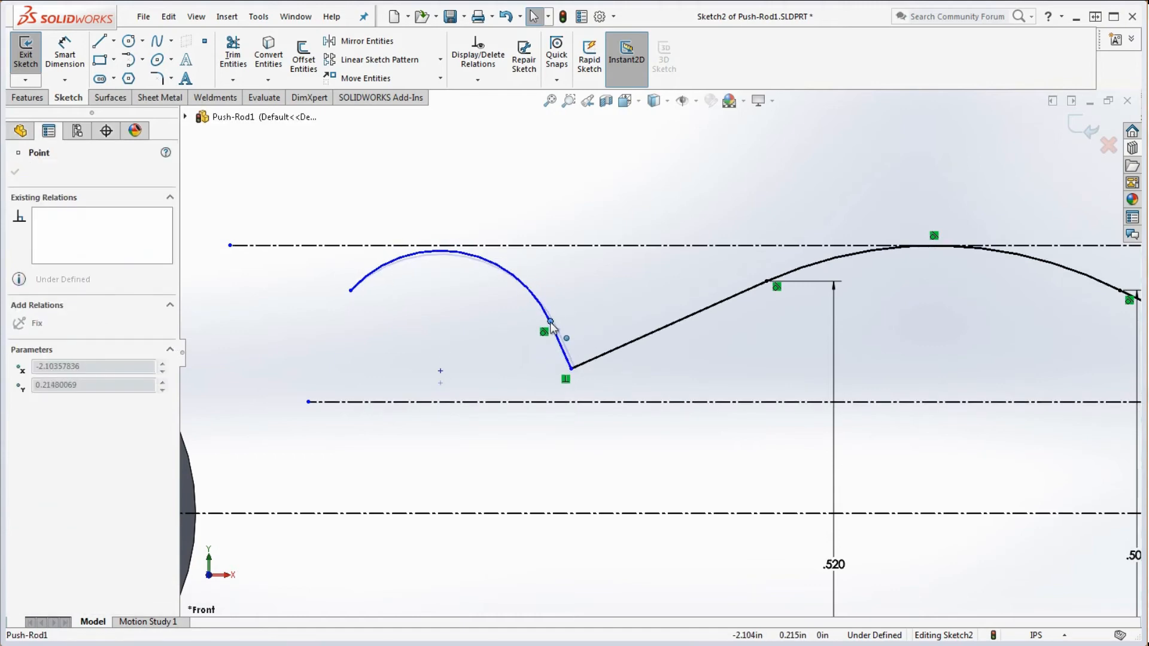
{"action": "left_click", "coordinate": [65, 54]}
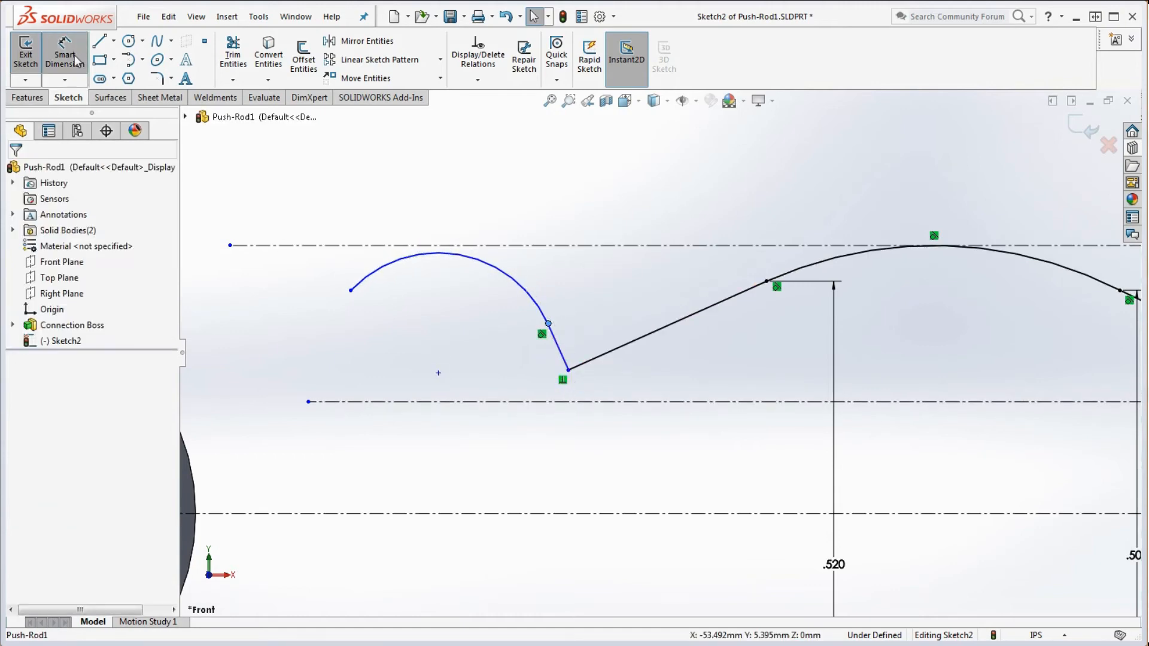
{"action": "left_click", "coordinate": [568, 370]}
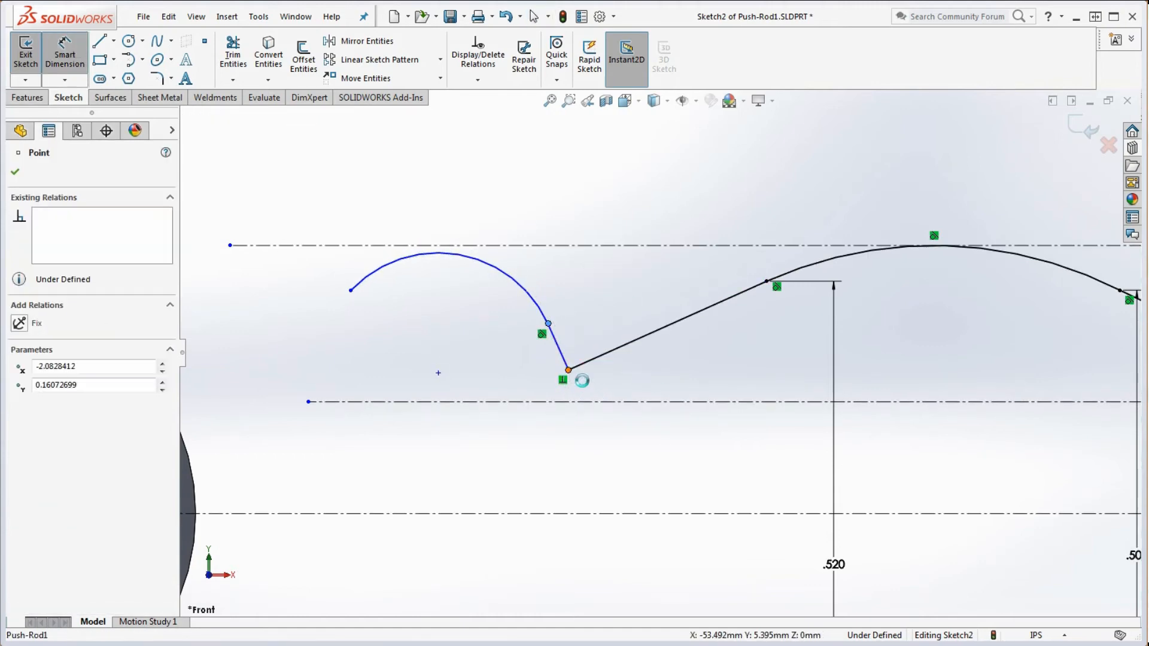
{"action": "left_click", "coordinate": [578, 516]}
{"action": "key", "text": "Return"}
{"action": "key", "text": "Escape"}
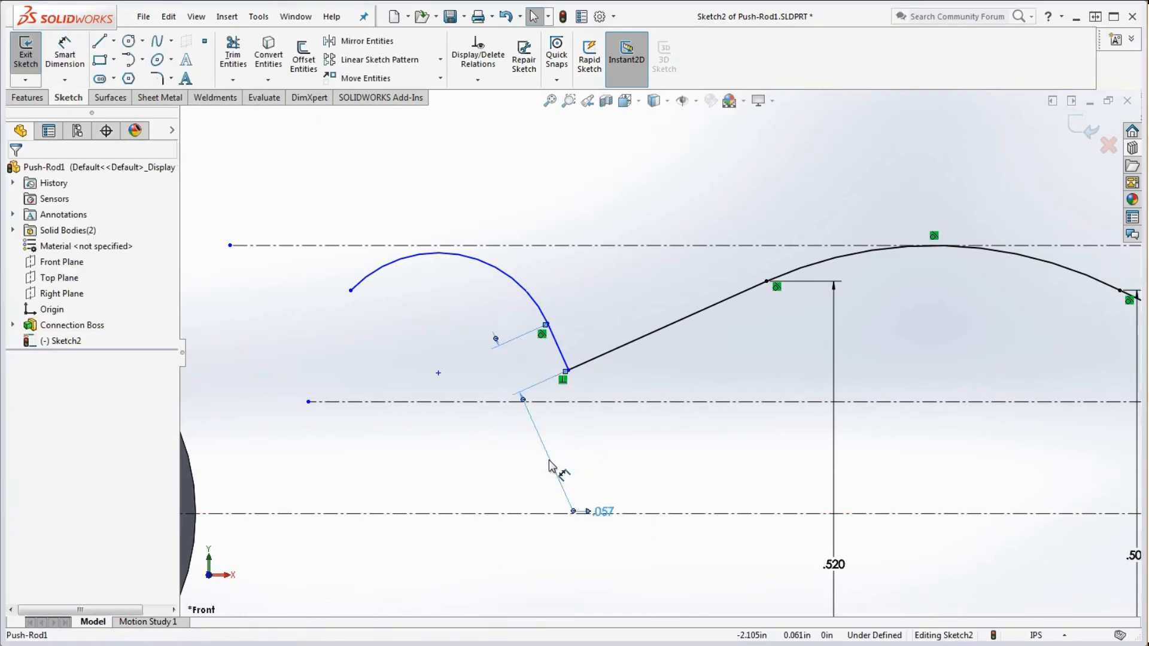
{"action": "left_click", "coordinate": [549, 460]}
{"action": "key", "text": "Delete"}
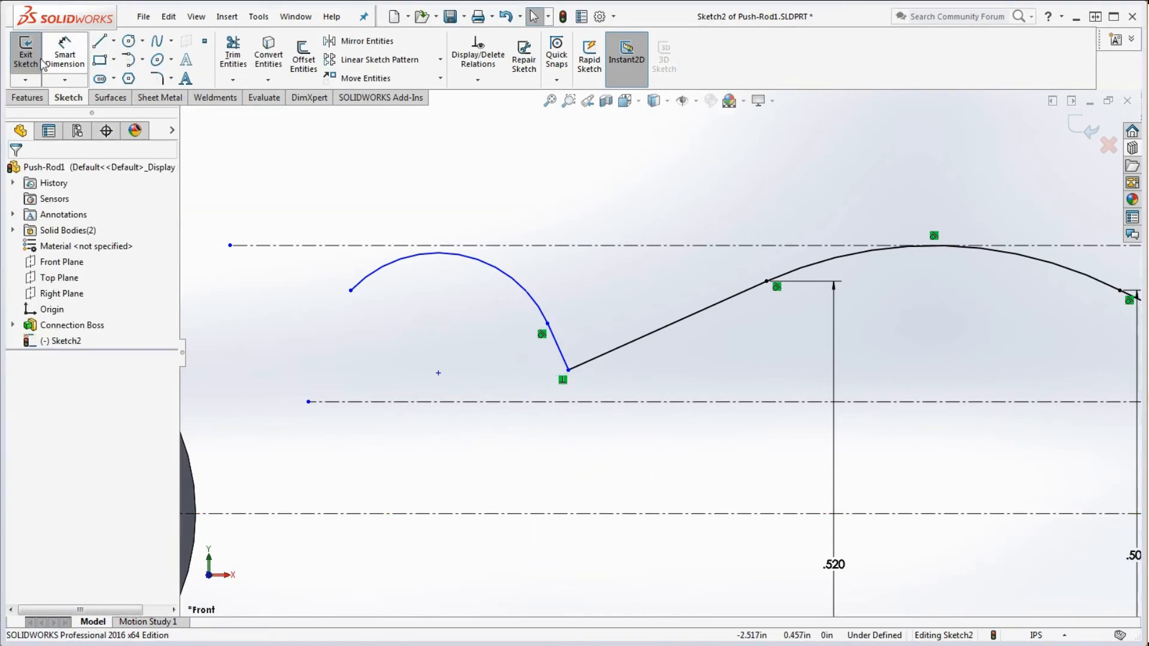
Dimension the corner between the sloping line and its perpendicular line as a doubled distance of .3 in across the long centerline.
{"action": "left_click", "coordinate": [64, 57]}
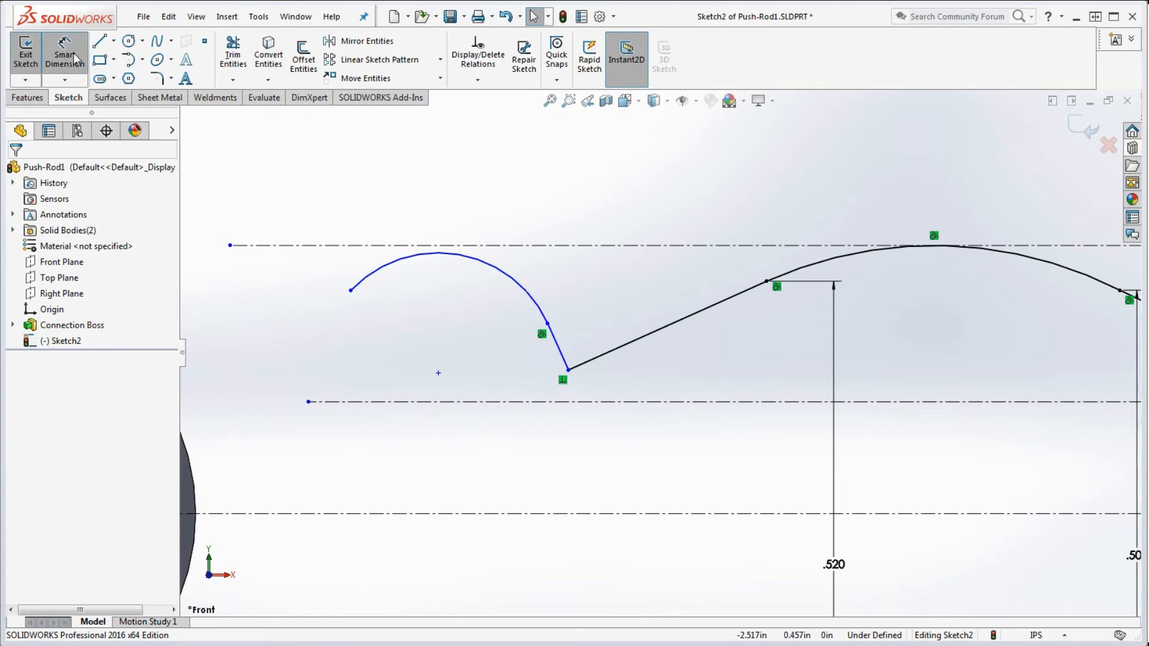
{"action": "left_click", "coordinate": [569, 371]}
{"action": "left_click", "coordinate": [575, 513]}
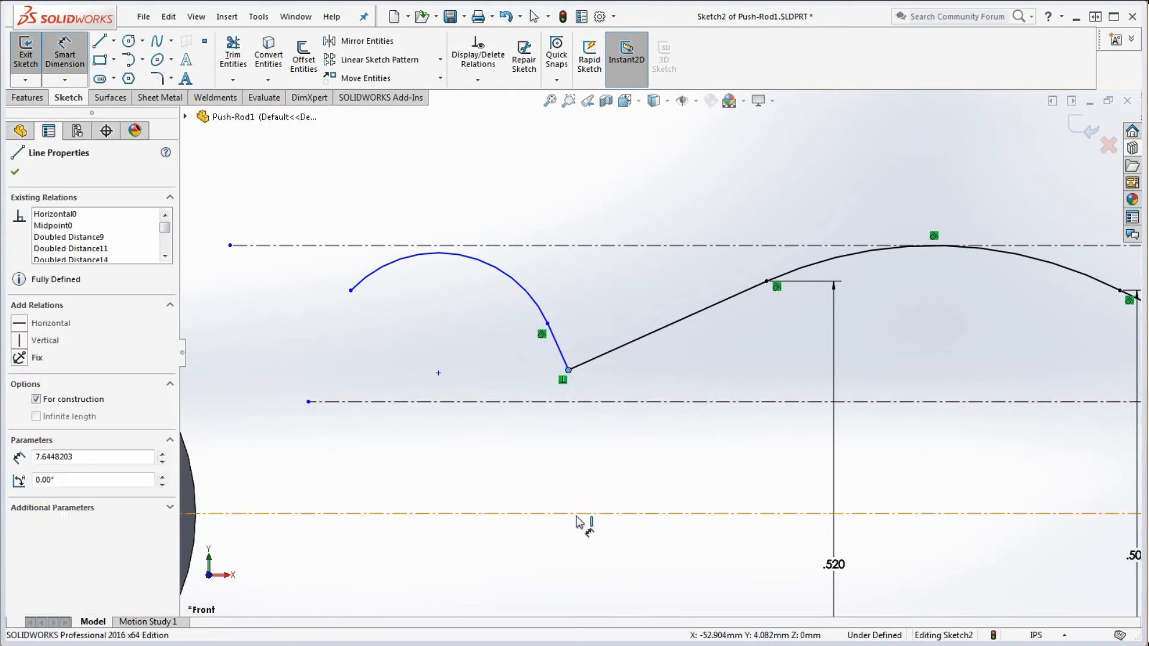
{"action": "left_click", "coordinate": [578, 539]}
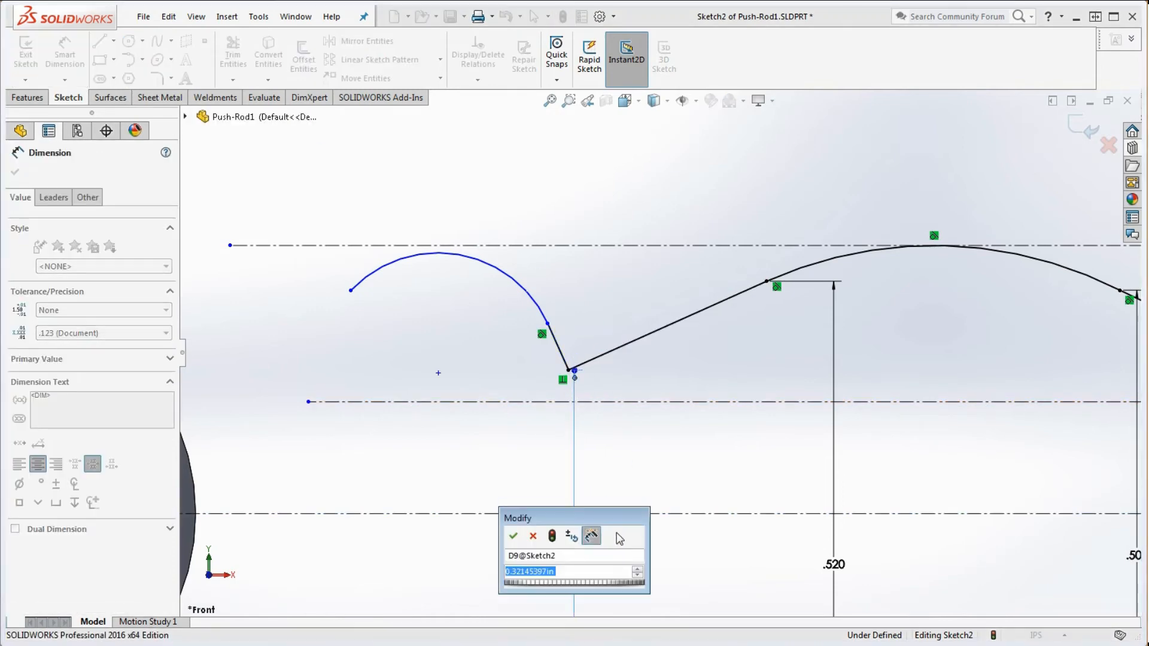
{"action": "type", "text": ".3"}
{"action": "key", "text": "Return"}
{"action": "left_click", "coordinate": [622, 459]}
Reshape the leftmost arc by moving its joint with the short perpendicular line slightly up and leftward.
{"action": "scroll", "coordinate": [622, 460], "scroll_direction": "up", "scroll_amount": 7}
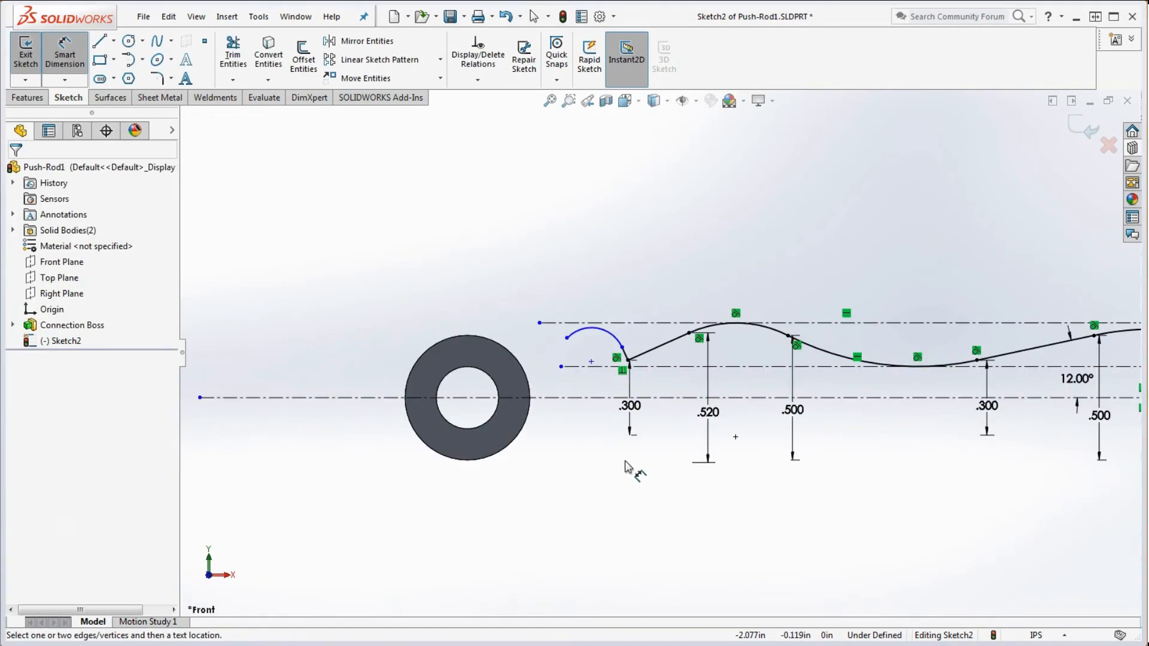
{"action": "scroll", "coordinate": [636, 404], "scroll_direction": "down", "scroll_amount": 7}
{"action": "scroll", "coordinate": [643, 282], "scroll_direction": "up", "scroll_amount": 2}
{"action": "scroll", "coordinate": [646, 267], "scroll_direction": "up", "scroll_amount": 4}
{"action": "scroll", "coordinate": [620, 293], "scroll_direction": "down", "scroll_amount": 4}
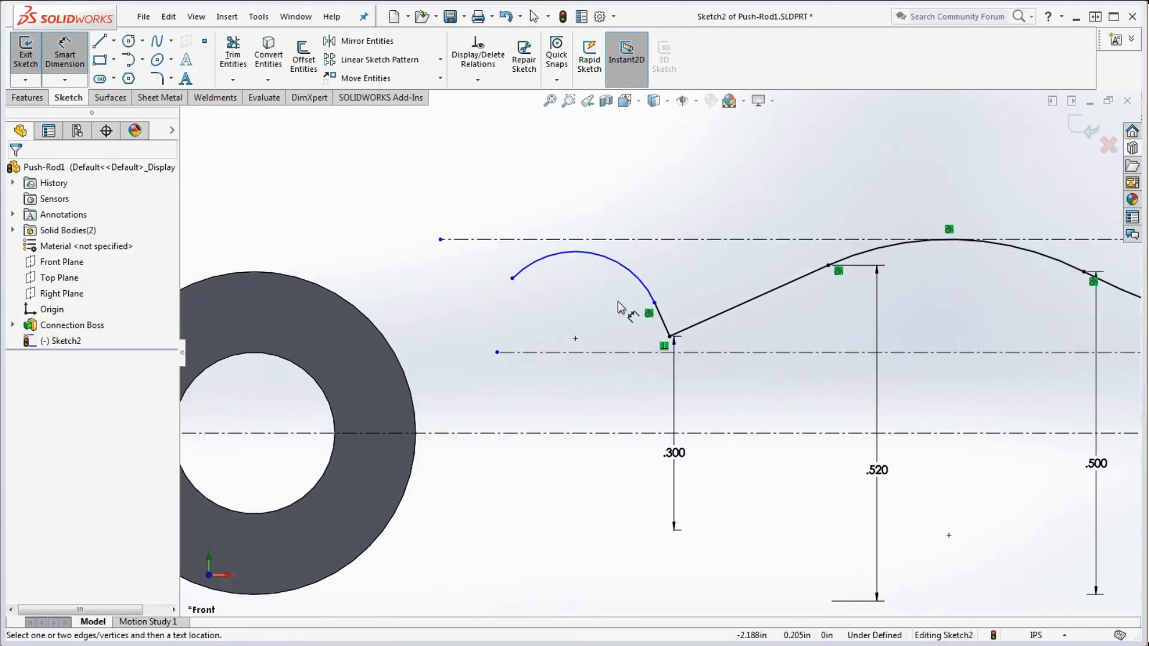
{"action": "key", "text": "Escape"}
{"action": "left_click_drag", "start_coordinate": [655, 303], "coordinate": [630, 299]}
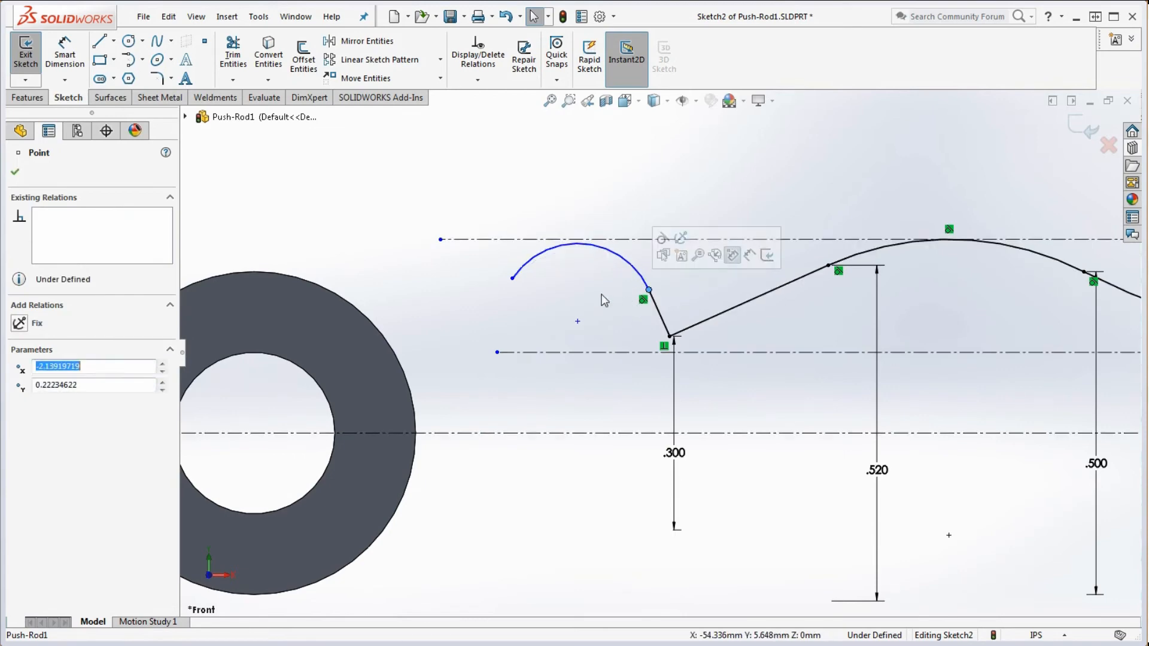
{"action": "left_click", "coordinate": [594, 274]}
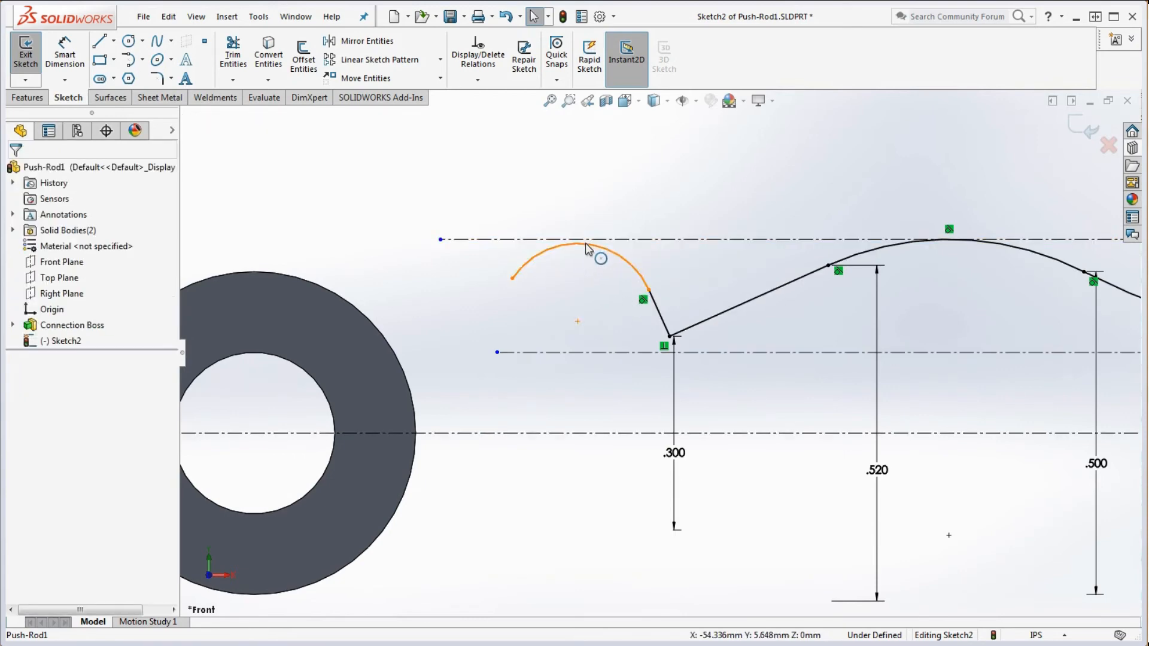
Dimension the leftmost arc to the long centerline as a doubled distance, accepting the value as measured.
{"action": "left_click", "coordinate": [64, 54]}
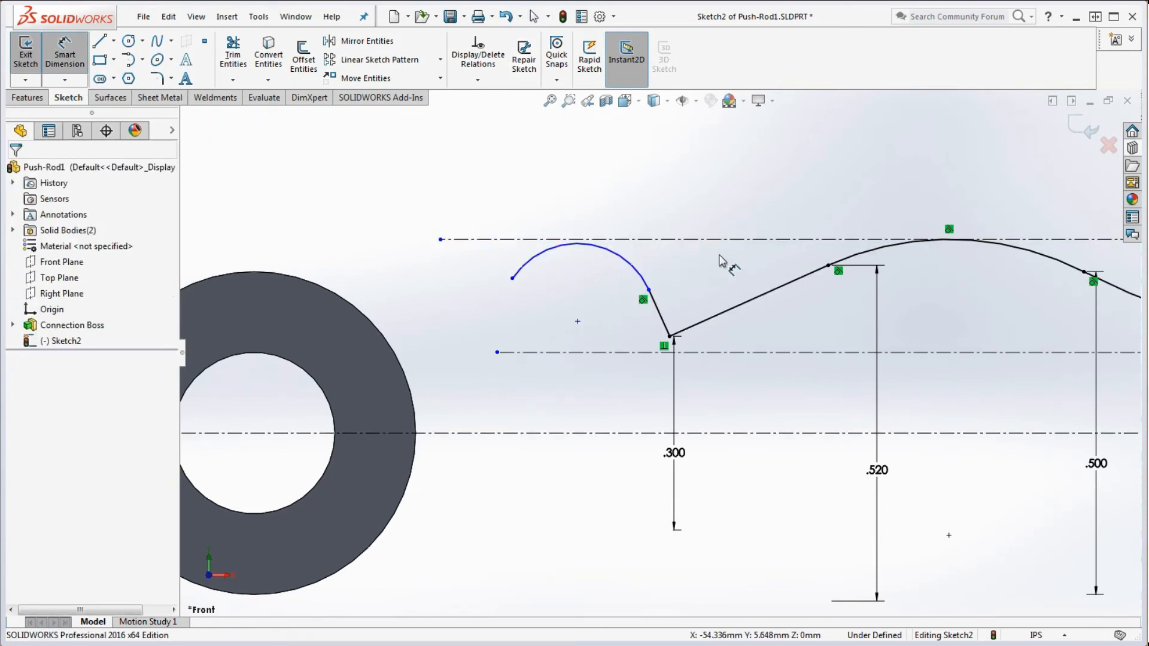
{"action": "left_click", "coordinate": [606, 253]}
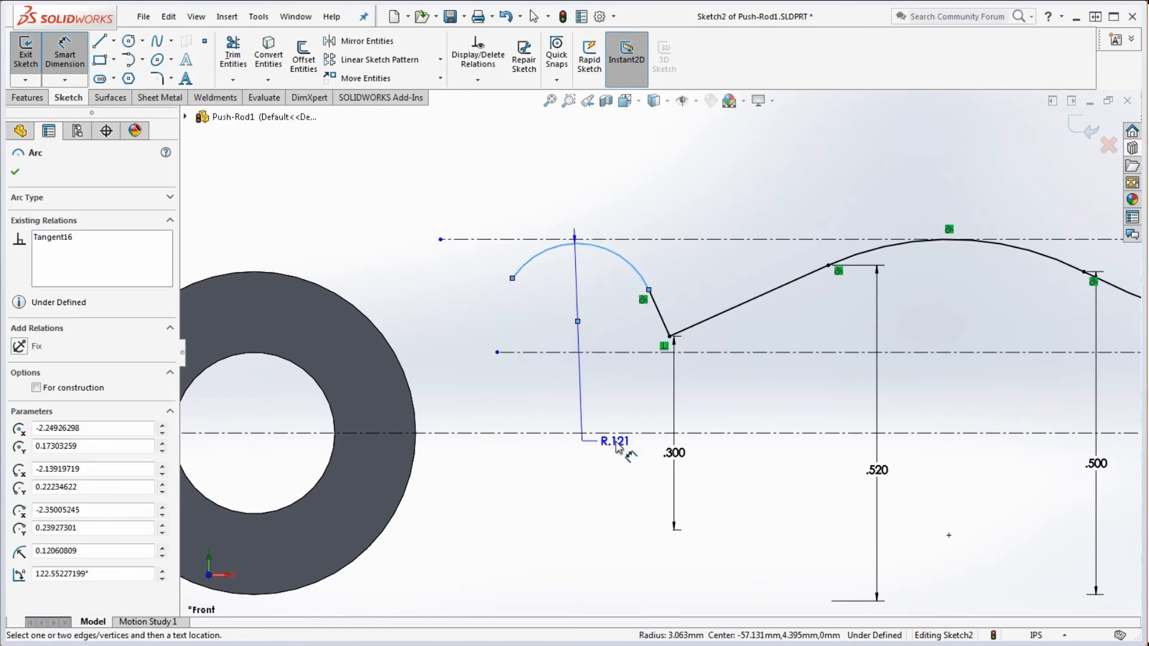
{"action": "left_click", "coordinate": [614, 435]}
{"action": "left_click", "coordinate": [605, 466]}
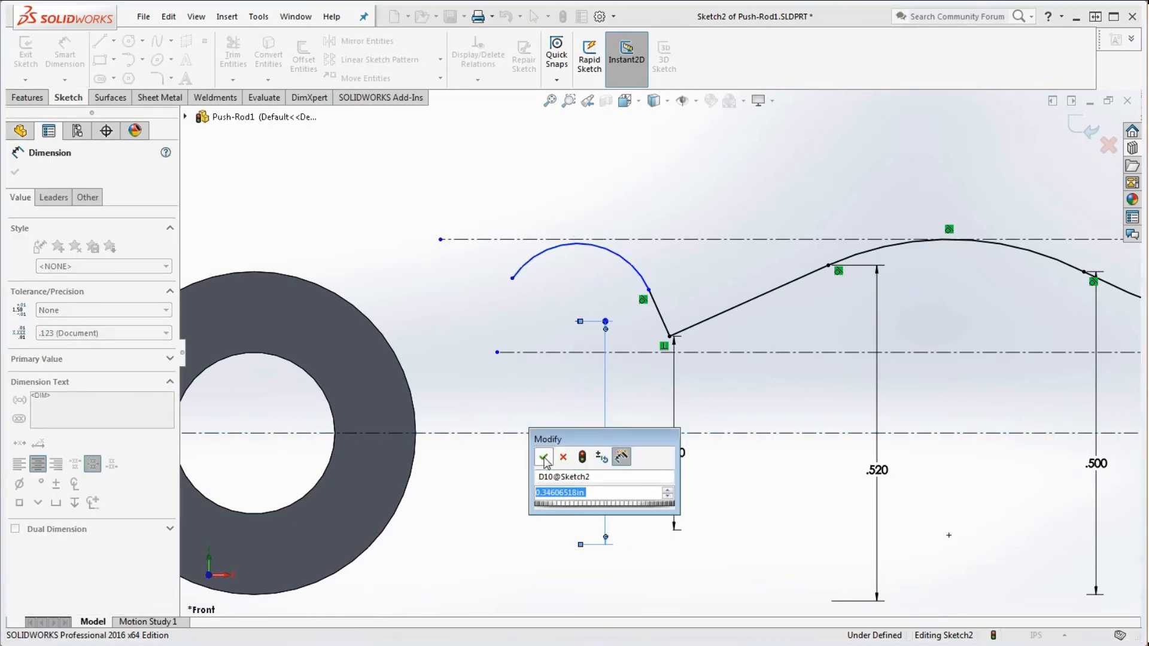
{"action": "left_click", "coordinate": [543, 458]}
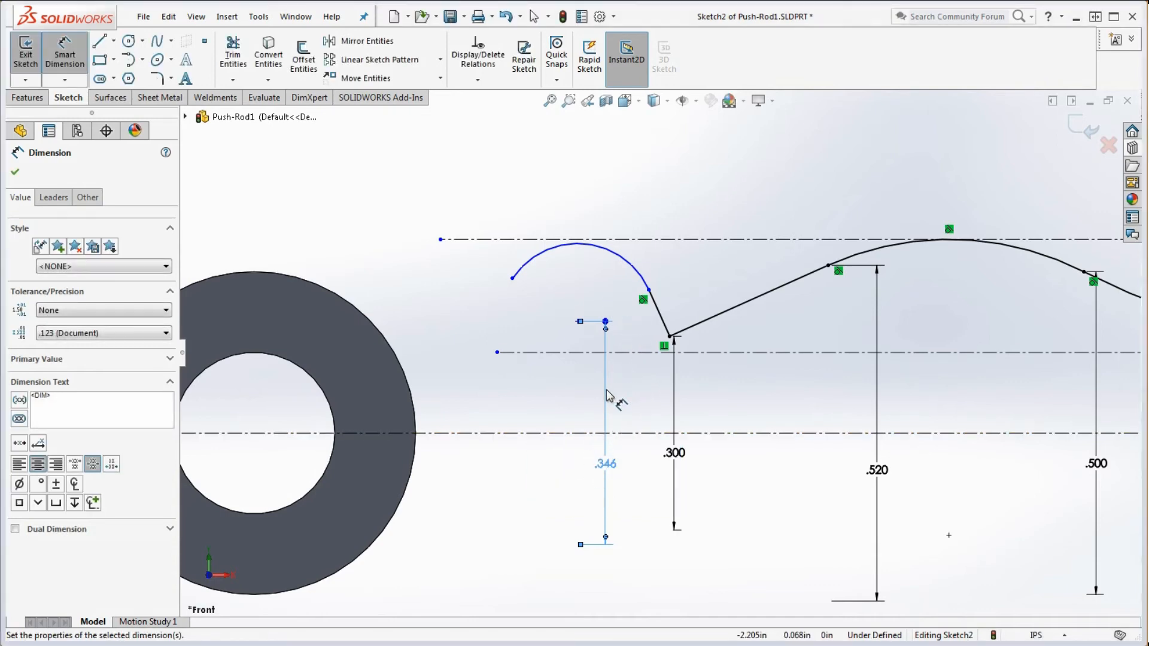
Change the new dimension's first arc condition to Max and set its doubled distance to .58 in.
{"action": "left_click", "coordinate": [53, 200]}
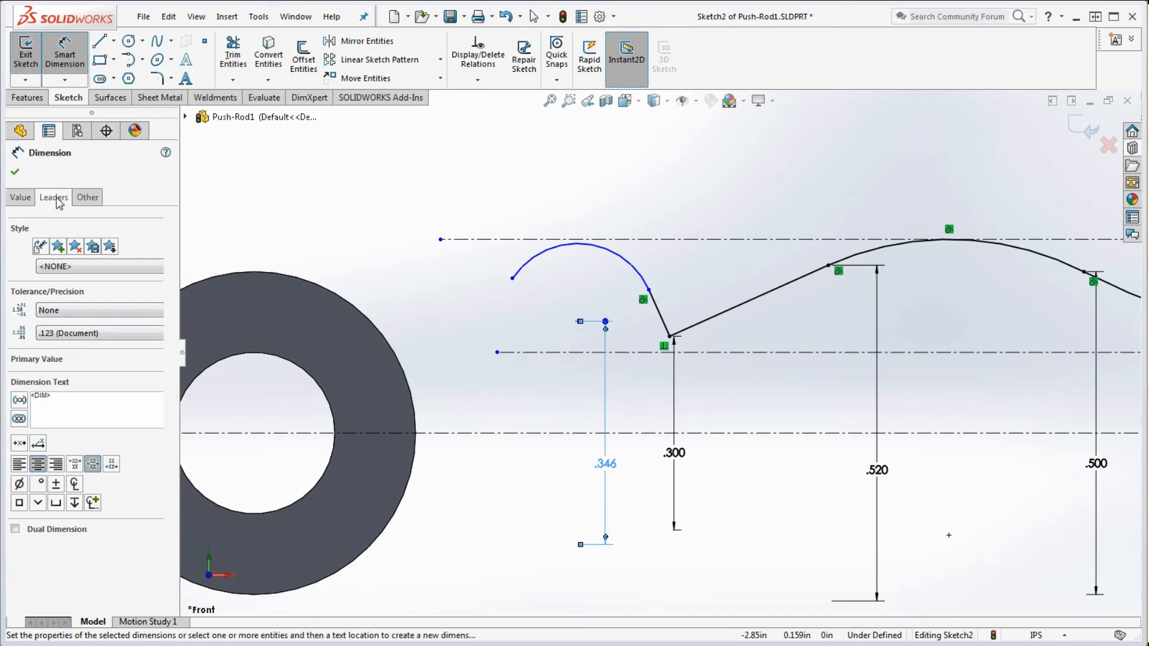
{"action": "scroll", "coordinate": [178, 503], "scroll_direction": "down", "scroll_amount": 2}
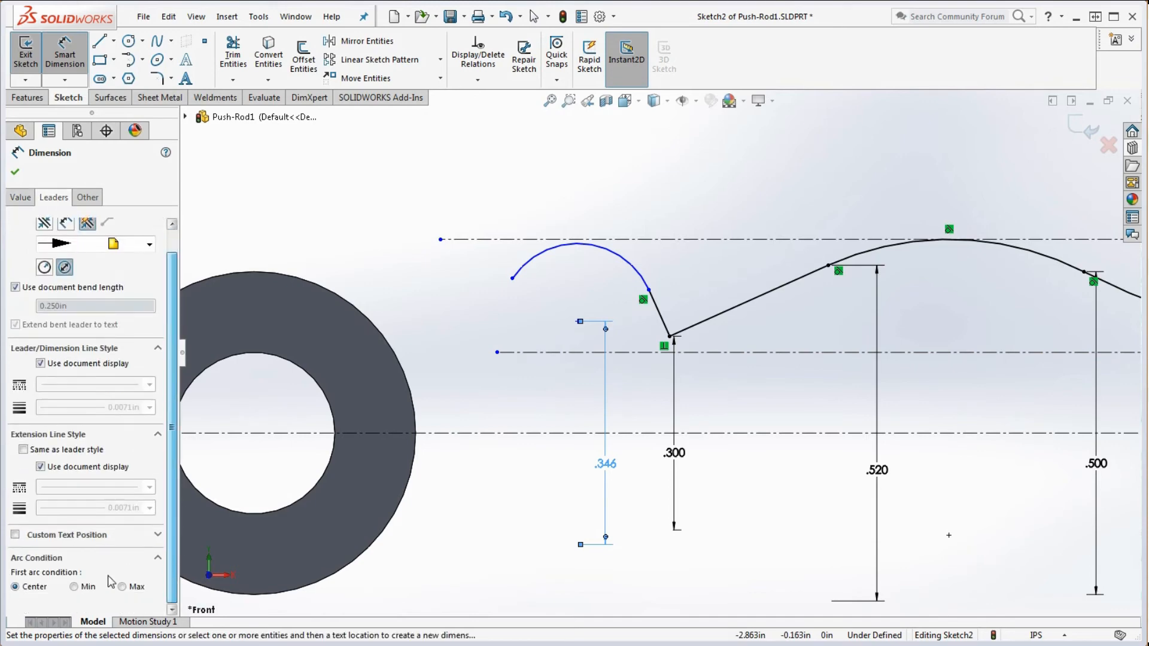
{"action": "left_click", "coordinate": [122, 586]}
{"action": "key", "text": "Escape"}
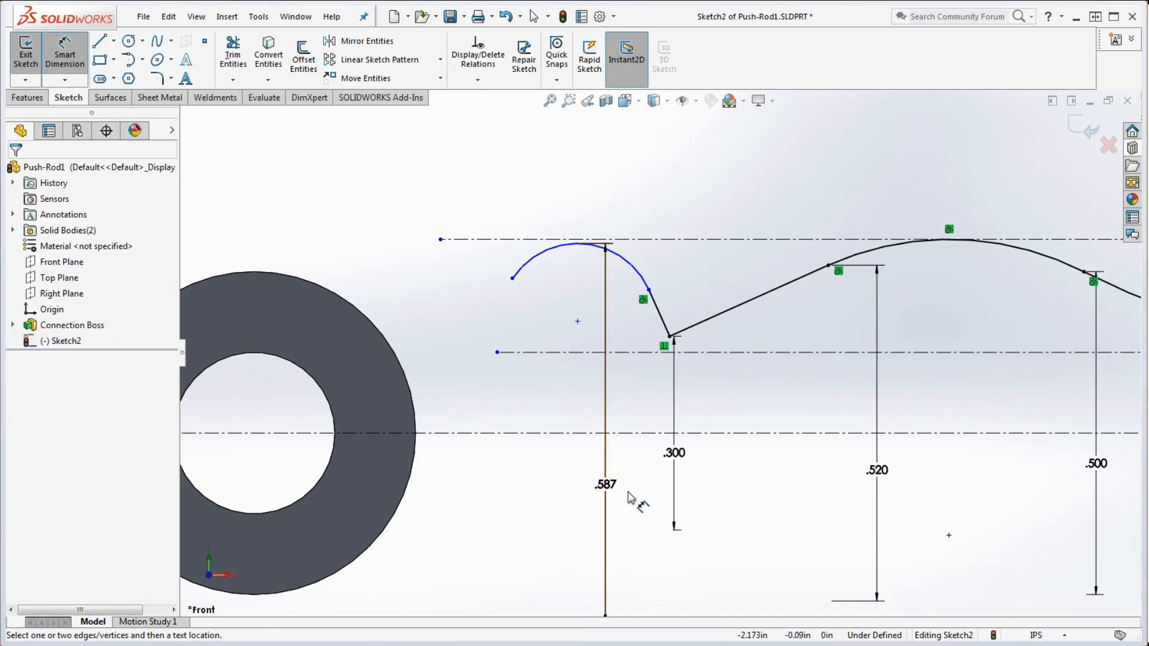
{"action": "double_click", "coordinate": [610, 486]}
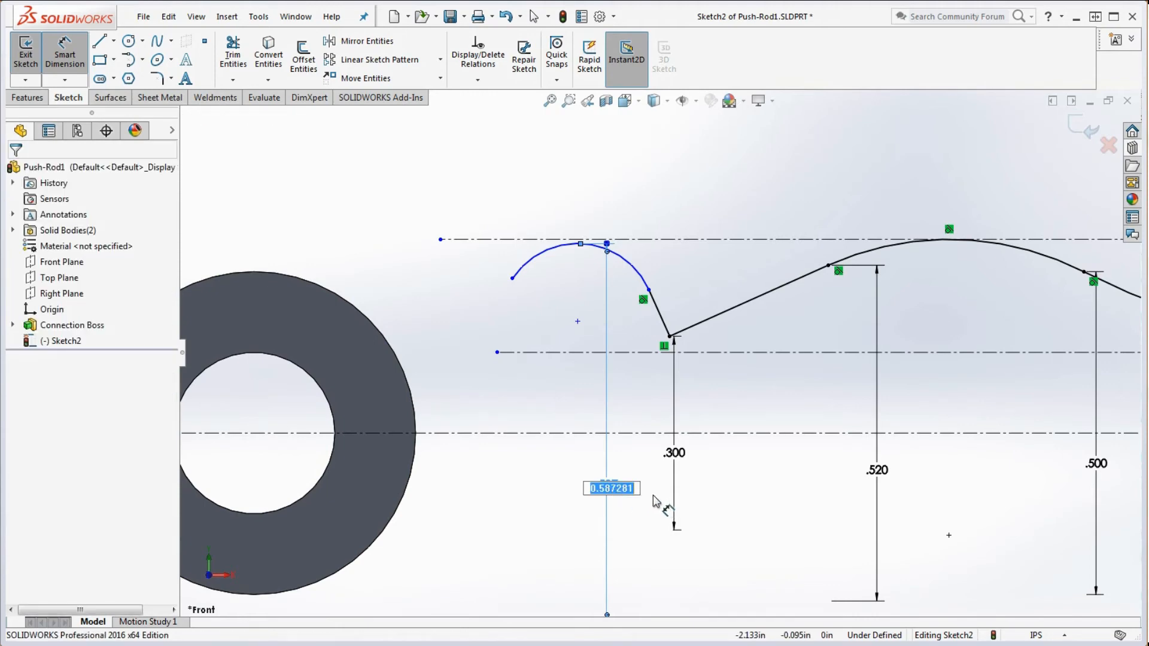
{"action": "type", "text": ".58"}
{"action": "key", "text": "Return"}
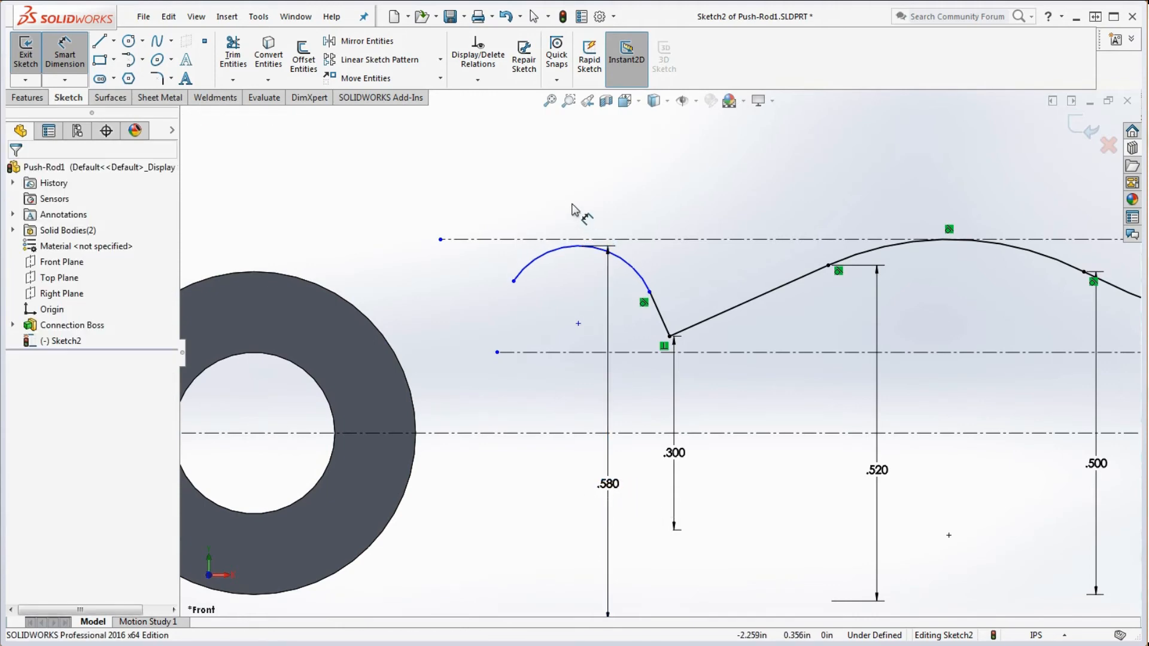
Dimension the joint between the leftmost arc and the short perpendicular line as a doubled distance of .4 in across the long centerline.
{"action": "scroll", "coordinate": [657, 300], "scroll_direction": "down", "scroll_amount": 4}
{"action": "key", "text": "Escape"}
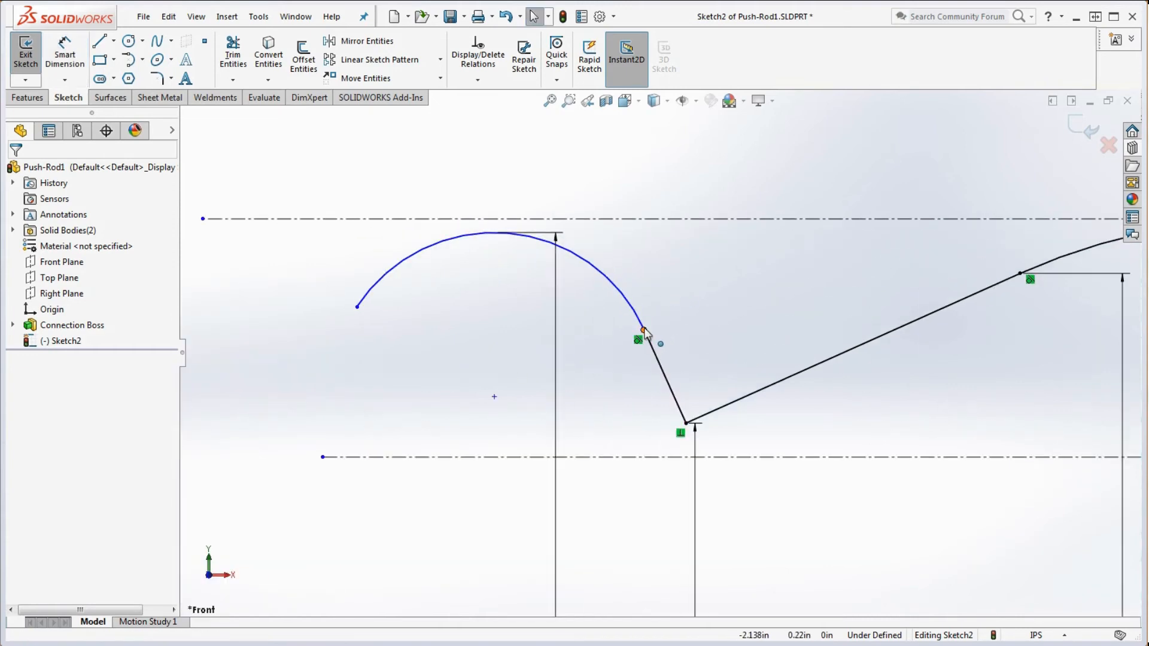
{"action": "mouse_move", "coordinate": [644, 333]}
{"action": "left_mouse_down"}
{"action": "mouse_move", "coordinate": [623, 308]}
{"action": "mouse_move", "coordinate": [637, 320]}
{"action": "mouse_move", "coordinate": [623, 311]}
{"action": "mouse_move", "coordinate": [631, 333]}
{"action": "left_mouse_up"}
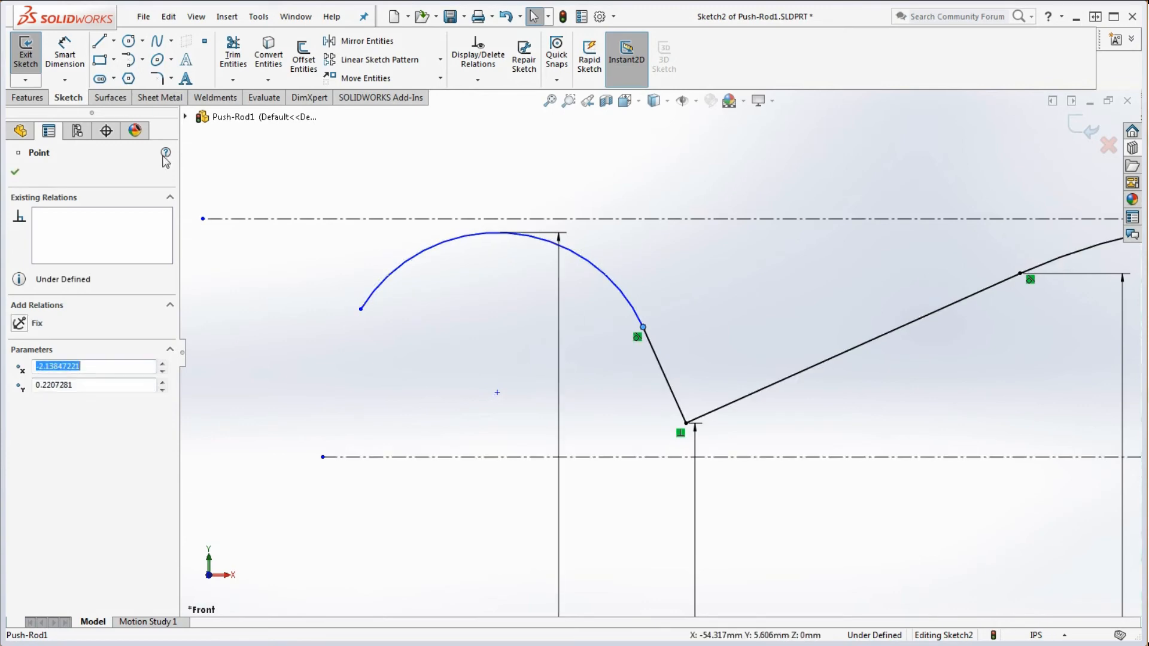
{"action": "left_click", "coordinate": [57, 58]}
{"action": "scroll", "coordinate": [659, 353], "scroll_direction": "up", "scroll_amount": 4}
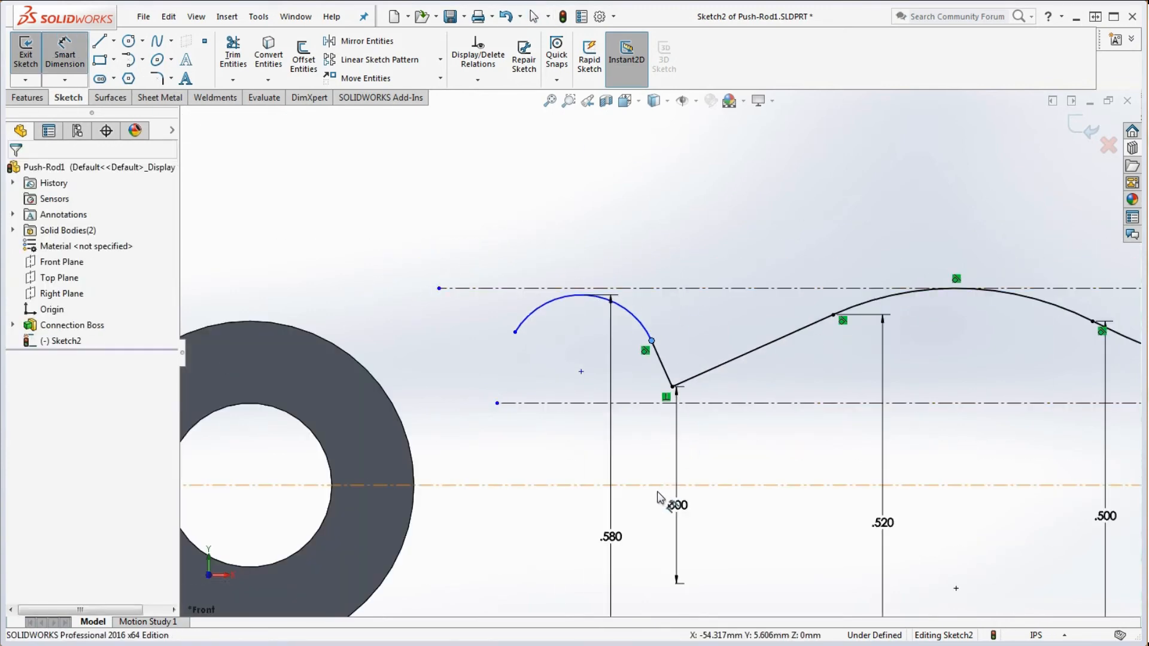
{"action": "left_click", "coordinate": [660, 485]}
{"action": "left_click", "coordinate": [652, 511]}
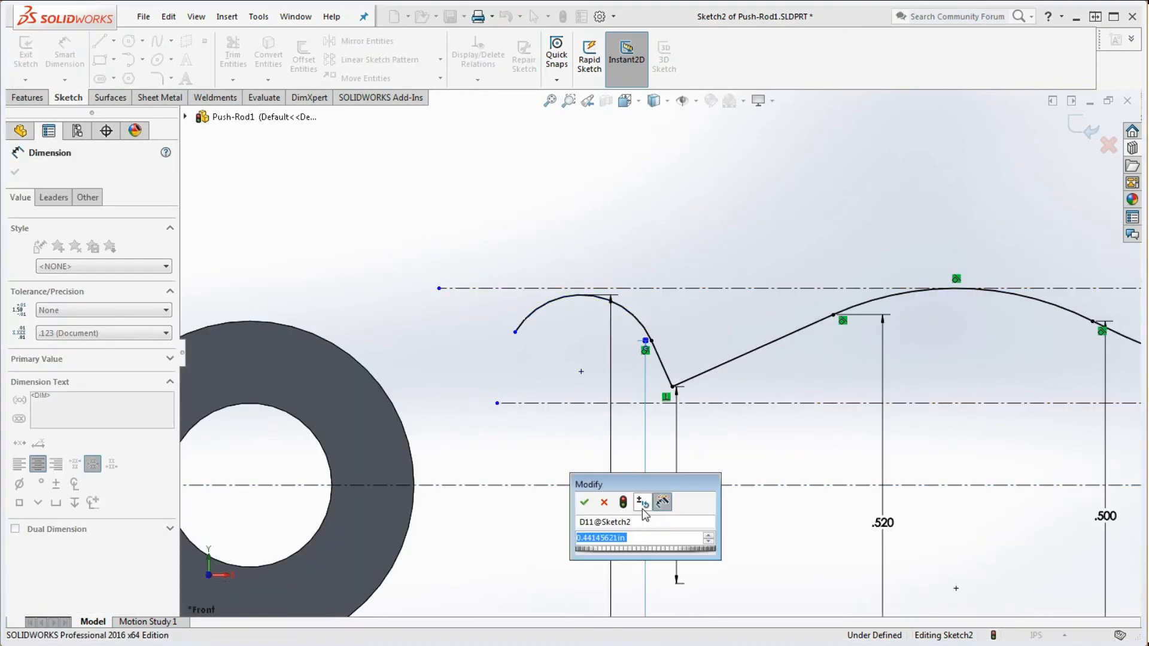
{"action": "type", "text": ".4"}
{"action": "key", "text": "Return"}
{"action": "left_click", "coordinate": [771, 434]}
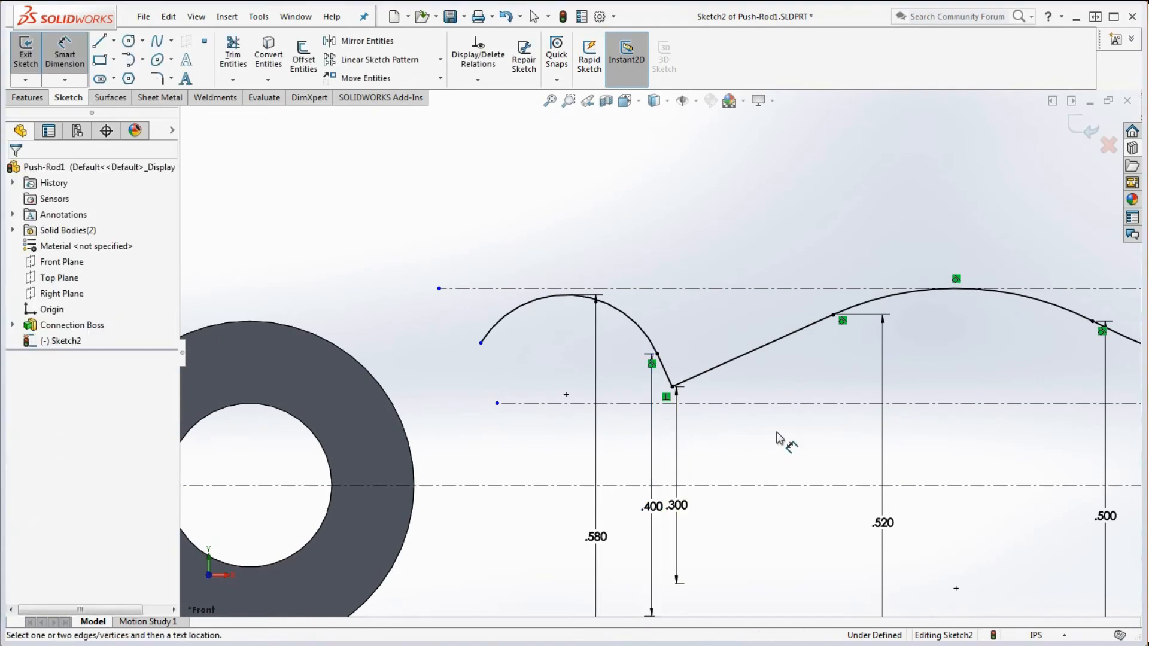
Shorten the leftmost arc by moving its free endpoint up and to the right along the curve.
{"action": "scroll", "coordinate": [699, 350], "scroll_direction": "up", "scroll_amount": 3}
{"action": "scroll", "coordinate": [591, 365], "scroll_direction": "down", "scroll_amount": 3}
{"action": "left_click", "coordinate": [582, 329]}
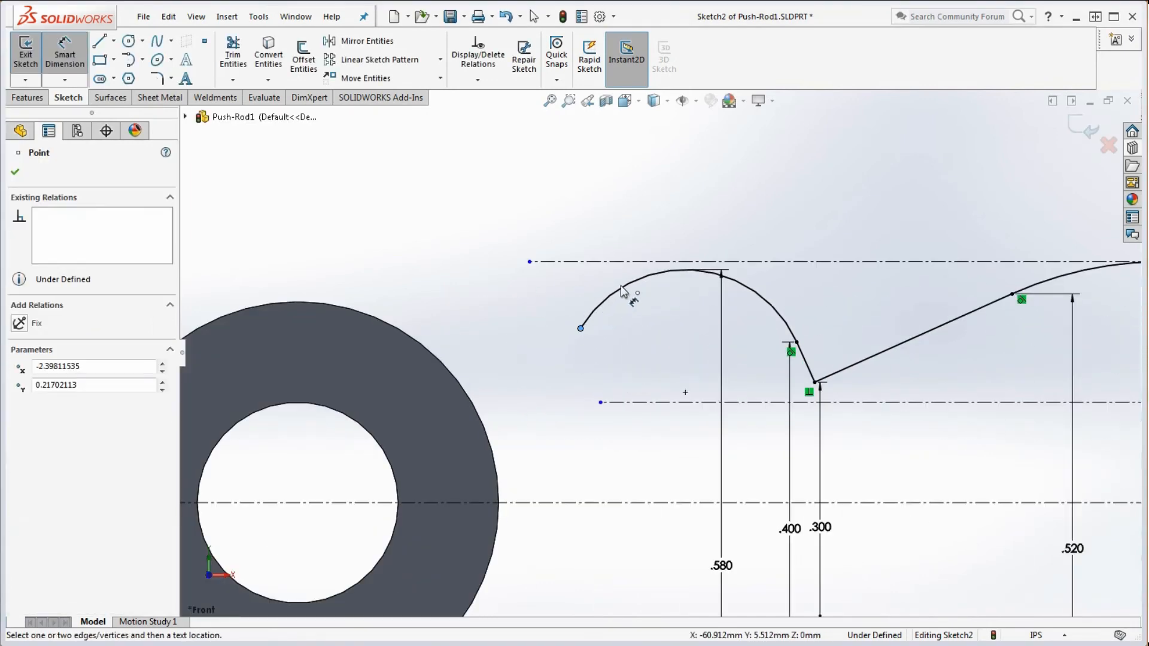
{"action": "key", "text": "Escape"}
{"action": "key", "text": "Escape"}
{"action": "left_click_drag", "start_coordinate": [581, 329], "coordinate": [612, 293]}
{"action": "left_click", "coordinate": [515, 203]}
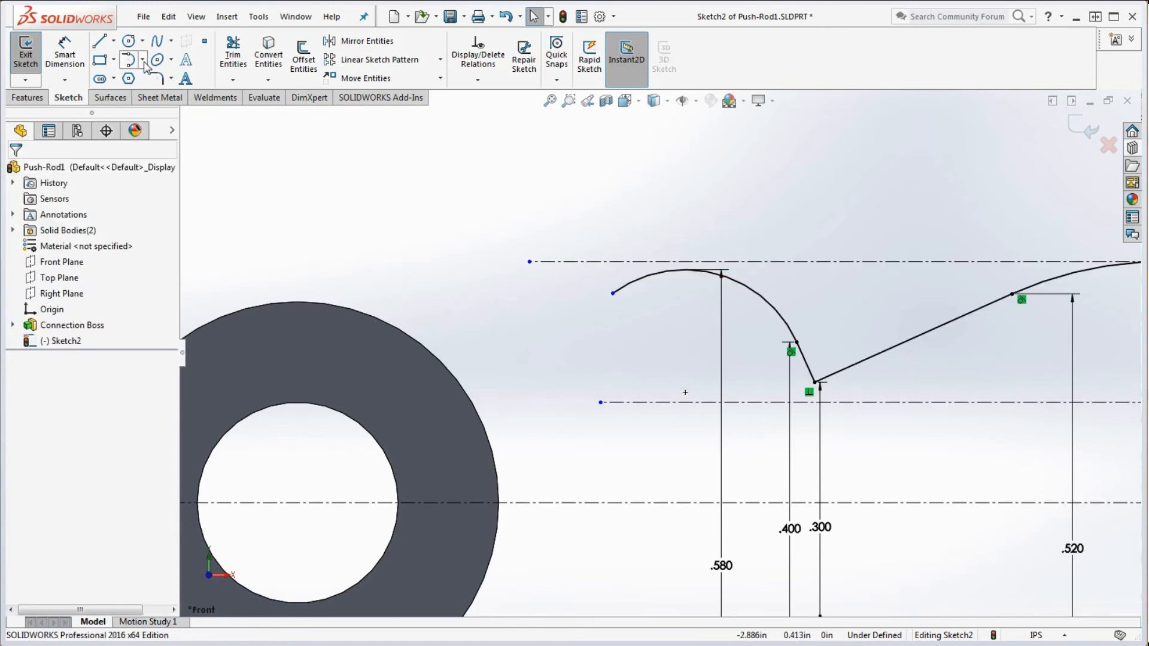
Sketch a tangent arc from the shortened arc's free end to the outer edge of the connection boss.
{"action": "left_click", "coordinate": [128, 59]}
{"action": "left_click", "coordinate": [612, 293]}
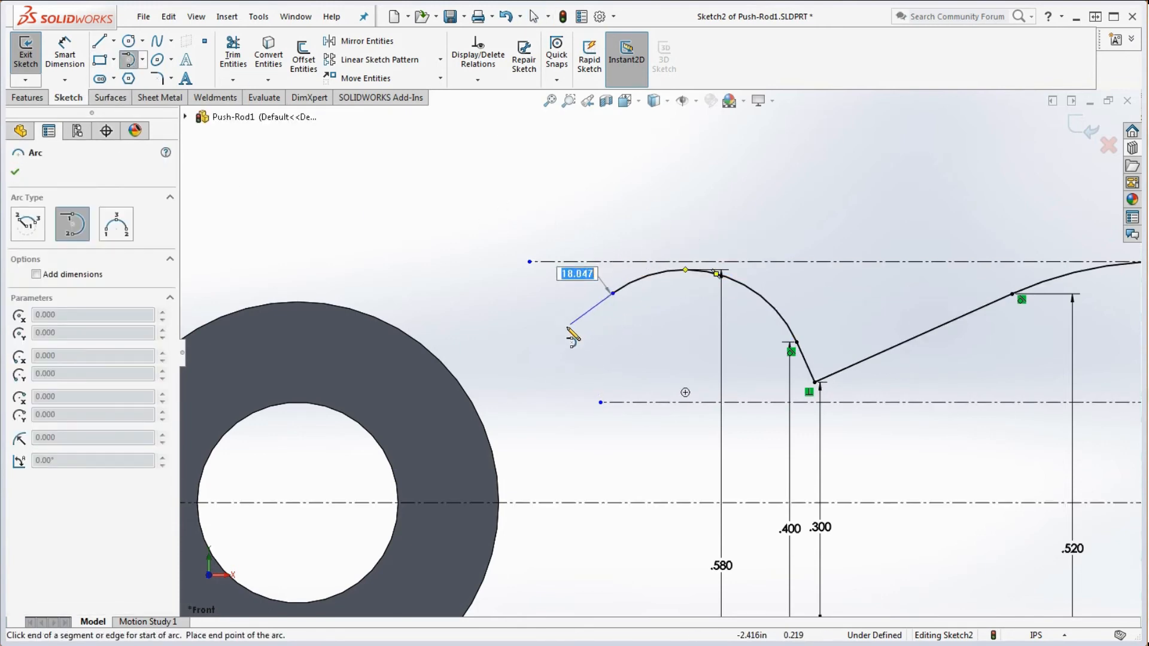
{"action": "left_click", "coordinate": [433, 355]}
{"action": "key", "text": "Escape"}
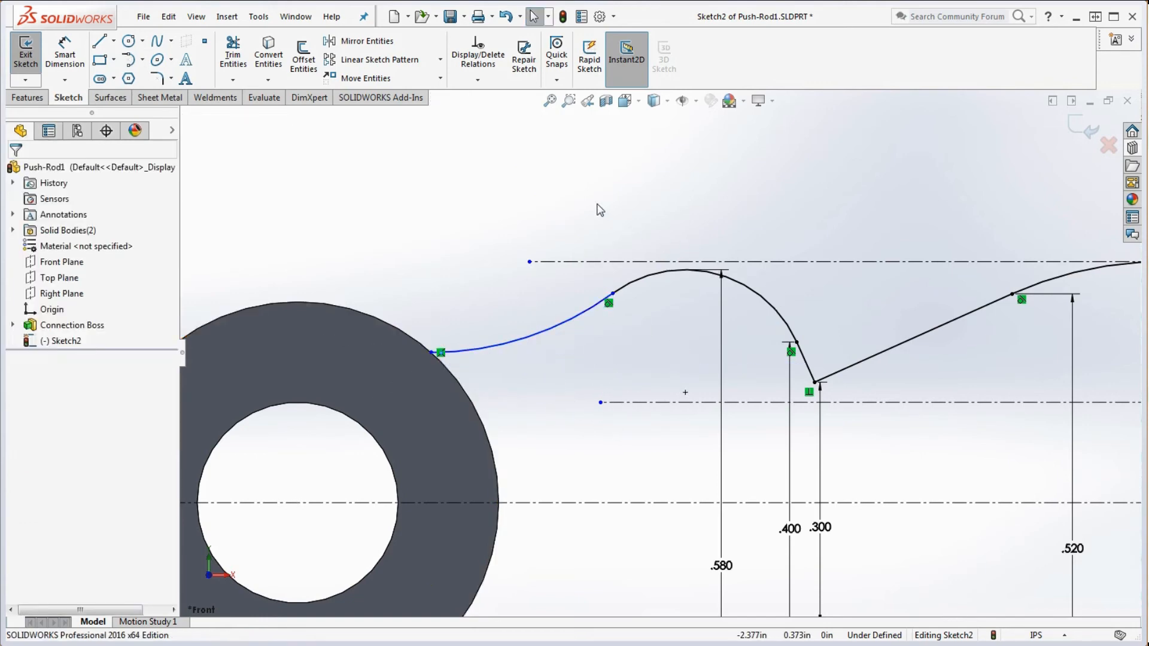
Dimension the joint between the two leftmost arcs as a doubled distance of .52 in across the long centerline.
{"action": "left_click", "coordinate": [70, 57]}
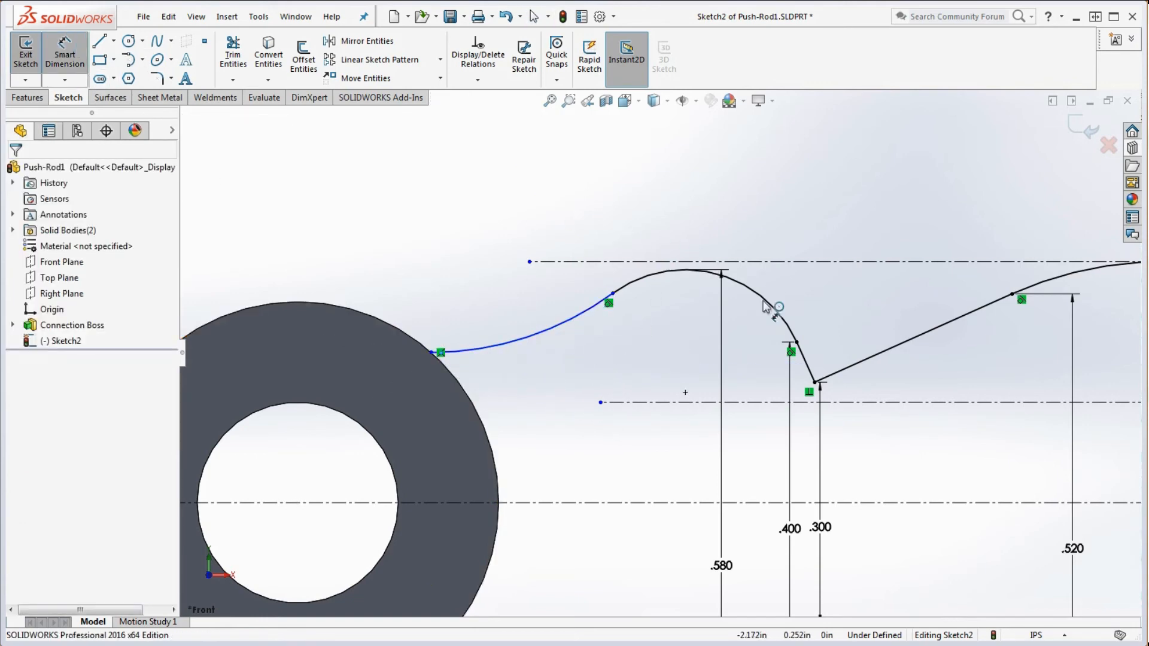
{"action": "left_click", "coordinate": [613, 296]}
{"action": "scroll", "coordinate": [659, 353], "scroll_direction": "up", "scroll_amount": 3}
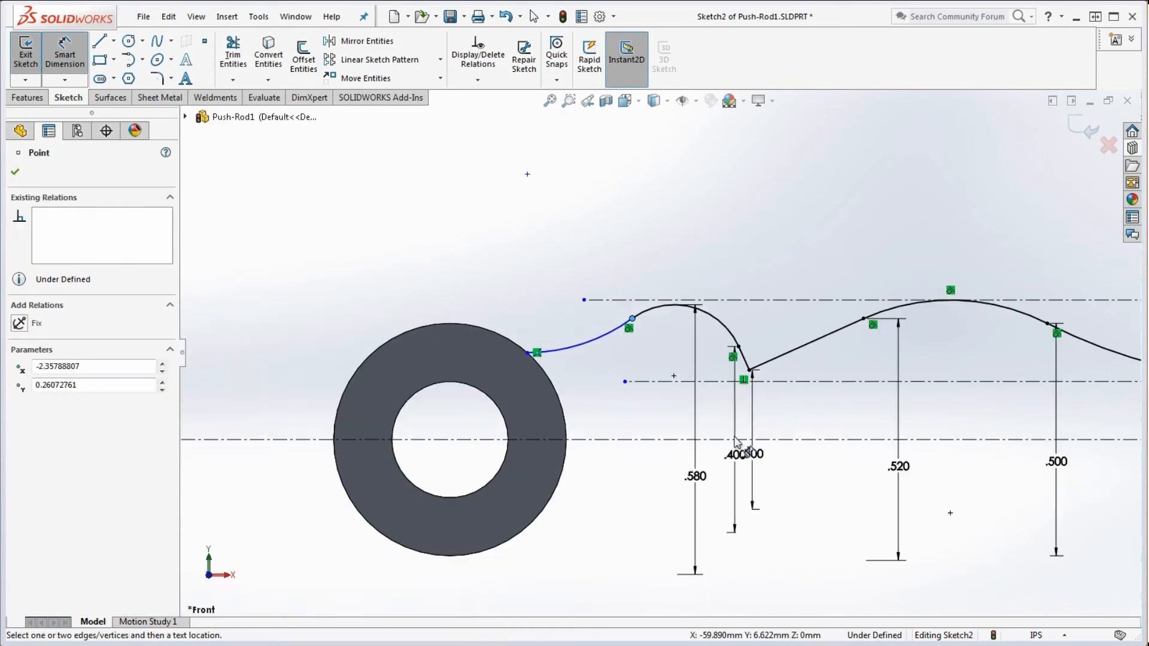
{"action": "left_click", "coordinate": [646, 441]}
{"action": "left_click", "coordinate": [639, 480]}
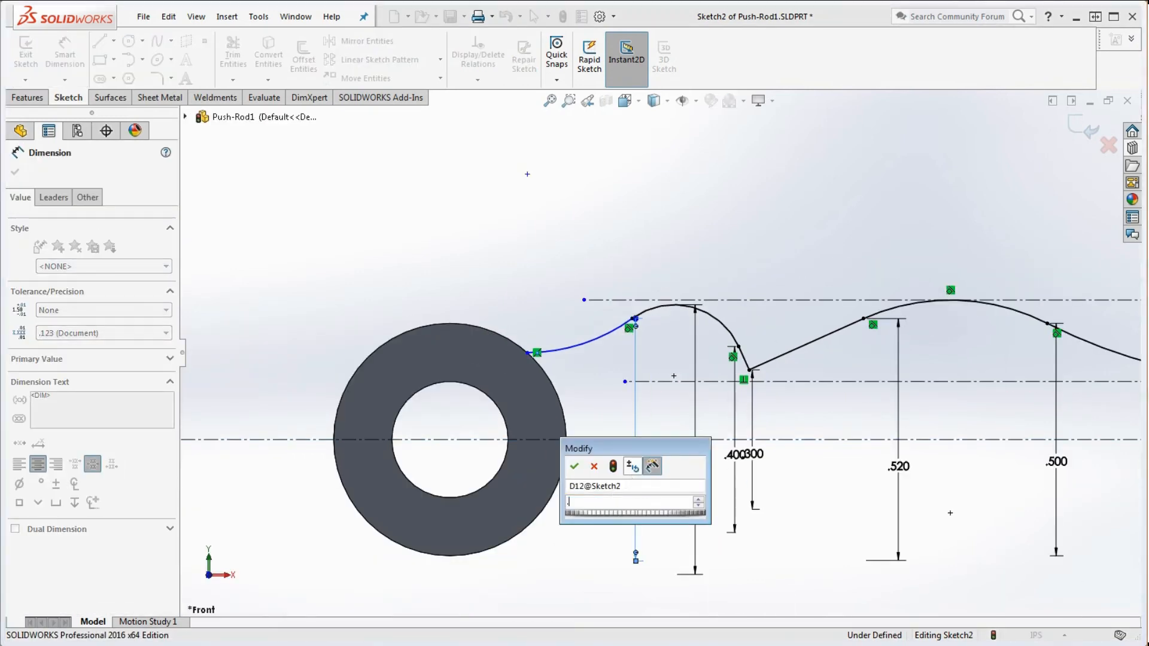
{"action": "type", "text": ".52"}
{"action": "key", "text": "Return"}
Slide the last arc's endpoint slightly down the boss edge and dimension it as a doubled distance of .34 in across the long centerline.
{"action": "scroll", "coordinate": [580, 393], "scroll_direction": "down", "scroll_amount": 3}
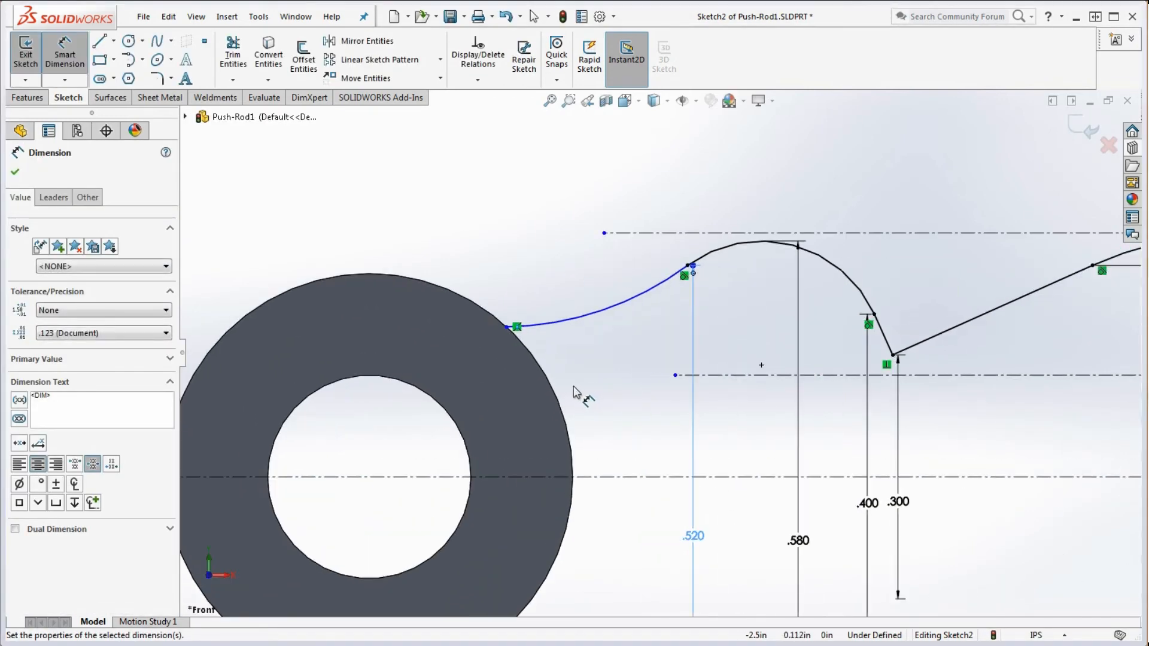
{"action": "key", "text": "Escape"}
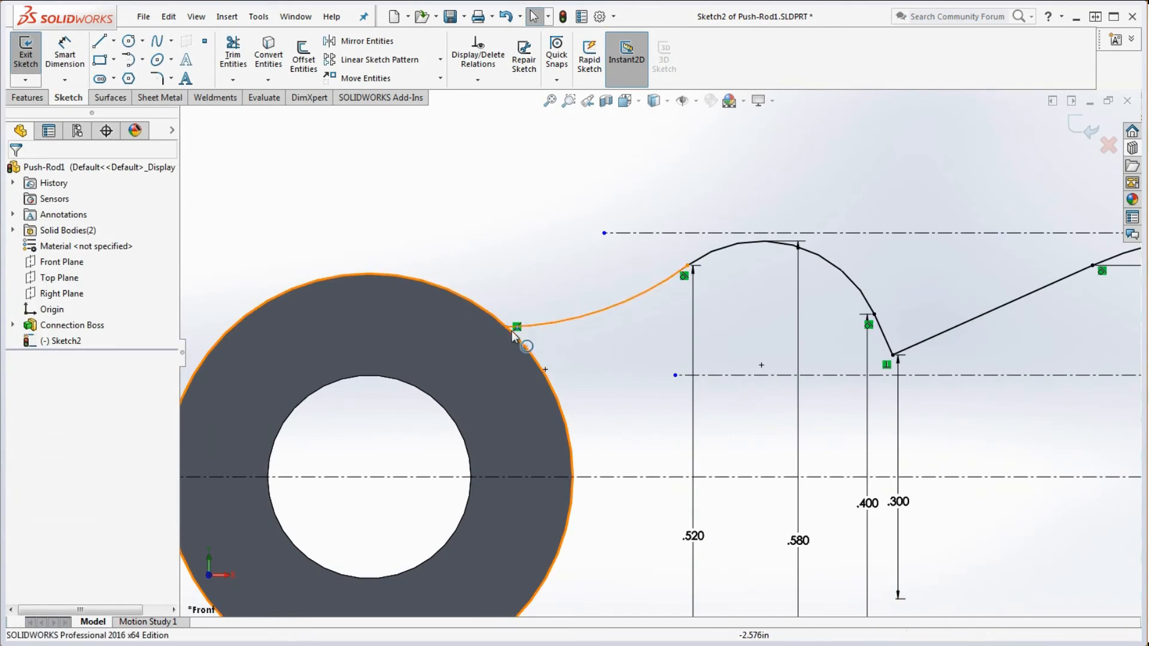
{"action": "mouse_move", "coordinate": [507, 327]}
{"action": "left_mouse_down"}
{"action": "mouse_move", "coordinate": [556, 389]}
{"action": "mouse_move", "coordinate": [469, 286]}
{"action": "mouse_move", "coordinate": [576, 413]}
{"action": "mouse_move", "coordinate": [526, 338]}
{"action": "mouse_move", "coordinate": [497, 322]}
{"action": "mouse_move", "coordinate": [507, 342]}
{"action": "left_mouse_up"}
{"action": "left_click", "coordinate": [65, 48]}
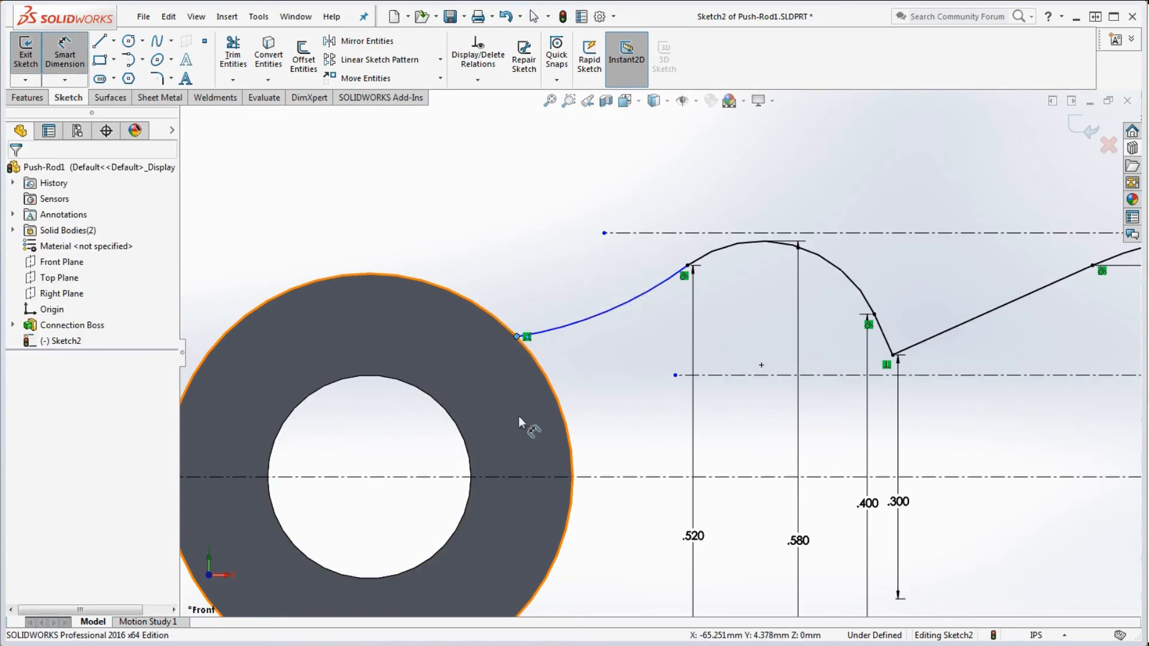
{"action": "left_click", "coordinate": [612, 478]}
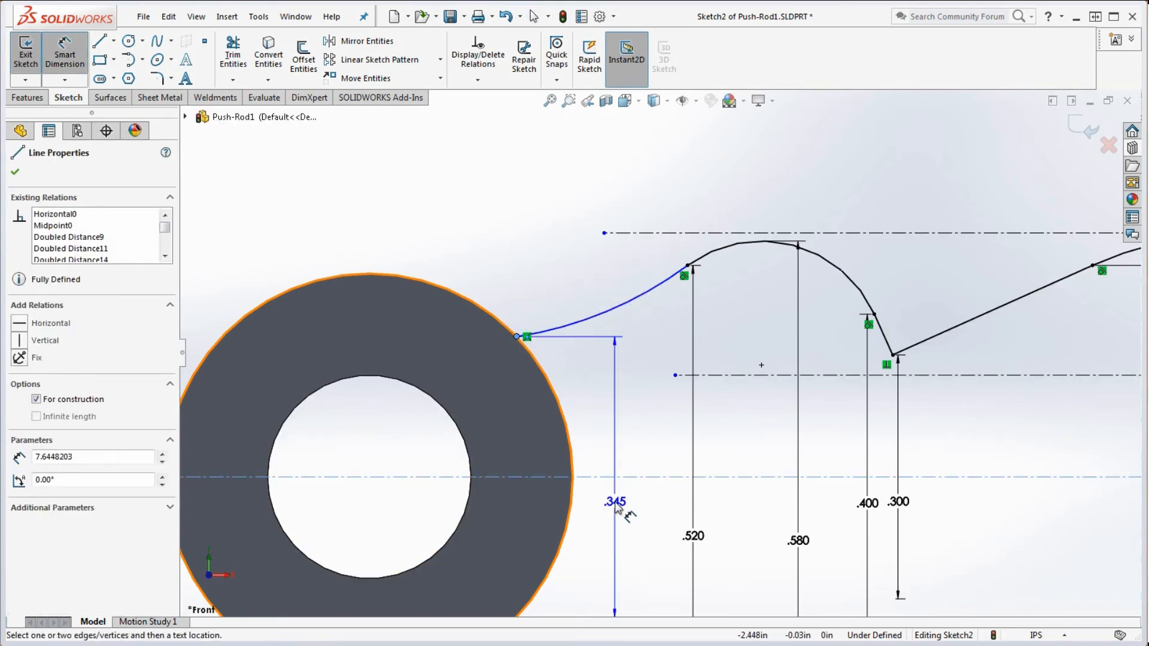
{"action": "left_click", "coordinate": [610, 499]}
{"action": "type", "text": ".34"}
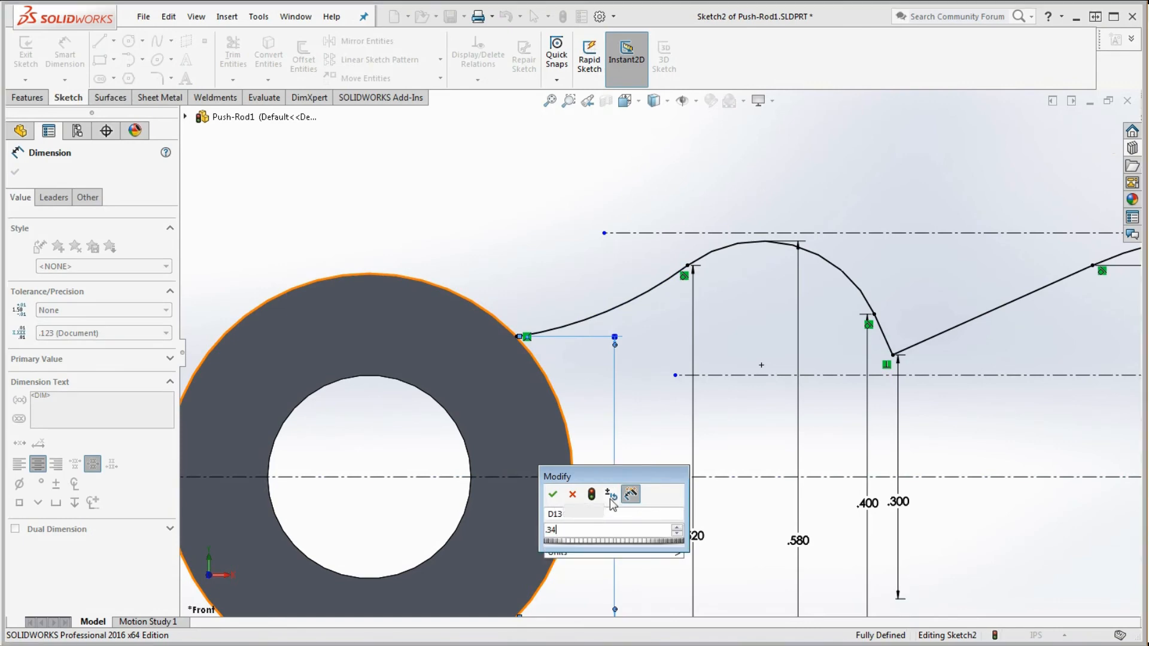
{"action": "key", "text": "Return"}
{"action": "key", "text": "Escape"}
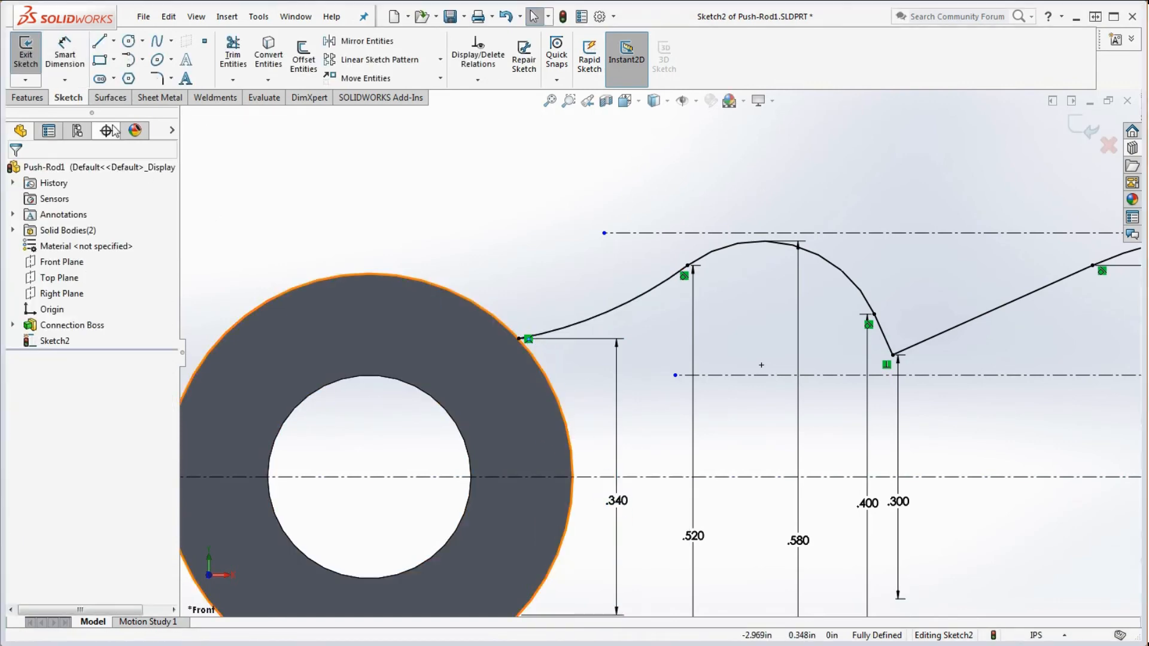
Sketch a vertical line from the last arc's endpoint on the boss edge down to the long centerline.
{"action": "left_click", "coordinate": [99, 41]}
{"action": "left_click", "coordinate": [519, 340]}
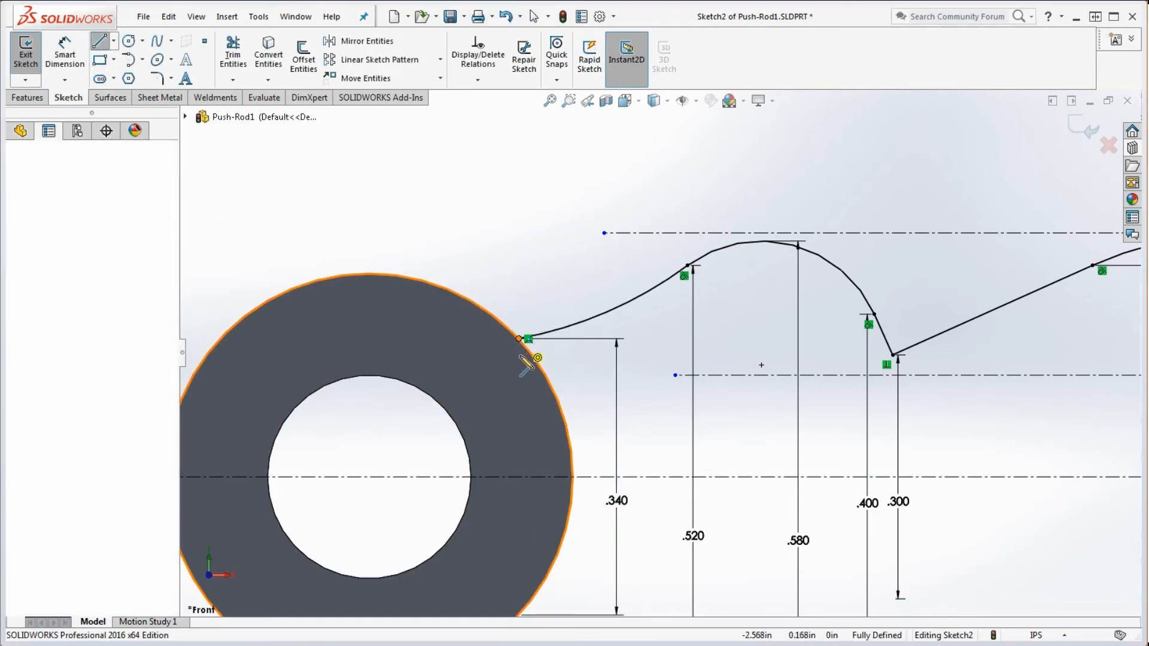
{"action": "left_click", "coordinate": [520, 477]}
{"action": "key", "text": "z"}
{"action": "scroll", "coordinate": [474, 482], "scroll_direction": "up", "scroll_amount": 7}
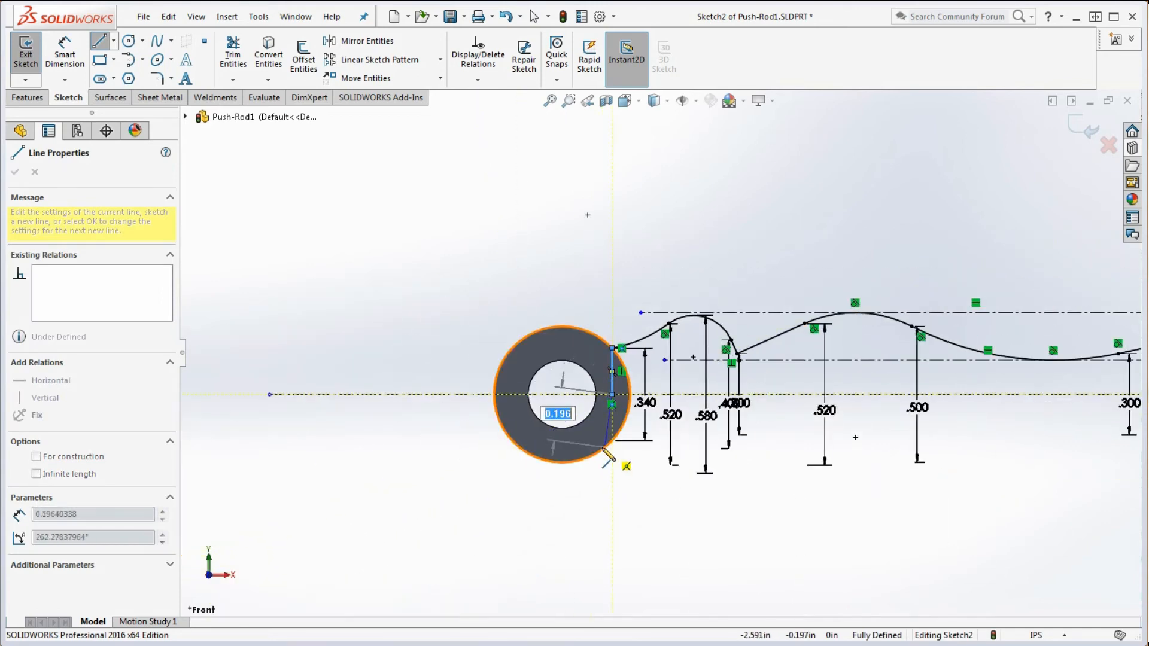
{"action": "scroll", "coordinate": [1074, 380], "scroll_direction": "down", "scroll_amount": 1}
{"action": "scroll", "coordinate": [1080, 388], "scroll_direction": "down", "scroll_amount": 5}
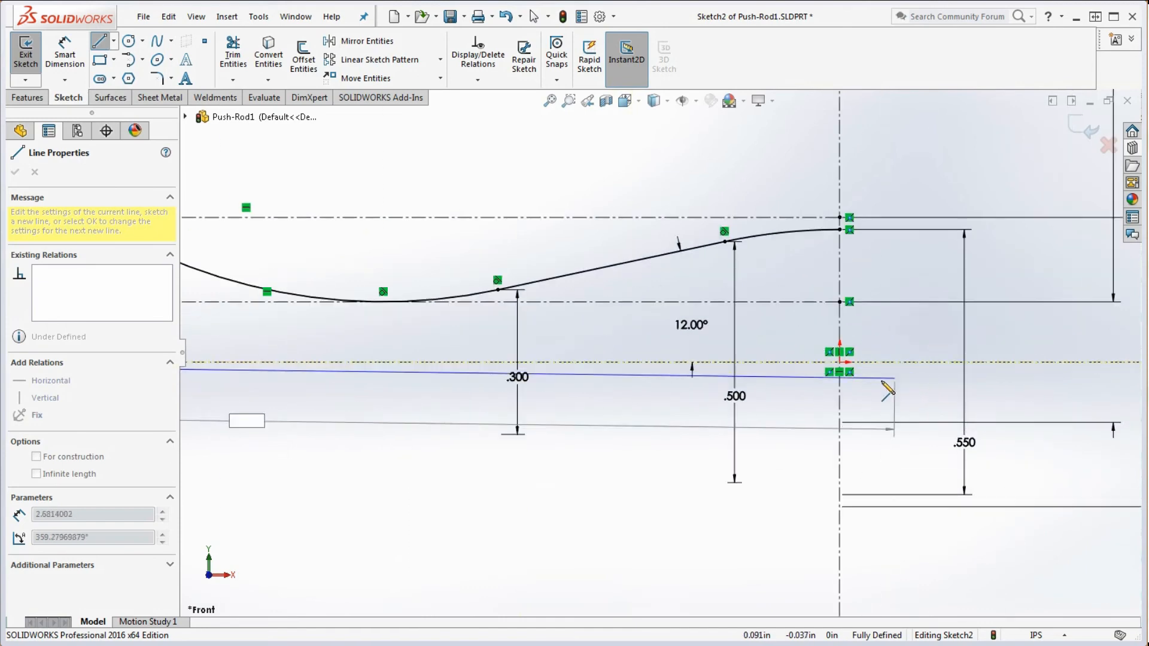
{"action": "left_click", "coordinate": [841, 361]}
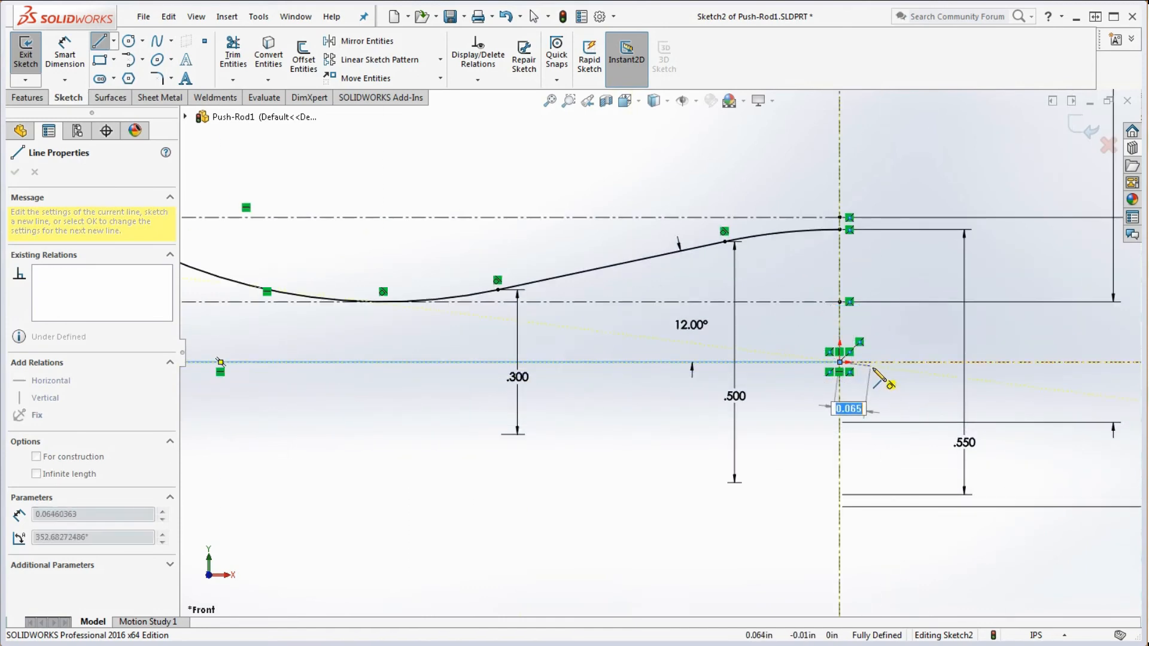
{"action": "key", "text": "Escape"}
{"action": "left_click", "coordinate": [803, 360]}
{"action": "key", "text": "Delete"}
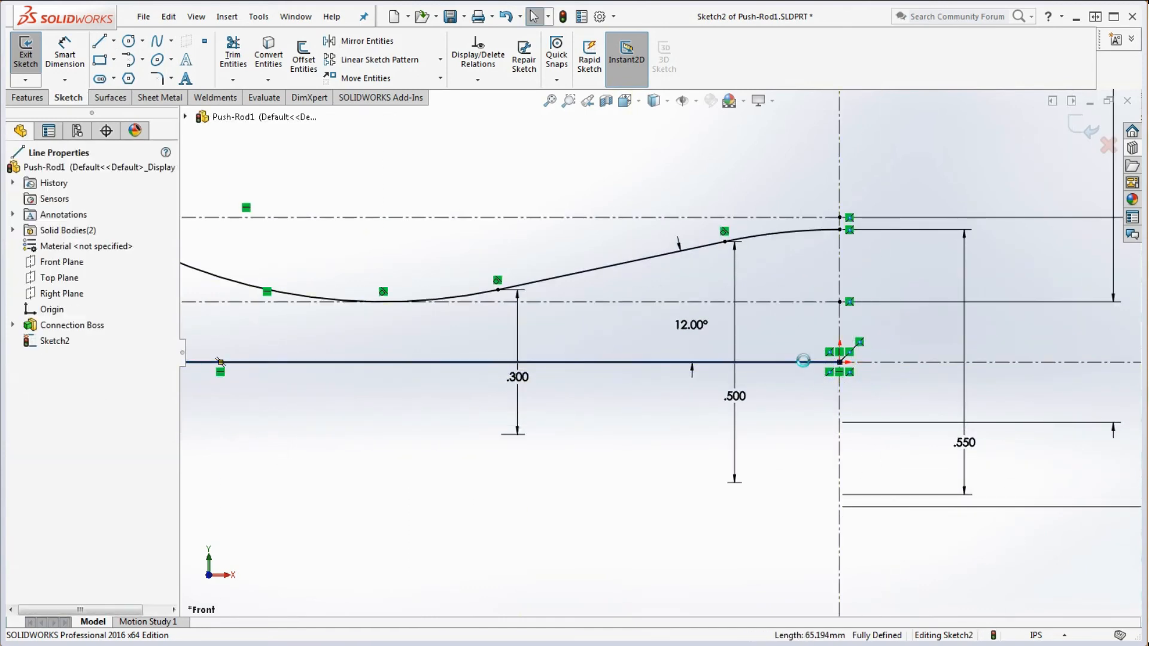
{"action": "scroll", "coordinate": [920, 436], "scroll_direction": "up", "scroll_amount": 6}
{"action": "scroll", "coordinate": [275, 350], "scroll_direction": "down", "scroll_amount": 5}
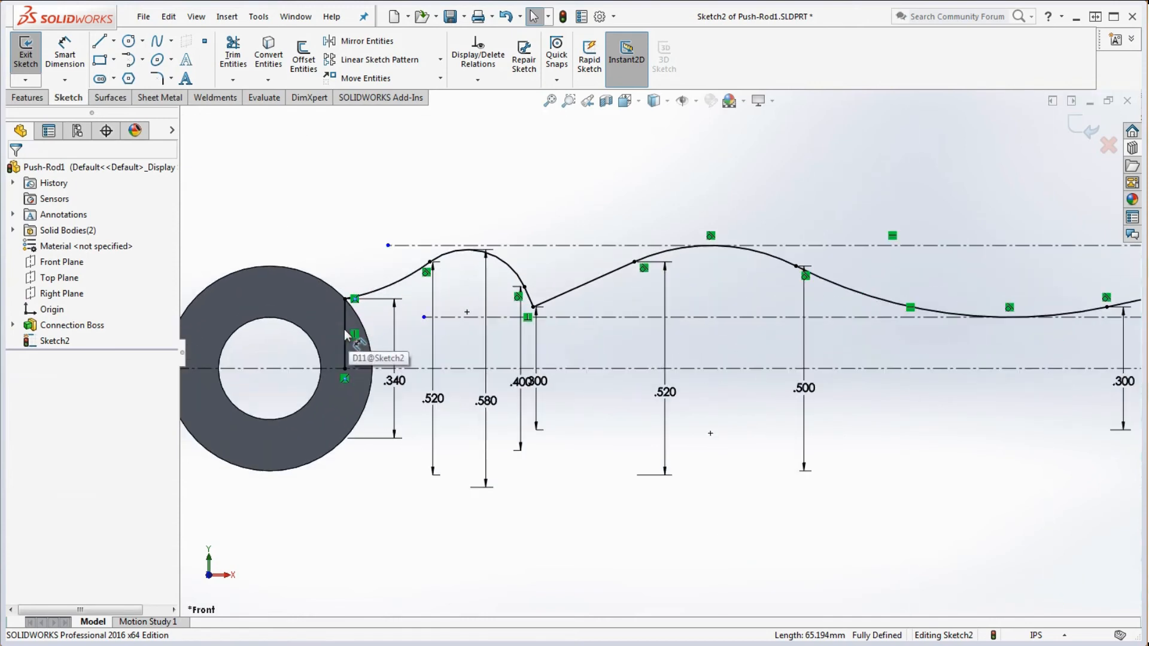
{"action": "scroll", "coordinate": [340, 336], "scroll_direction": "up", "scroll_amount": 4}
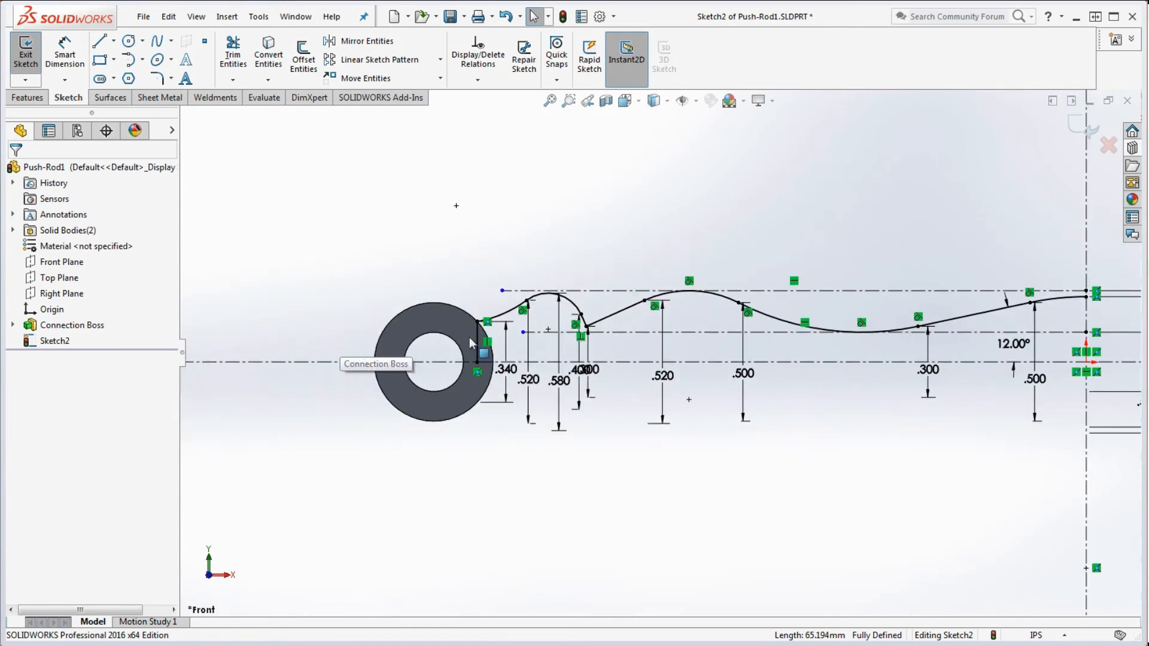
{"action": "scroll", "coordinate": [616, 359], "scroll_direction": "up", "scroll_amount": 2}
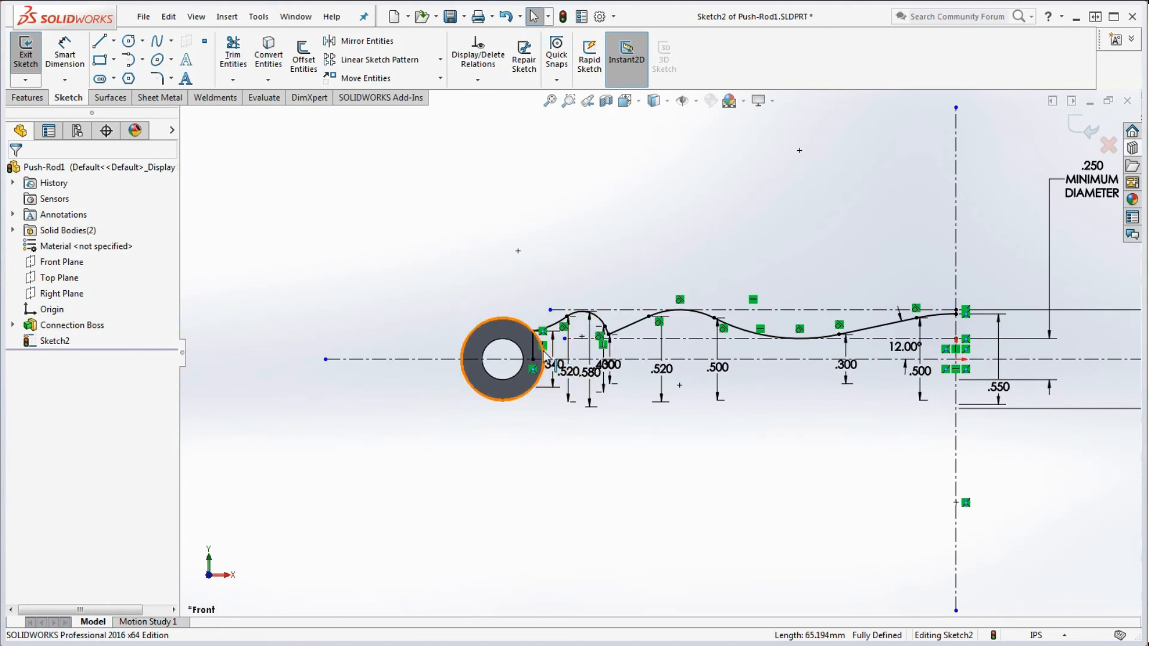
Examine the finished half profile at the left boss and the empty span out to the right boss.
{"action": "scroll", "coordinate": [544, 353], "scroll_direction": "down", "scroll_amount": 2}
{"action": "scroll", "coordinate": [531, 353], "scroll_direction": "down", "scroll_amount": 2}
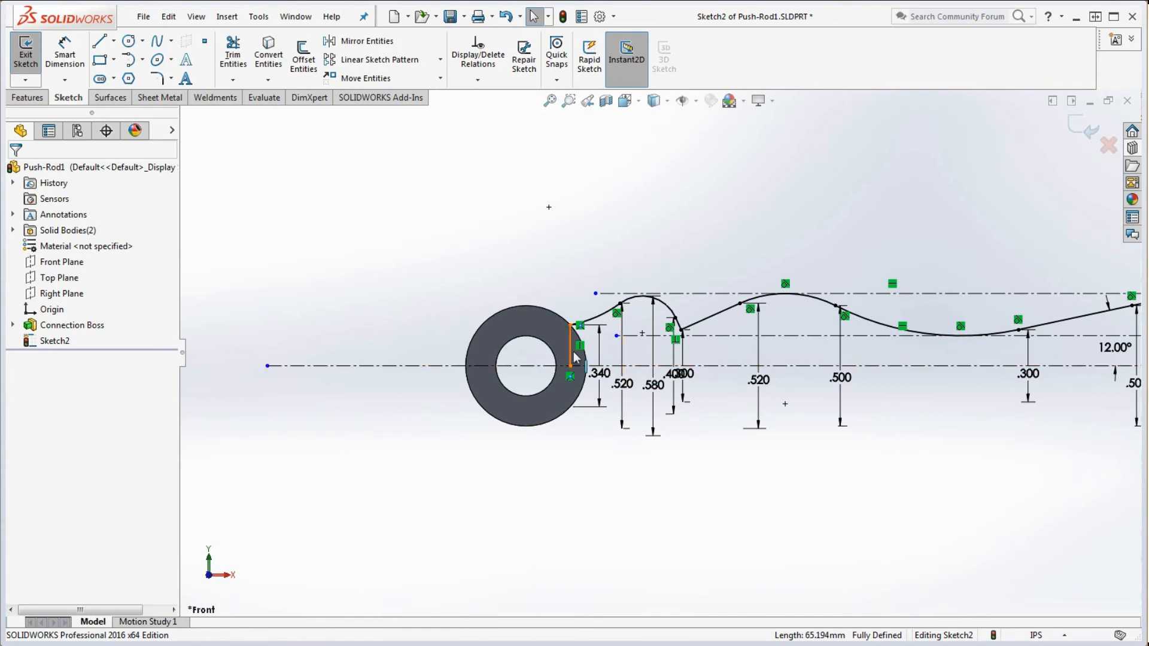
{"action": "scroll", "coordinate": [572, 358], "scroll_direction": "up", "scroll_amount": 3}
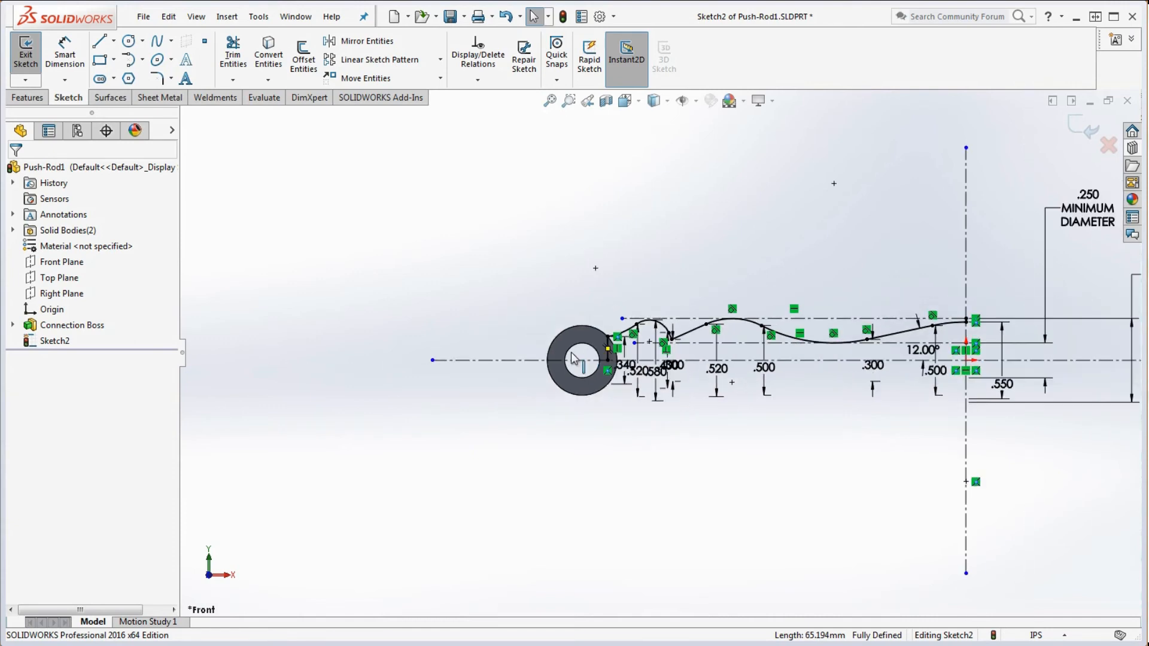
{"action": "scroll", "coordinate": [609, 354], "scroll_direction": "up", "scroll_amount": 3}
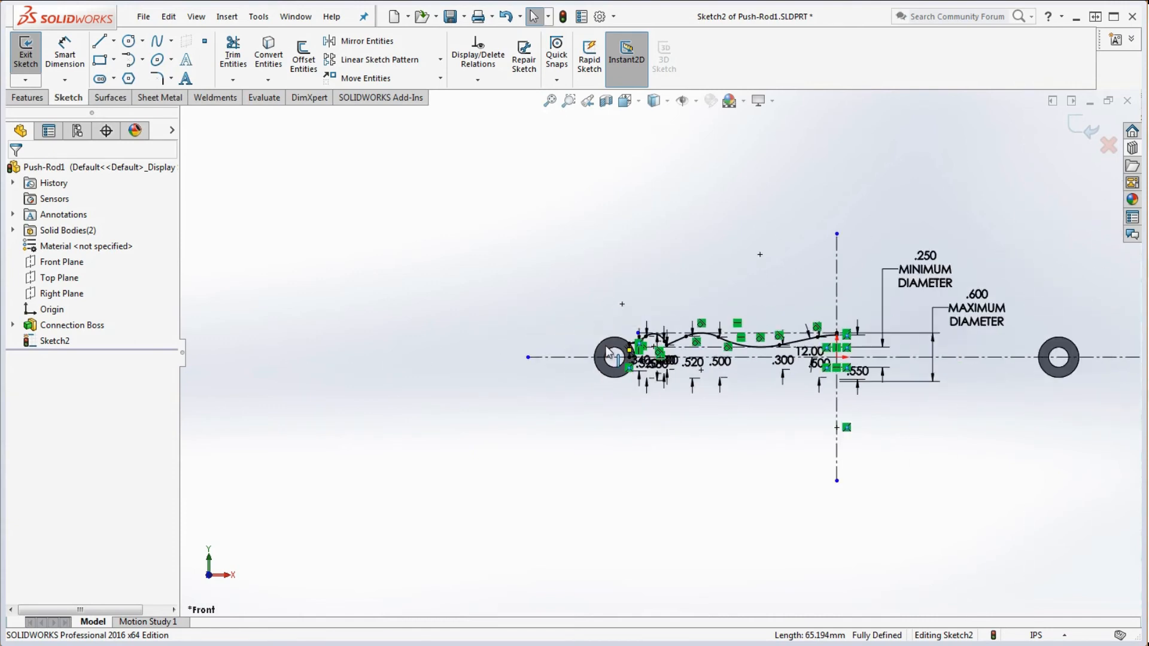
{"action": "scroll", "coordinate": [815, 357], "scroll_direction": "down", "scroll_amount": 3}
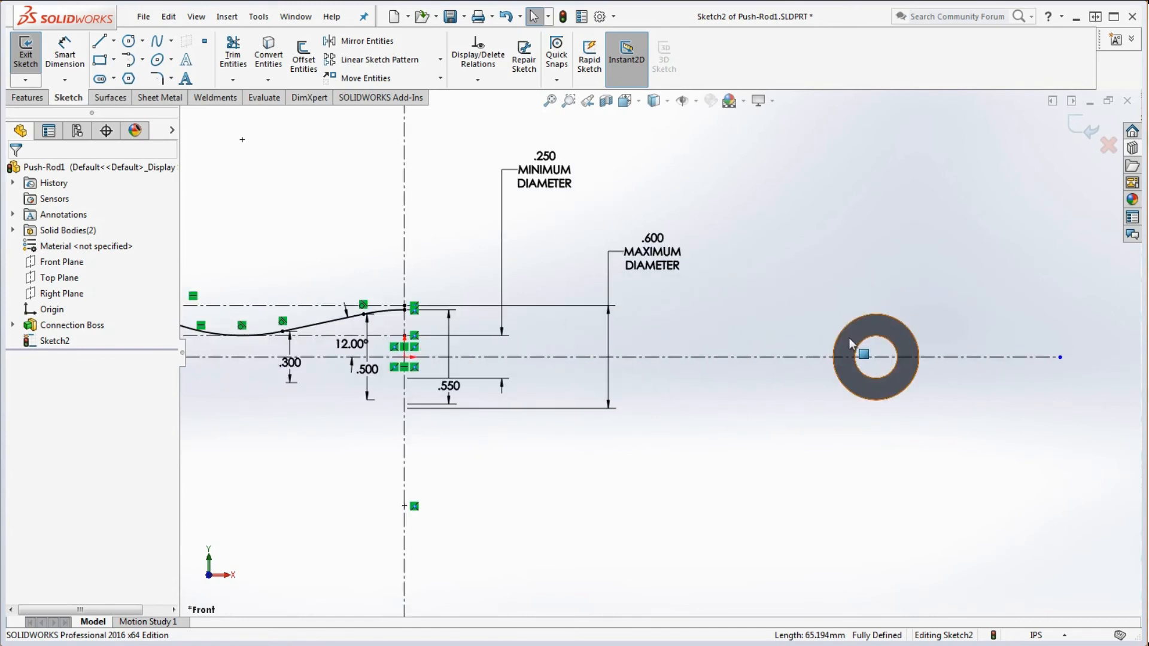
{"action": "scroll", "coordinate": [837, 359], "scroll_direction": "up", "scroll_amount": 2}
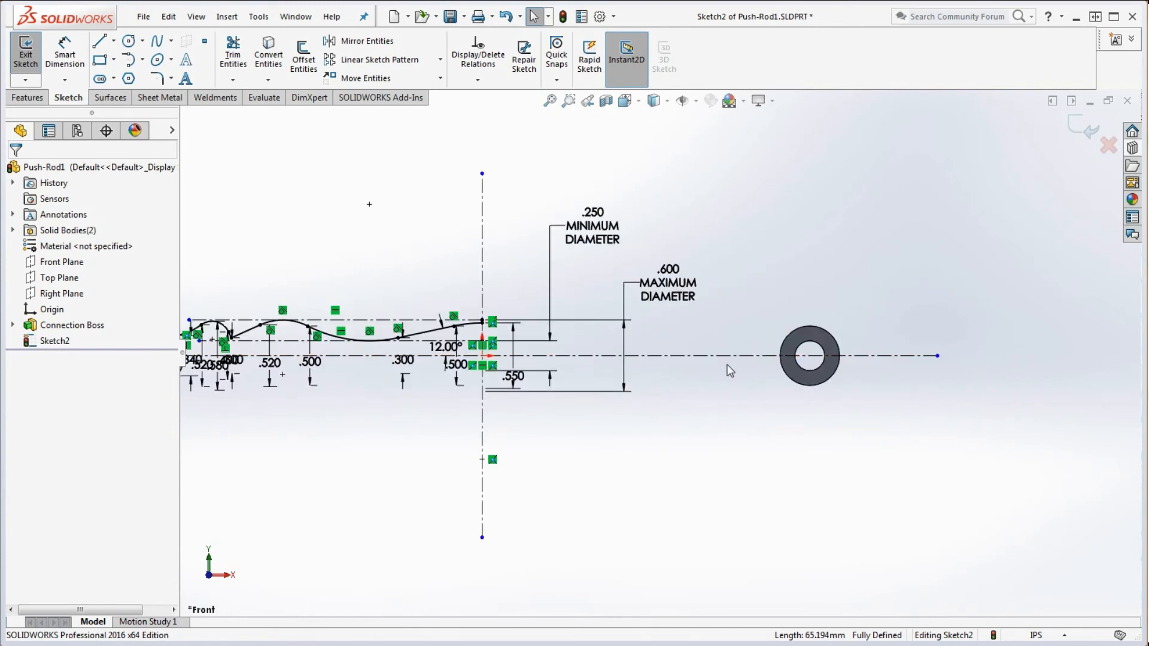
{"action": "scroll", "coordinate": [419, 368], "scroll_direction": "up", "scroll_amount": 2}
{"action": "scroll", "coordinate": [398, 359], "scroll_direction": "down", "scroll_amount": 3}
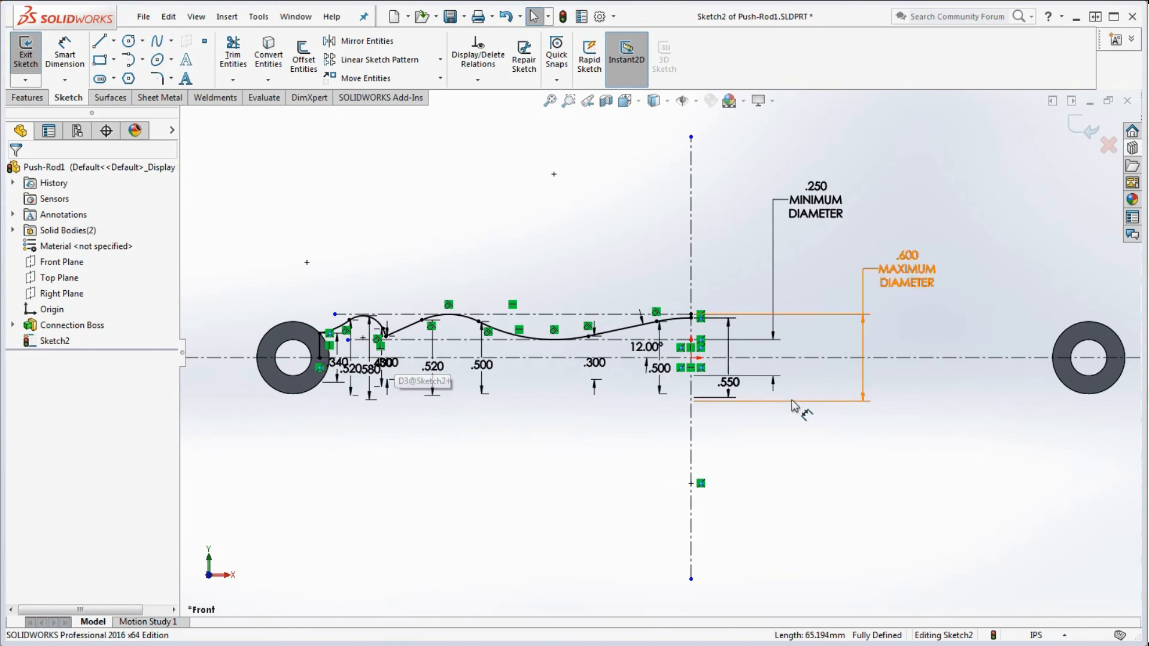
Mirror the complete chain of profile lines and arcs about the vertical centerline.
{"action": "scroll", "coordinate": [328, 354], "scroll_direction": "down", "scroll_amount": 2}
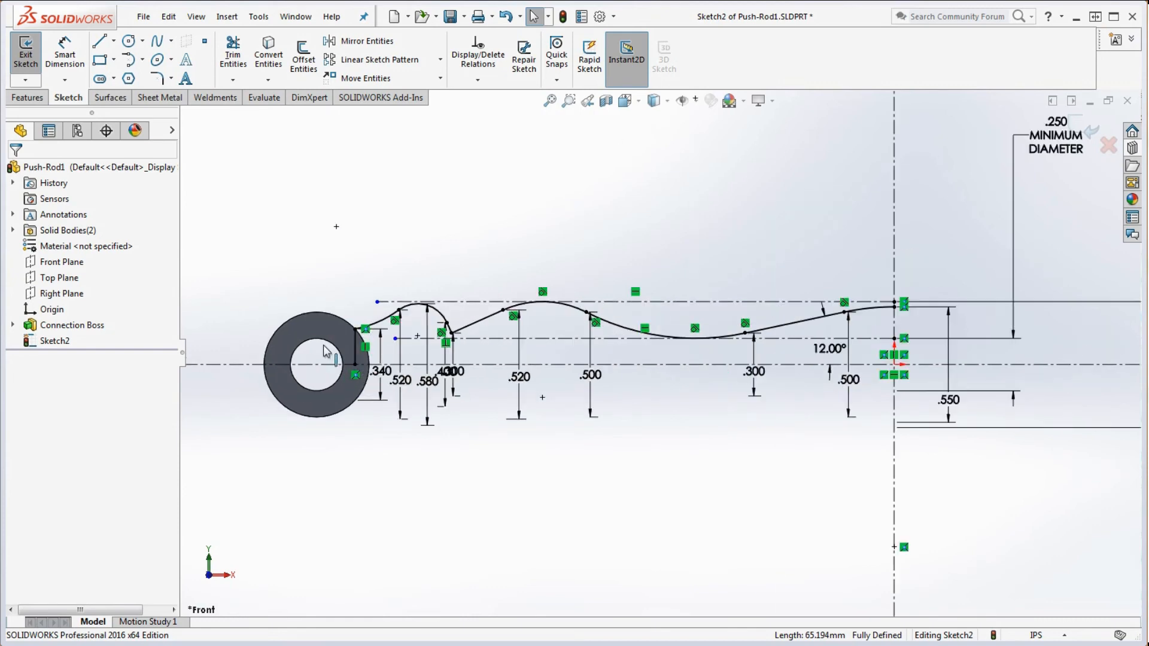
{"action": "right_click", "coordinate": [356, 346]}
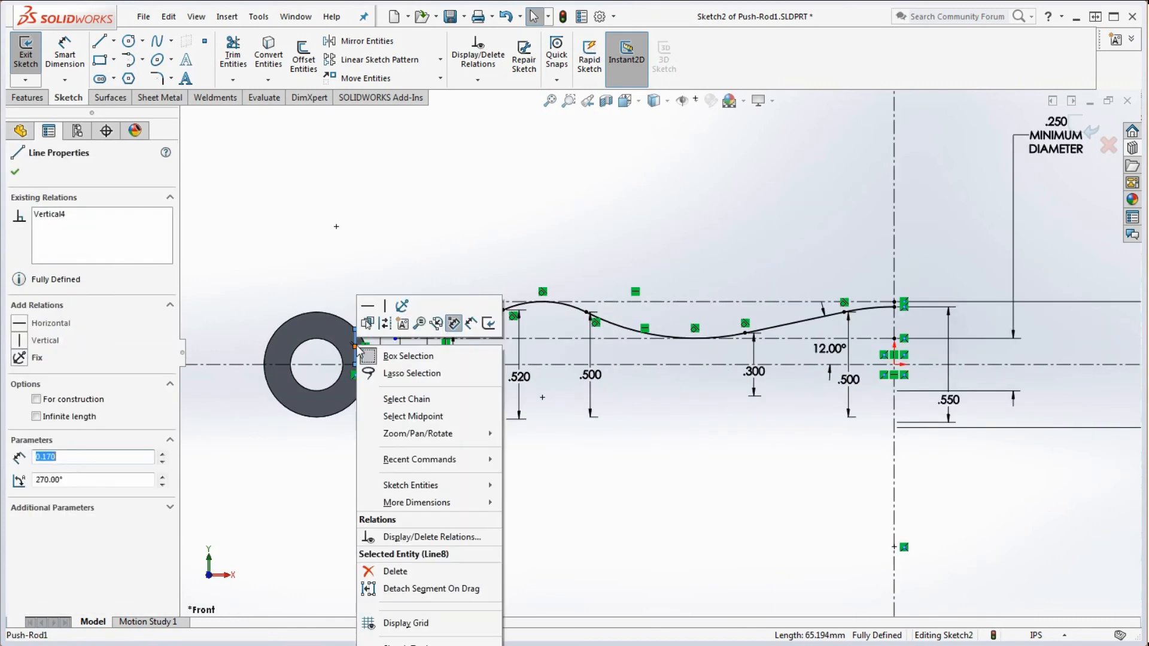
{"action": "left_click", "coordinate": [412, 398]}
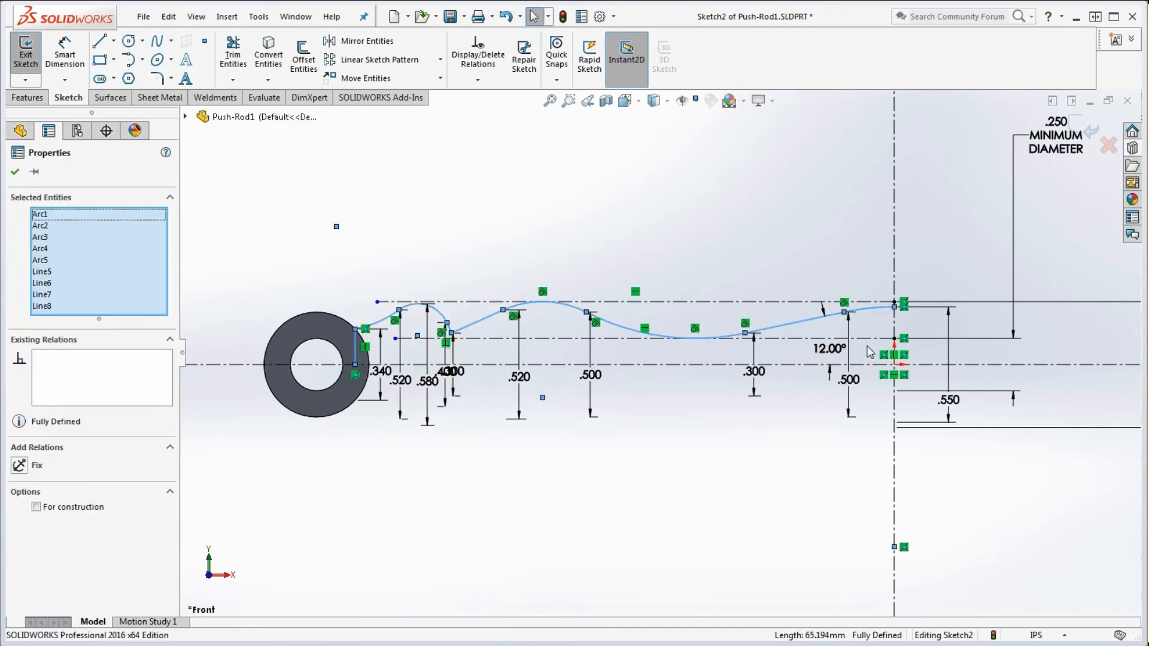
{"action": "left_click", "coordinate": [895, 207], "text": "ctrl"}
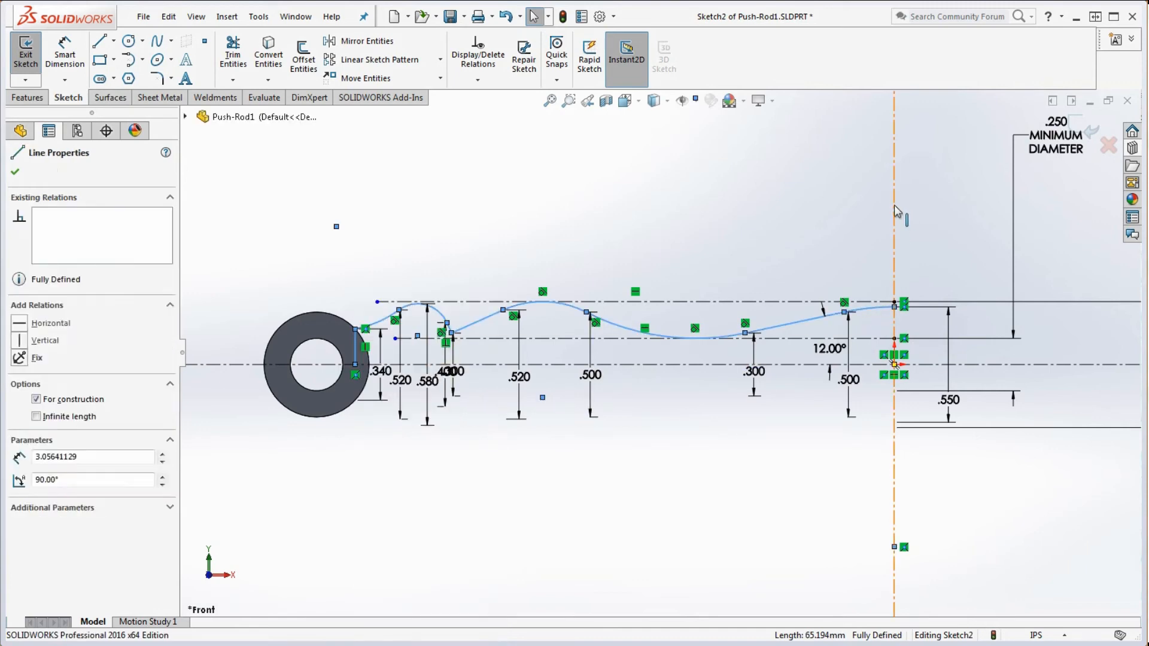
{"action": "left_click", "coordinate": [362, 41]}
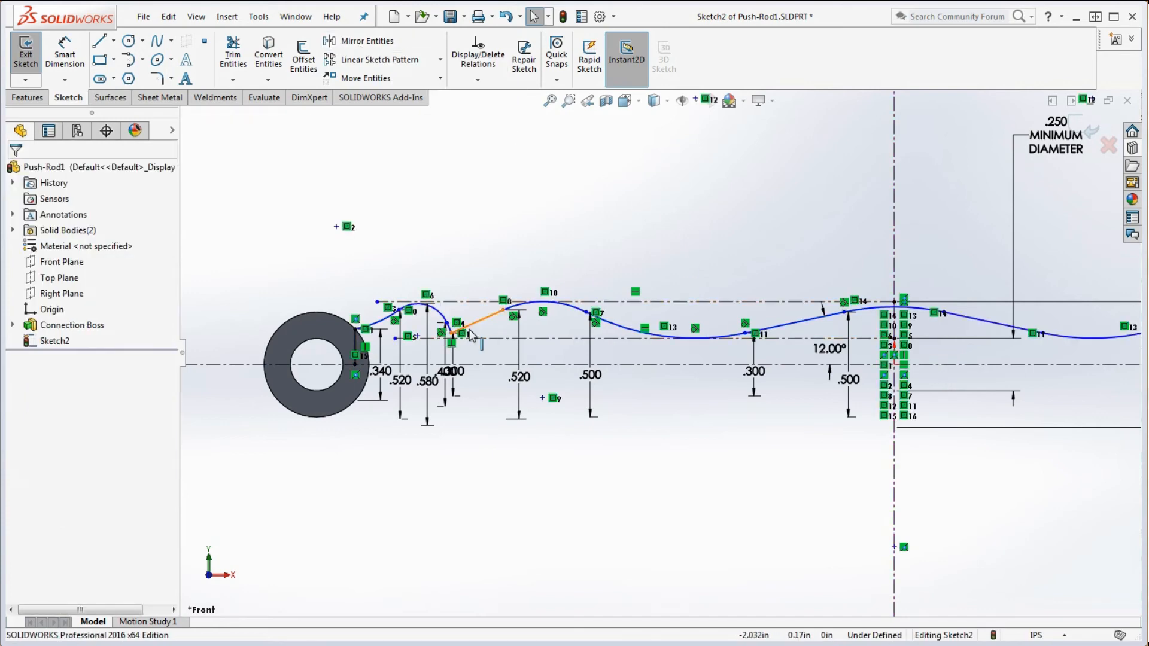
Slide the joint between the angled line and the central arc slightly toward the vertical centerline.
{"action": "scroll", "coordinate": [921, 305], "scroll_direction": "down", "scroll_amount": 5}
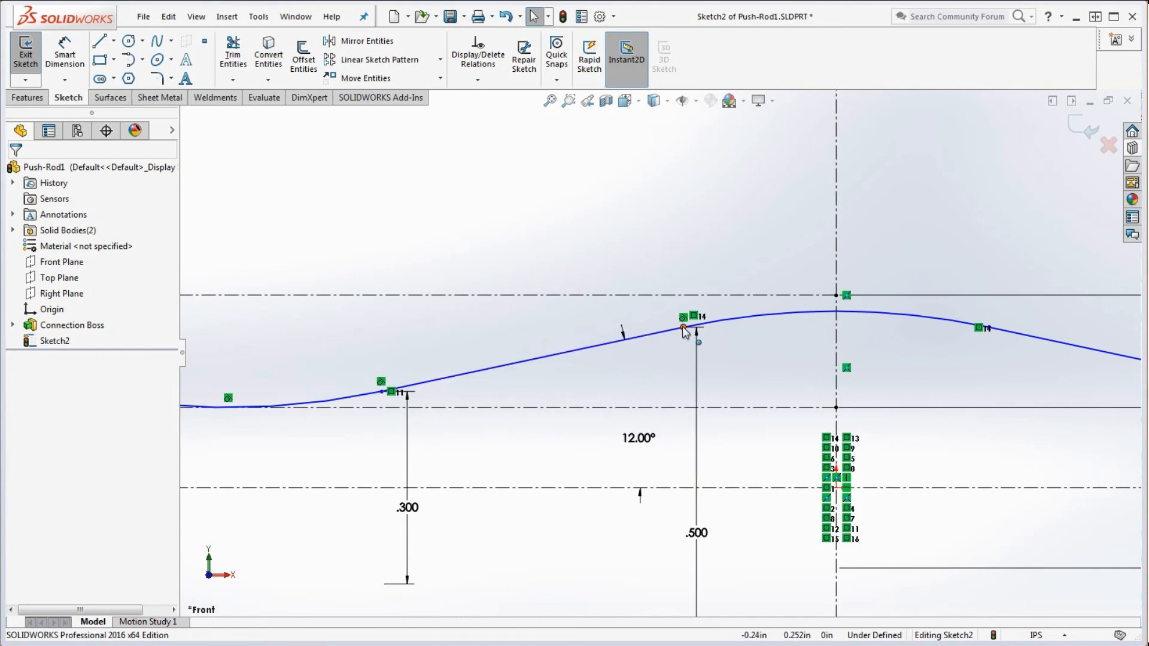
{"action": "left_click_drag", "start_coordinate": [683, 326], "coordinate": [711, 341]}
{"action": "left_click", "coordinate": [615, 224]}
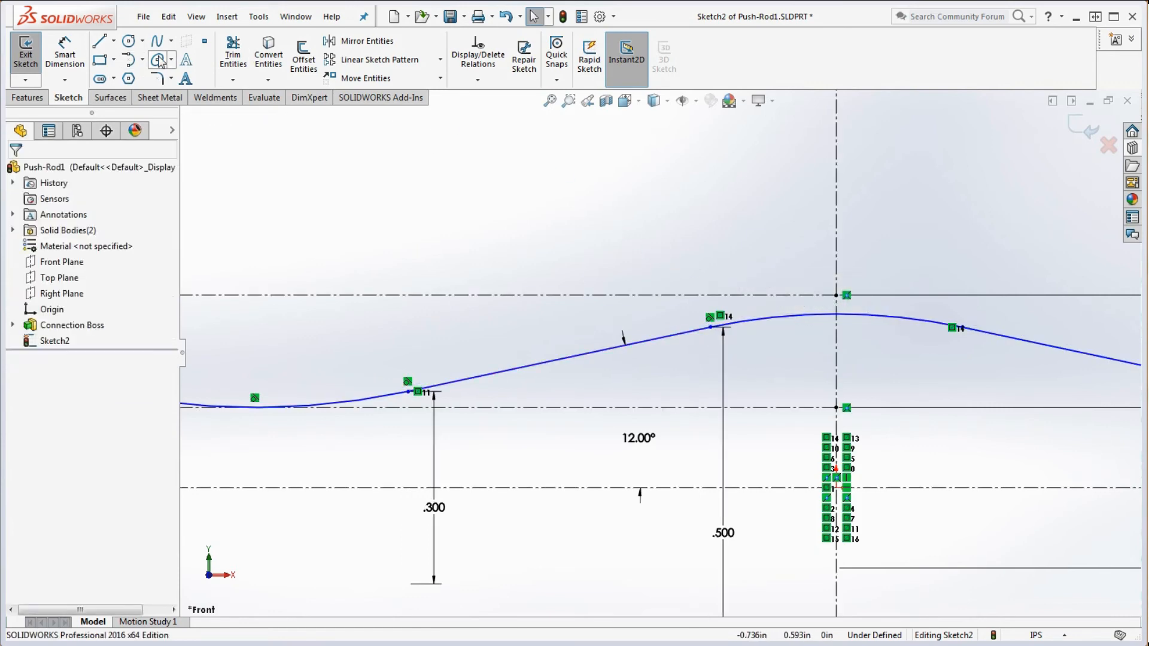
Place a sketch point on the central arc and constrain it to the arc's midpoint.
{"action": "left_click", "coordinate": [204, 41]}
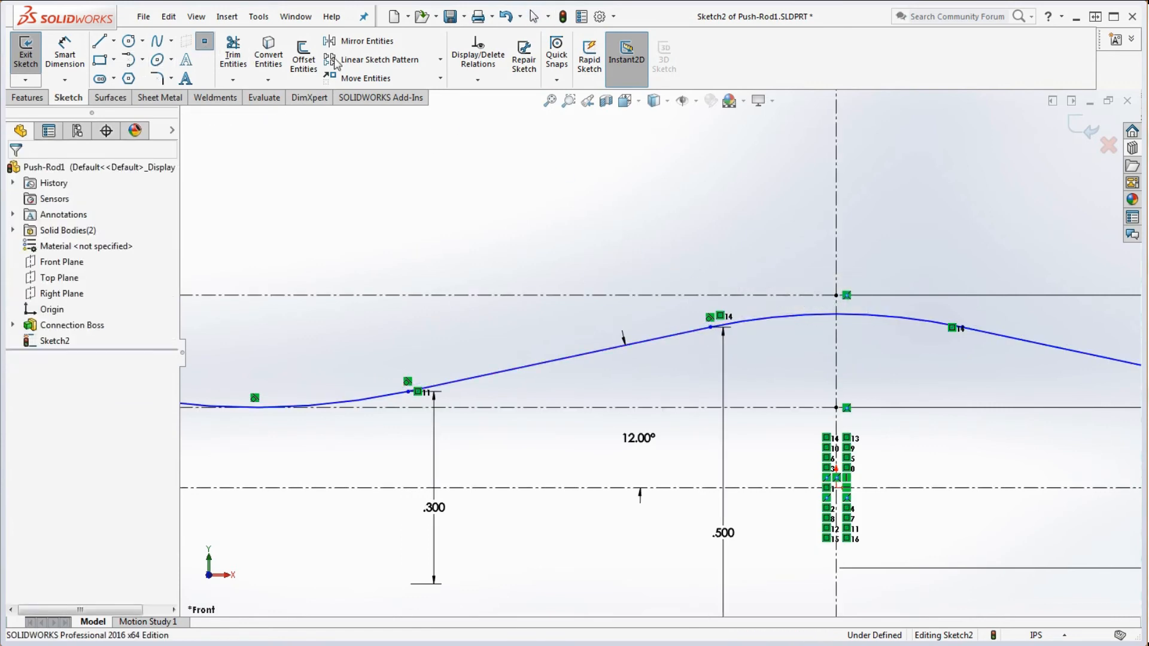
{"action": "left_click", "coordinate": [882, 315]}
{"action": "key", "text": "Escape"}
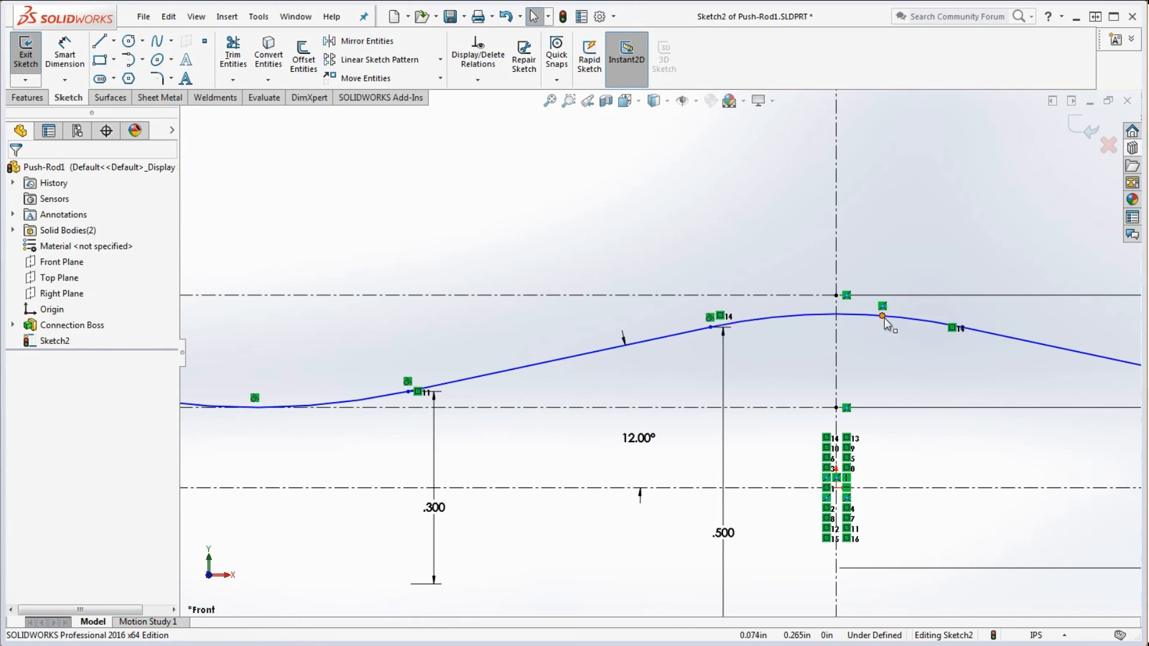
{"action": "left_click", "coordinate": [878, 320]}
{"action": "left_click", "coordinate": [864, 314], "text": "ctrl"}
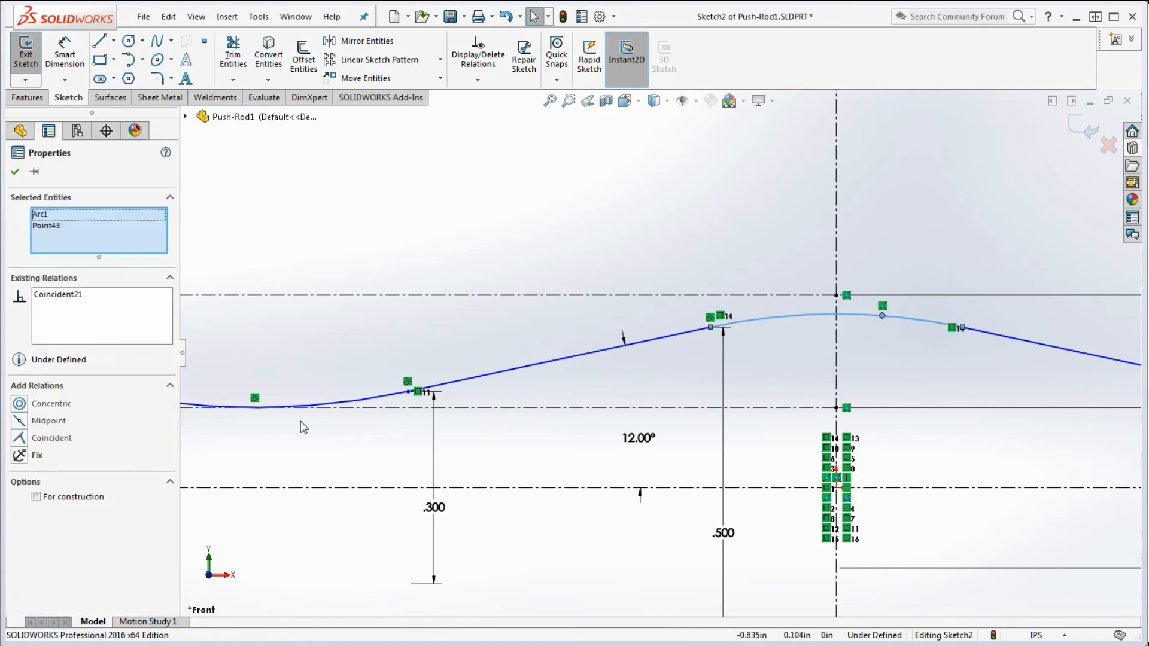
{"action": "left_click", "coordinate": [21, 423]}
{"action": "left_click", "coordinate": [269, 333]}
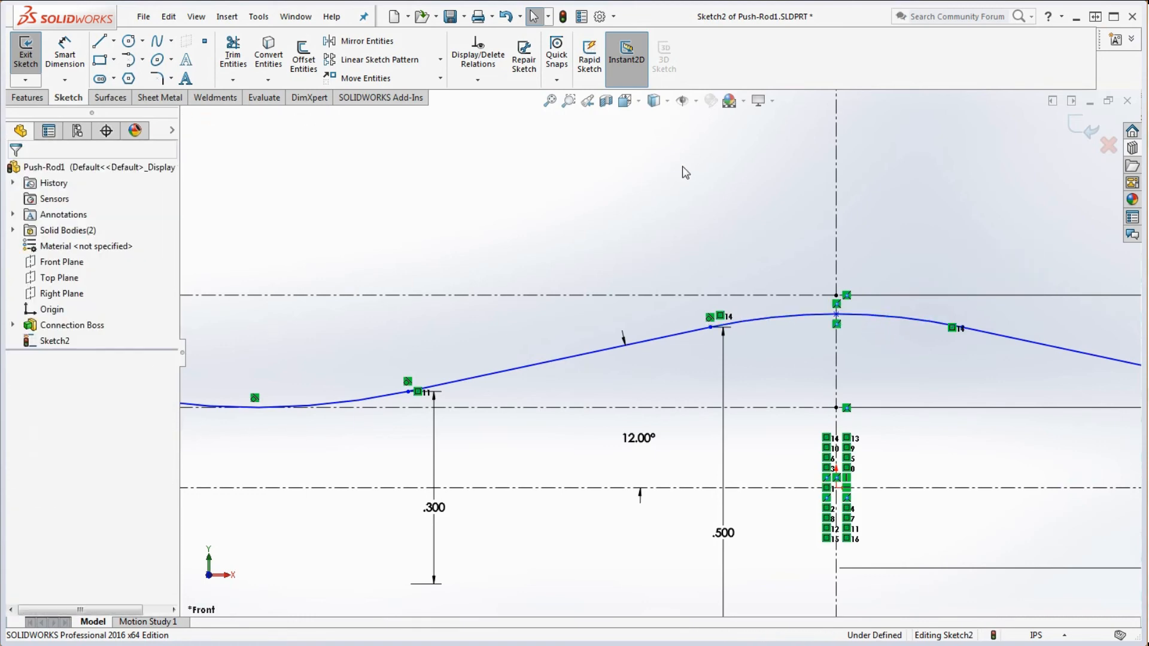
Make the central arc's midpoint coincident with the vertical centerline.
{"action": "left_click", "coordinate": [835, 314]}
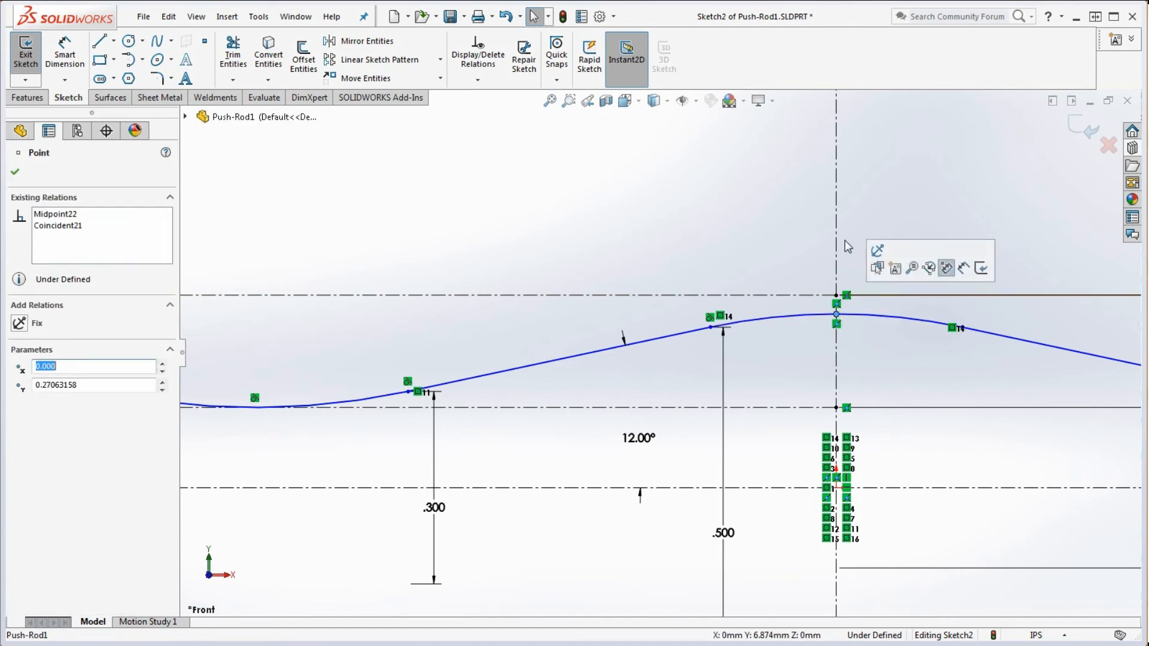
{"action": "left_click", "coordinate": [836, 248], "text": "ctrl"}
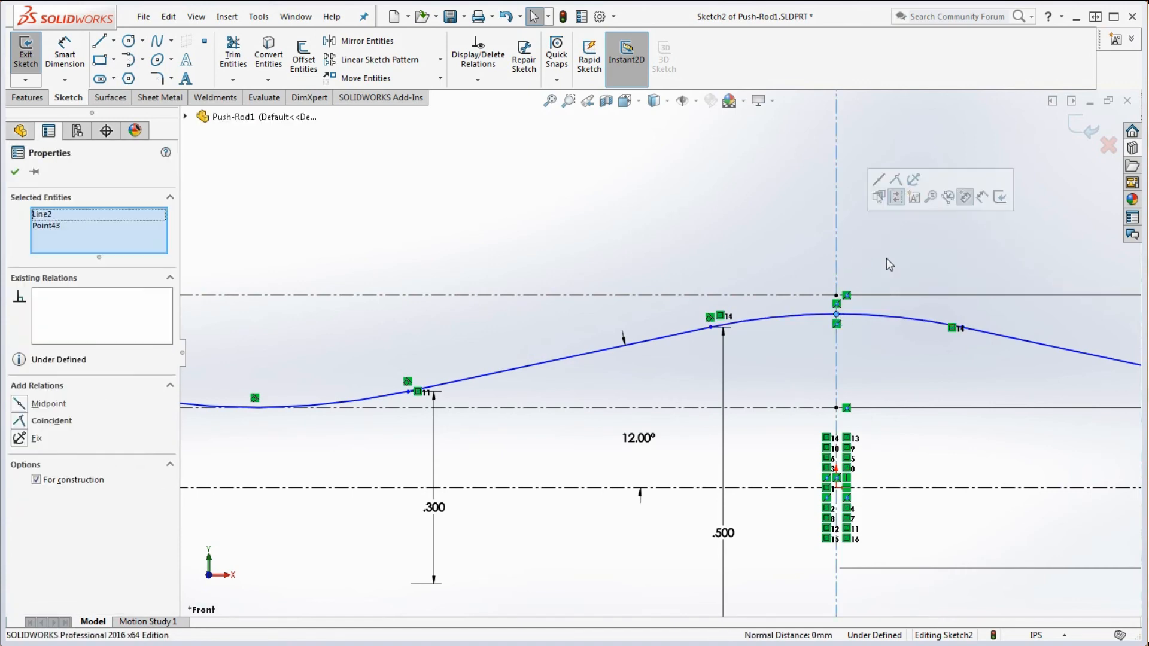
{"action": "left_click", "coordinate": [20, 423]}
{"action": "left_click", "coordinate": [820, 239]}
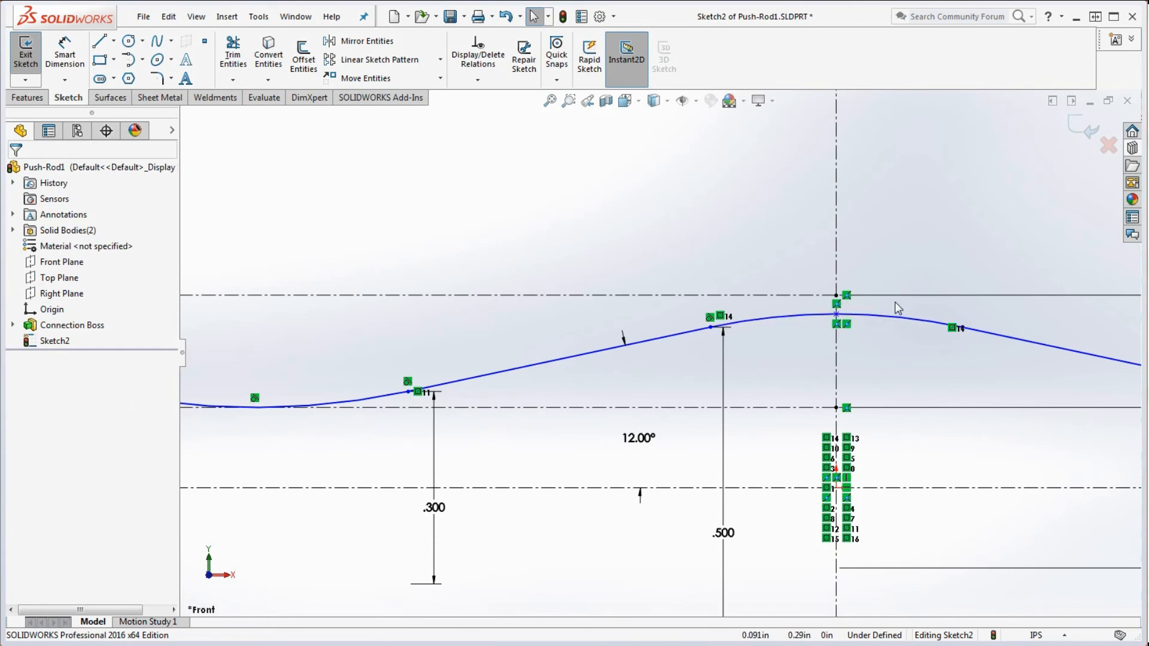
{"action": "mouse_move", "coordinate": [782, 249]}
{"action": "left_mouse_down"}
{"action": "mouse_move", "coordinate": [883, 349]}
{"action": "mouse_move", "coordinate": [838, 308]}
{"action": "left_mouse_up"}
Dimension the central arc's midpoint as a doubled distance of .54 in across the long centerline.
{"action": "left_click", "coordinate": [65, 53]}
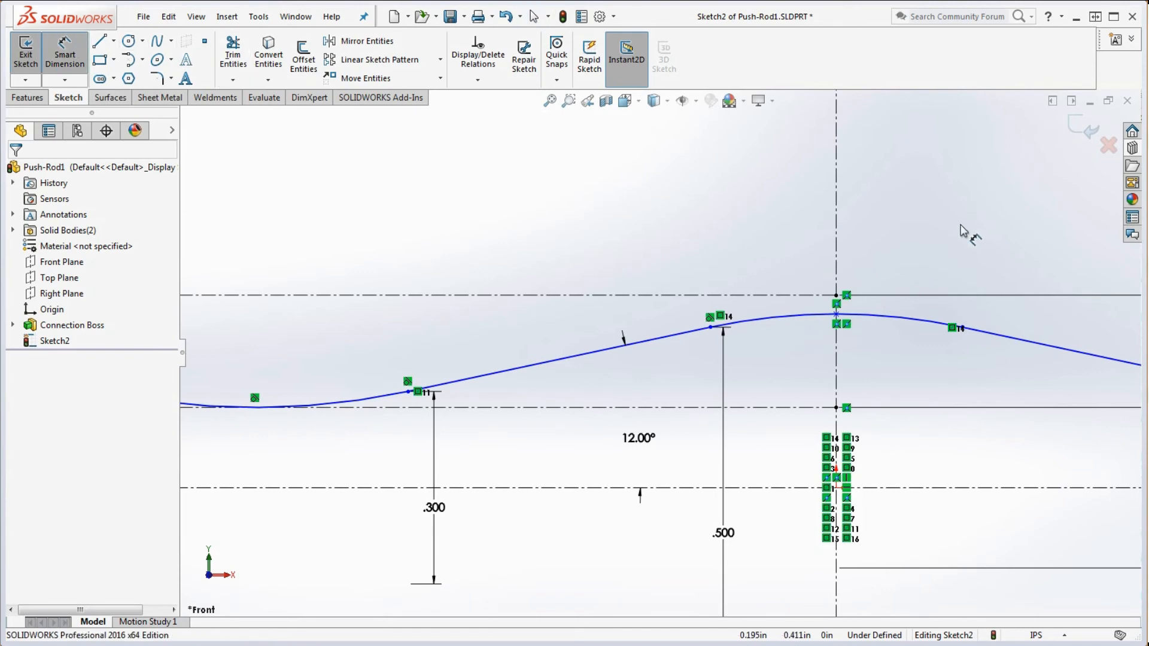
{"action": "left_click", "coordinate": [837, 315]}
{"action": "key", "text": "z"}
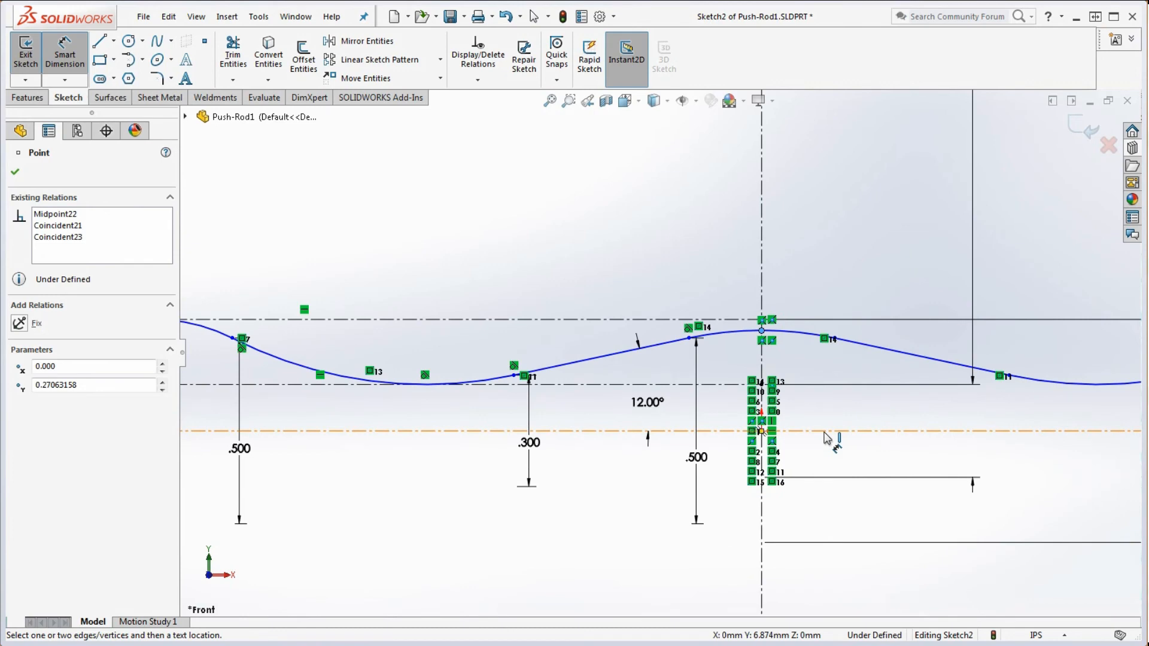
{"action": "left_click", "coordinate": [825, 431]}
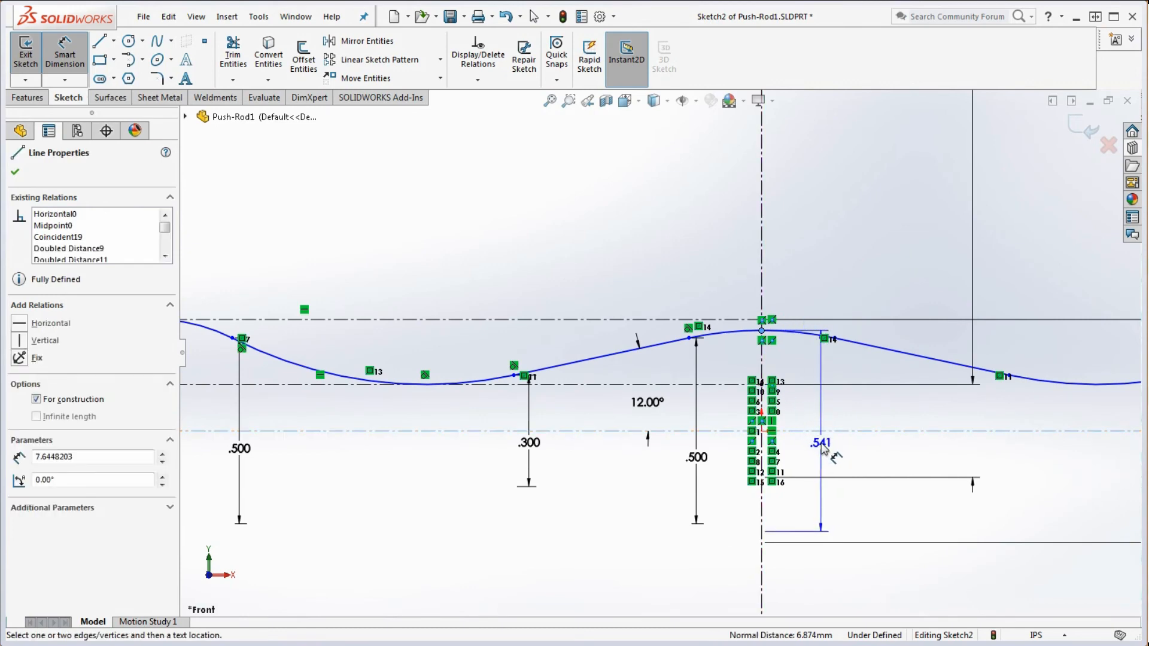
{"action": "left_click", "coordinate": [823, 449]}
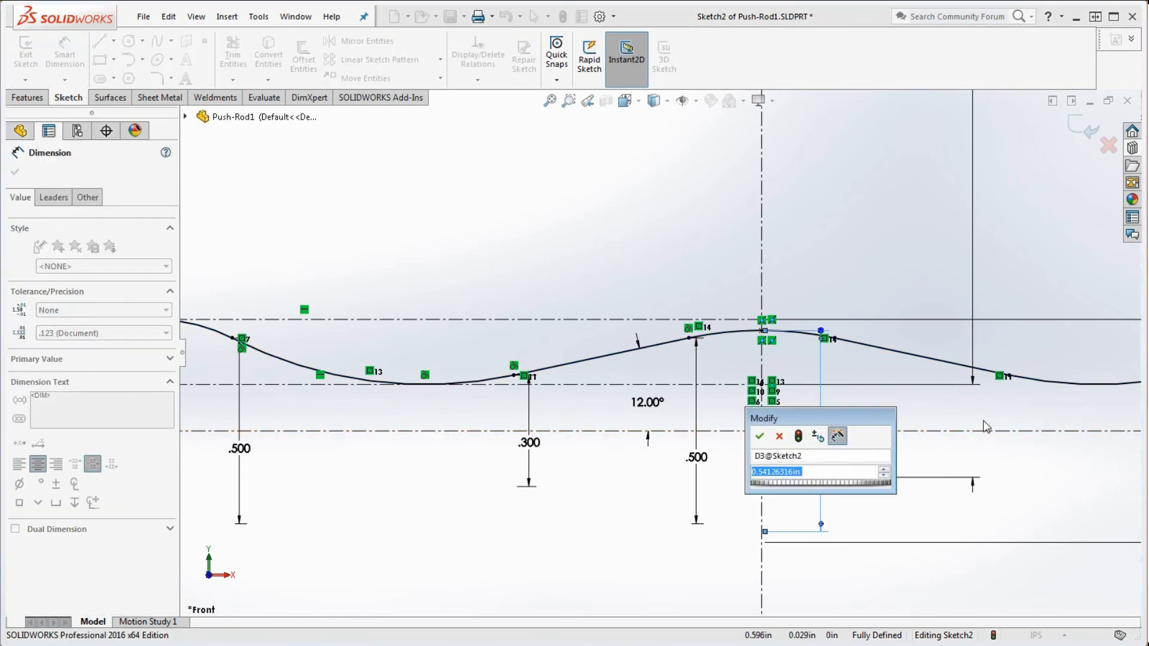
{"action": "type", "text": ".54"}
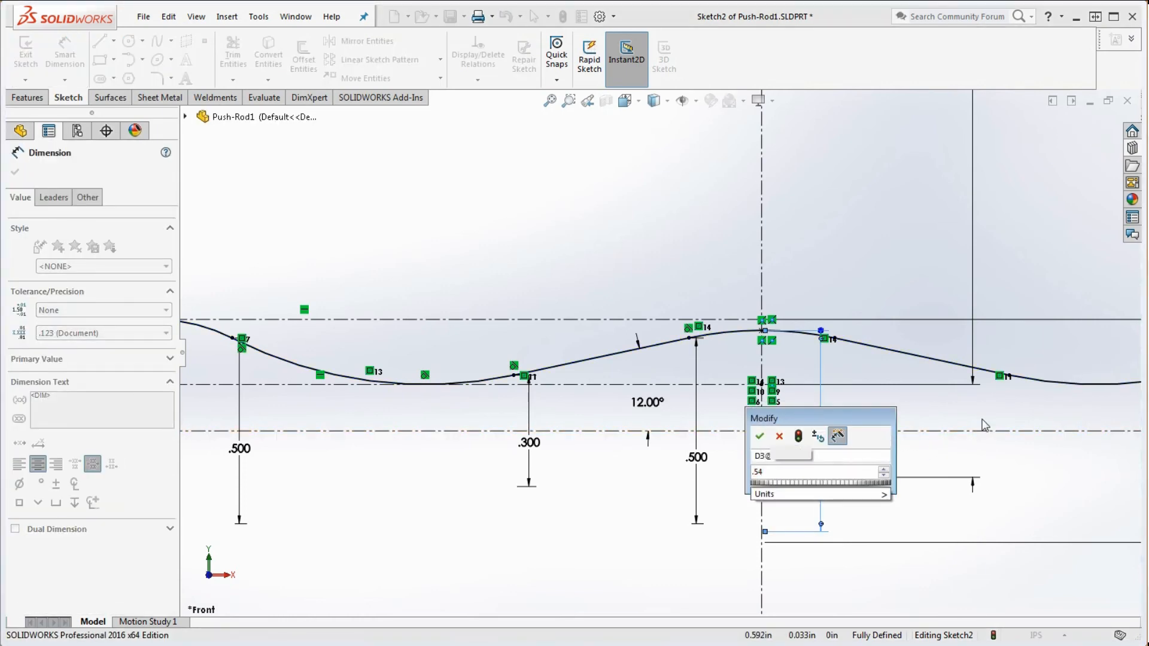
{"action": "key", "text": "Return"}
{"action": "left_click", "coordinate": [830, 261]}
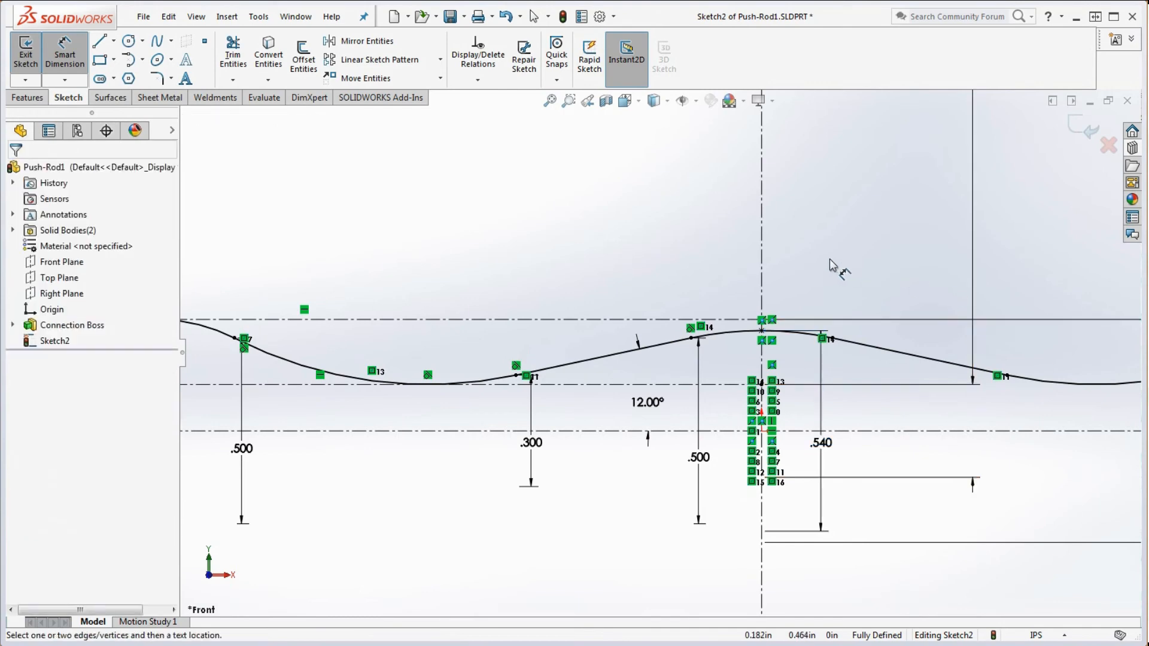
Start a revolved boss from the mirrored rod profile and let the open sketch be closed automatically.
{"action": "scroll", "coordinate": [815, 257], "scroll_direction": "up", "scroll_amount": 4}
{"action": "scroll", "coordinate": [815, 261], "scroll_direction": "up", "scroll_amount": 3}
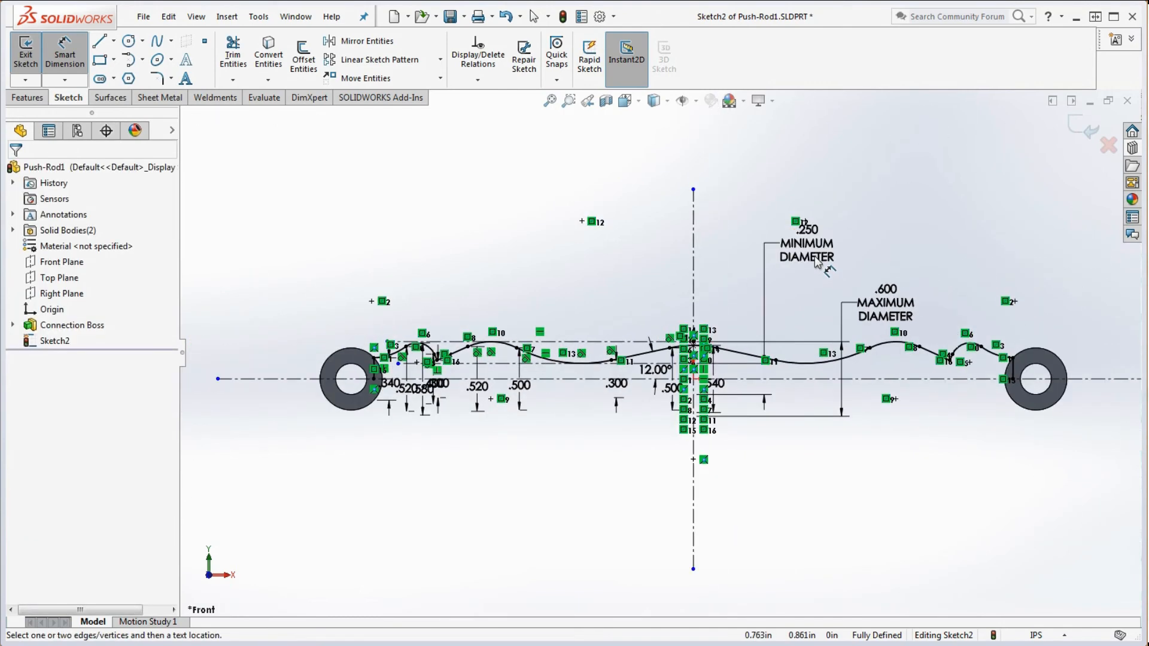
{"action": "scroll", "coordinate": [814, 271], "scroll_direction": "down", "scroll_amount": 3}
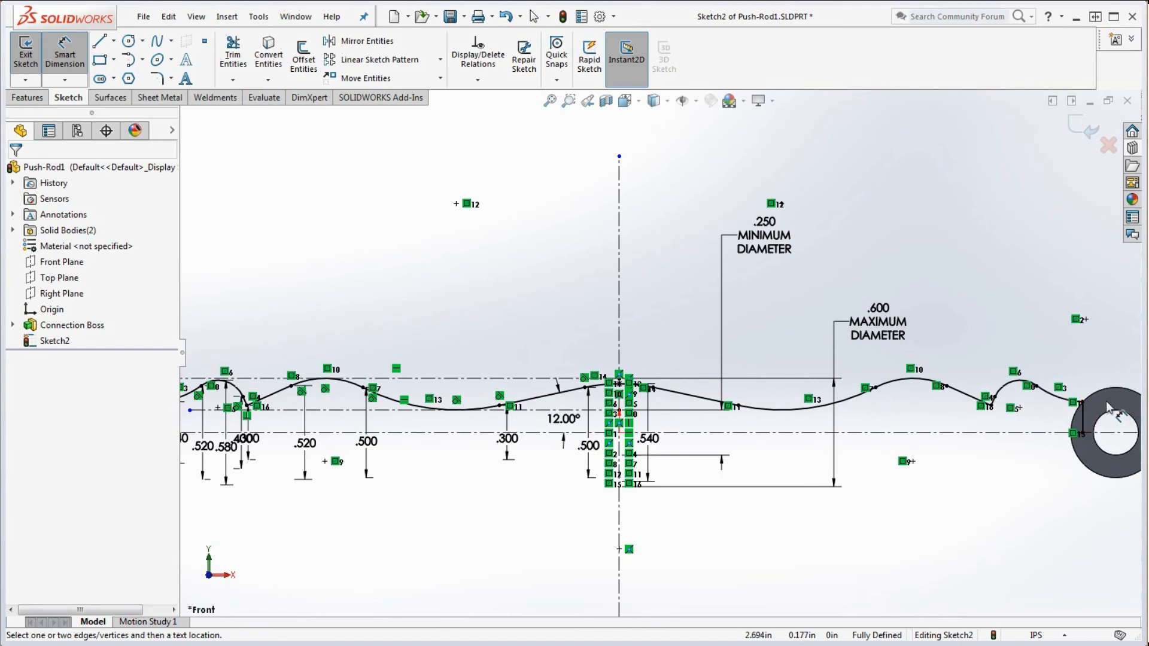
{"action": "scroll", "coordinate": [1108, 413], "scroll_direction": "down", "scroll_amount": 5}
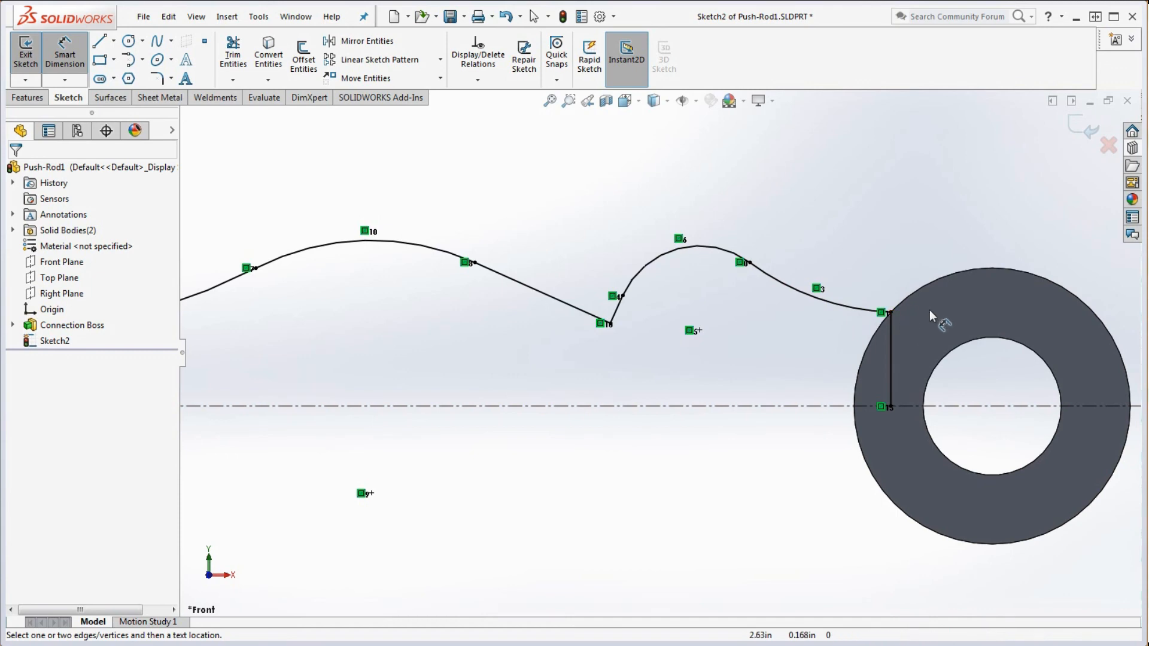
{"action": "scroll", "coordinate": [950, 261], "scroll_direction": "up", "scroll_amount": 3}
{"action": "scroll", "coordinate": [676, 353], "scroll_direction": "up", "scroll_amount": 5}
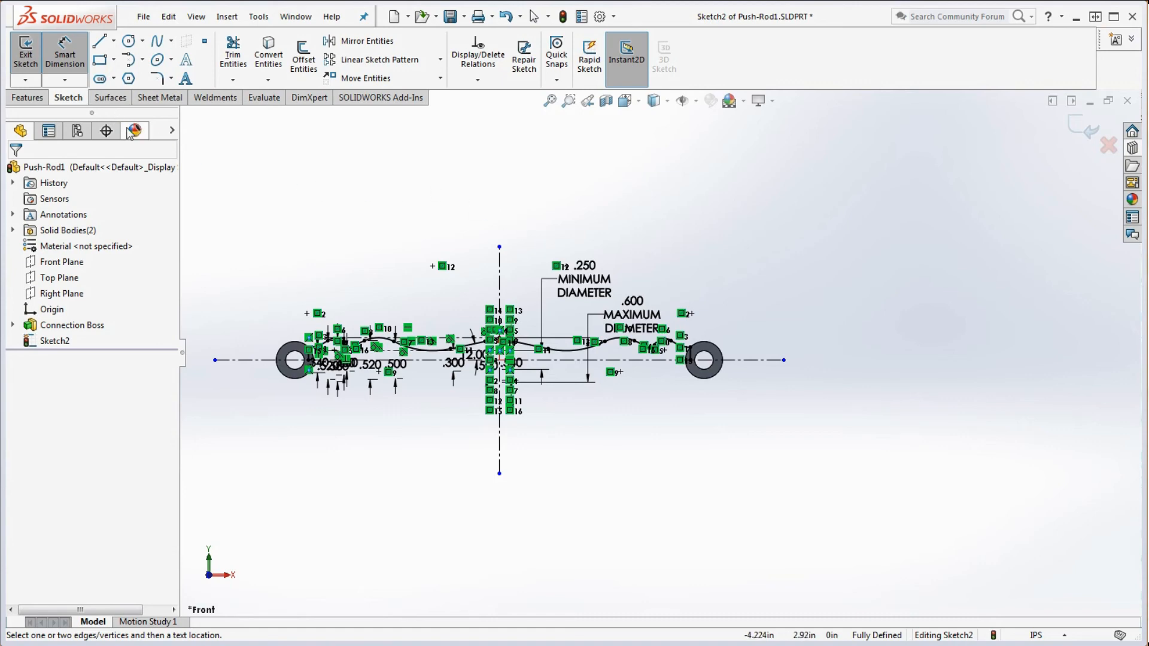
{"action": "left_click", "coordinate": [28, 98]}
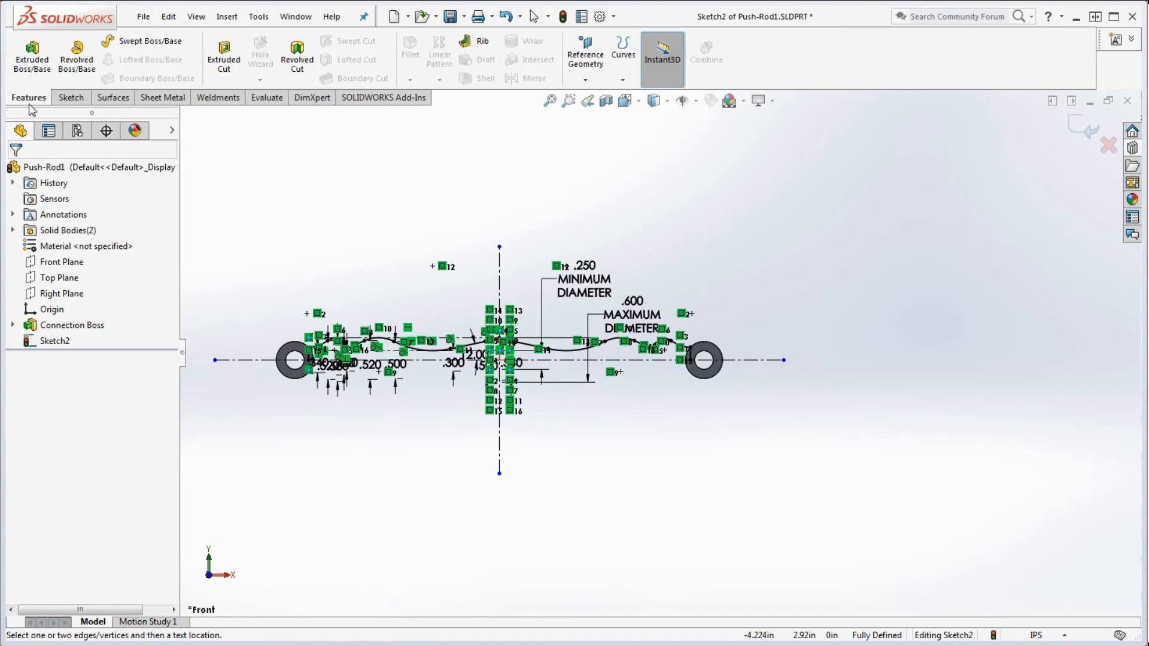
{"action": "left_click", "coordinate": [75, 66]}
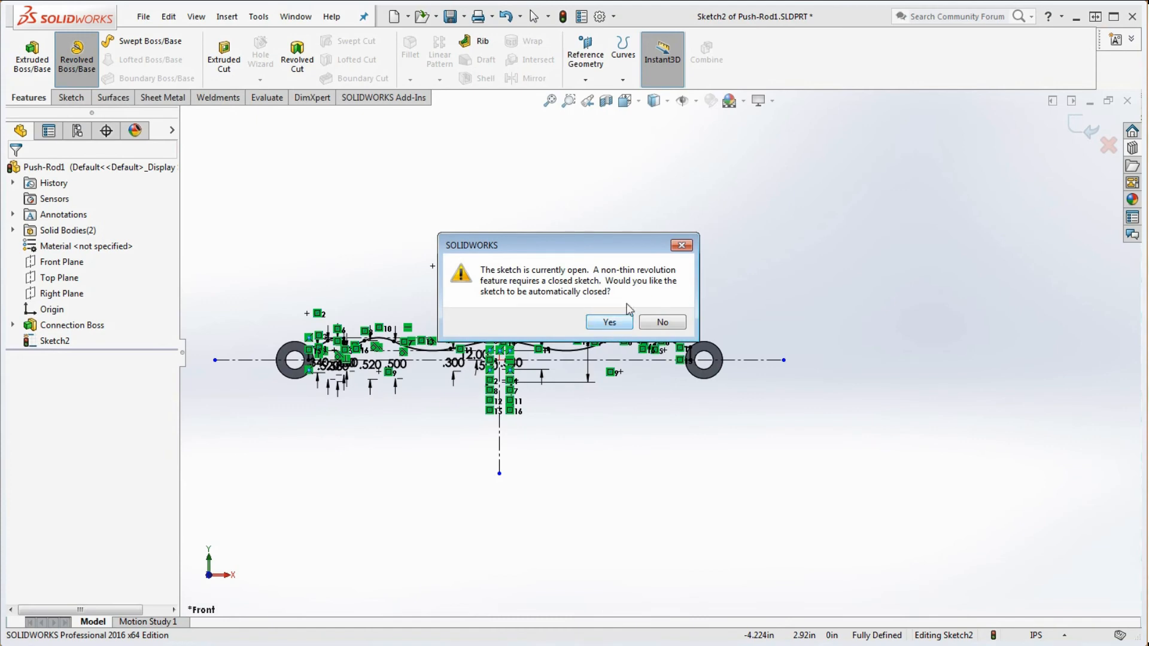
{"action": "left_click_drag", "start_coordinate": [616, 244], "coordinate": [565, 175]}
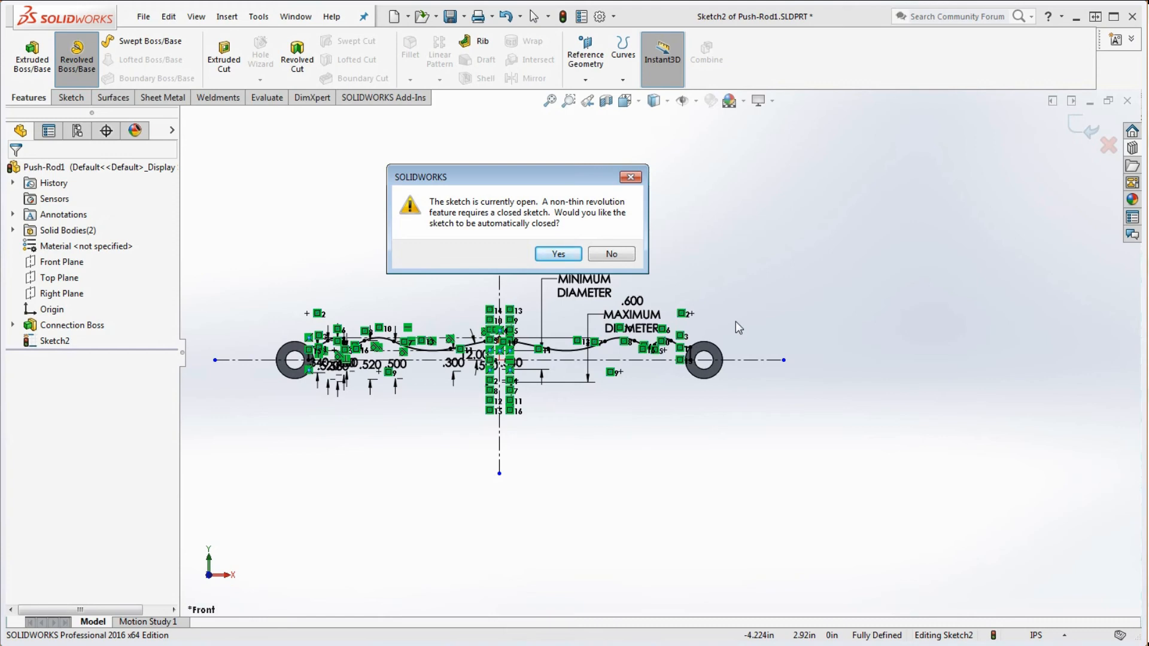
{"action": "left_click_drag", "start_coordinate": [545, 179], "coordinate": [492, 150]}
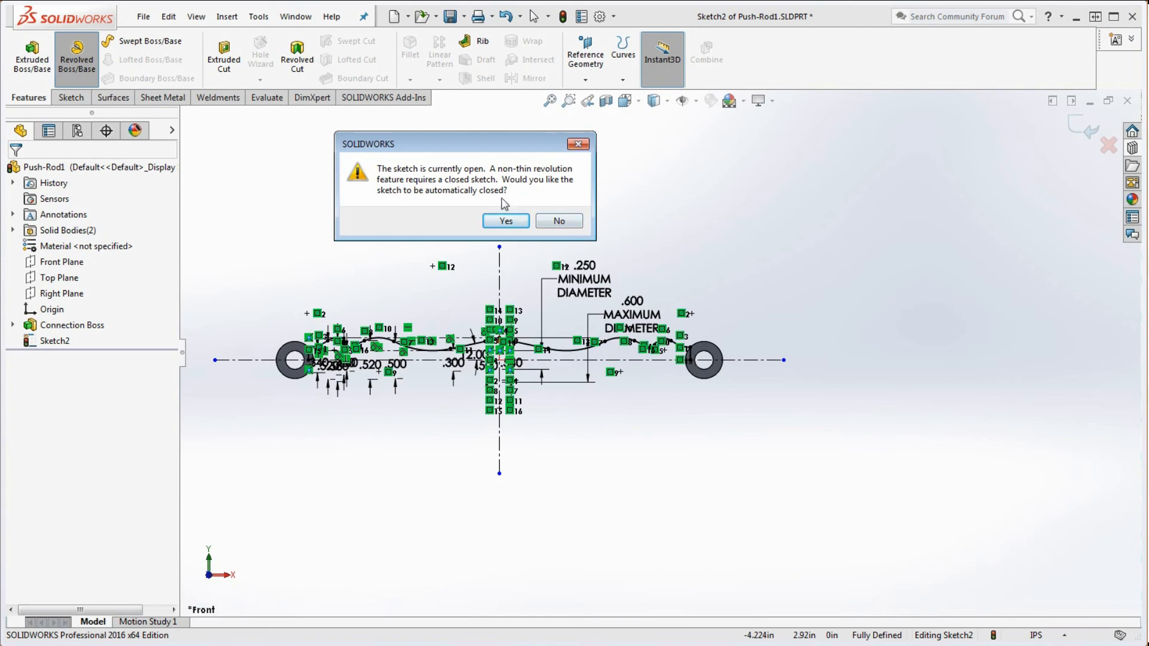
{"action": "left_click", "coordinate": [514, 226]}
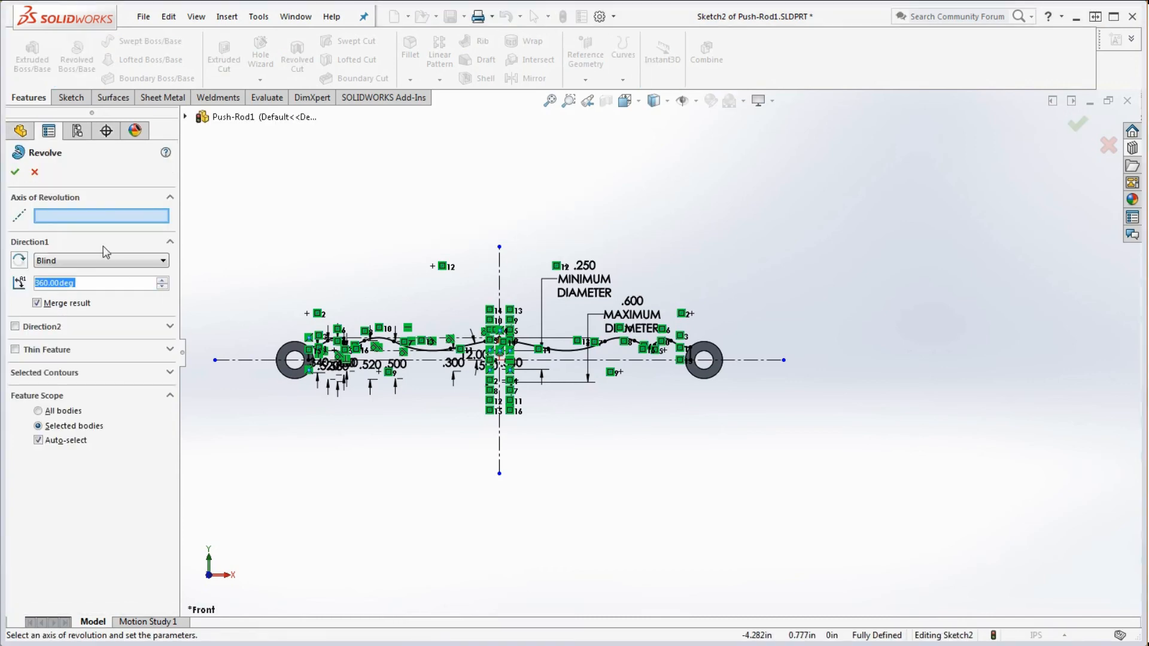
Revolve the profile 360 degrees about the long horizontal centerline, merging the result with the connection bosses.
{"action": "left_click", "coordinate": [429, 361]}
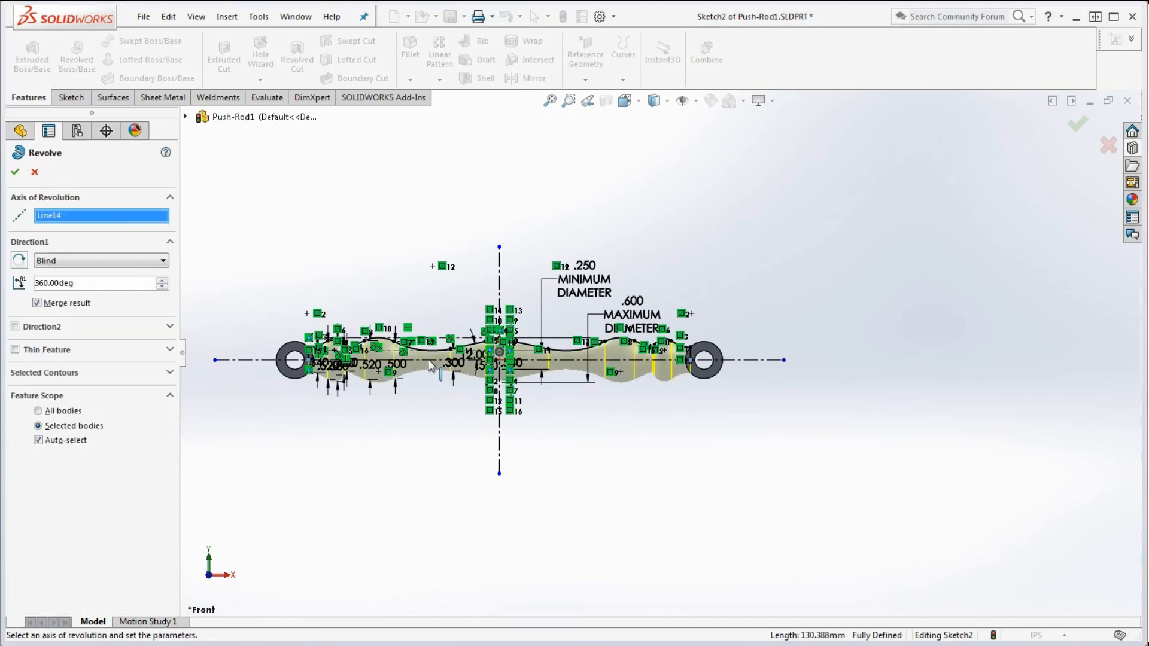
{"action": "scroll", "coordinate": [472, 377], "scroll_direction": "down", "scroll_amount": 3}
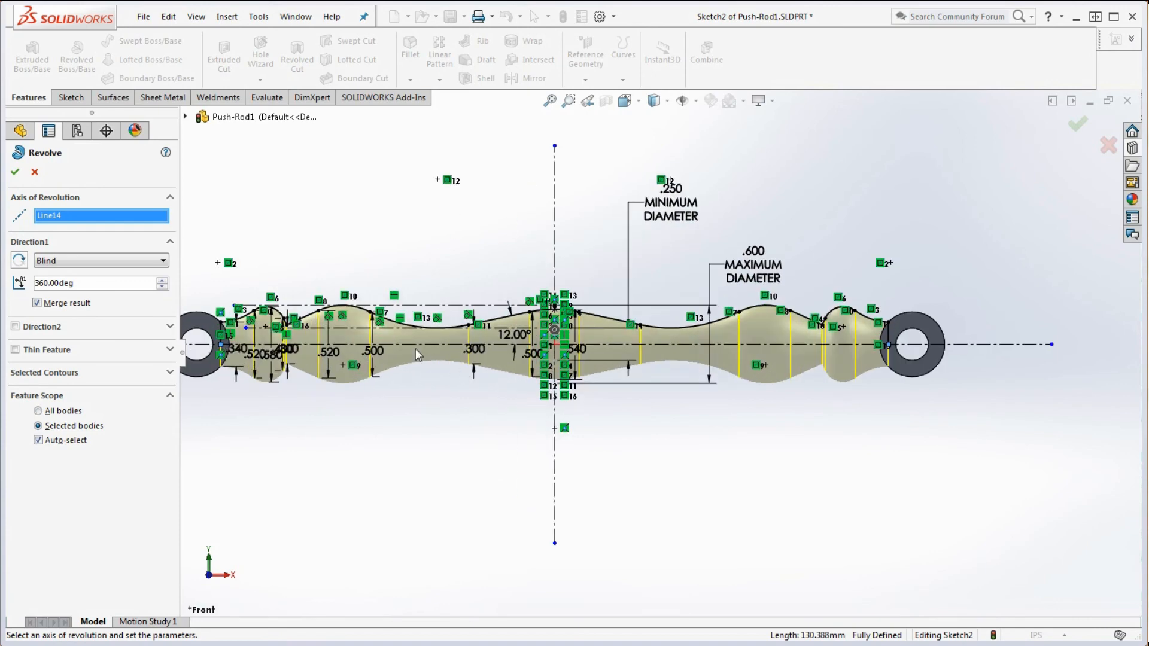
{"action": "scroll", "coordinate": [442, 360], "scroll_direction": "up", "scroll_amount": 3}
{"action": "scroll", "coordinate": [455, 328], "scroll_direction": "down", "scroll_amount": 2}
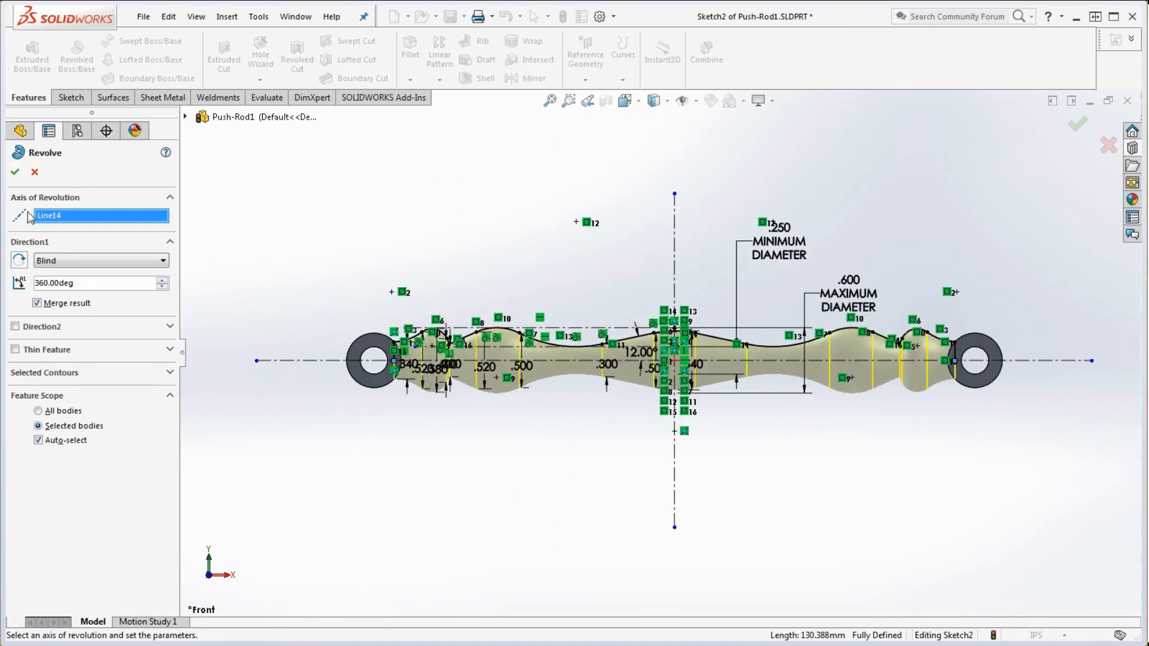
{"action": "left_click", "coordinate": [15, 171]}
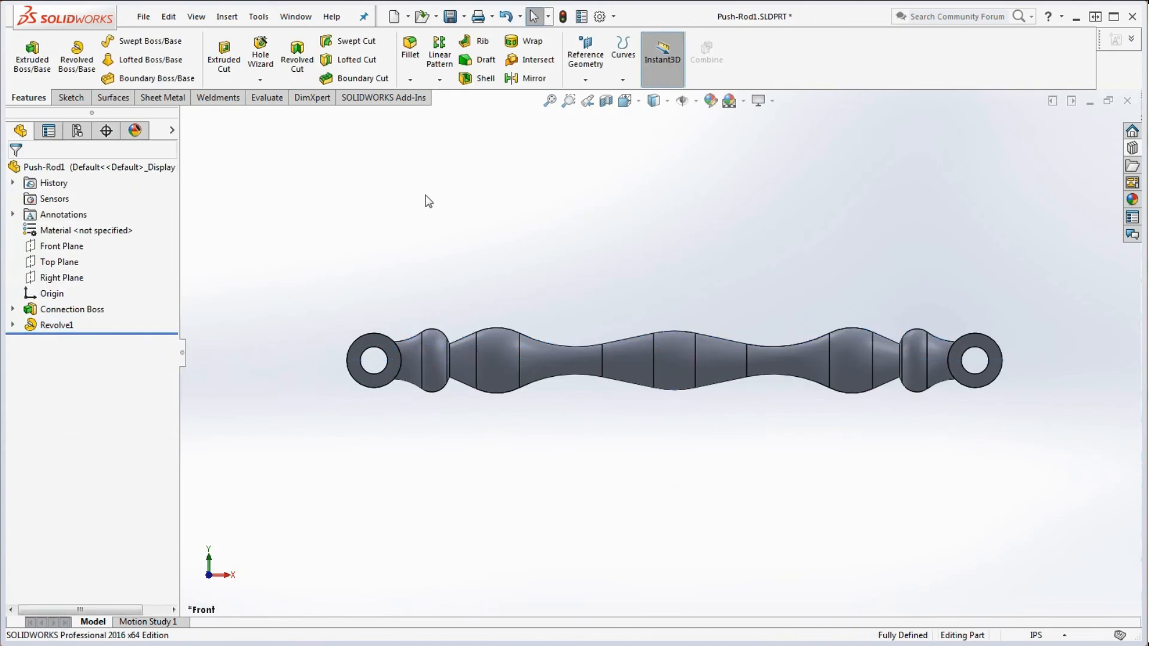
Rename the revolve feature as Center Revolve.
{"action": "mouse_move", "coordinate": [607, 258]}
{"action": "middle_mouse_down"}
{"action": "mouse_move", "coordinate": [595, 243]}
{"action": "mouse_move", "coordinate": [589, 259]}
{"action": "middle_mouse_up"}
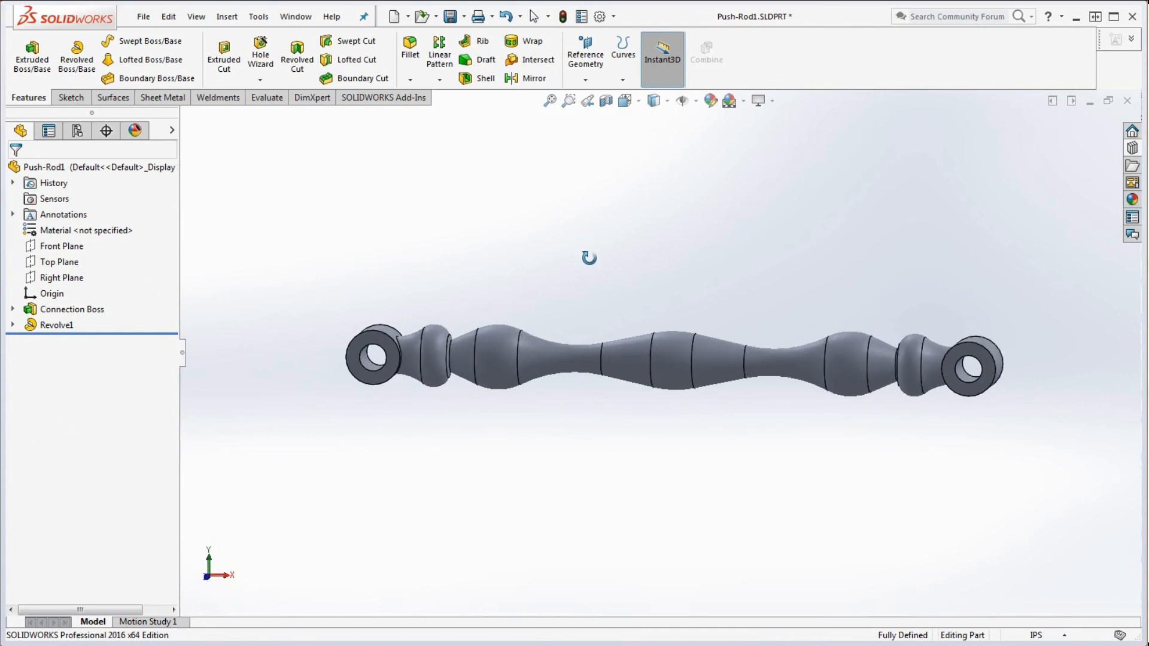
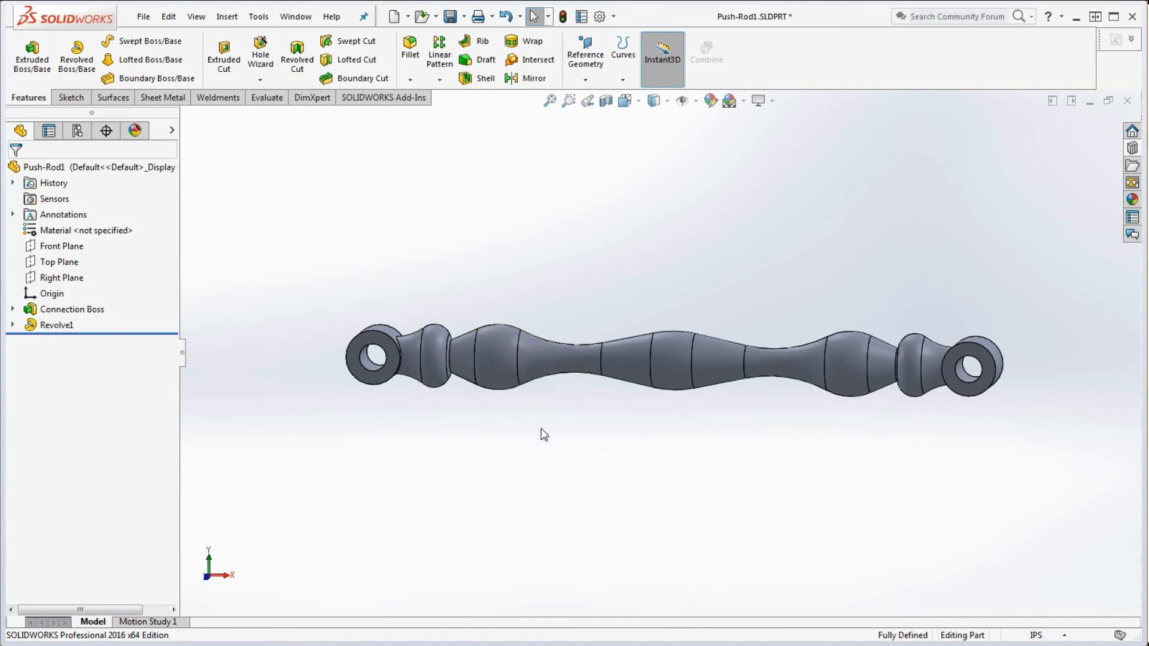
{"action": "middle_click_drag", "start_coordinate": [699, 421], "coordinate": [712, 442]}
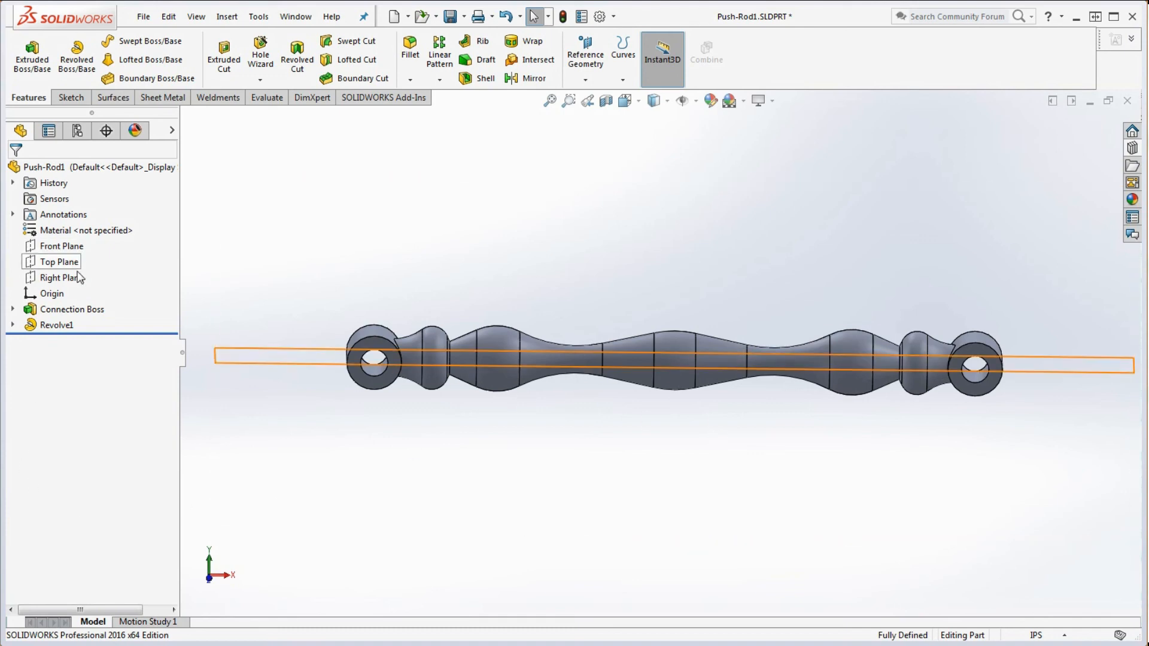
{"action": "left_click", "coordinate": [66, 328]}
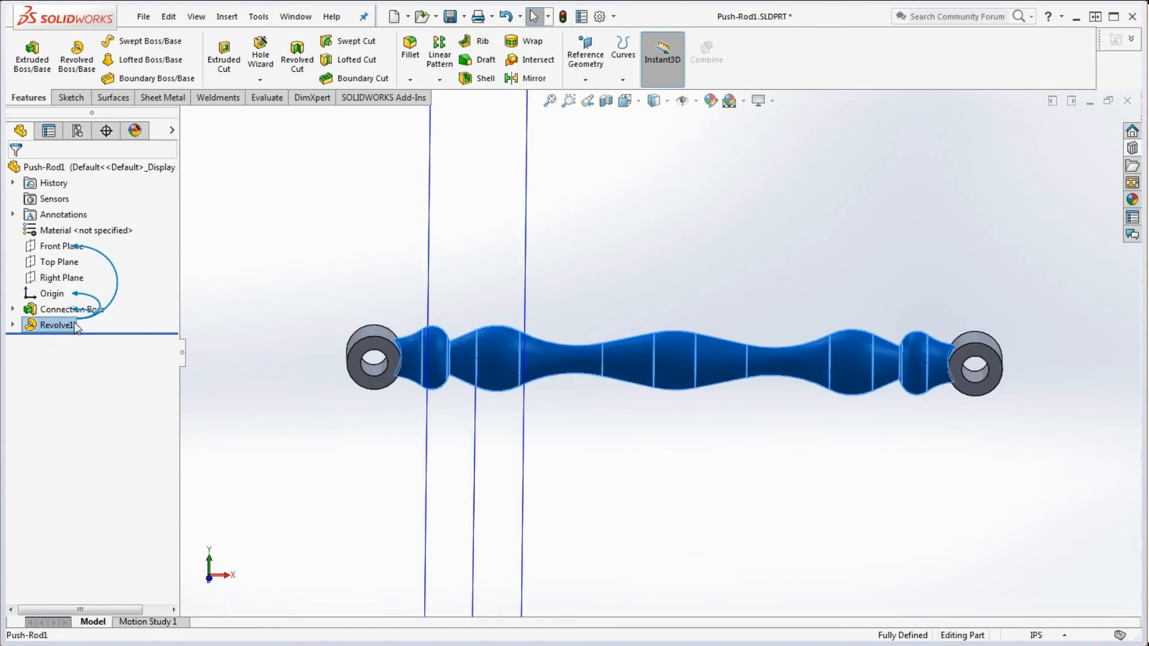
{"action": "left_click", "coordinate": [71, 325]}
{"action": "left_click", "coordinate": [80, 323]}
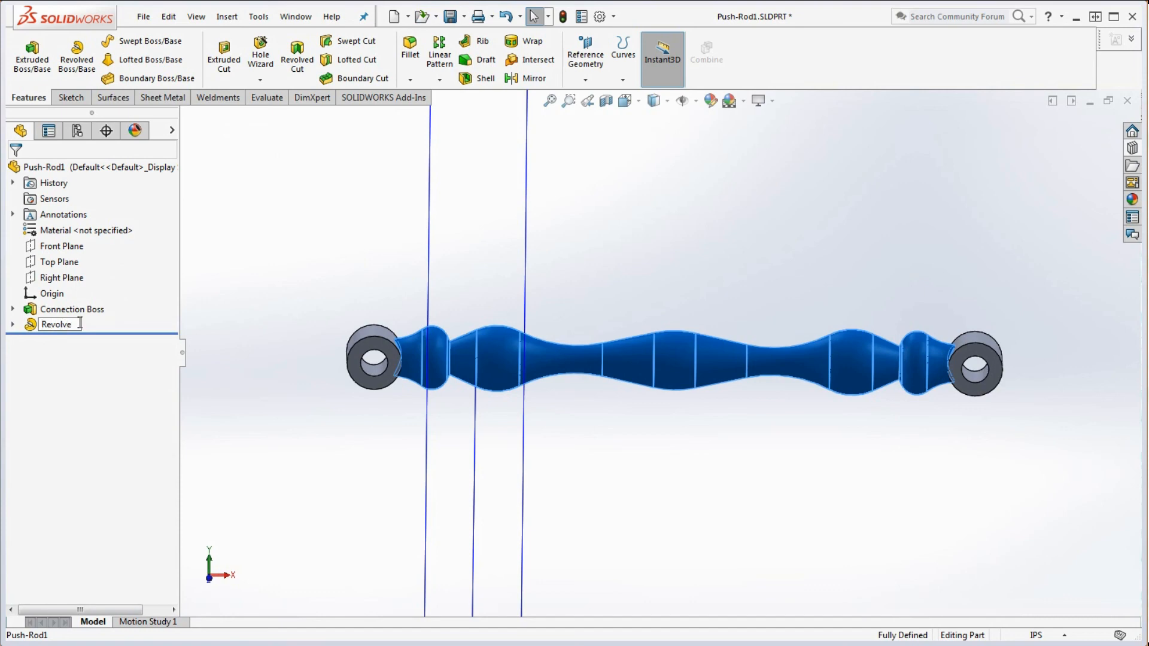
{"action": "type", "text": "Center"}
{"action": "key", "text": "Return"}
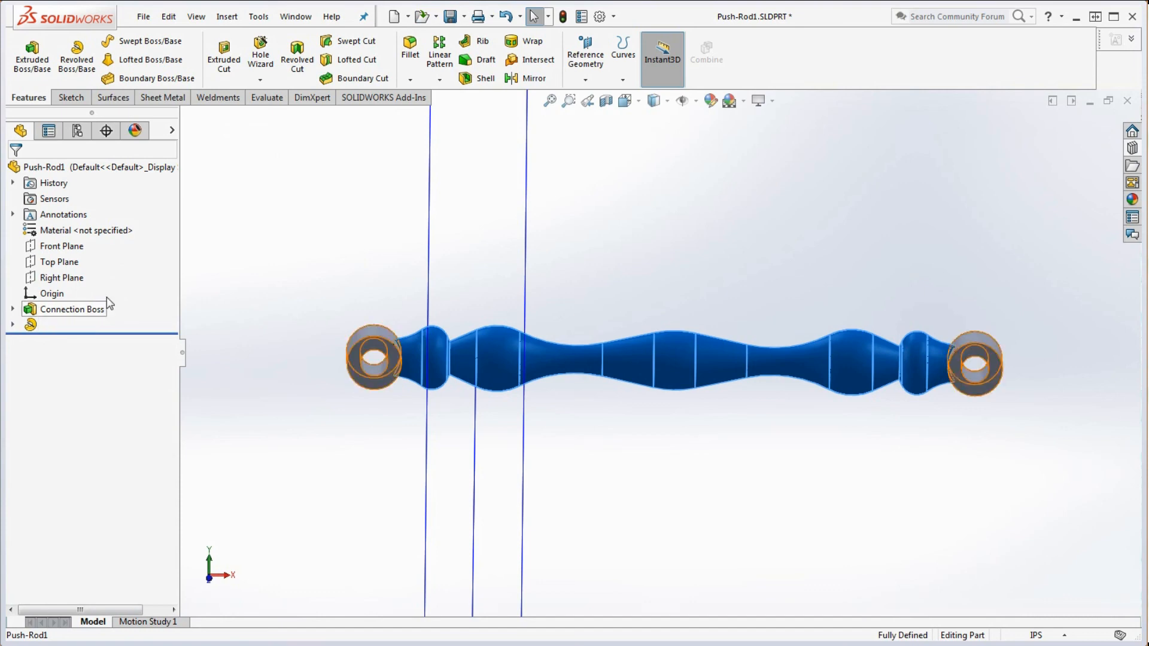
{"action": "left_click", "coordinate": [274, 246]}
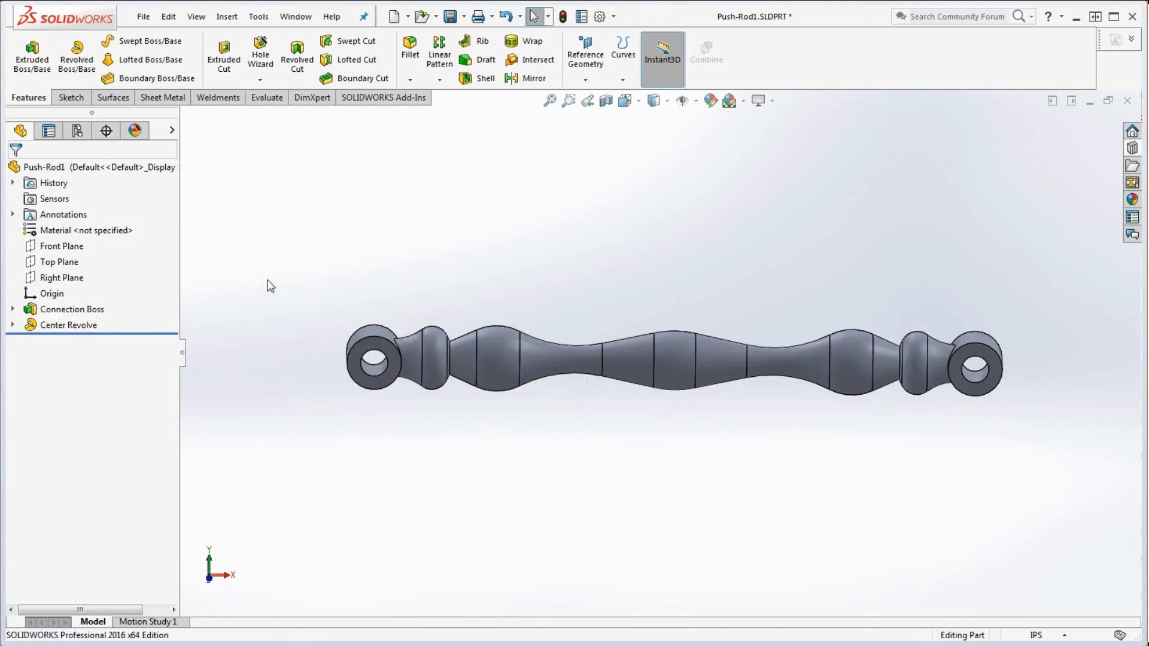
Reopen the Center Revolve's sketch and examine the profile's ends and the closing line along the axis.
{"action": "middle_click_drag", "start_coordinate": [270, 286], "coordinate": [418, 326]}
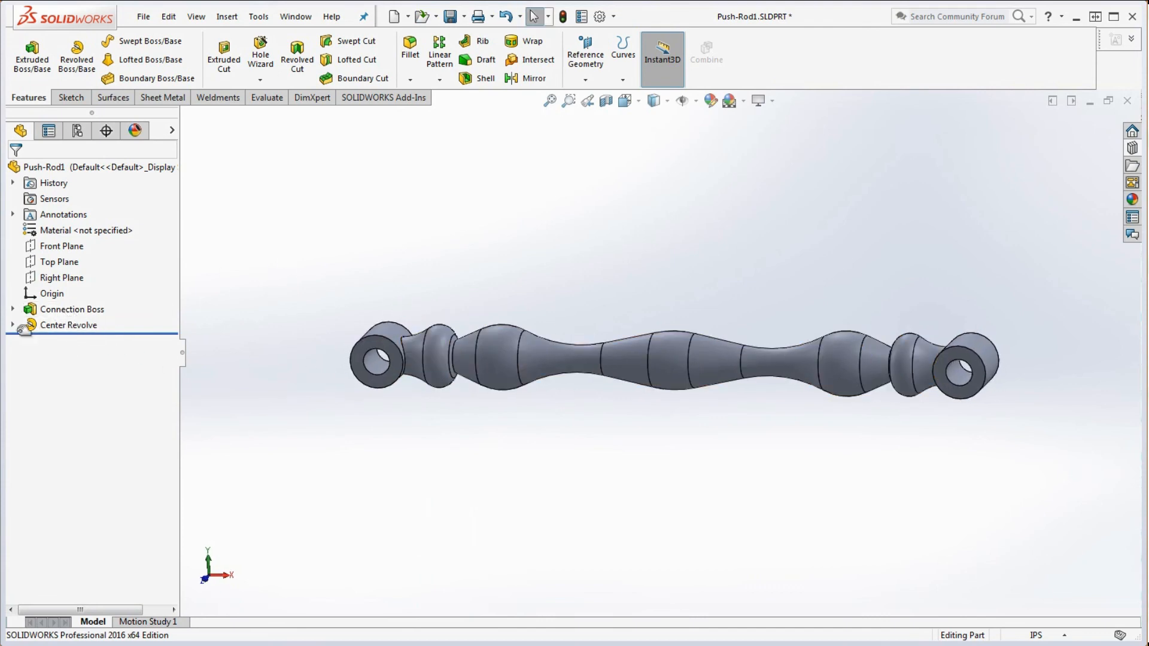
{"action": "left_click", "coordinate": [13, 325]}
{"action": "right_click", "coordinate": [66, 340]}
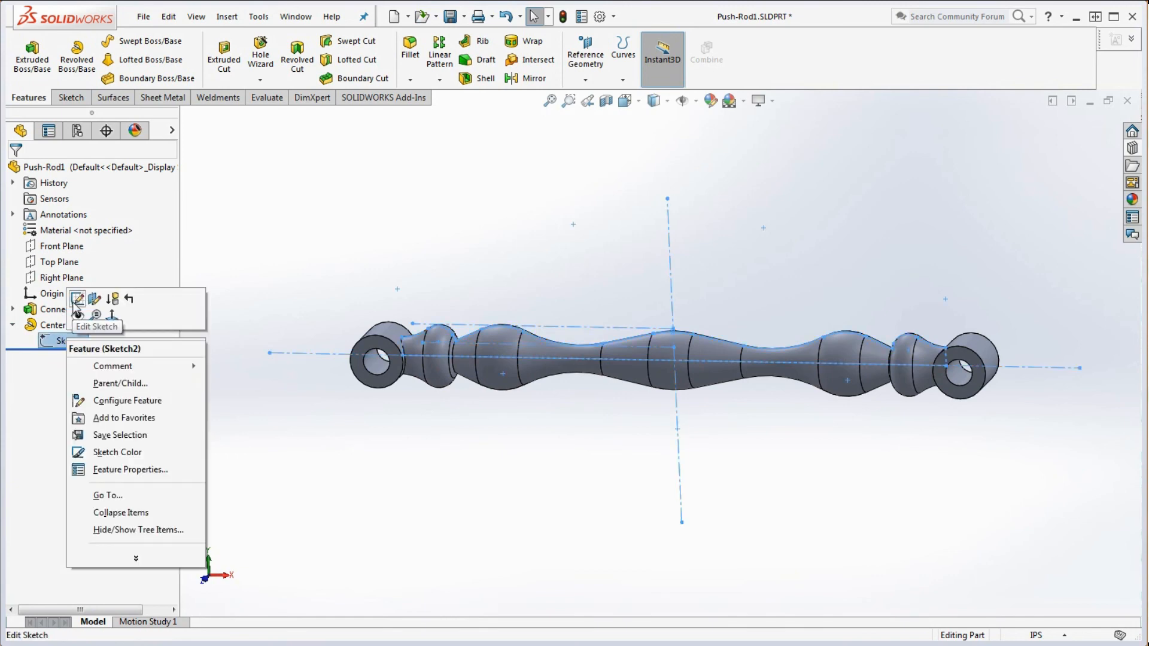
{"action": "left_click", "coordinate": [77, 299]}
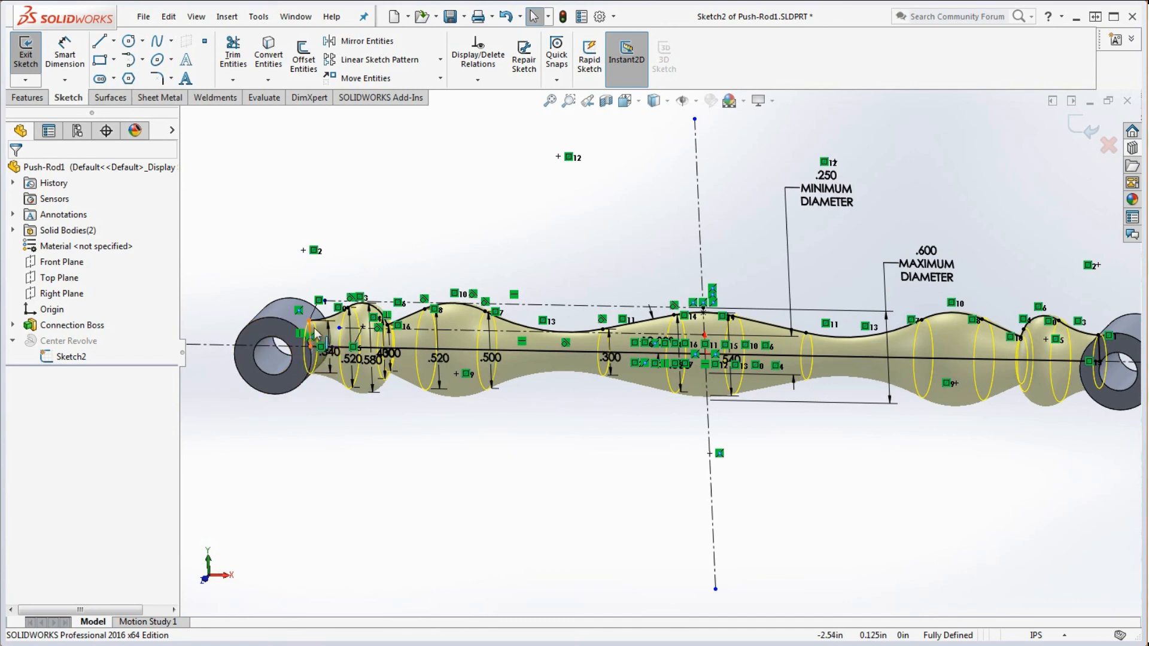
{"action": "scroll", "coordinate": [339, 379], "scroll_direction": "down", "scroll_amount": 1}
{"action": "mouse_move", "coordinate": [341, 377]}
{"action": "middle_mouse_down"}
{"action": "mouse_move", "coordinate": [358, 354]}
{"action": "mouse_move", "coordinate": [335, 336]}
{"action": "middle_mouse_up"}
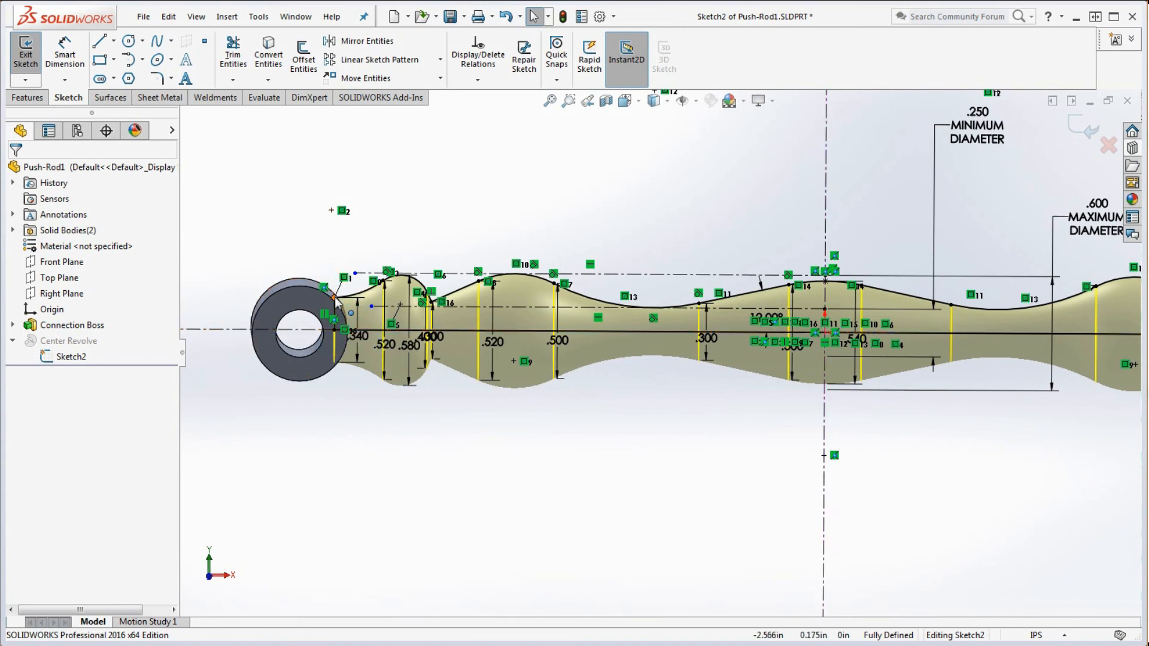
{"action": "key", "text": "f"}
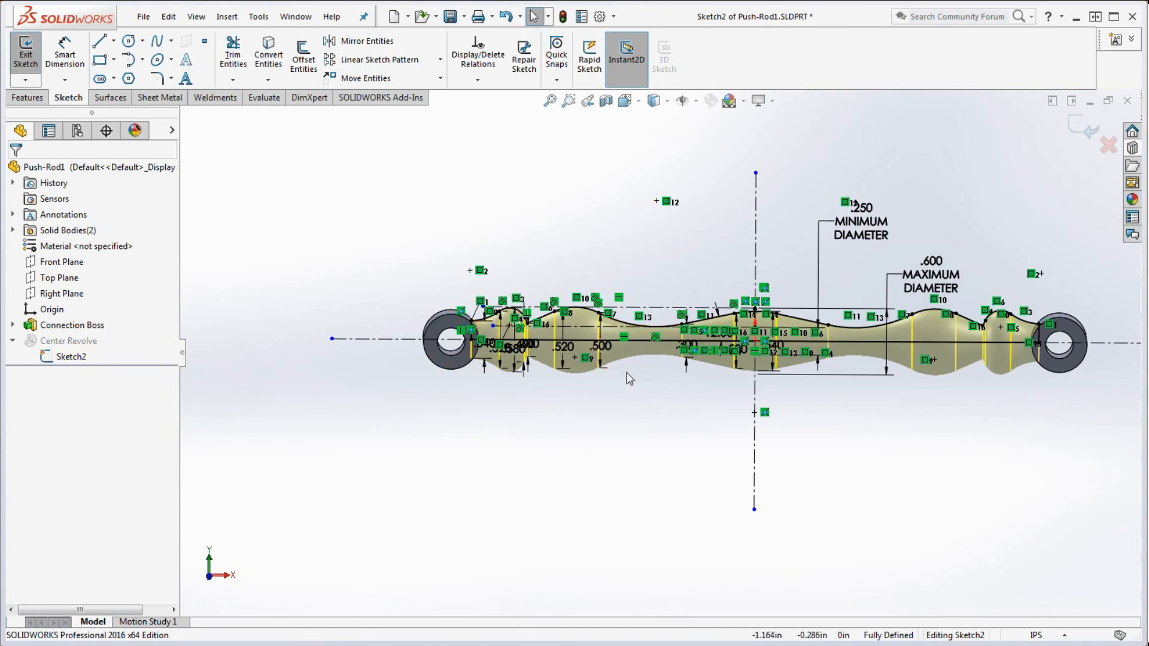
{"action": "scroll", "coordinate": [627, 366], "scroll_direction": "down", "scroll_amount": 3}
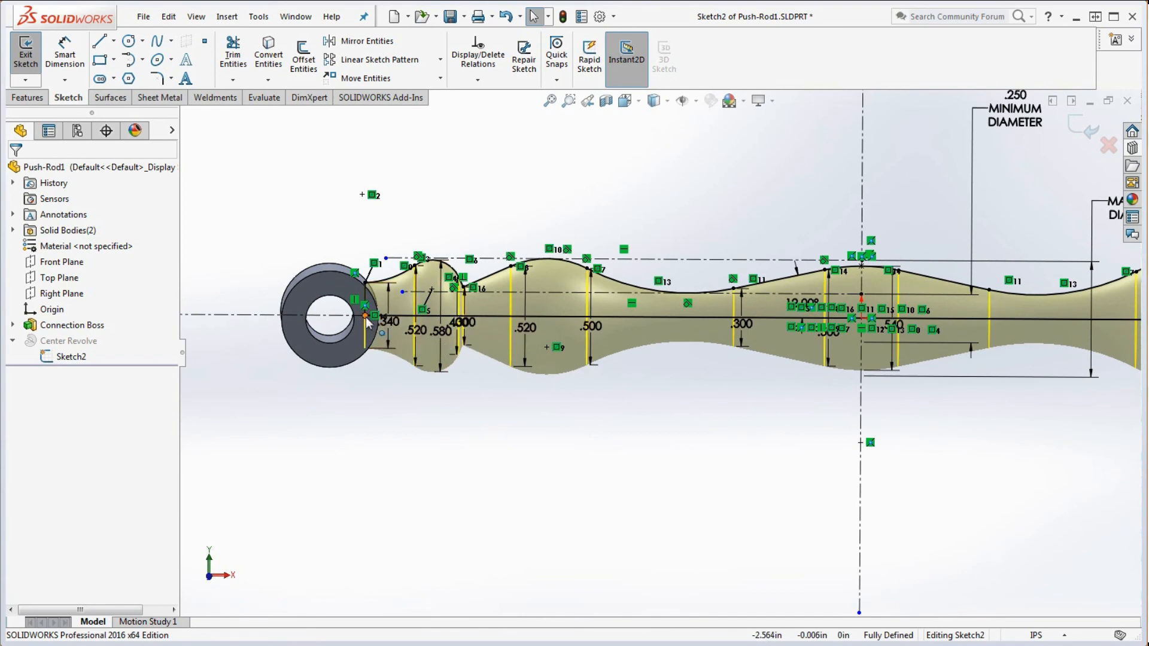
{"action": "key", "text": "f"}
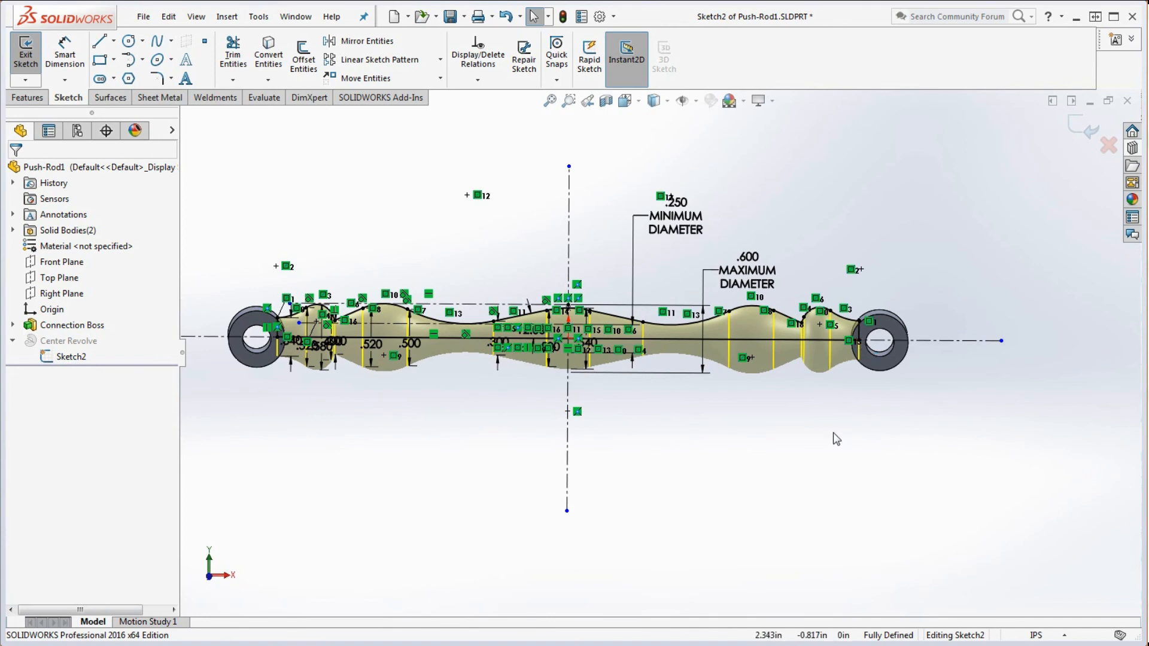
{"action": "middle_click_drag", "start_coordinate": [833, 434], "coordinate": [818, 445]}
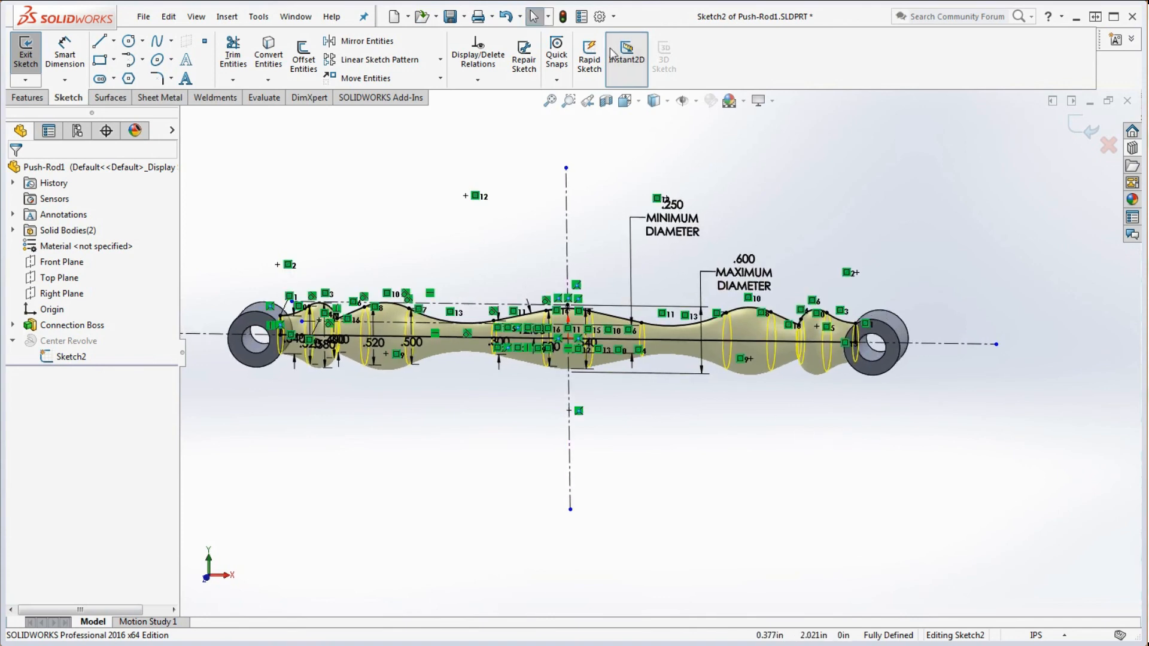
Rebuild the part to leave sketch editing, and save it.
{"action": "left_click", "coordinate": [563, 16]}
{"action": "middle_click_drag", "start_coordinate": [688, 447], "coordinate": [649, 434]}
{"action": "scroll", "coordinate": [646, 430], "scroll_direction": "down", "scroll_amount": 3}
{"action": "scroll", "coordinate": [602, 359], "scroll_direction": "up", "scroll_amount": 3}
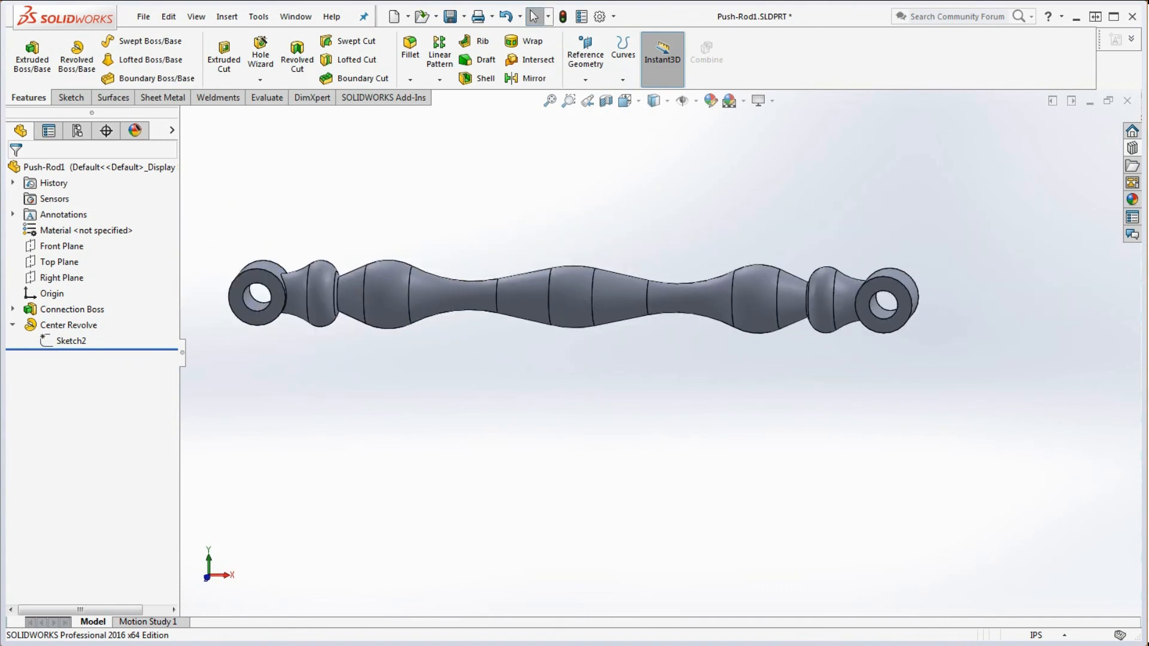
{"action": "key", "text": "ctrl+s"}
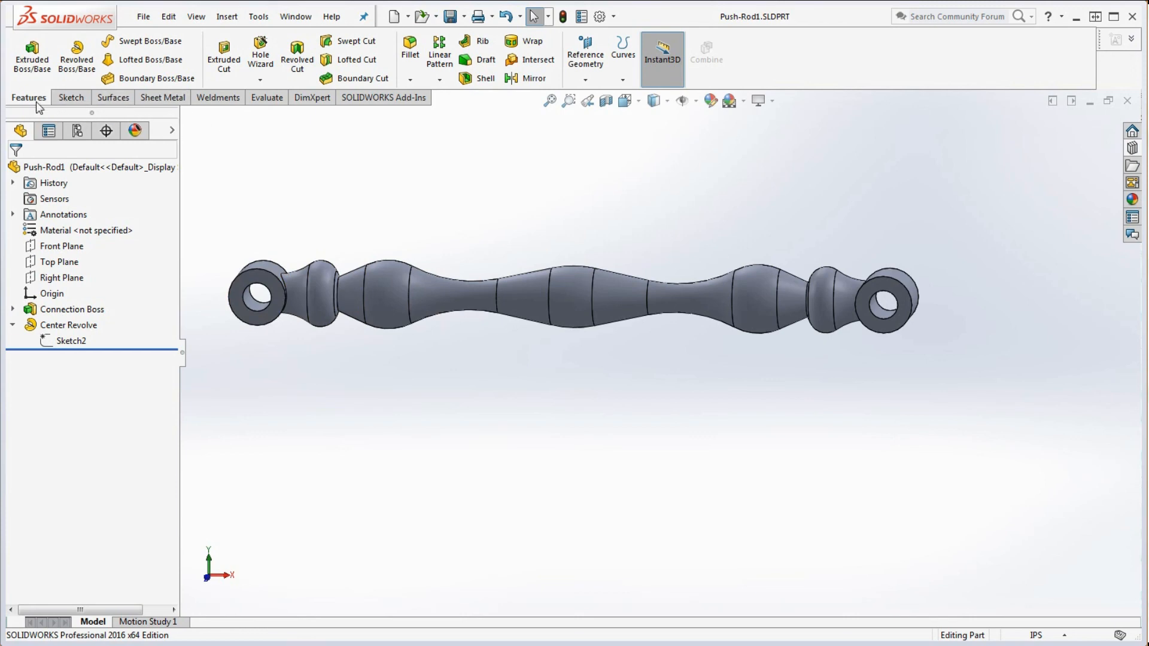
Set up a symmetric 0.1 in fillet on the two edges where the revolved rod meets the connection bosses.
{"action": "left_click", "coordinate": [415, 53]}
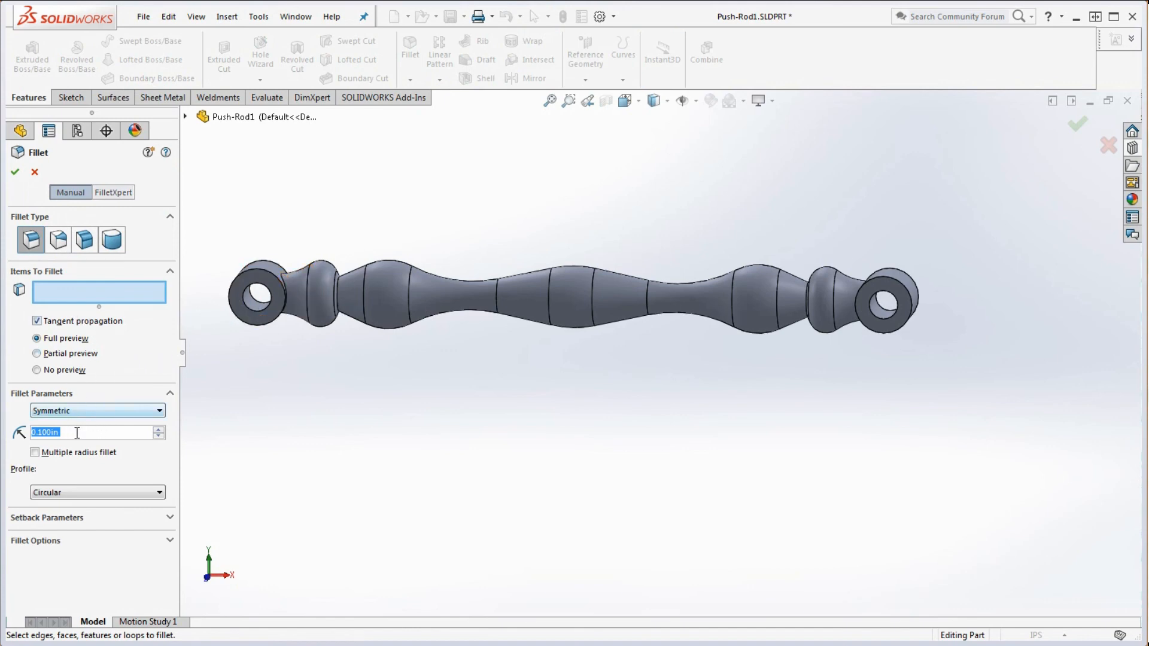
{"action": "left_click", "coordinate": [286, 280]}
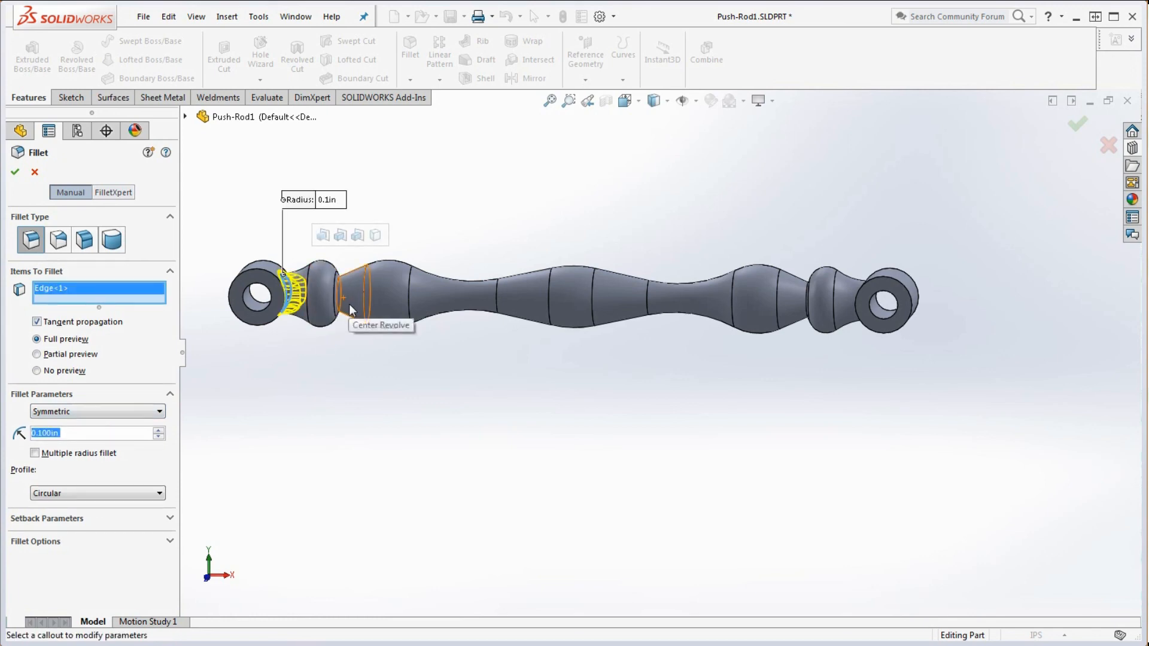
{"action": "middle_click_drag", "start_coordinate": [870, 311], "coordinate": [875, 277]}
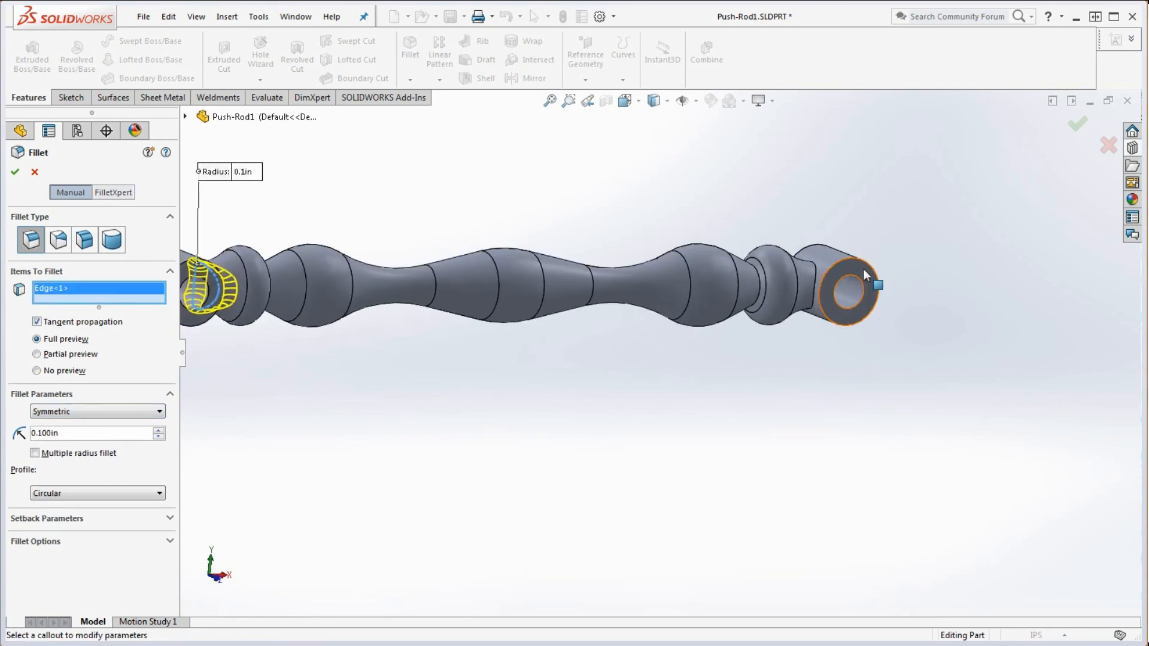
{"action": "left_click", "coordinate": [817, 278]}
{"action": "scroll", "coordinate": [790, 349], "scroll_direction": "up", "scroll_amount": 3}
{"action": "scroll", "coordinate": [720, 347], "scroll_direction": "down", "scroll_amount": 2}
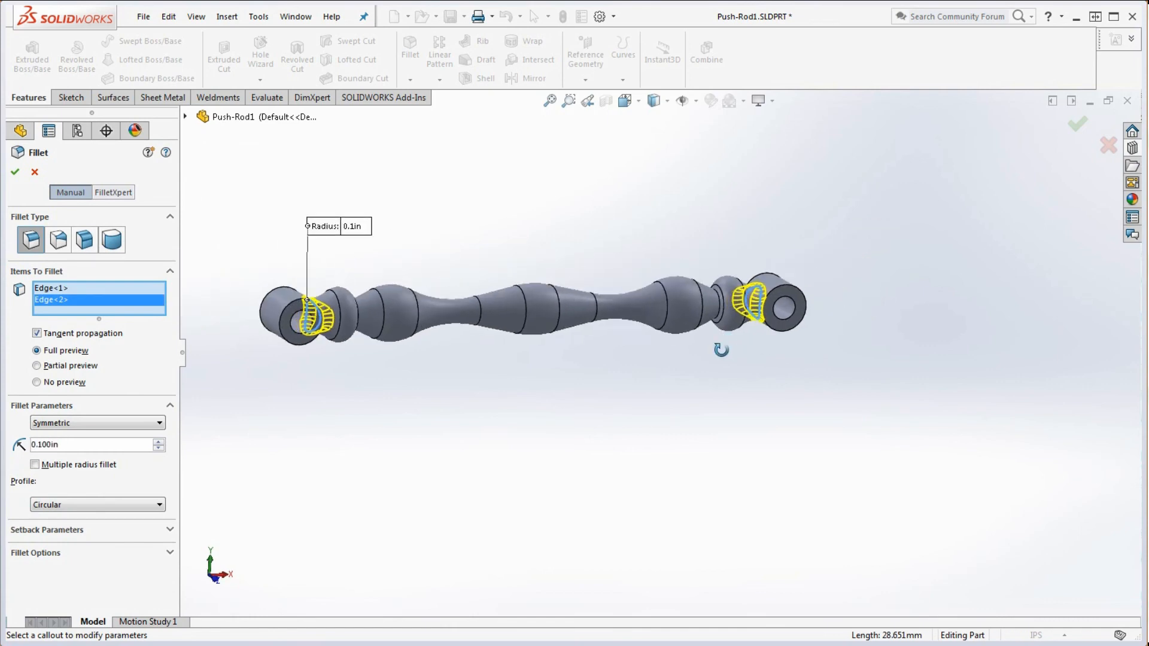
Add the edges where the tapered sections meet the small beads at both ends, and apply the 0.1 in fillet.
{"action": "scroll", "coordinate": [737, 353], "scroll_direction": "down", "scroll_amount": 4}
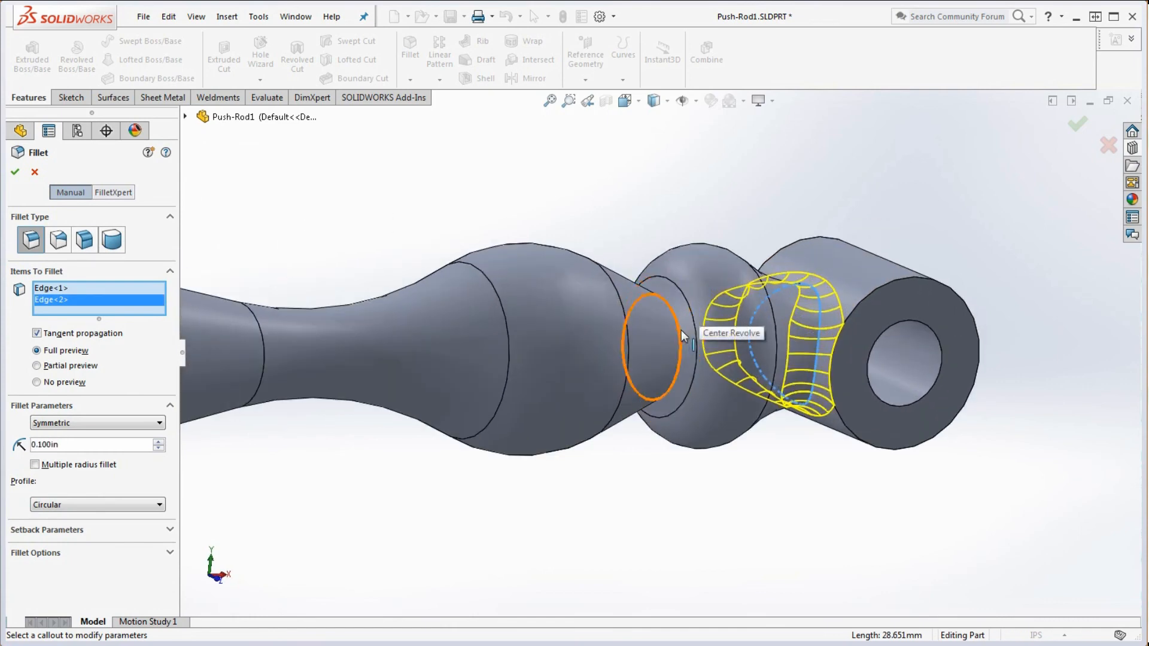
{"action": "left_click", "coordinate": [680, 330]}
{"action": "scroll", "coordinate": [681, 330], "scroll_direction": "up", "scroll_amount": 4}
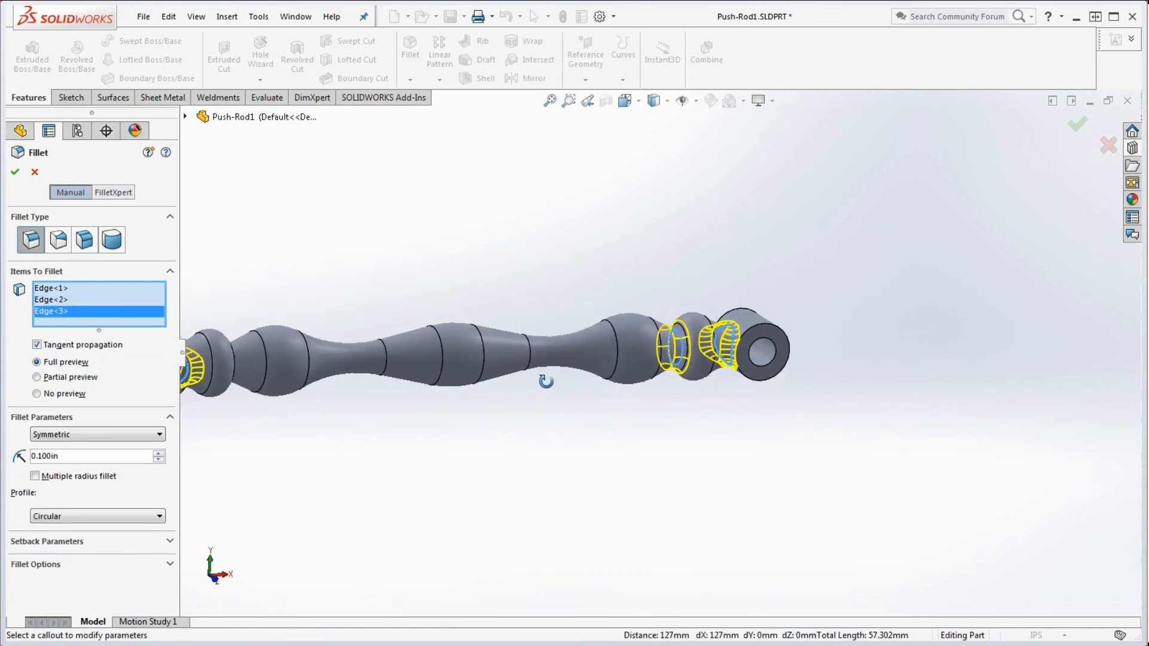
{"action": "middle_click_drag", "start_coordinate": [546, 382], "coordinate": [477, 395]}
{"action": "scroll", "coordinate": [245, 359], "scroll_direction": "down", "scroll_amount": 6}
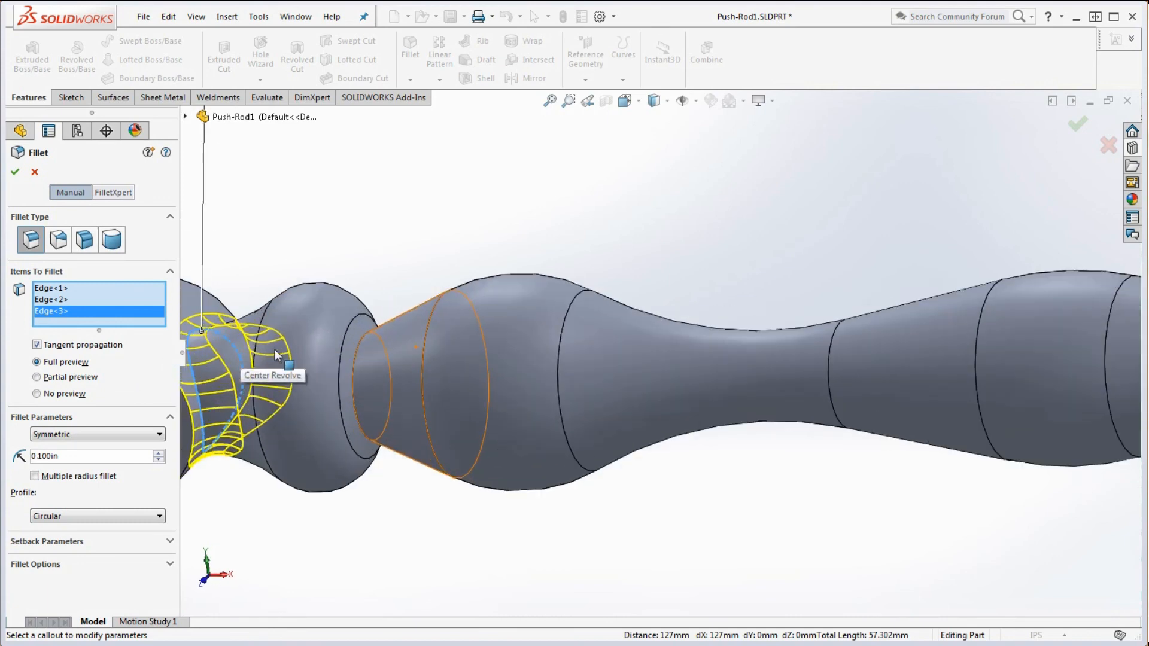
{"action": "left_click", "coordinate": [357, 368]}
{"action": "scroll", "coordinate": [359, 371], "scroll_direction": "up", "scroll_amount": 4}
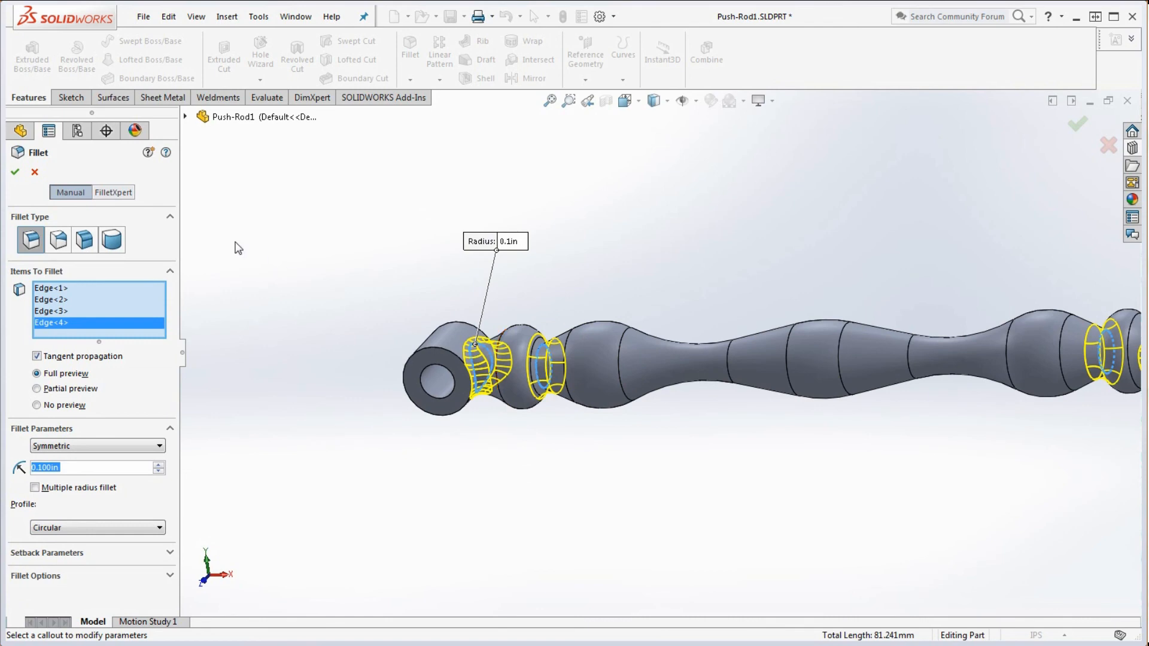
{"action": "left_click", "coordinate": [15, 172]}
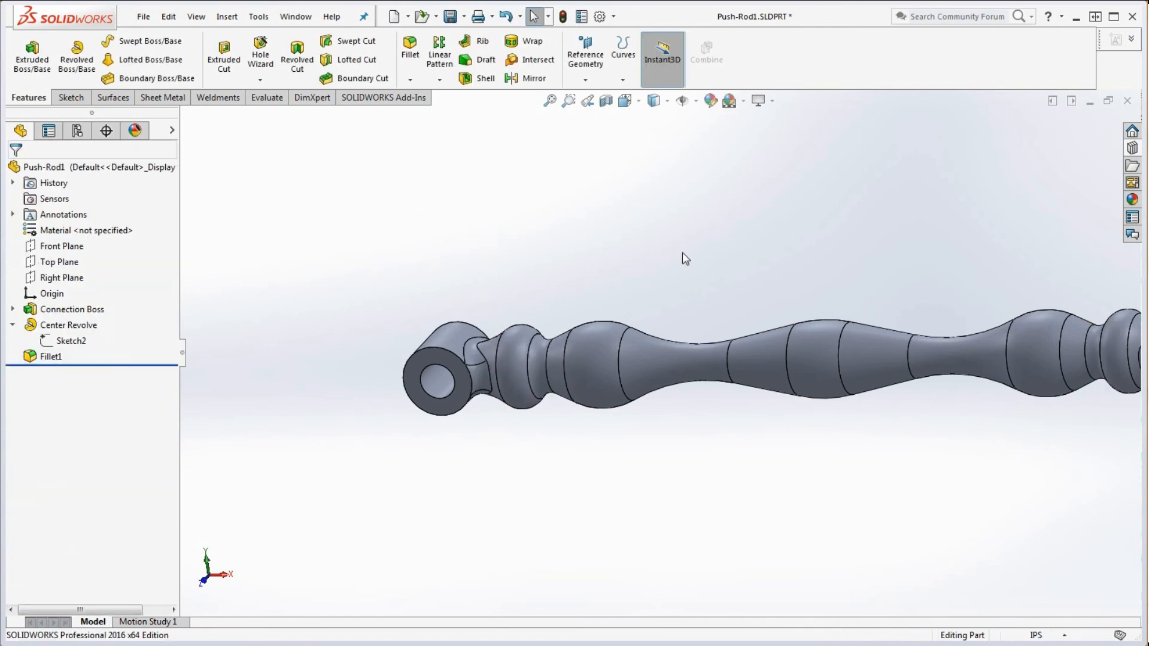
{"action": "scroll", "coordinate": [635, 323], "scroll_direction": "up", "scroll_amount": 3}
{"action": "middle_click_drag", "start_coordinate": [635, 328], "coordinate": [778, 347]}
{"action": "scroll", "coordinate": [874, 359], "scroll_direction": "down", "scroll_amount": 3}
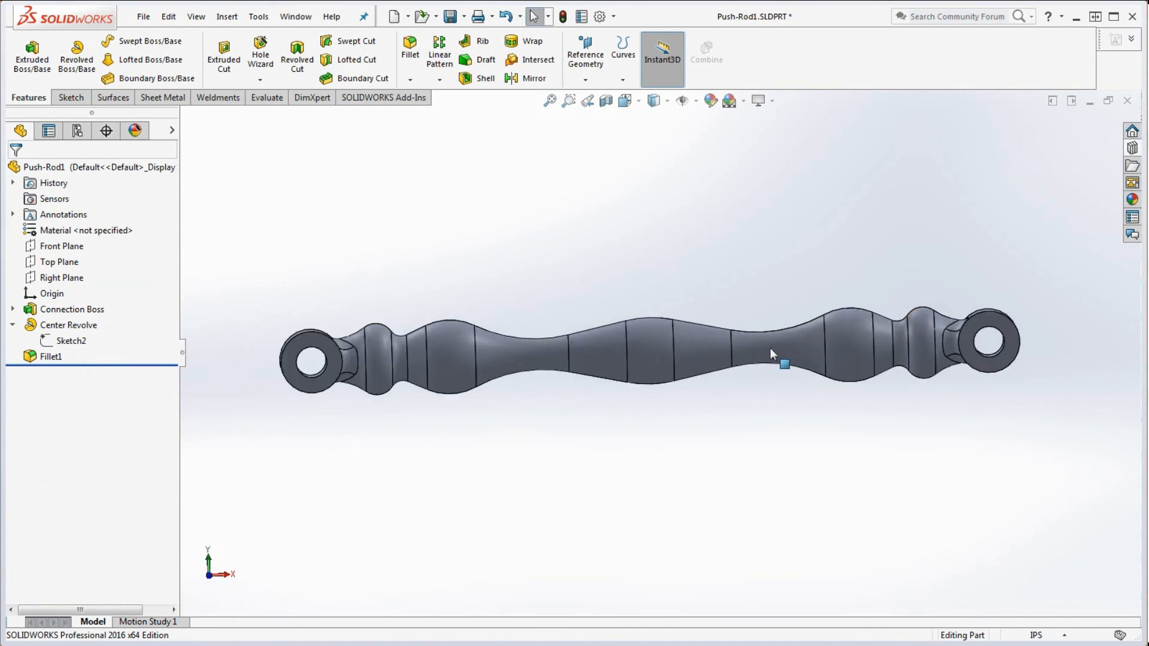